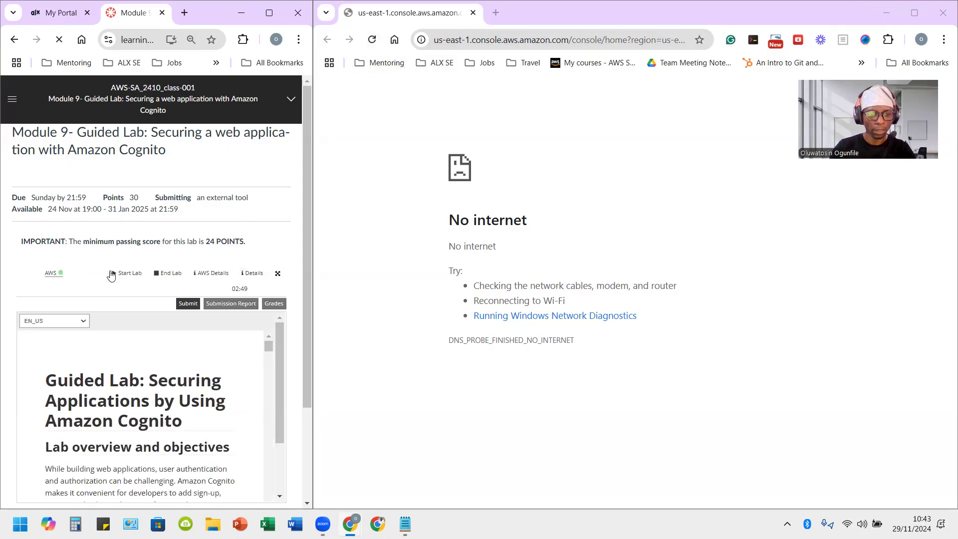
Step: Open the AWS Management Console from the lab page, place it in the window beside the instructions, and close the older console tab
click(373, 41)
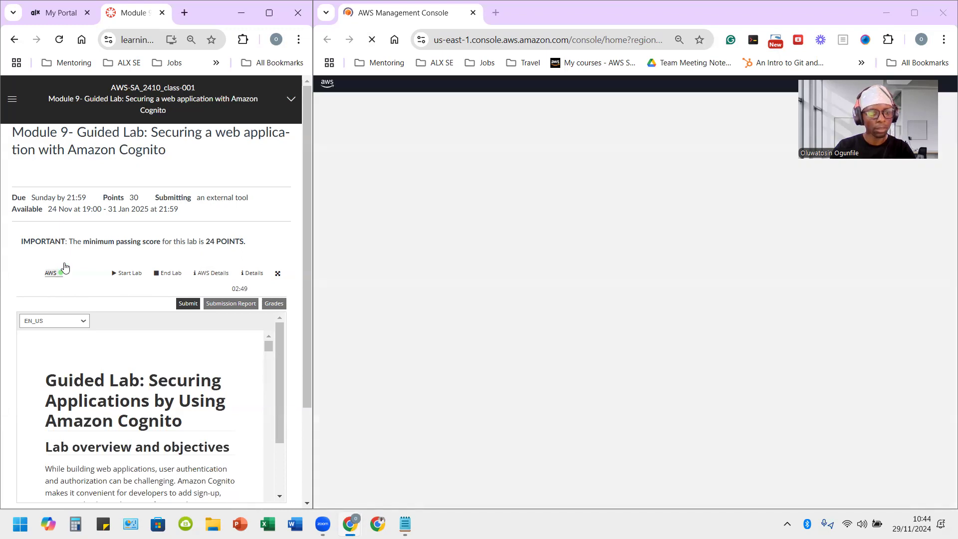
click(252, 5)
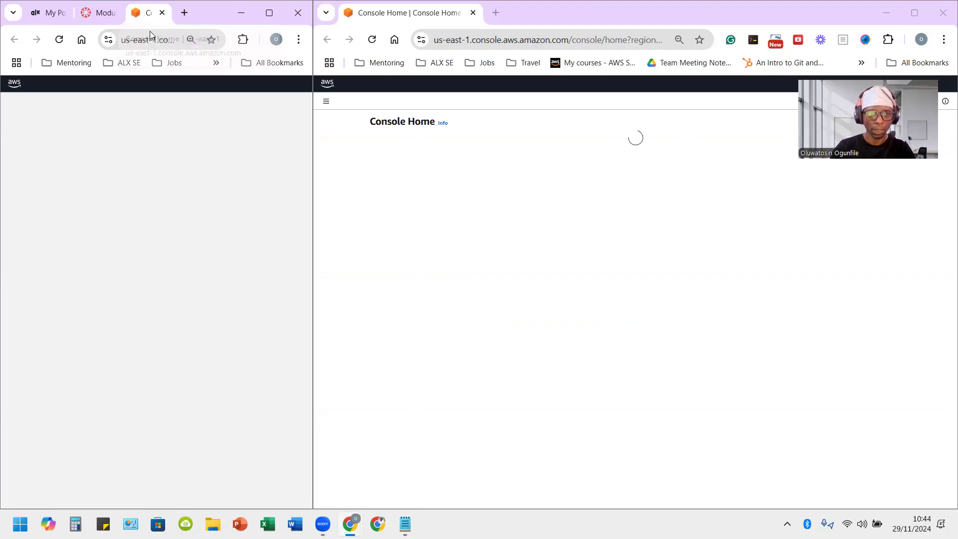
drag(428, 41, 501, 14)
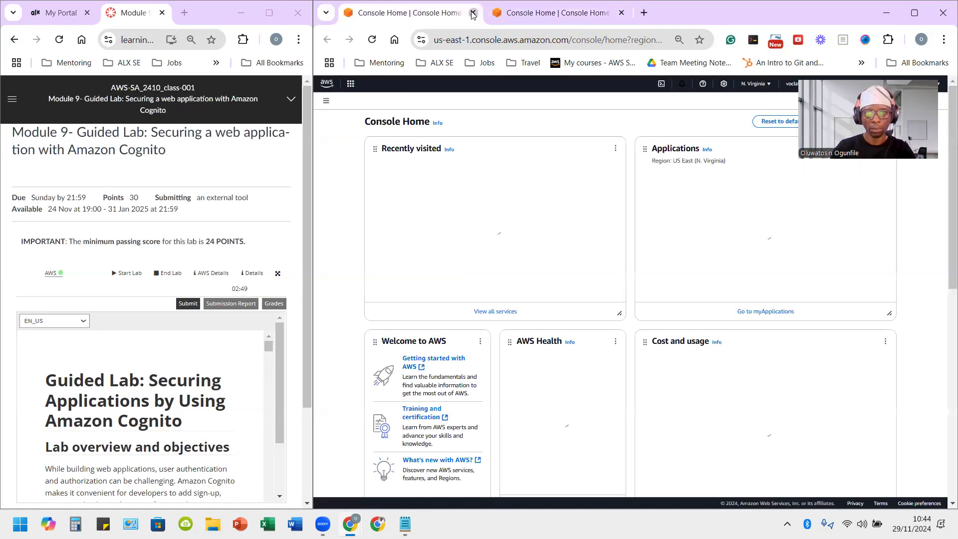
click(473, 13)
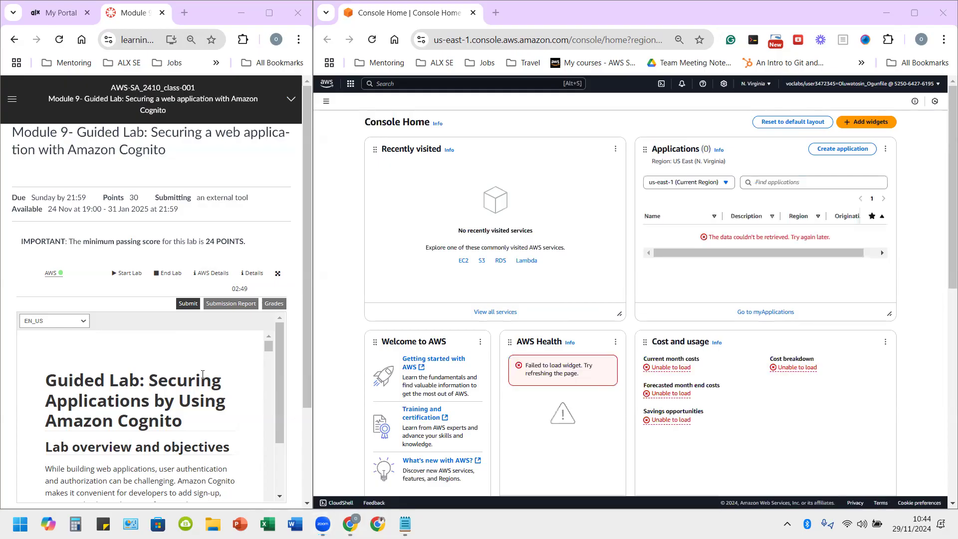
Step: Read the lab overview, architecture and access instructions through to the steps for connecting to the AWS Cloud9 IDE
scroll(202, 377, down, 1)
scroll(202, 378, down, 1)
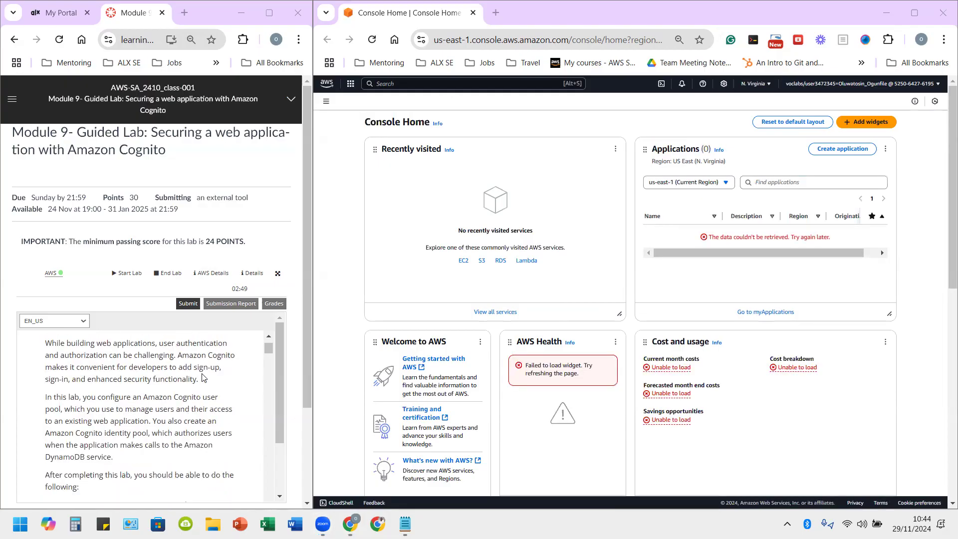
scroll(202, 378, down, 3)
scroll(202, 378, down, 3)
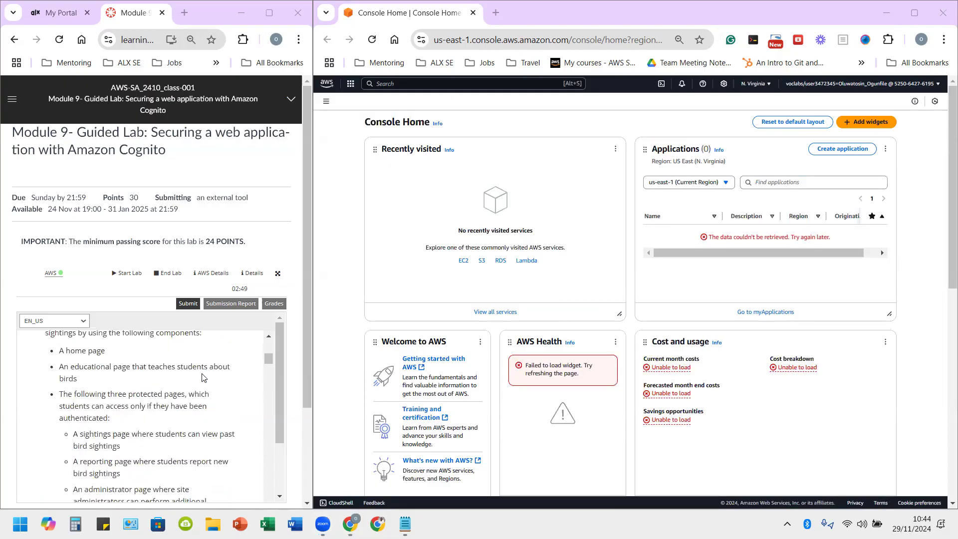
scroll(203, 378, down, 1)
scroll(203, 377, down, 3)
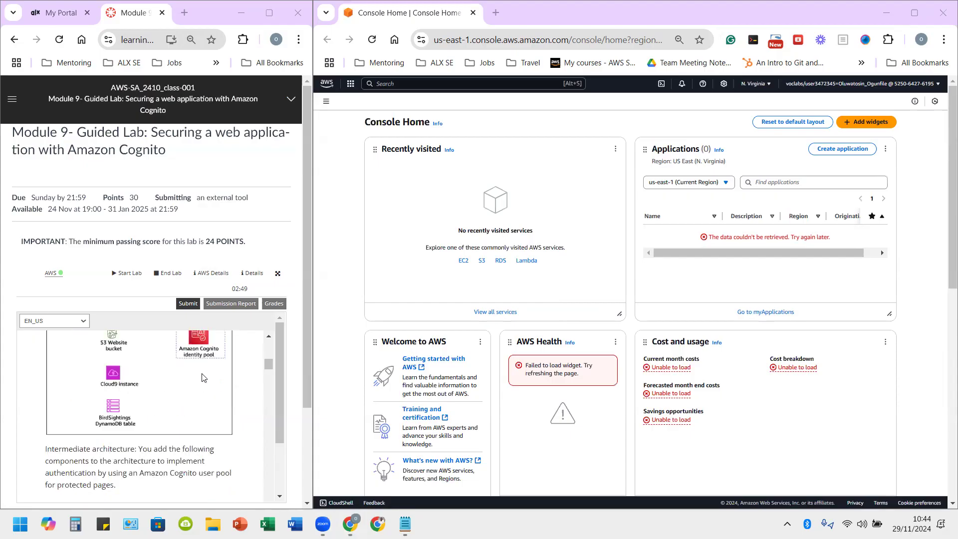
scroll(203, 377, down, 3)
scroll(202, 377, down, 3)
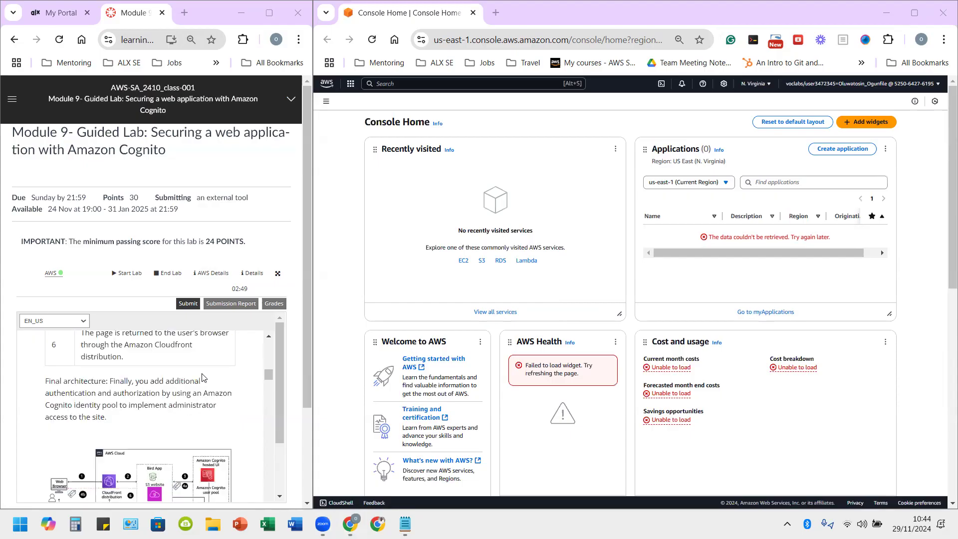
scroll(203, 377, down, 6)
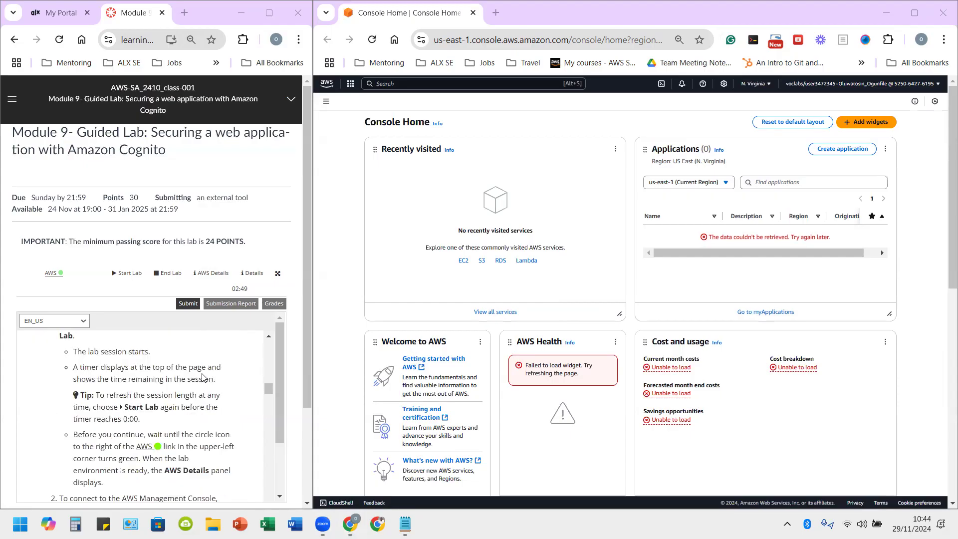
scroll(202, 377, down, 3)
scroll(203, 378, down, 3)
scroll(158, 377, down, 1)
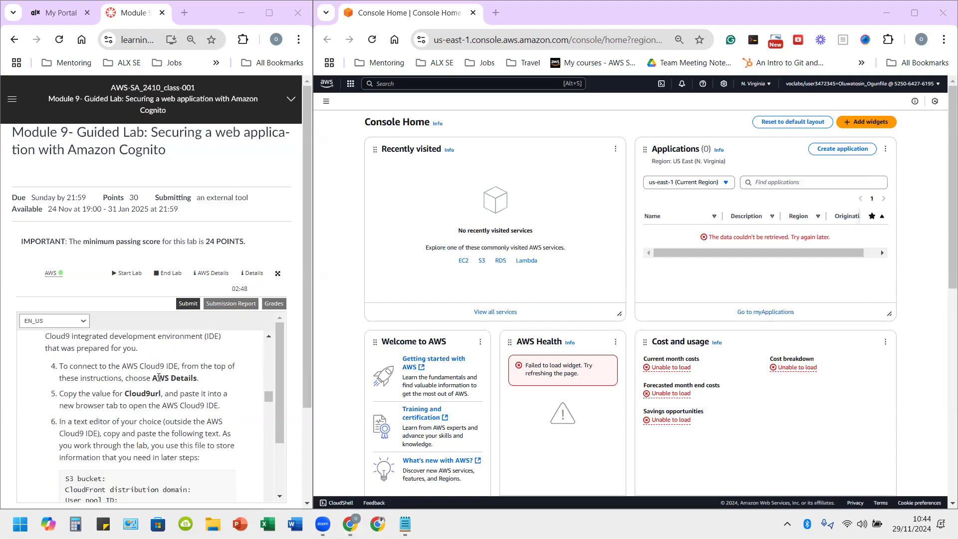
drag(156, 378, 186, 379)
drag(131, 395, 148, 395)
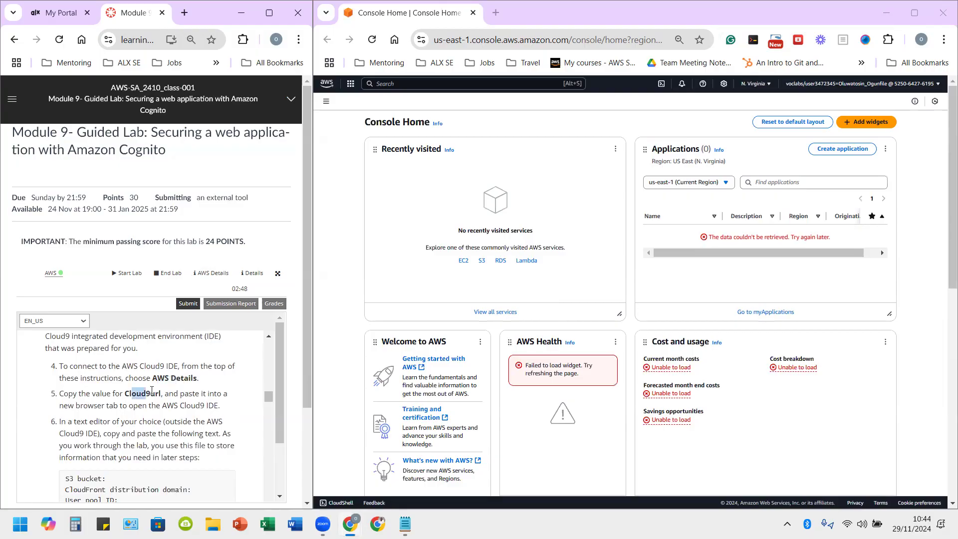
Step: Show the lab's AWS Details and copy the full Cloud9url value
click(214, 276)
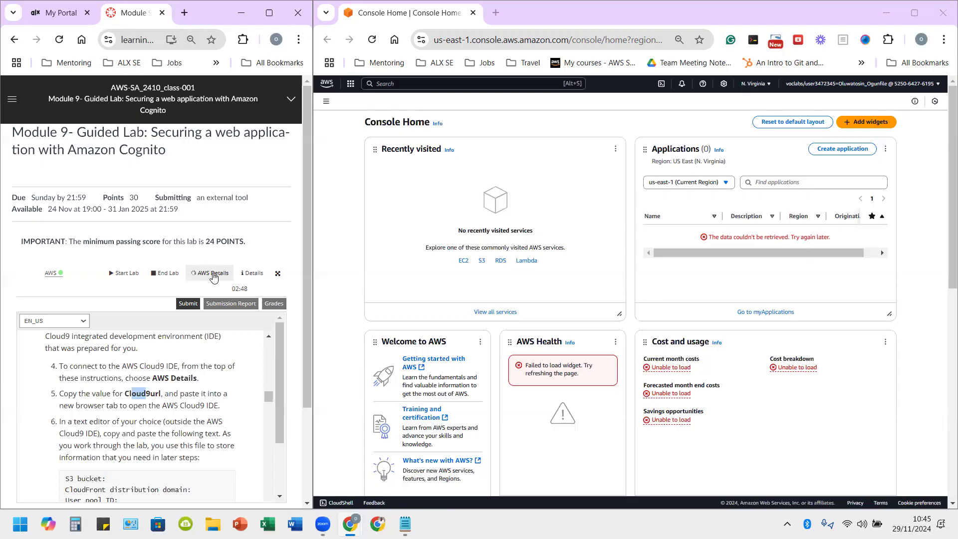
scroll(231, 436, down, 3)
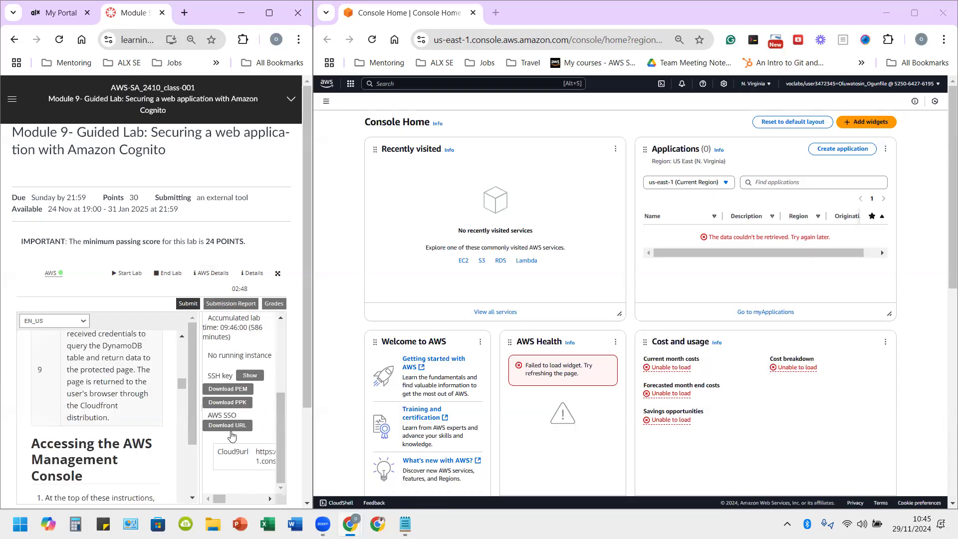
drag(221, 499, 229, 500)
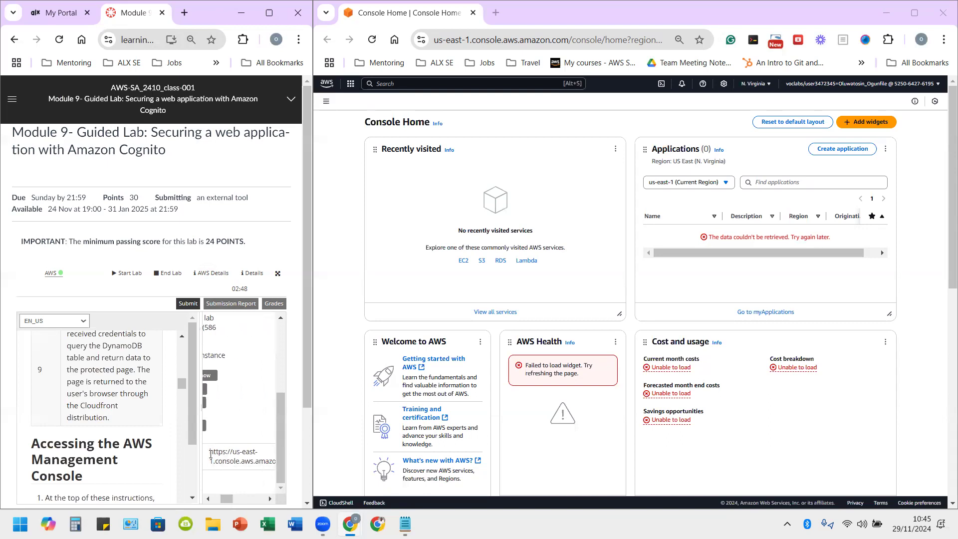
drag(210, 452, 274, 459)
right_click(274, 458)
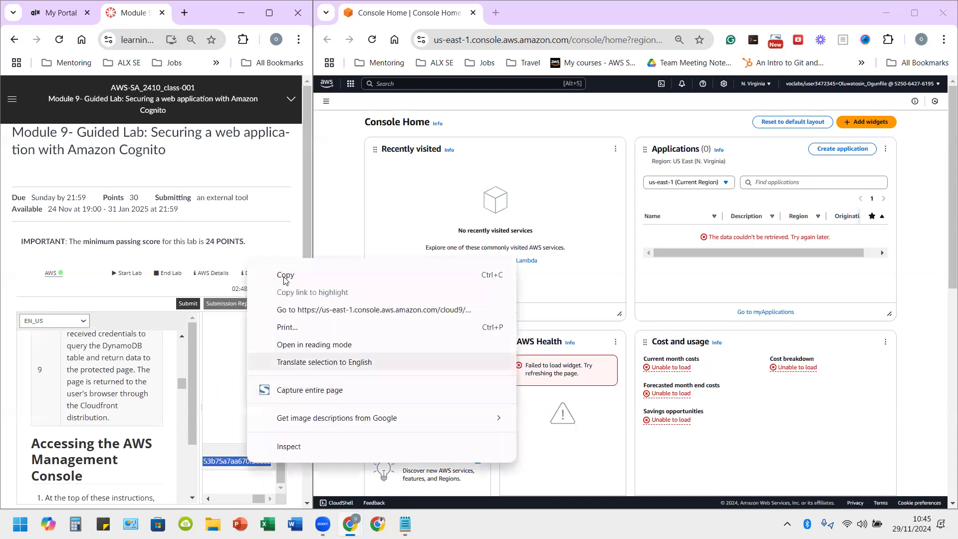
click(284, 275)
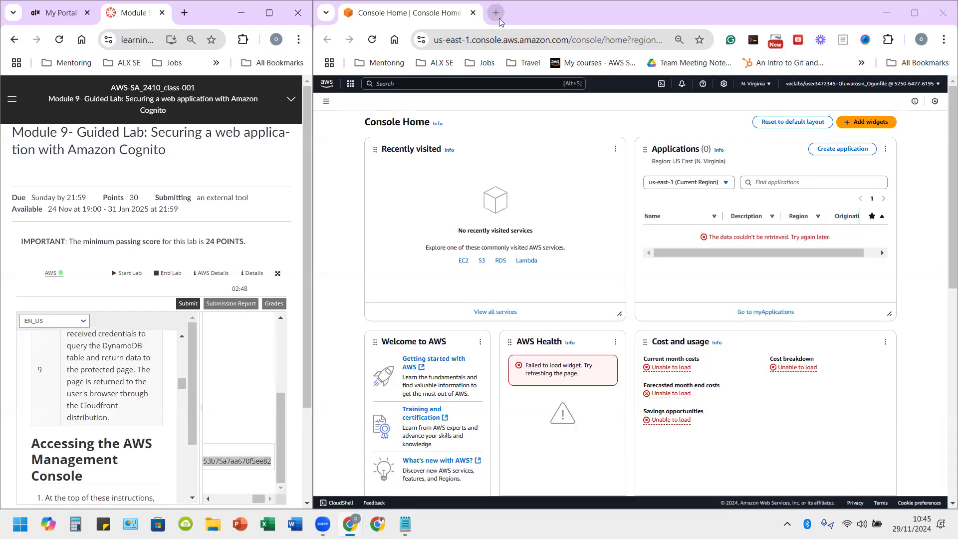
Step: Load the copied Cloud9 URL in a new browser tab beside the AWS console home
click(499, 17)
right_click(496, 39)
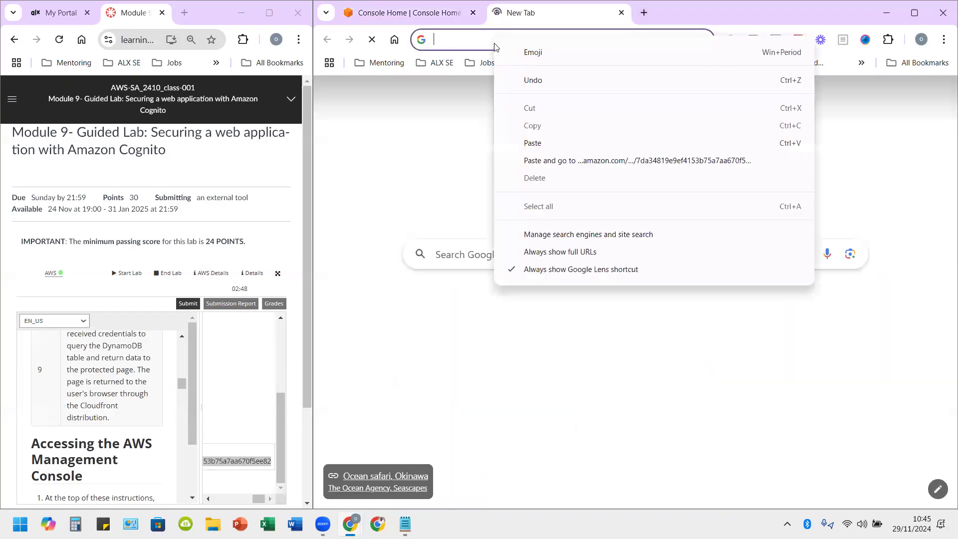
click(553, 162)
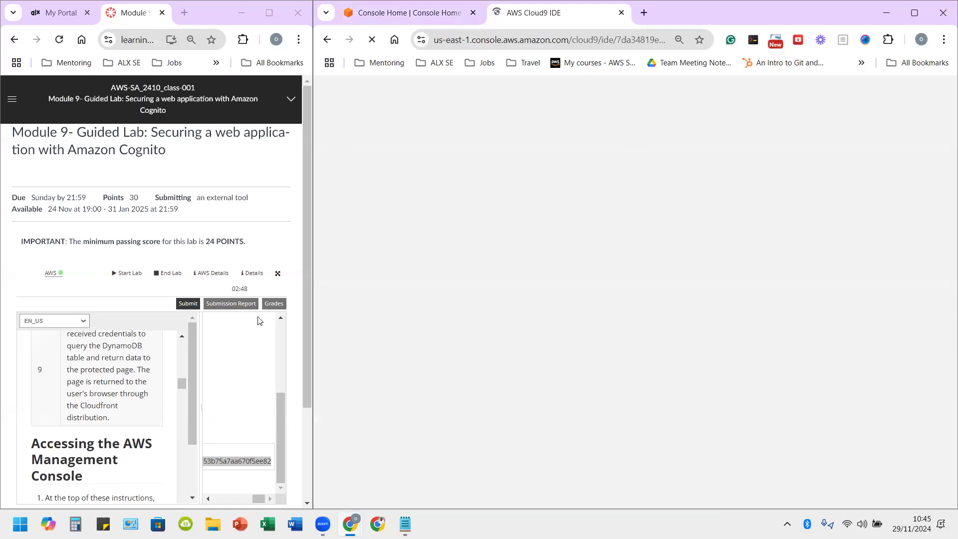
Step: Close the AWS Details pane so the lab instructions take up the full width again
scroll(103, 438, up, 1)
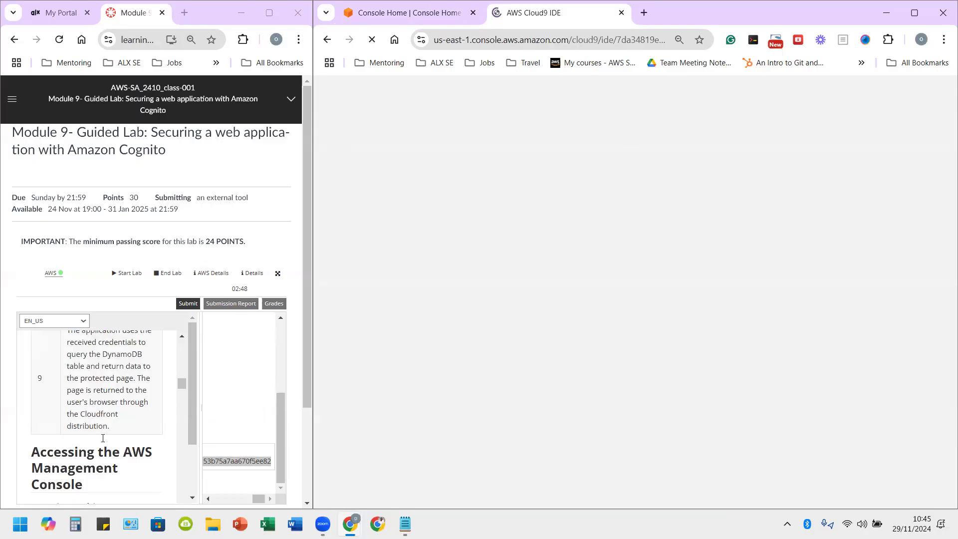
scroll(103, 438, up, 1)
scroll(103, 438, down, 5)
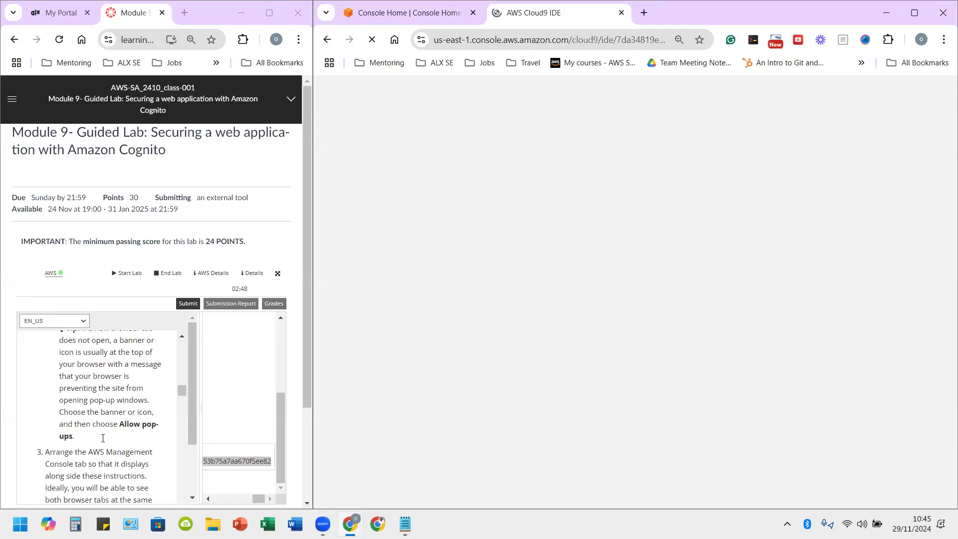
scroll(259, 355, up, 4)
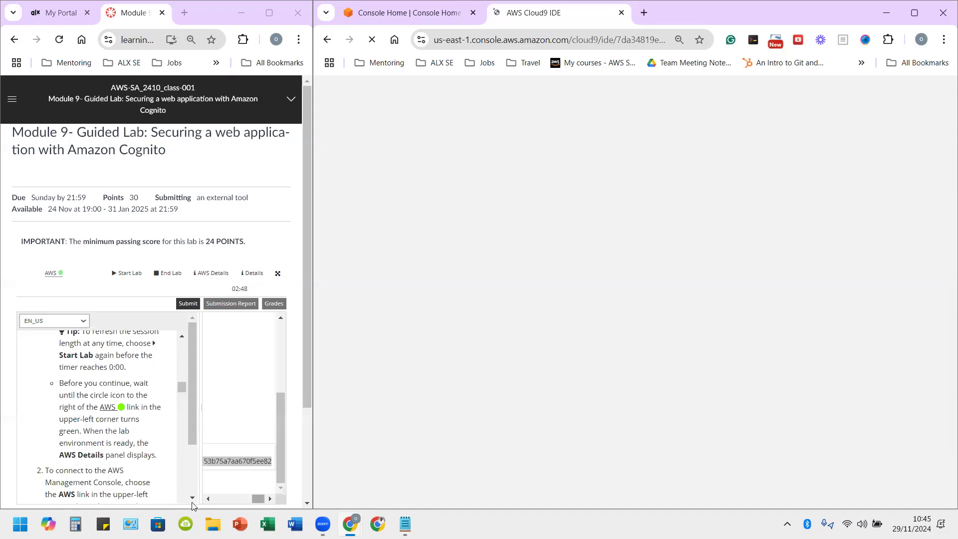
scroll(263, 319, up, 5)
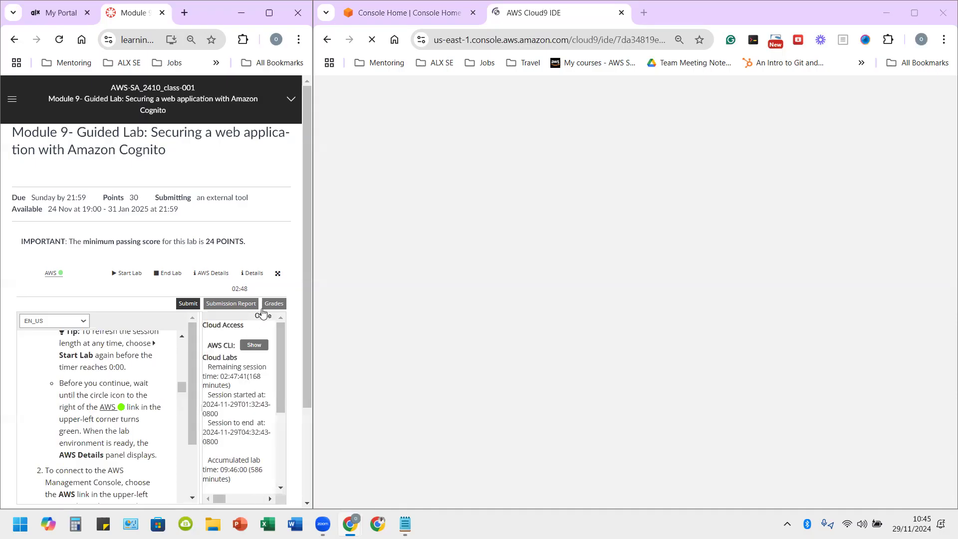
click(266, 315)
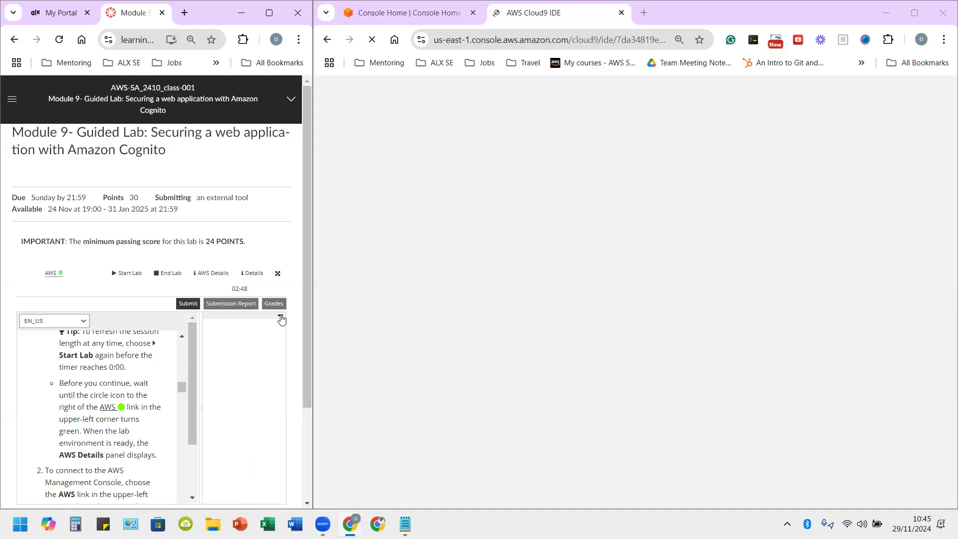
click(282, 318)
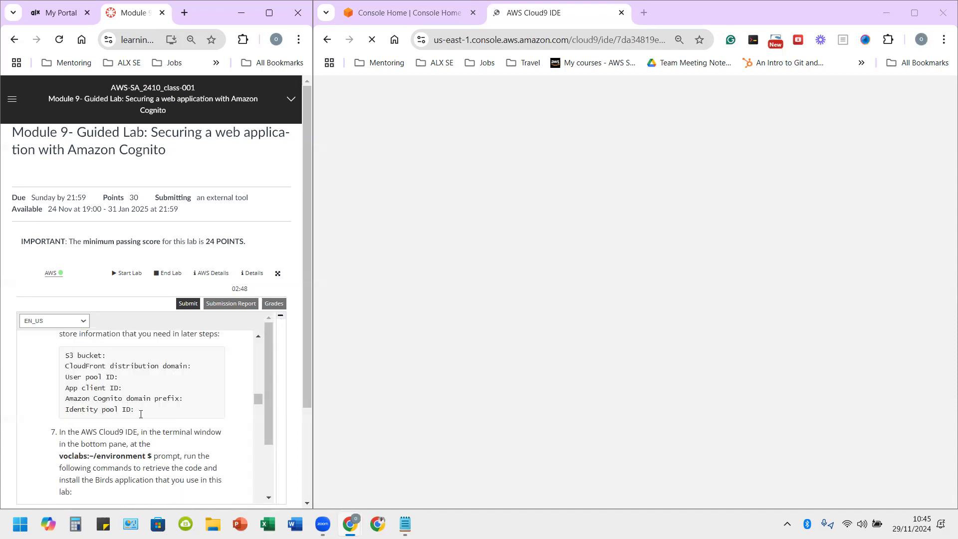
Step: Copy the placeholder list from S3 bucket to Identity pool ID in instruction 6 and replace the existing Notepad notes with it
scroll(141, 414, up, 5)
scroll(100, 389, down, 3)
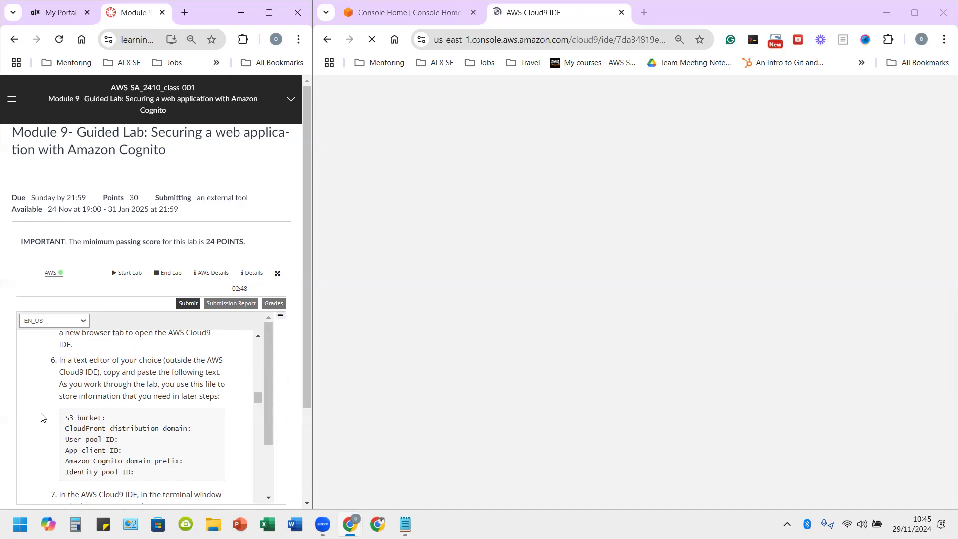
drag(66, 417, 138, 472)
right_click(111, 452)
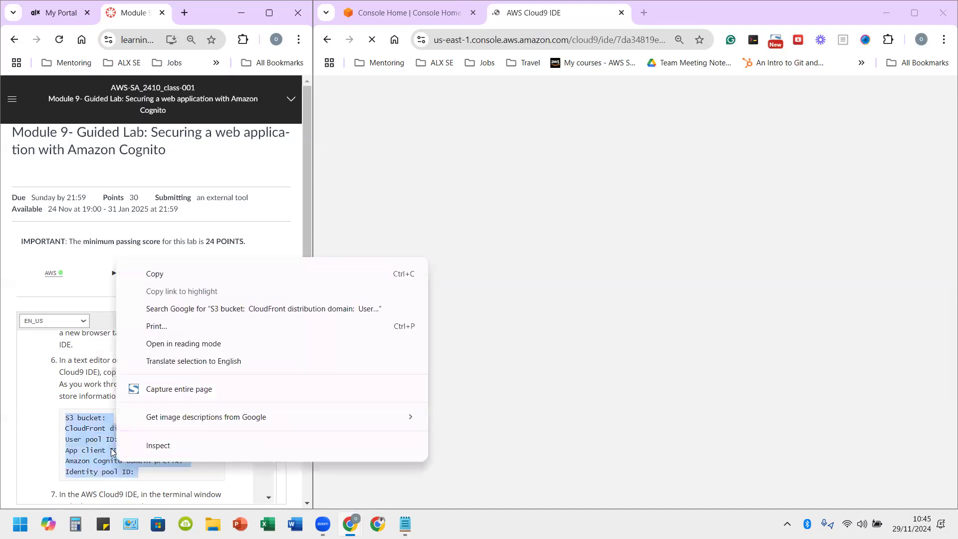
click(154, 274)
mouse_move(405, 522)
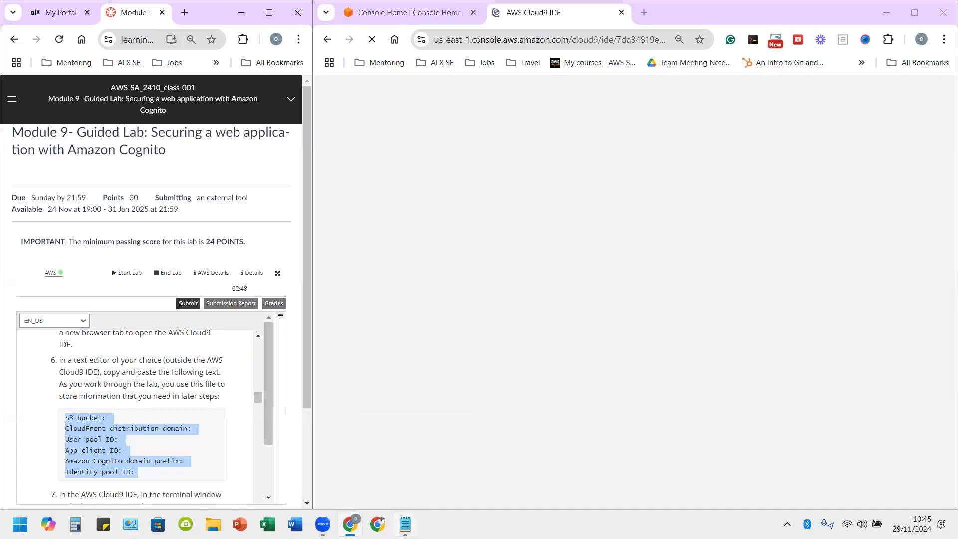
click(406, 522)
drag(565, 354, 429, 283)
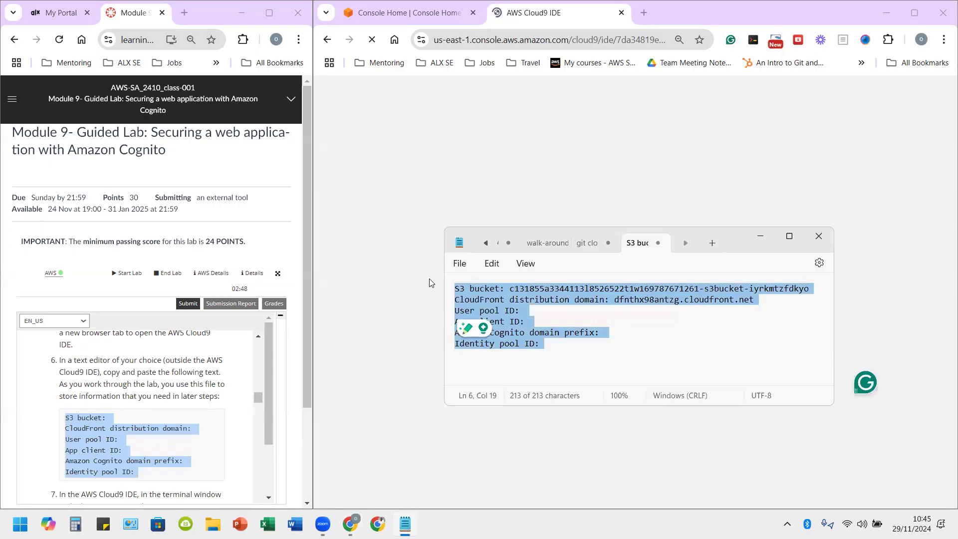
key(ctrl+v)
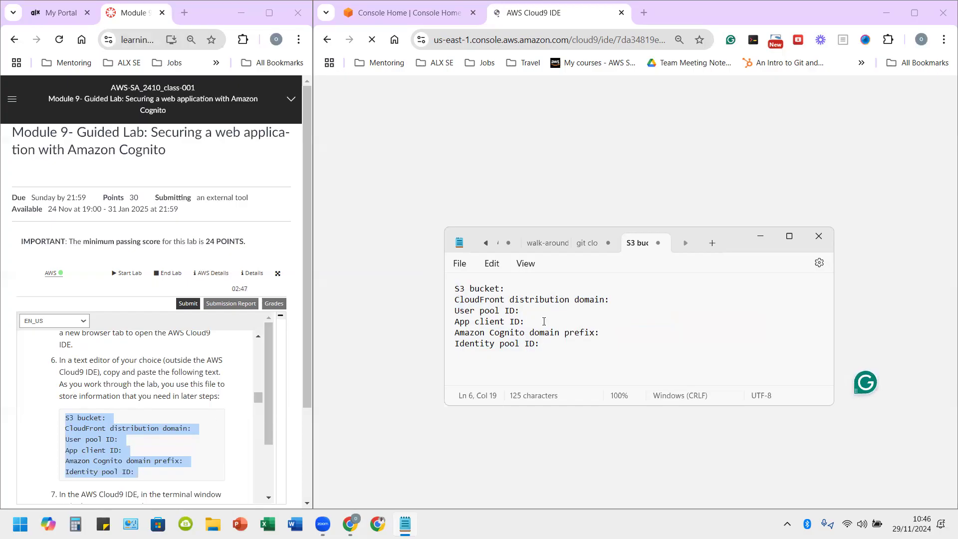
Step: Read instruction 7 and examine its wget, unzip code.zip, cd resources and . ./setup.sh commands one by one
scroll(142, 424, down, 1)
click(147, 419)
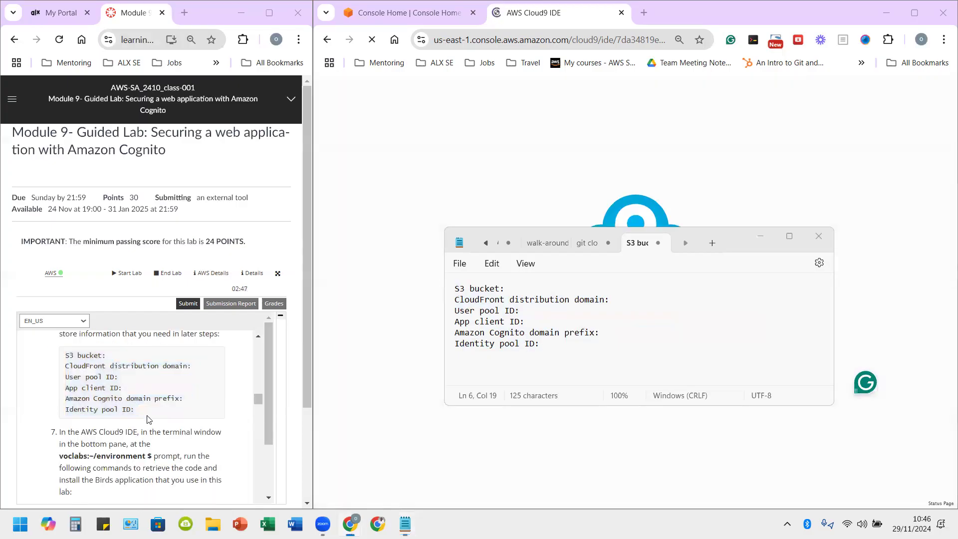
scroll(90, 403, down, 1)
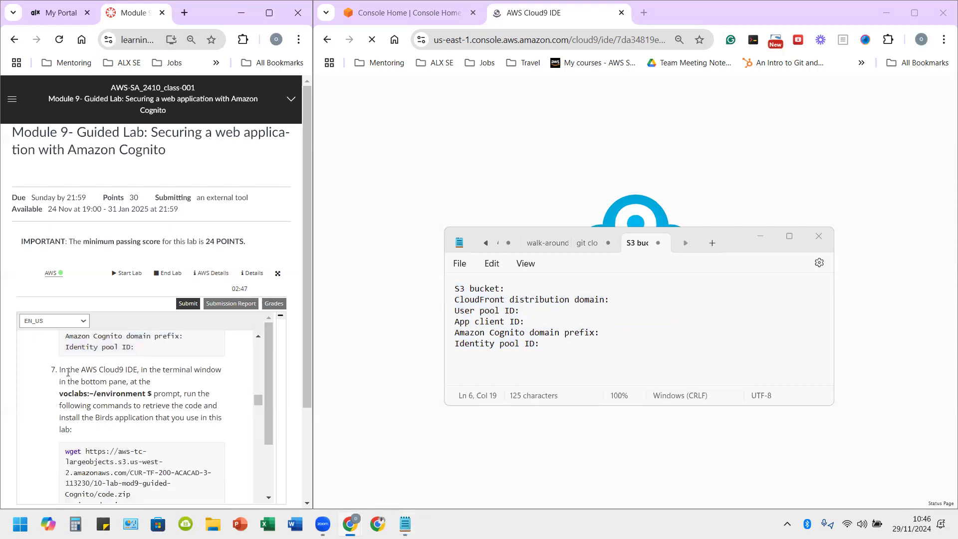
drag(99, 370, 142, 373)
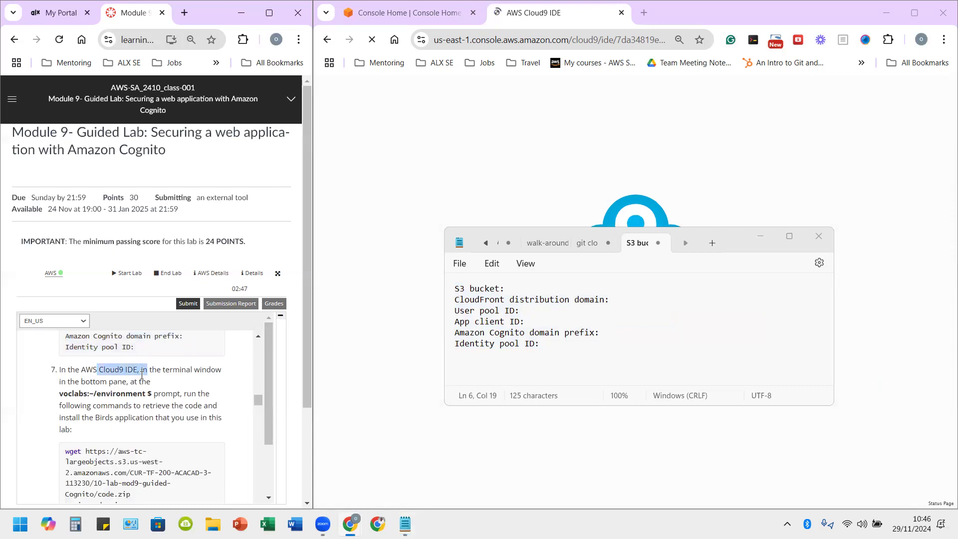
click(90, 391)
drag(58, 396, 154, 393)
scroll(105, 413, down, 1)
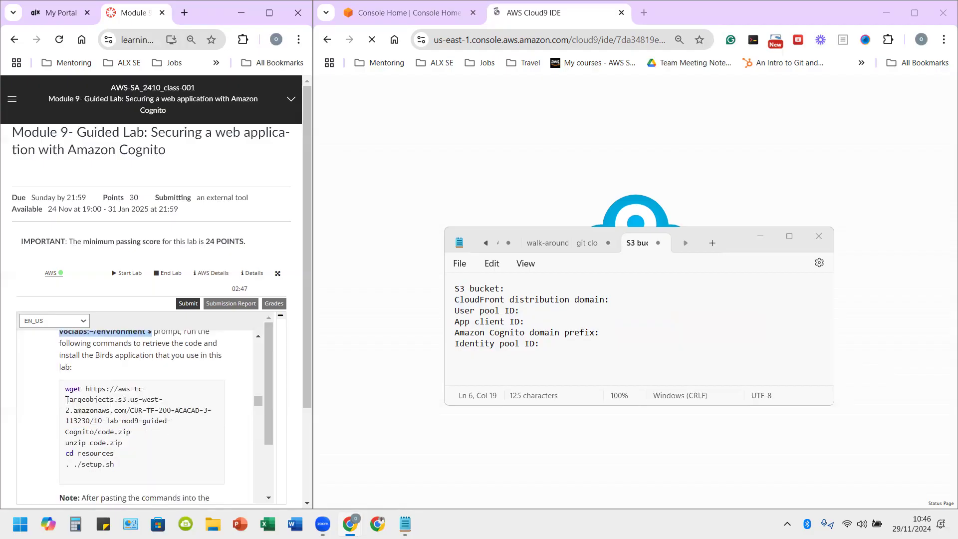
drag(65, 390, 120, 458)
click(70, 388)
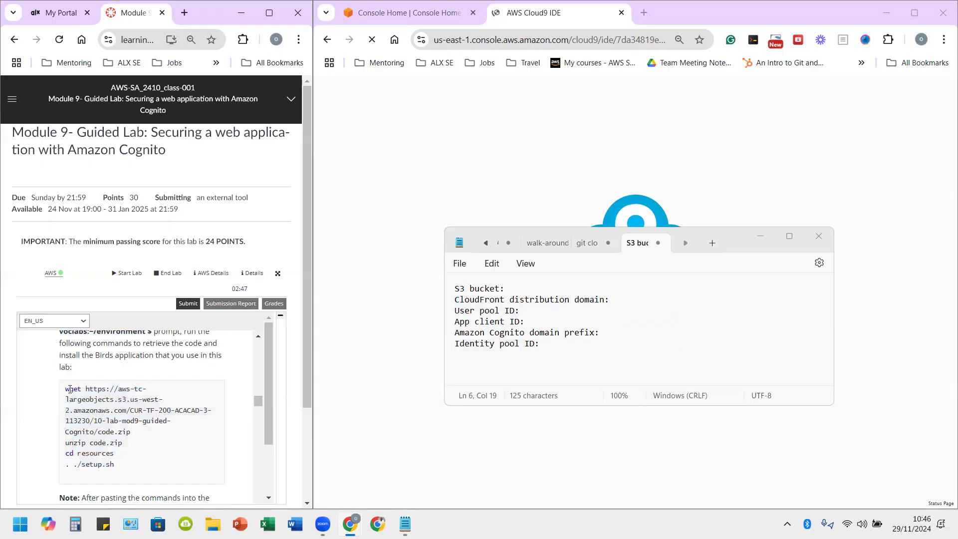
drag(65, 389, 148, 431)
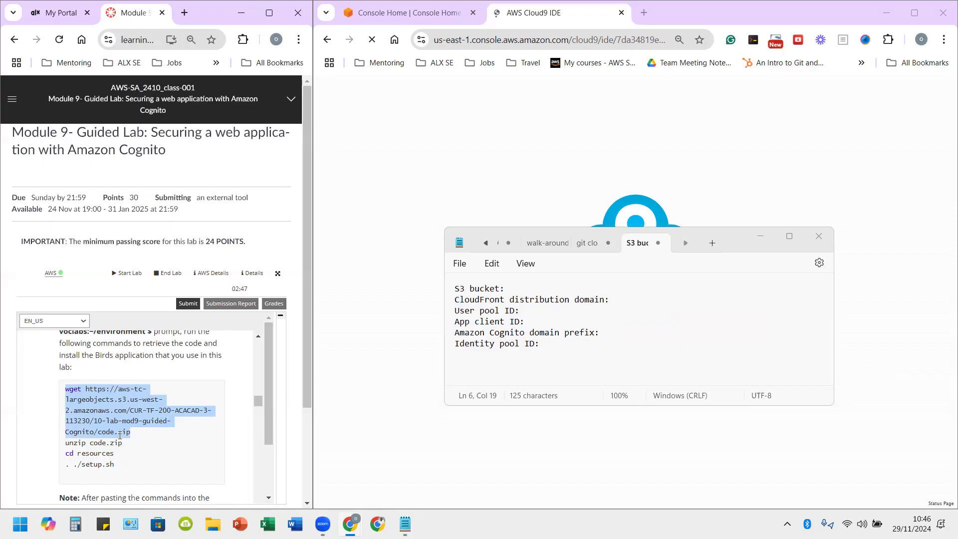
drag(66, 447, 124, 439)
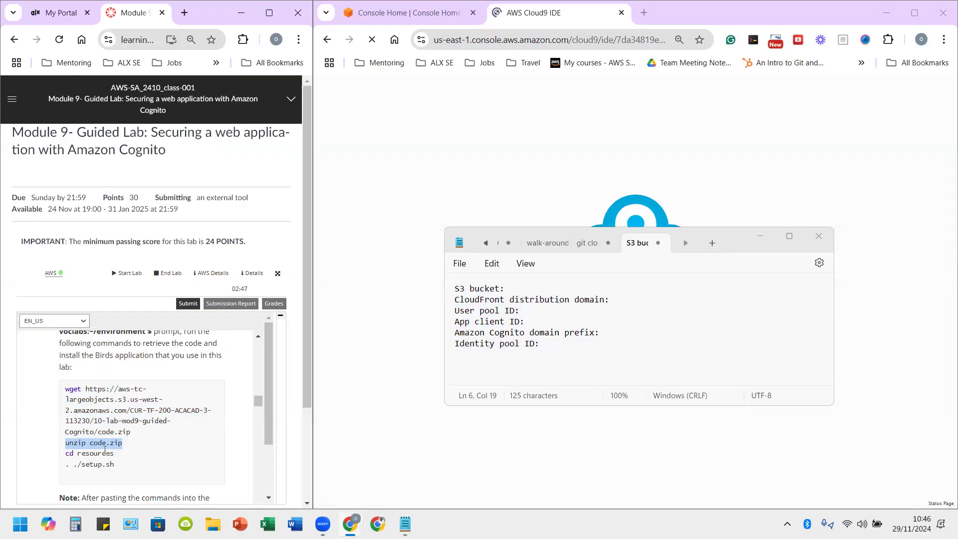
drag(68, 455, 115, 454)
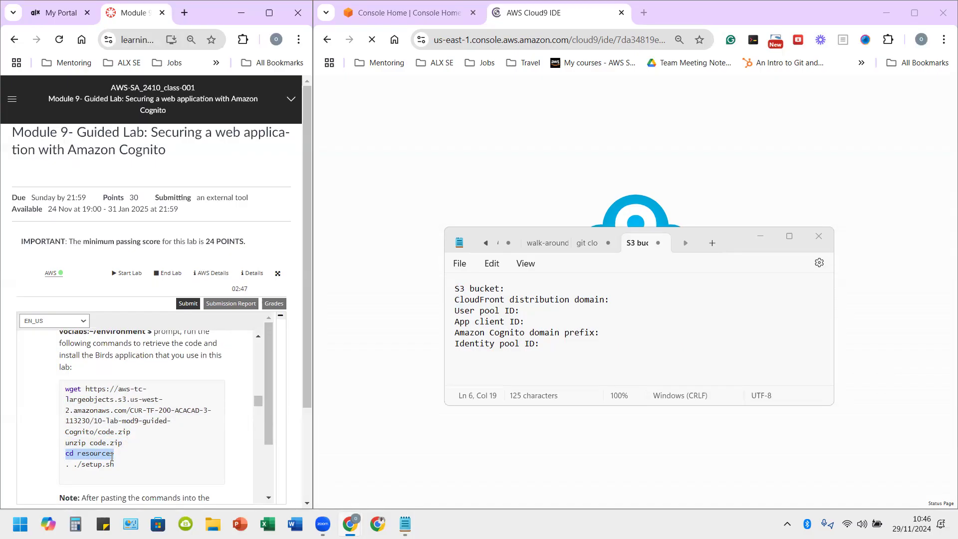
drag(64, 466, 132, 464)
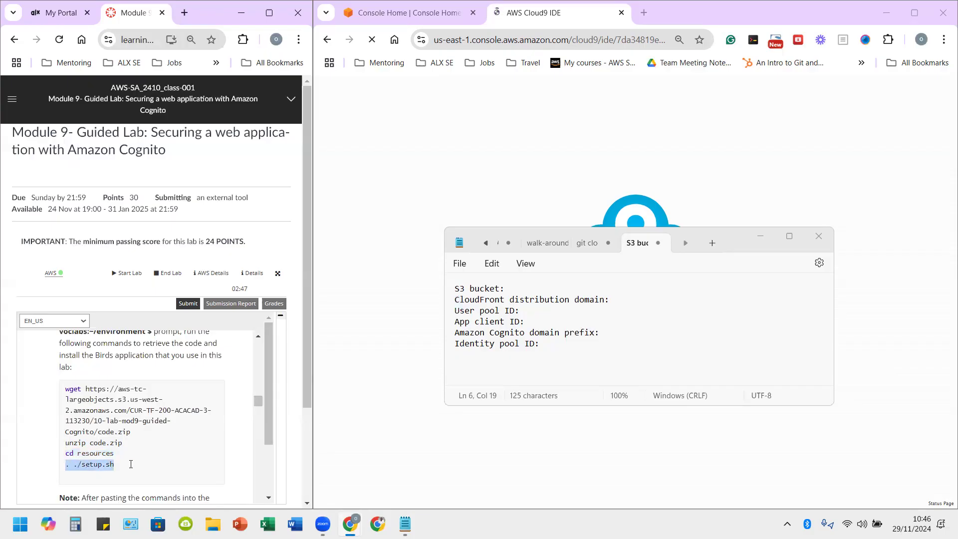
click(93, 458)
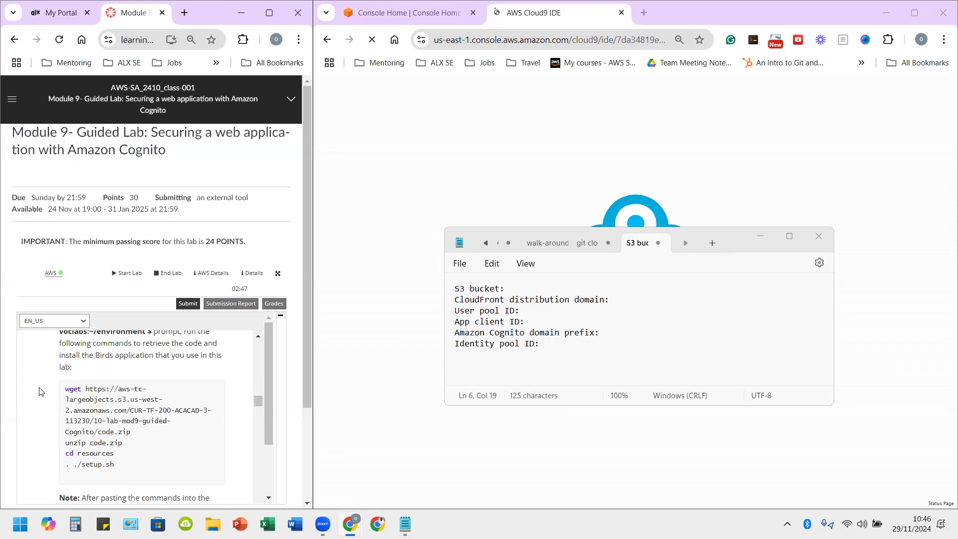
Step: Copy the full command block from instruction 7, from wget to . ./setup.sh, and minimize Notepad to uncover the Cloud9 page
drag(64, 388, 115, 466)
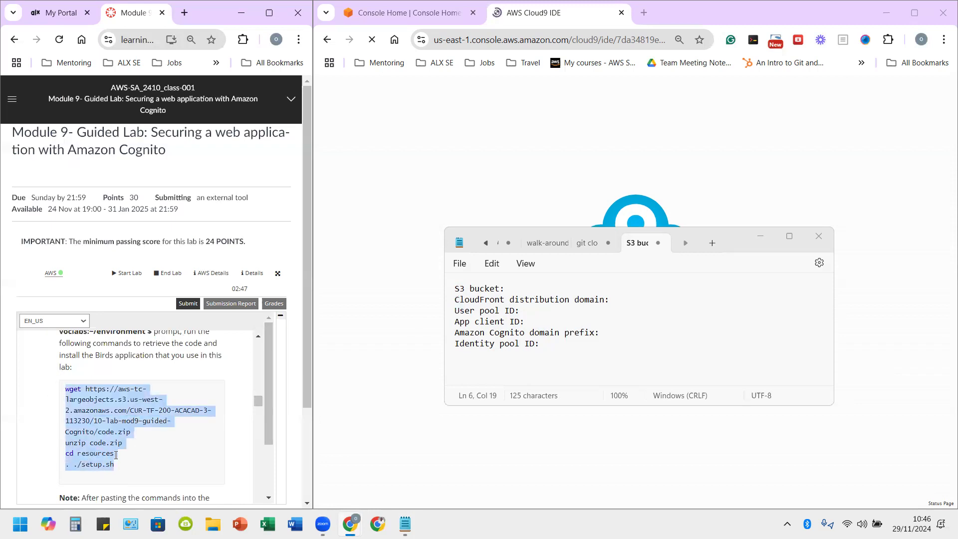
right_click(108, 430)
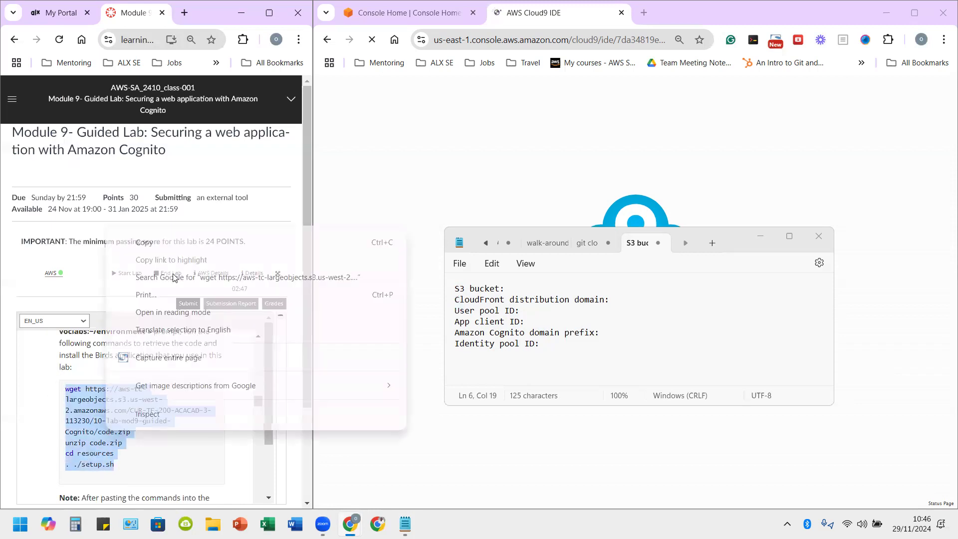
click(175, 242)
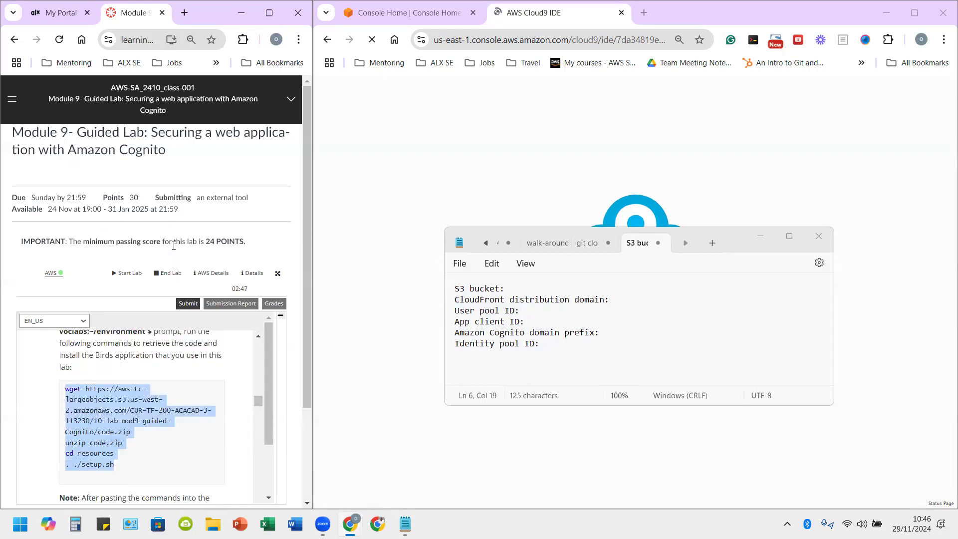
click(759, 235)
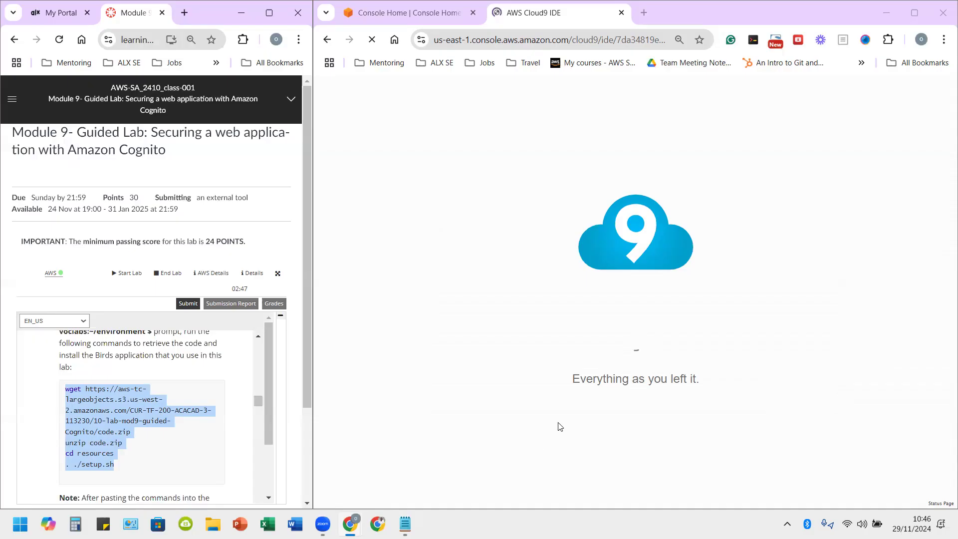
Step: Paste the copied commands at the Cloud9 terminal's voclabs:~/environment prompt and run them all, including the final . ./setup.sh
scroll(163, 401, down, 2)
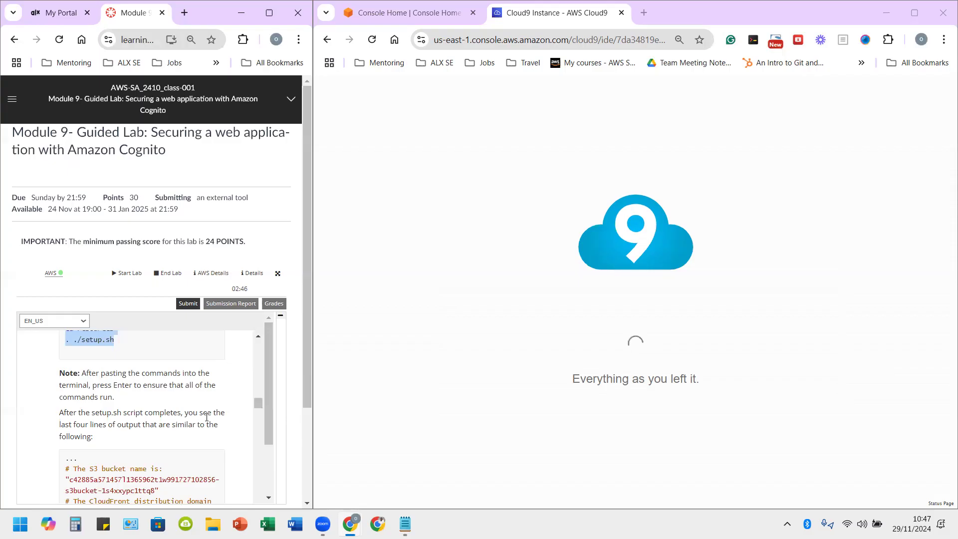
scroll(207, 417, down, 2)
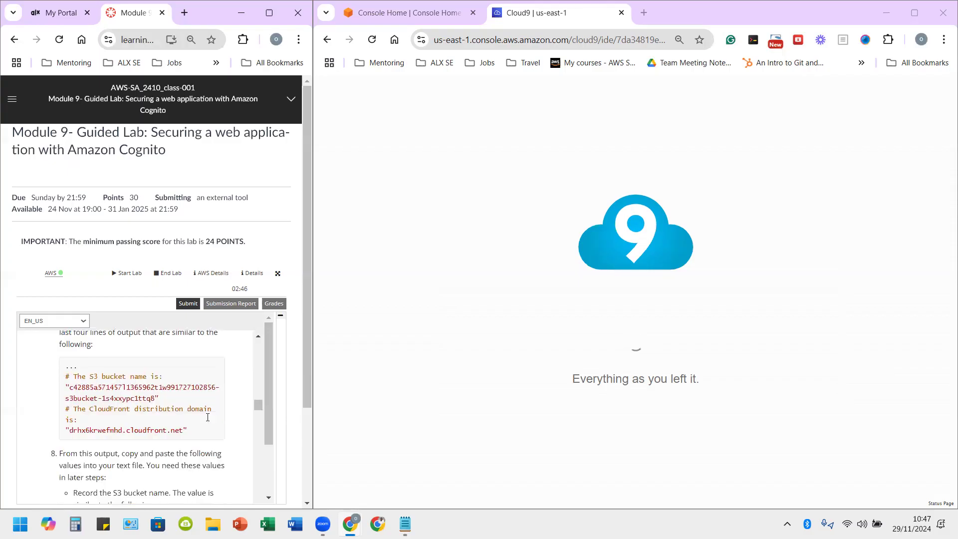
scroll(207, 417, up, 3)
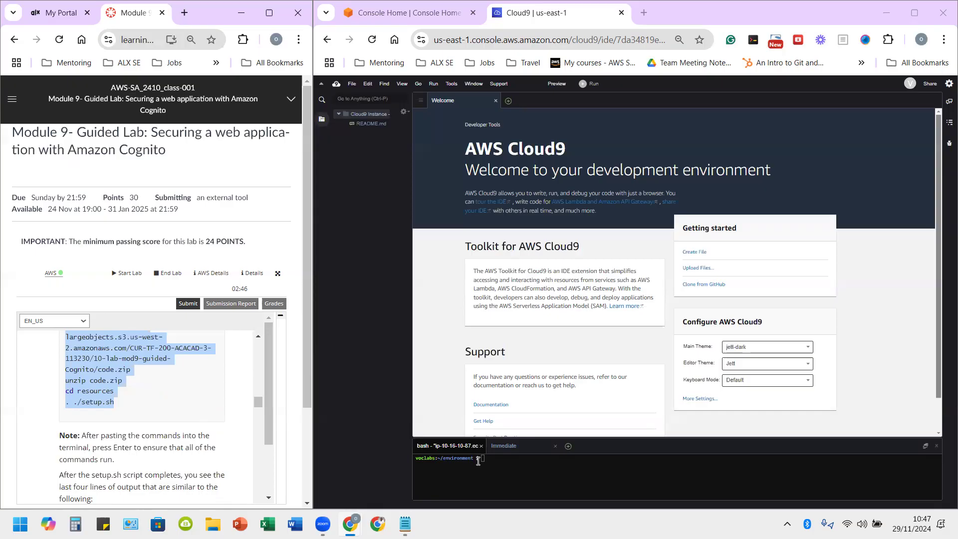
drag(479, 460, 421, 462)
click(509, 462)
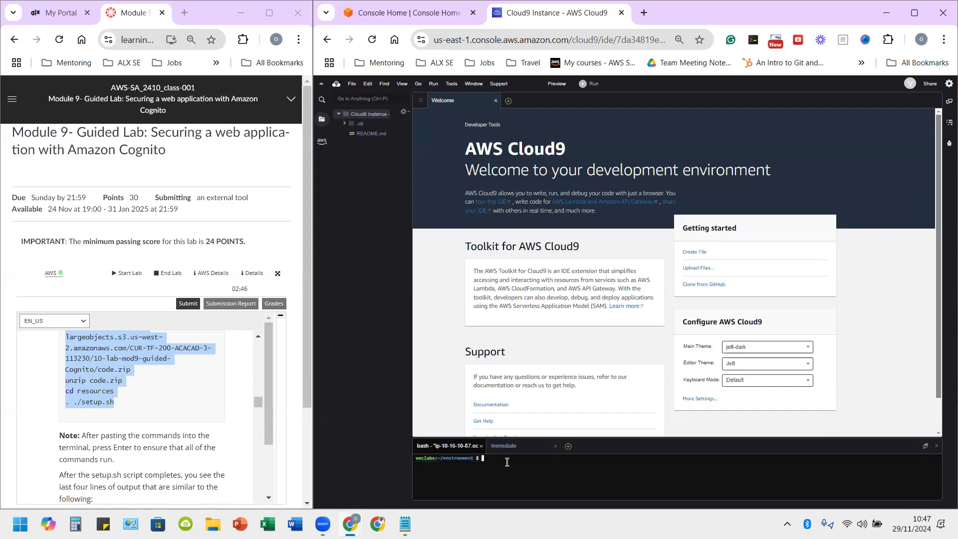
right_click(507, 462)
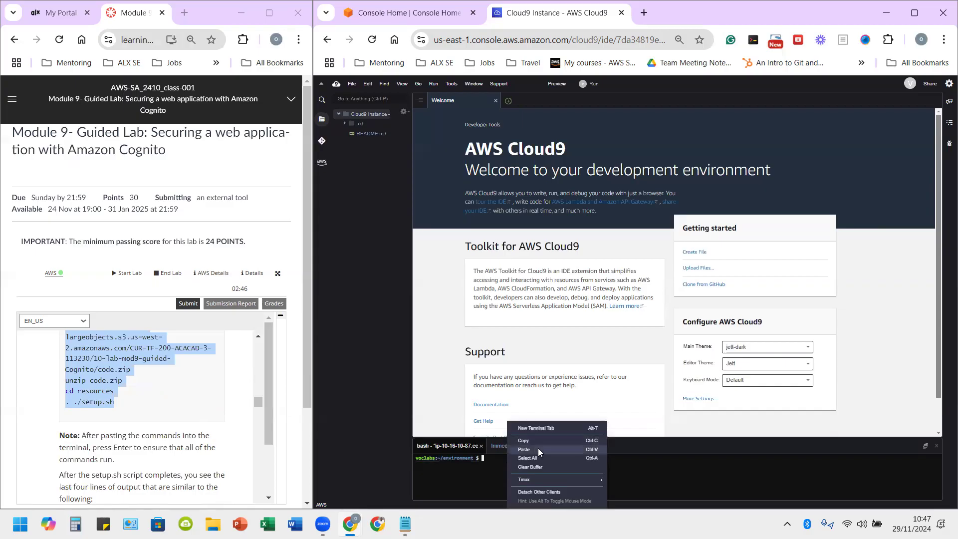
click(538, 448)
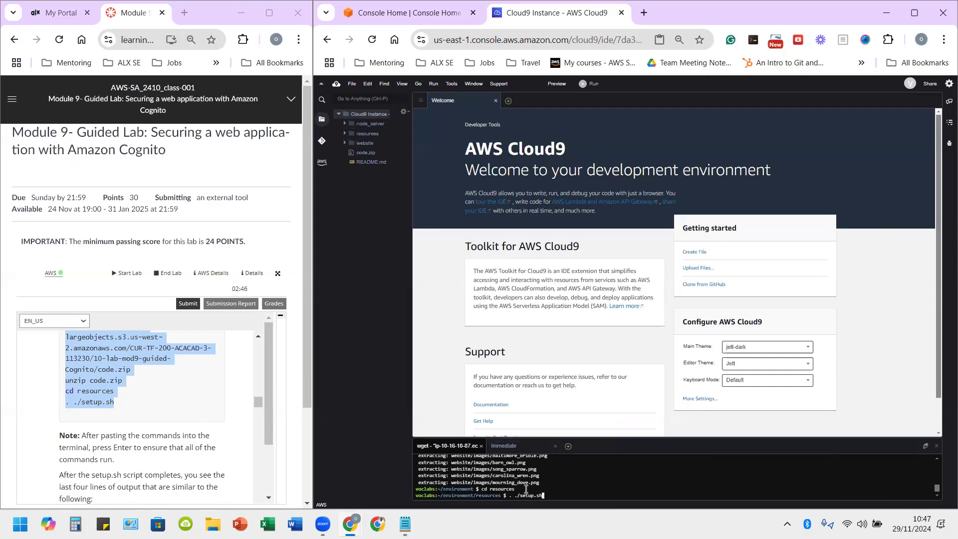
key(Return)
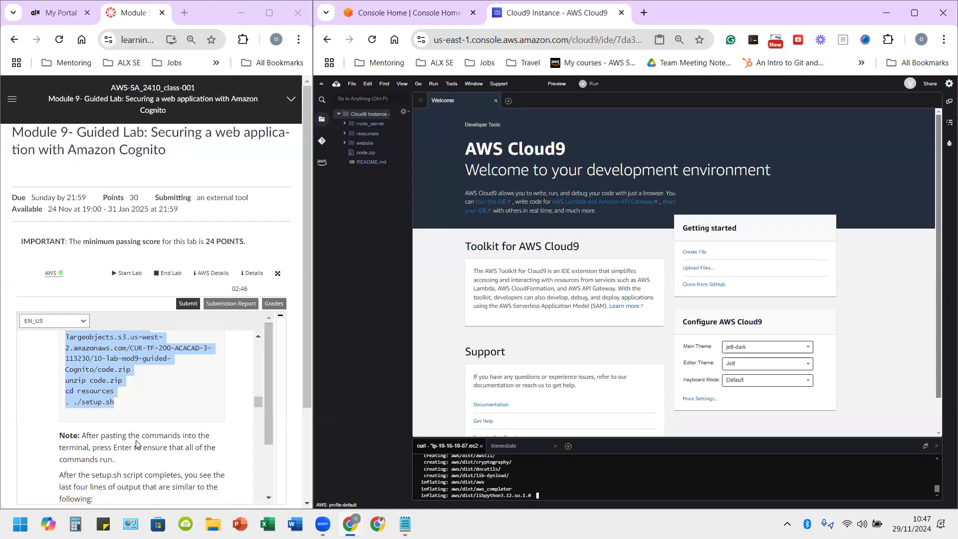
Step: Examine the sample setup.sh output in the instructions, focusing on the S3 bucket name and CloudFront distribution domain lines
click(82, 406)
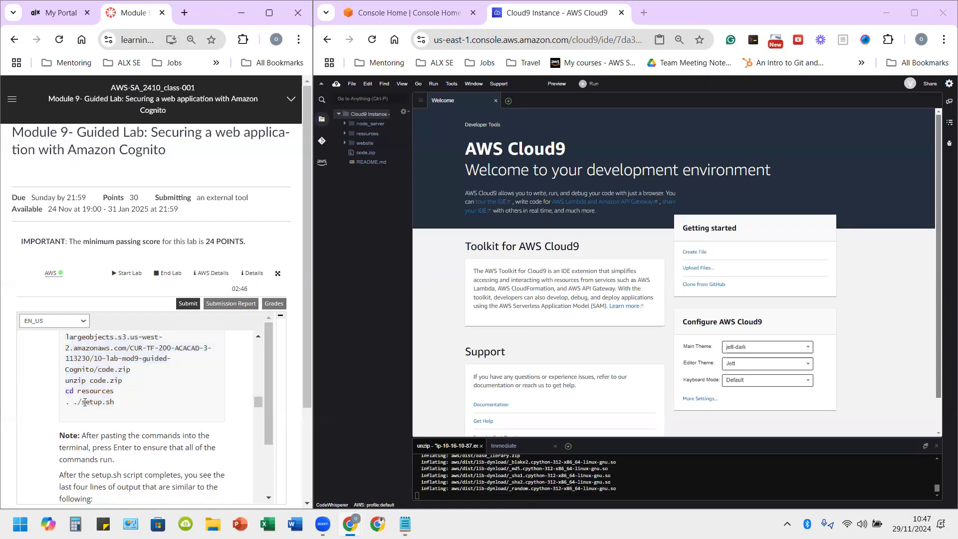
scroll(81, 405, down, 5)
scroll(84, 402, up, 2)
scroll(82, 405, down, 2)
scroll(80, 407, up, 3)
scroll(78, 410, down, 1)
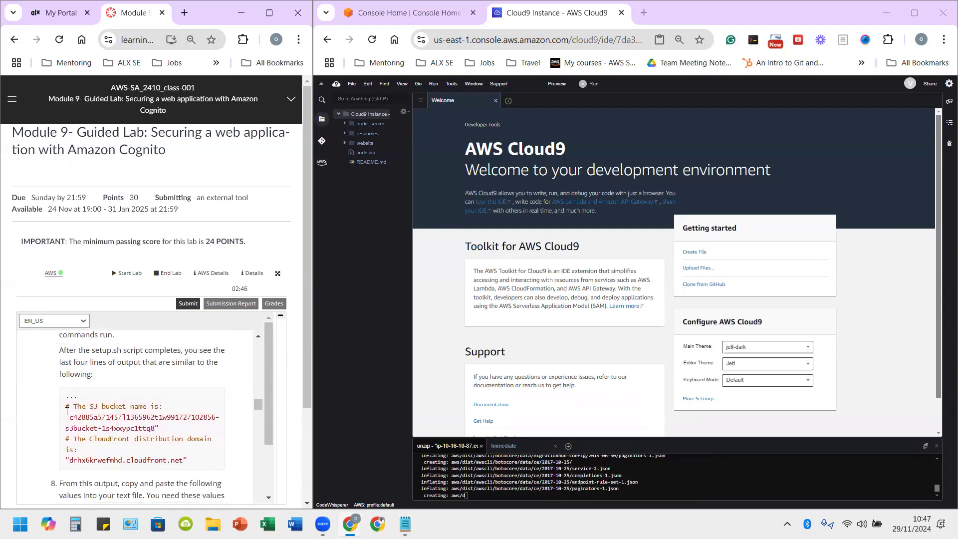
drag(65, 406, 190, 461)
click(157, 446)
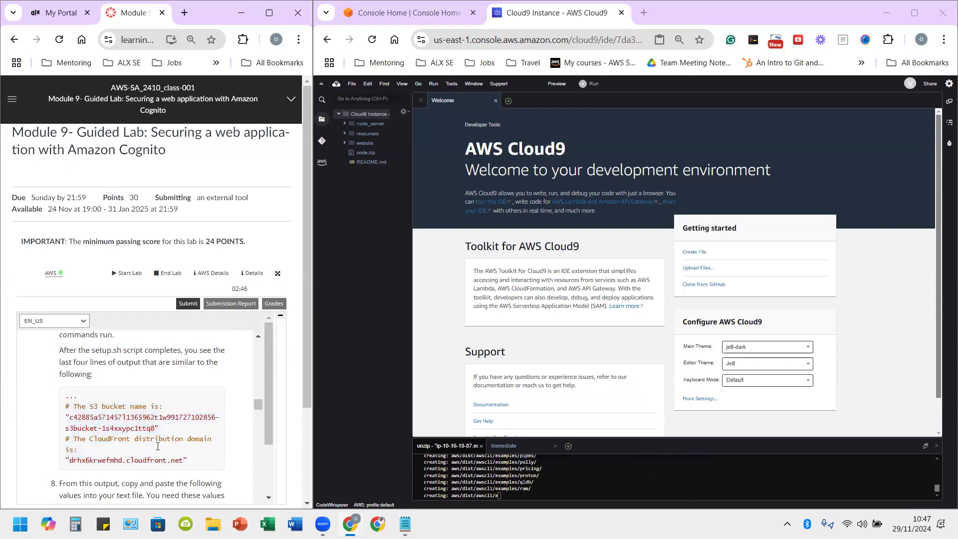
scroll(94, 424, down, 1)
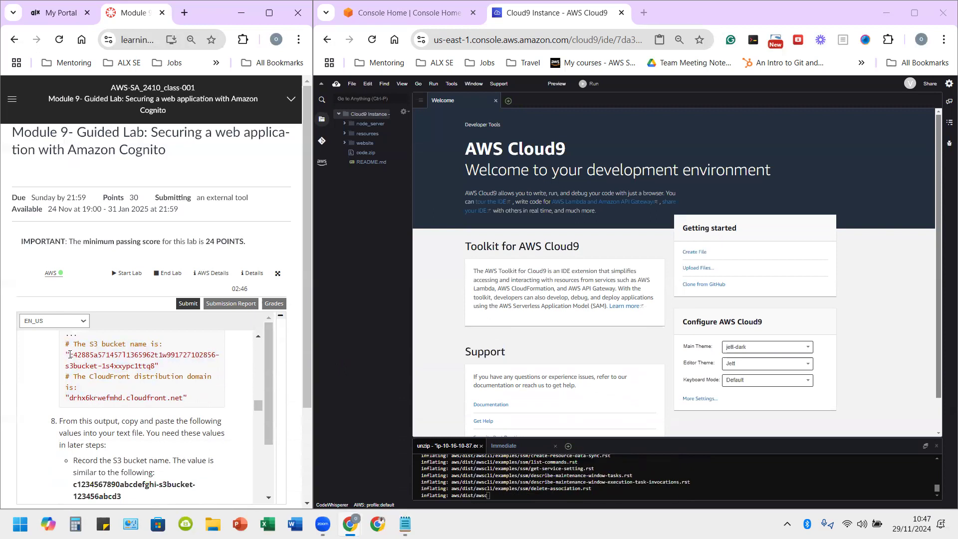
drag(114, 344, 148, 344)
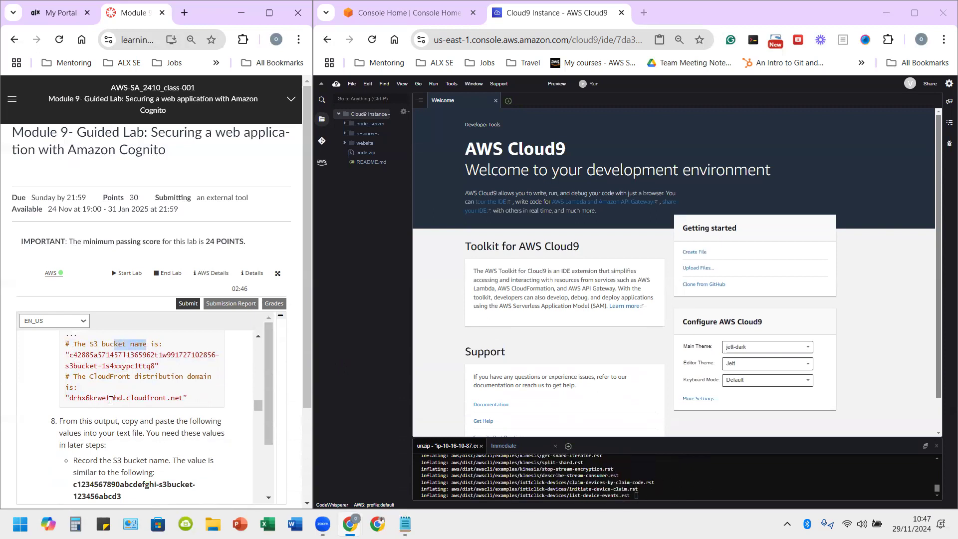
drag(119, 376, 207, 376)
Step: Read instructions 8 to 11 on recording the output values and updating config.js in the website/scripts folder while setup.sh runs
scroll(95, 385, down, 5)
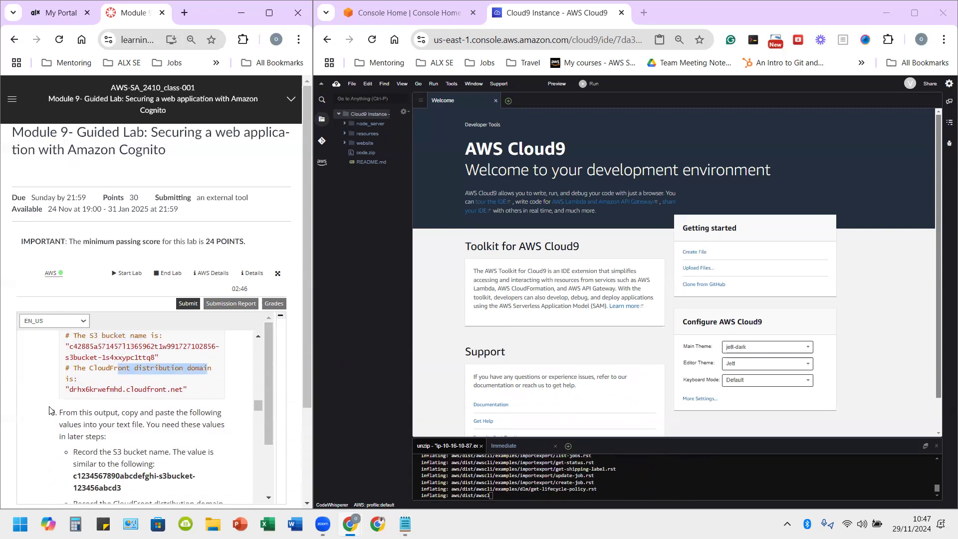
scroll(82, 422, up, 2)
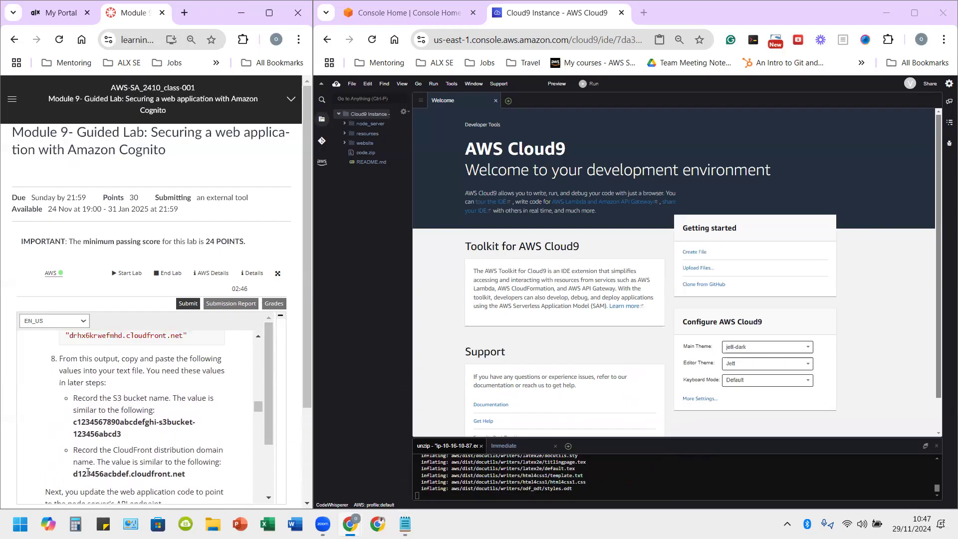
scroll(100, 422, down, 1)
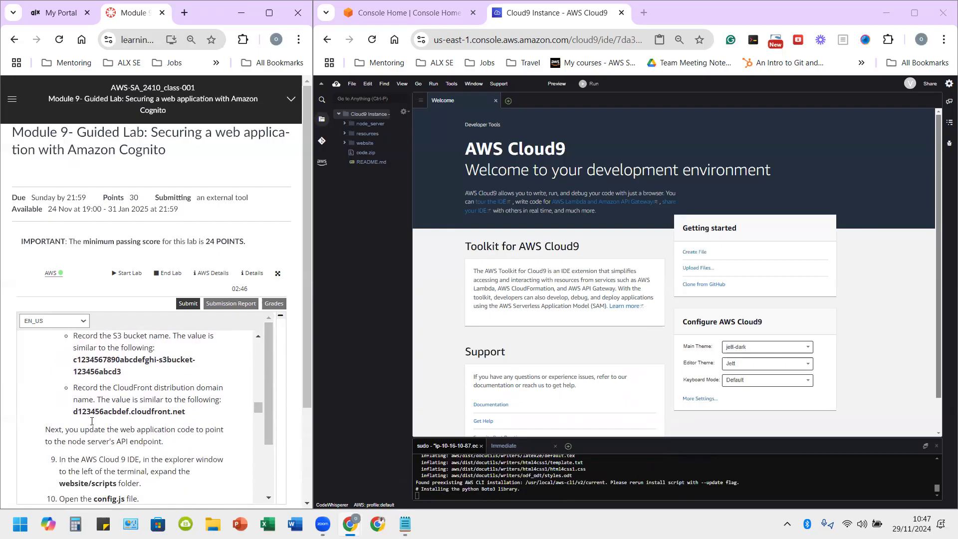
scroll(92, 421, down, 1)
scroll(80, 427, up, 1)
scroll(72, 464, down, 1)
scroll(72, 464, up, 1)
scroll(72, 461, down, 1)
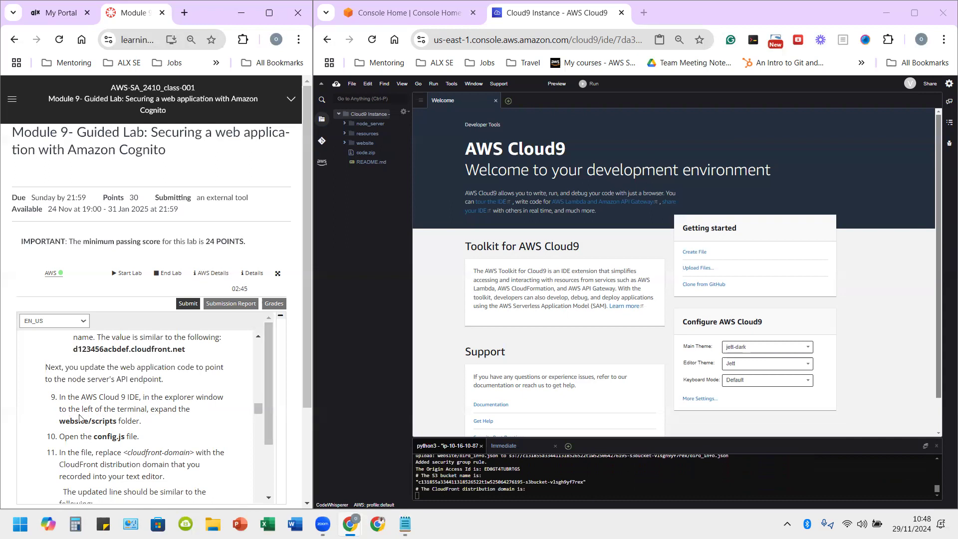
scroll(78, 412, up, 1)
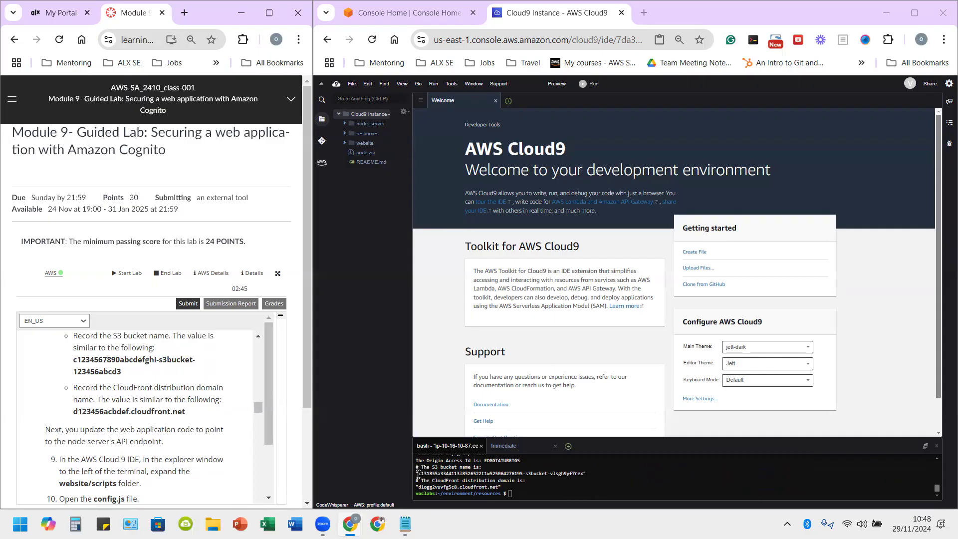
Step: Copy the S3 bucket name from the terminal output into the S3 bucket line of the Notepad file
drag(419, 474, 585, 476)
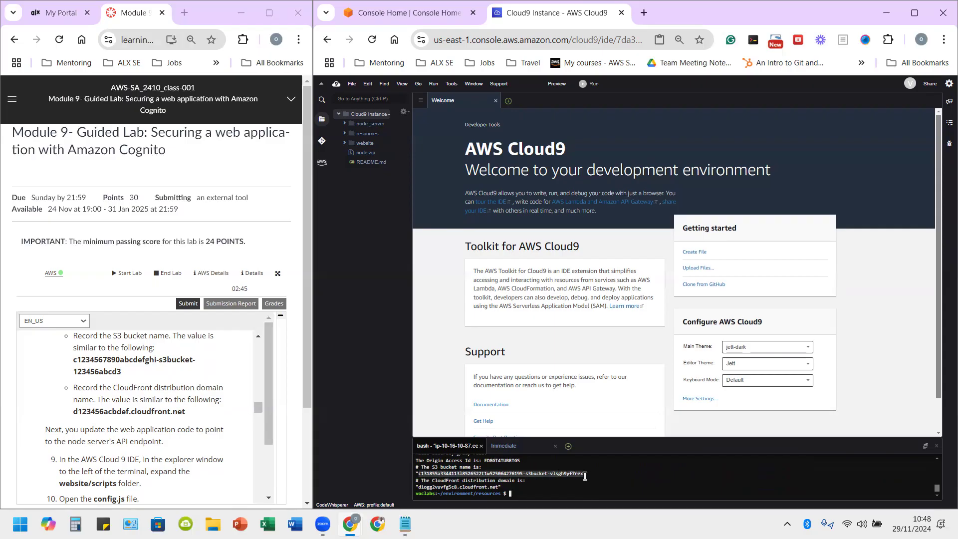
right_click(579, 474)
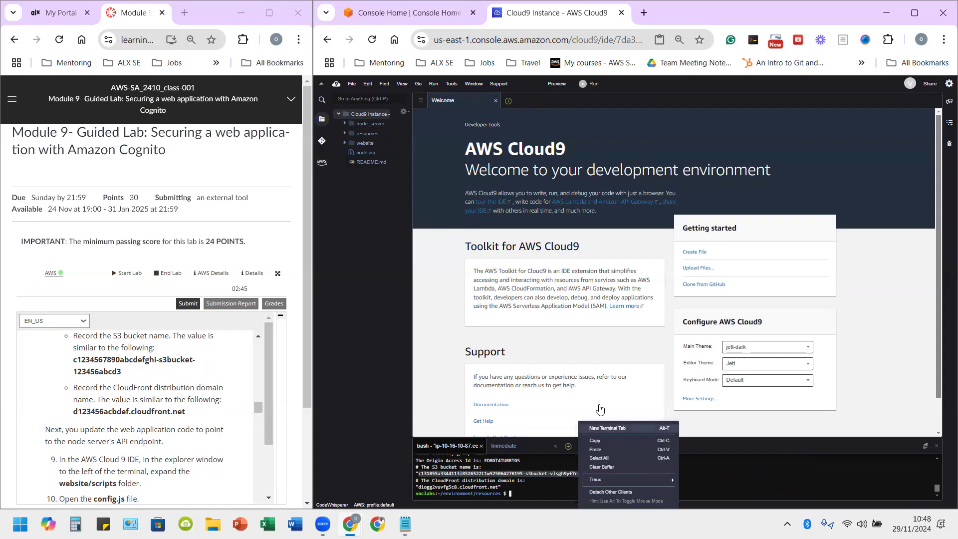
click(601, 442)
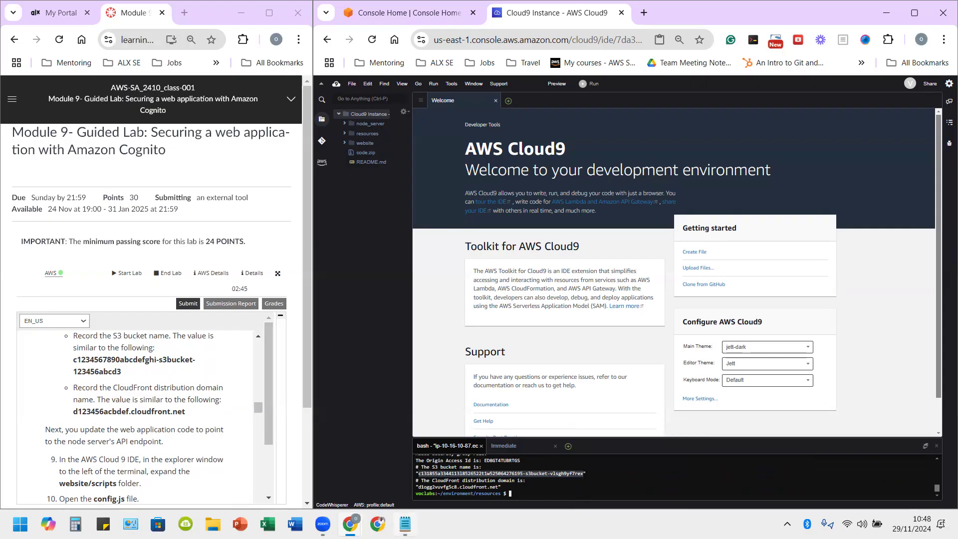
click(405, 524)
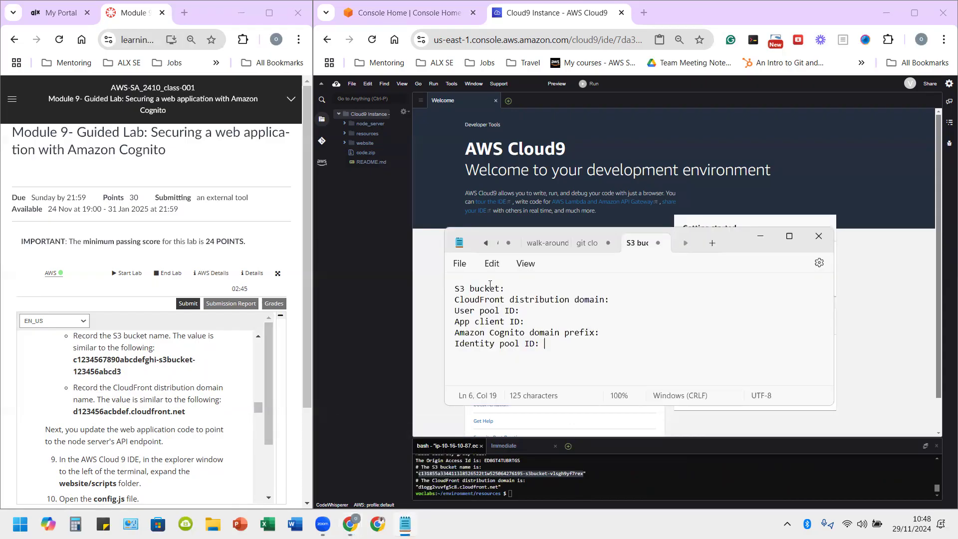
click(513, 288)
right_click(514, 288)
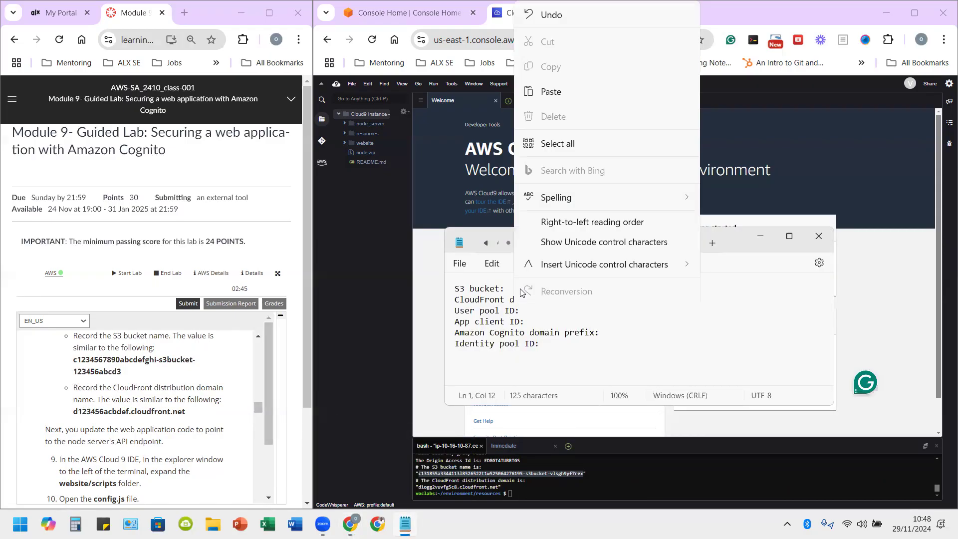
click(555, 91)
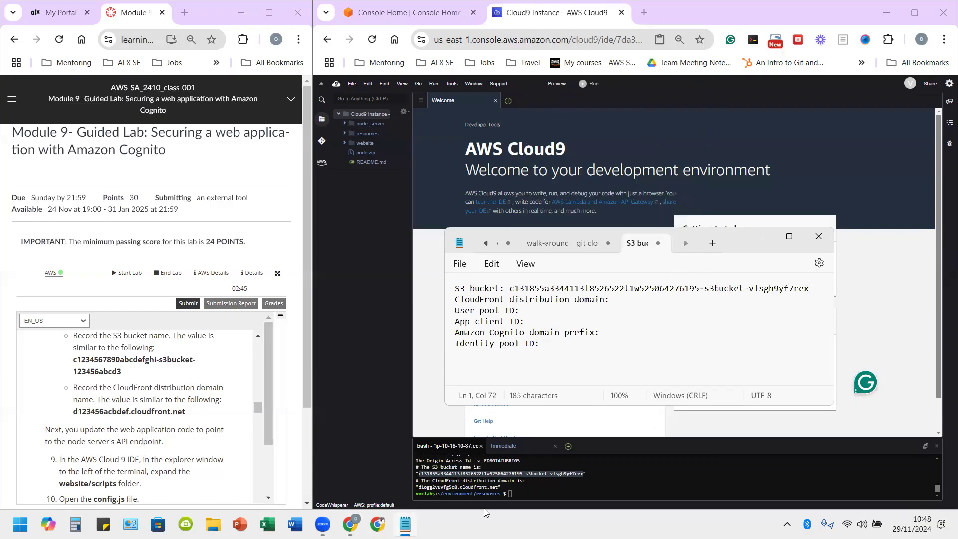
Step: Record the CloudFront distribution domain d1ogg2vuvfg5c8.cloudfront.net from the terminal on its Notepad line, and put Notepad away to uncover Cloud9
drag(419, 487, 498, 485)
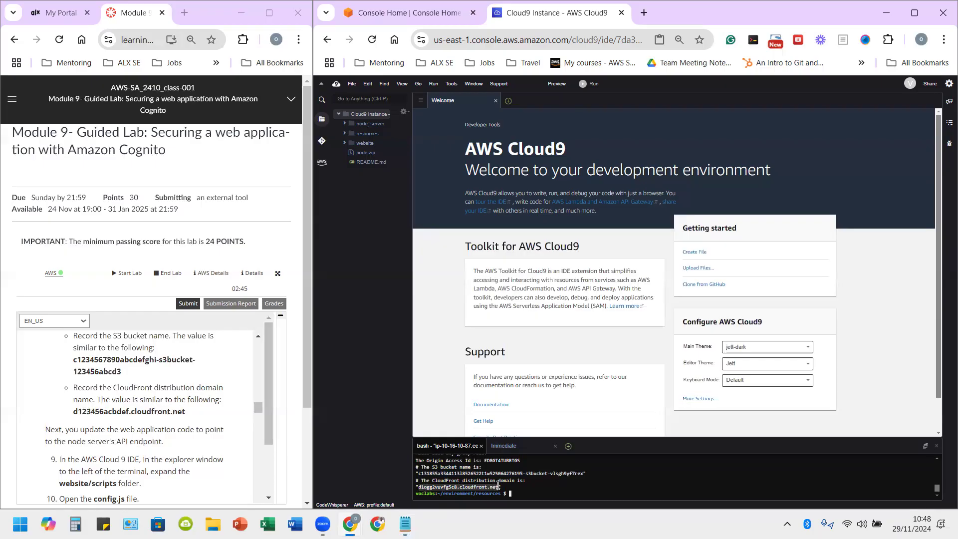
right_click(498, 486)
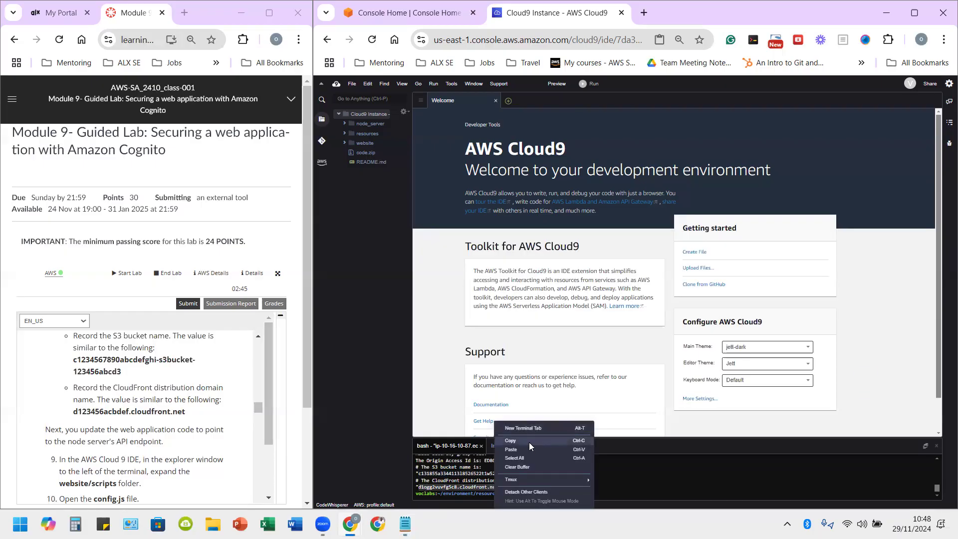
click(529, 442)
mouse_move(405, 524)
click(429, 485)
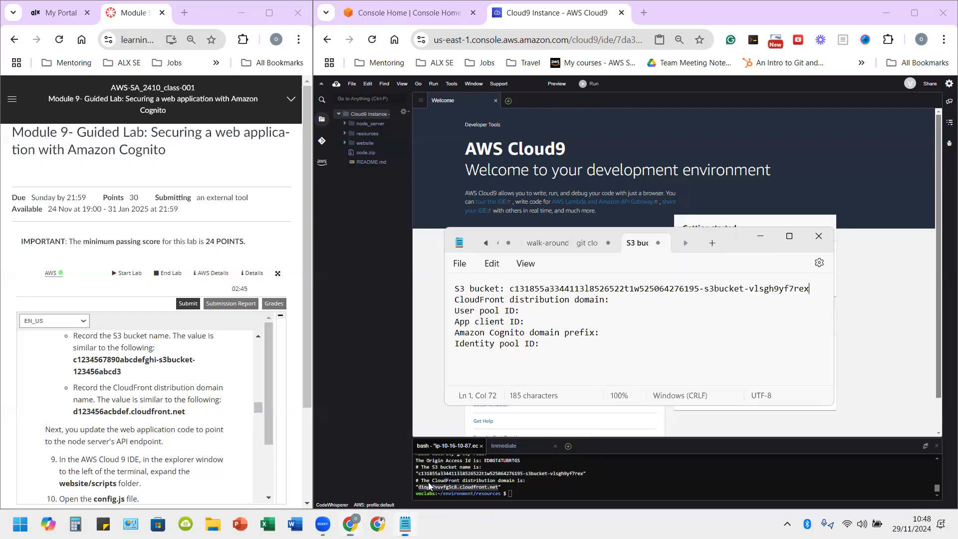
click(629, 301)
right_click(631, 303)
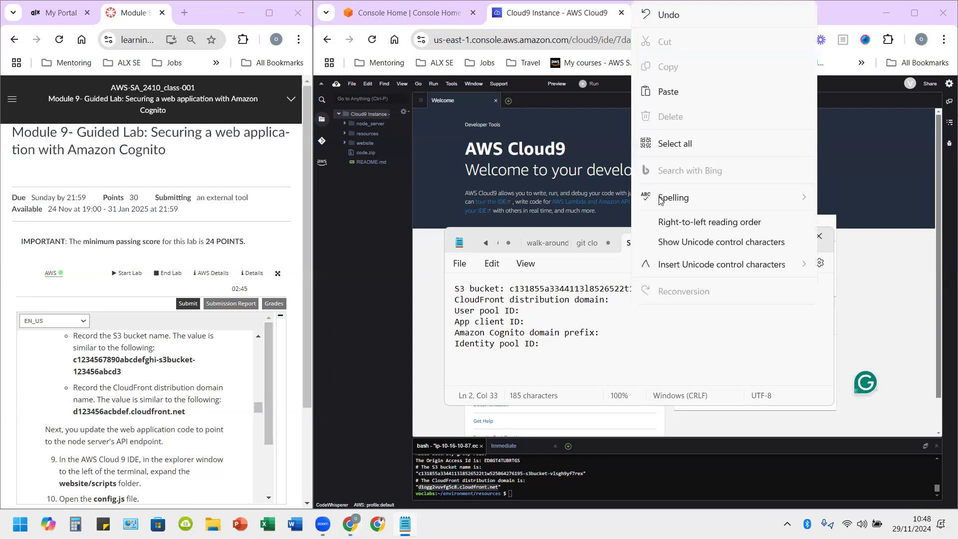
click(668, 91)
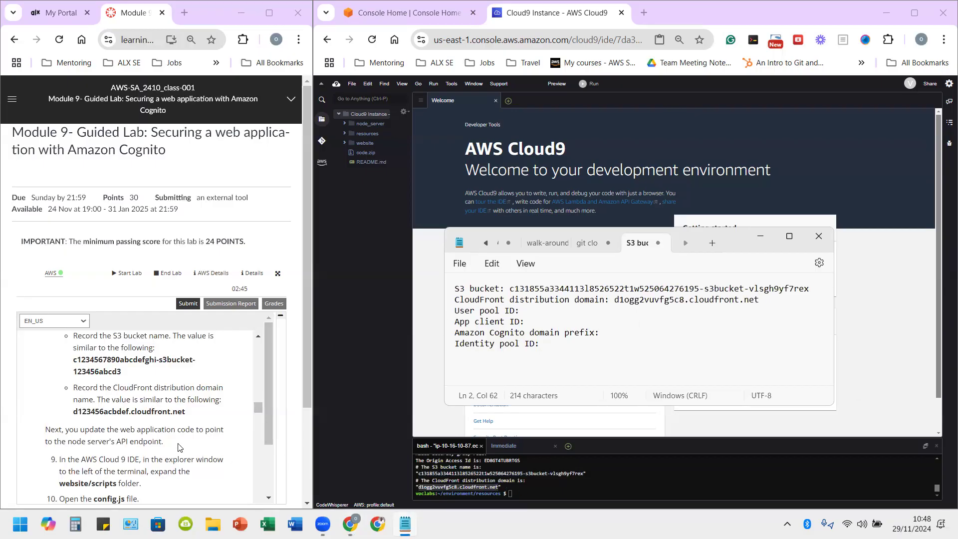
scroll(104, 413, down, 1)
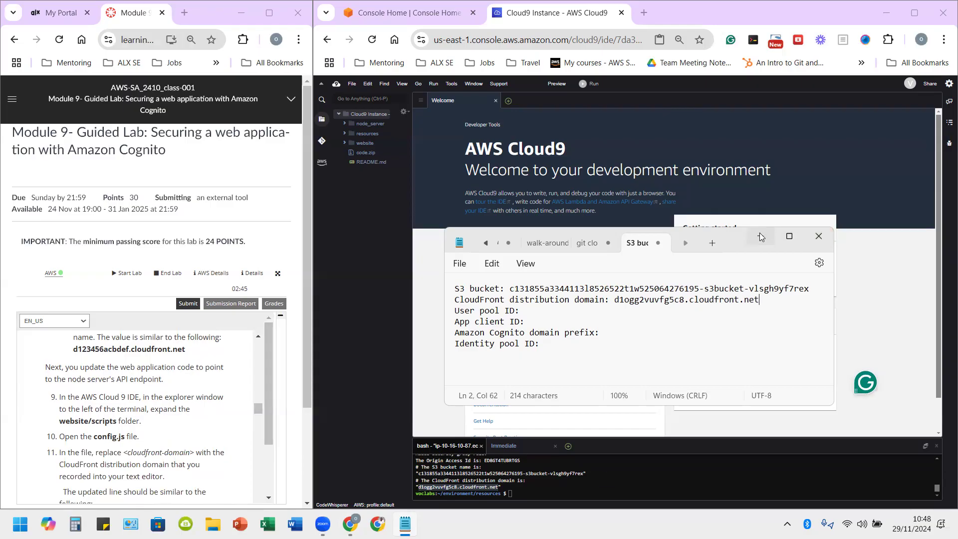
click(819, 240)
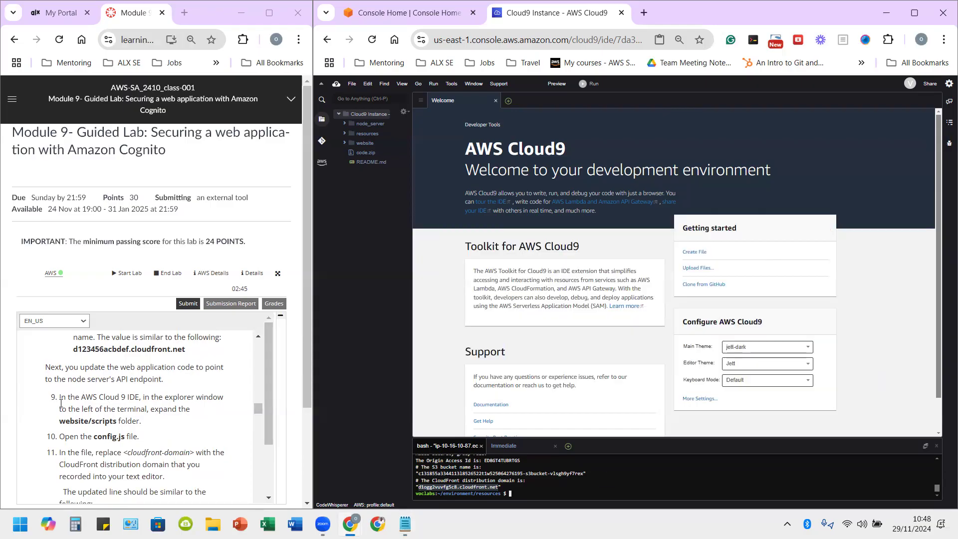
Step: Expand the website/scripts folder in the Cloud9 file explorer and open config.js
drag(72, 422, 106, 422)
click(345, 144)
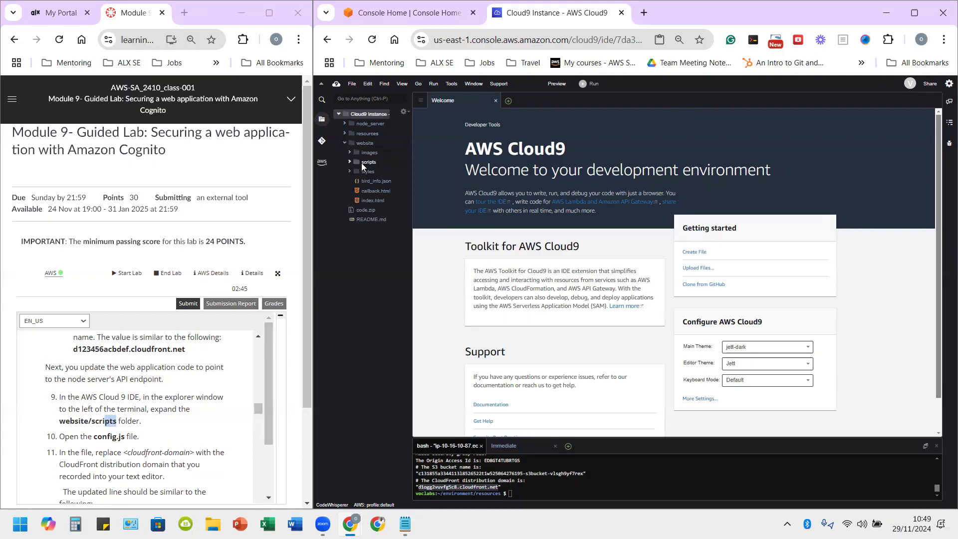
click(349, 163)
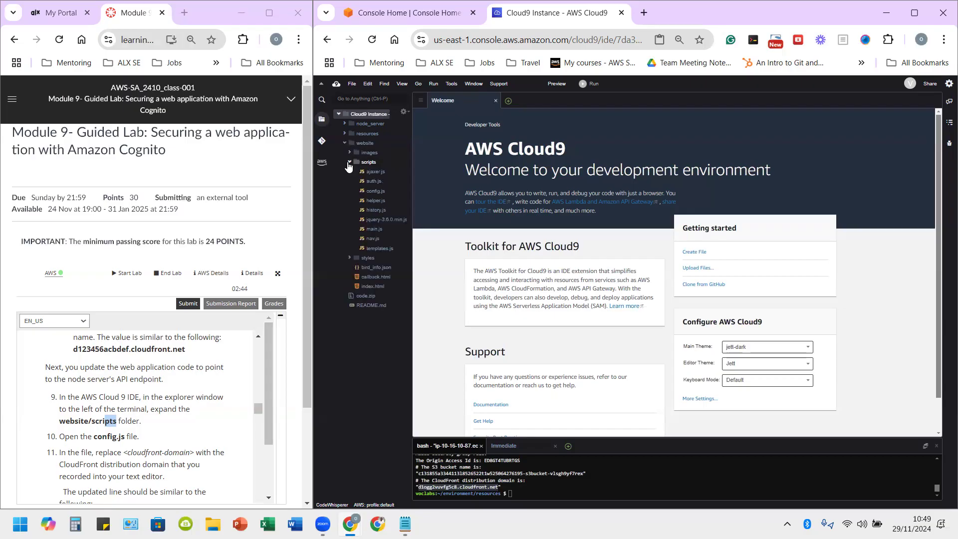
double_click(376, 191)
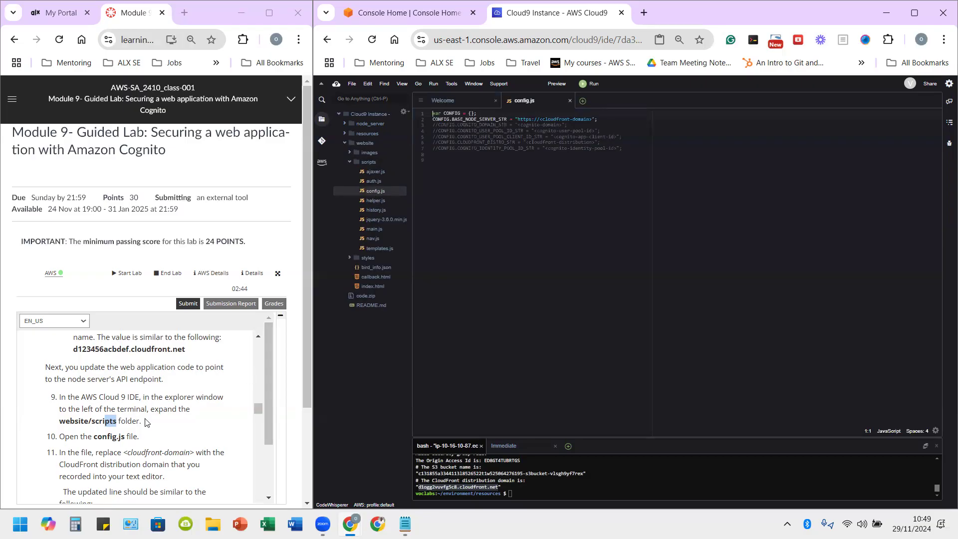
Step: Replace <cloudfront-domain> in the CONFIG.BASE_NODE_SERVER_STR line of config.js with d1ogg2vuvfg5c8.cloudfront.net
scroll(144, 423, down, 1)
scroll(133, 393, down, 1)
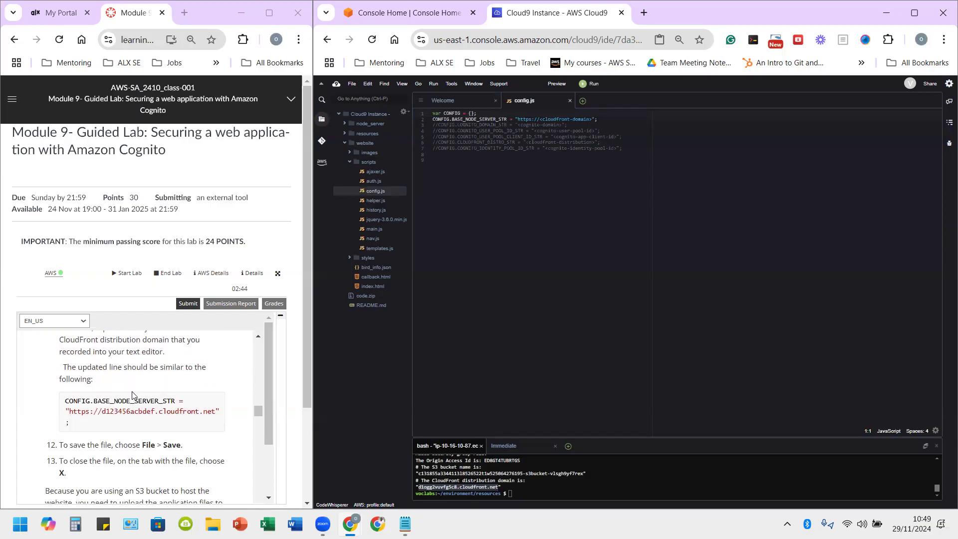
scroll(125, 427, up, 1)
drag(134, 391, 195, 391)
drag(539, 121, 590, 121)
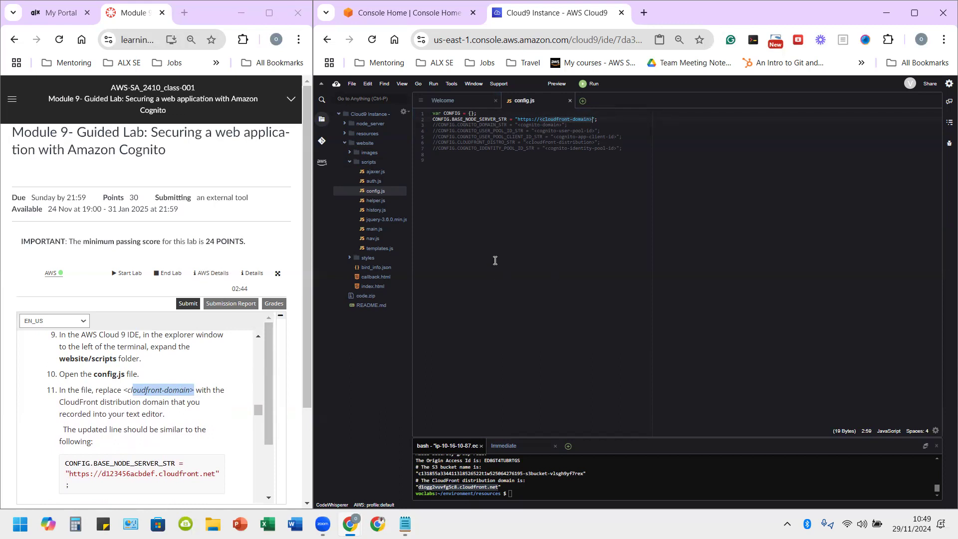
key(ctrl+v)
Step: Save the updated config.js and close the file, following instructions 12 and 13
scroll(135, 420, down, 1)
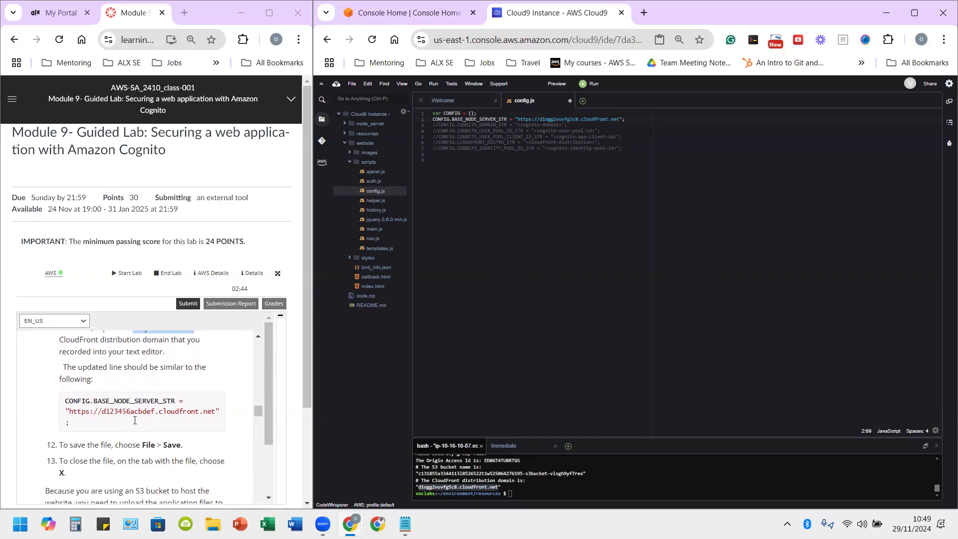
scroll(104, 446, down, 1)
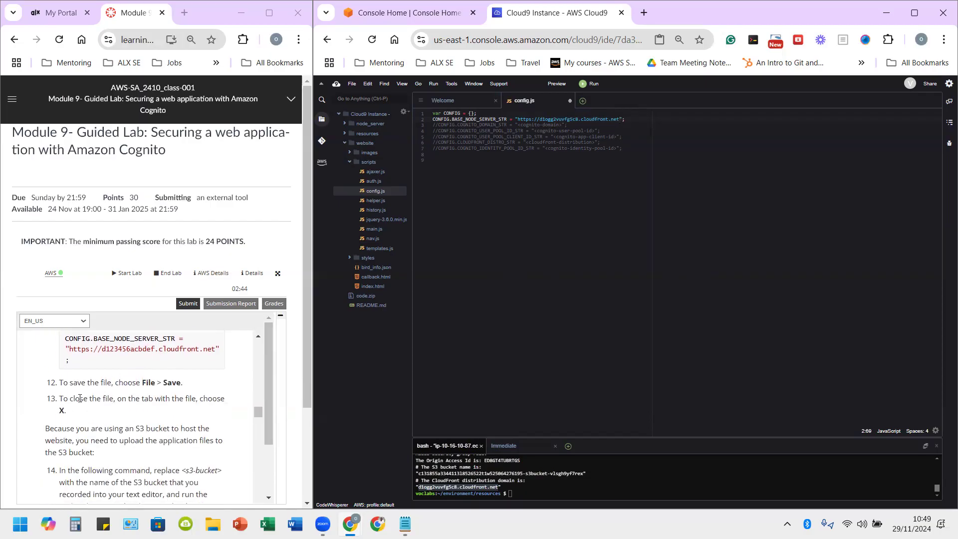
click(354, 83)
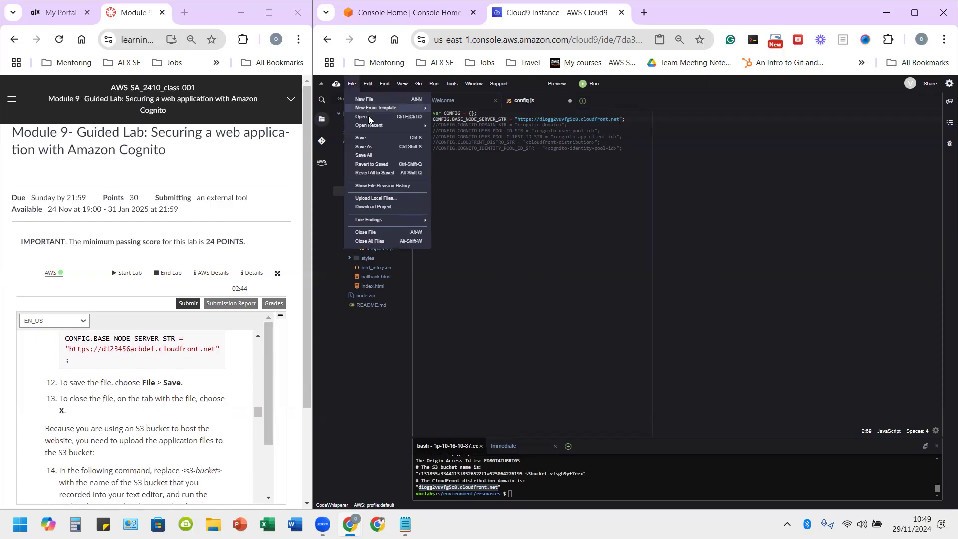
click(349, 150)
scroll(123, 424, down, 1)
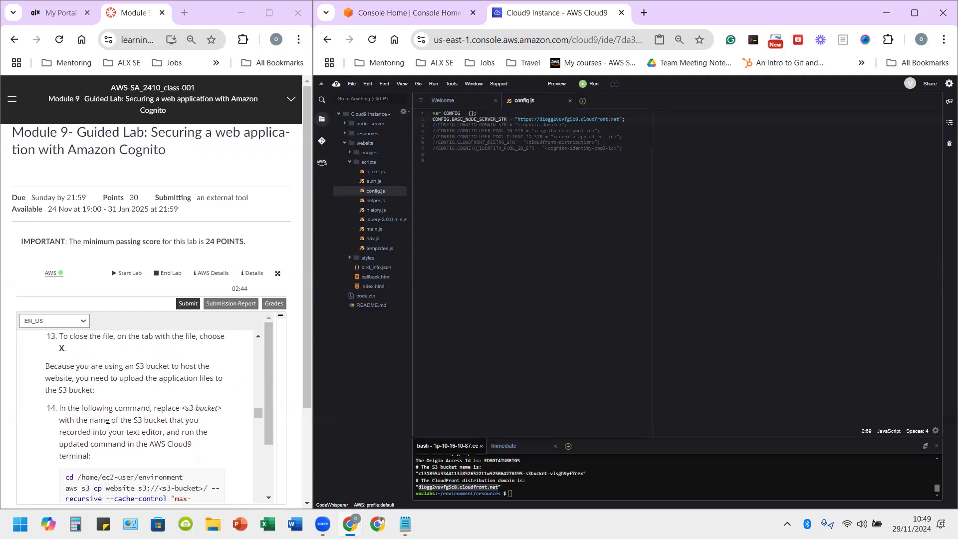
click(569, 101)
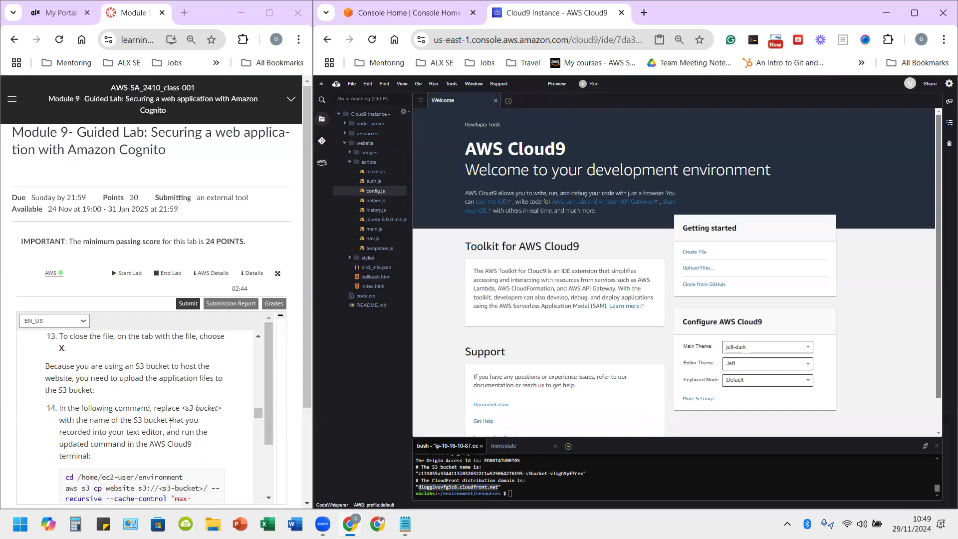
Step: Copy both commands of instruction 14, the cd to /home/ec2-user/environment and the aws s3 cp of website, and paste them at the terminal prompt
scroll(170, 425, down, 1)
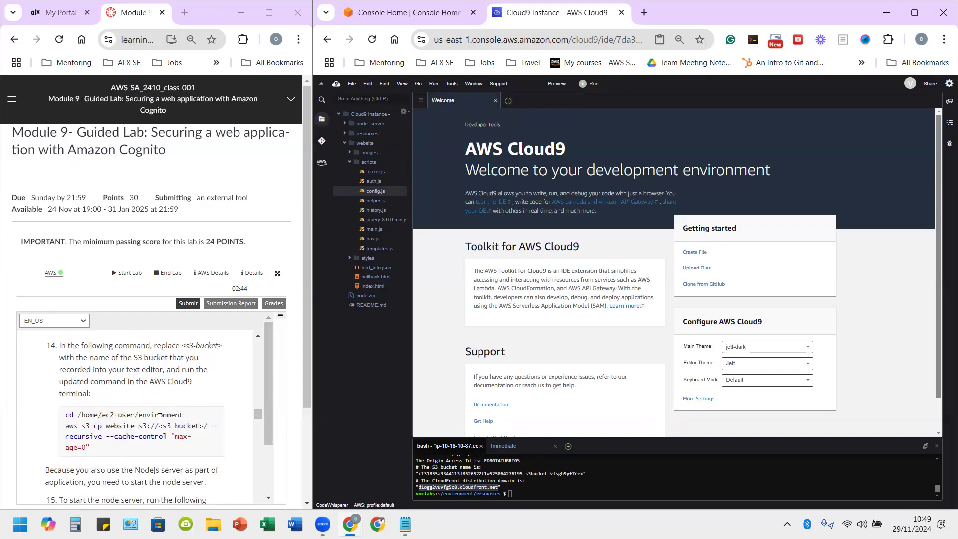
drag(67, 414, 183, 416)
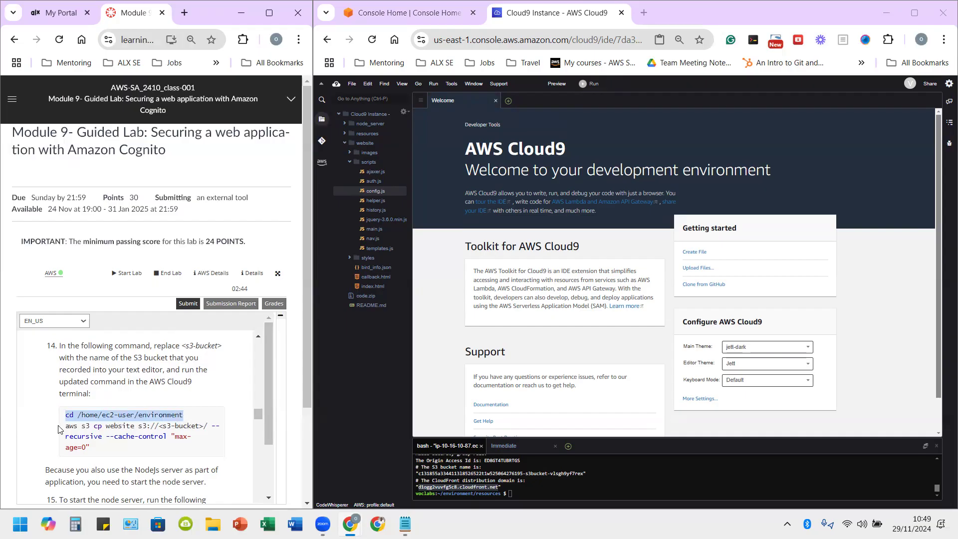
drag(64, 426, 199, 458)
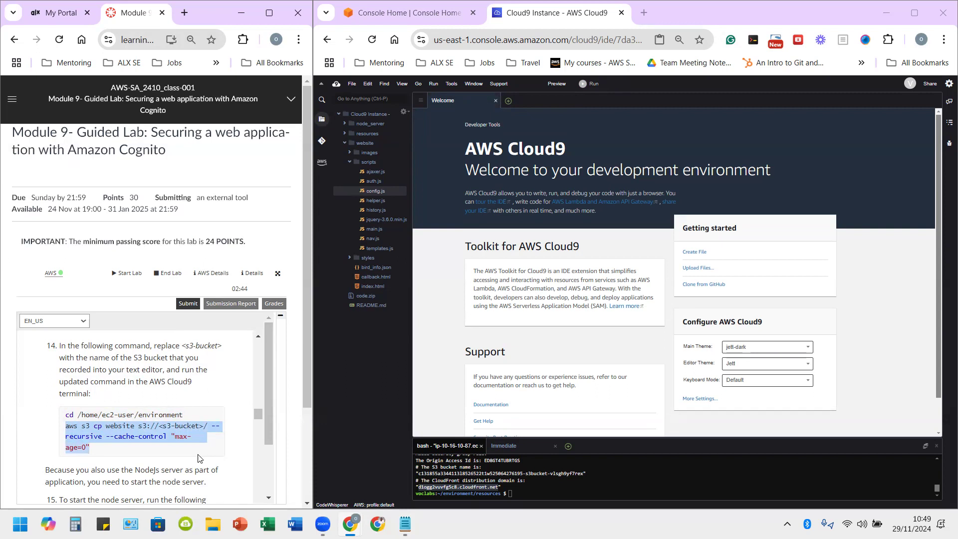
click(89, 423)
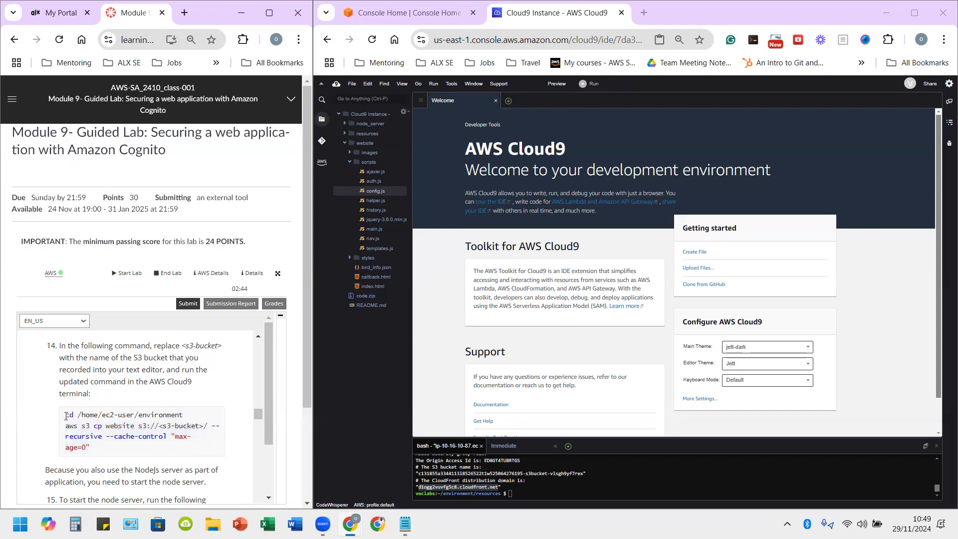
drag(66, 415, 201, 425)
click(69, 415)
drag(68, 415, 108, 448)
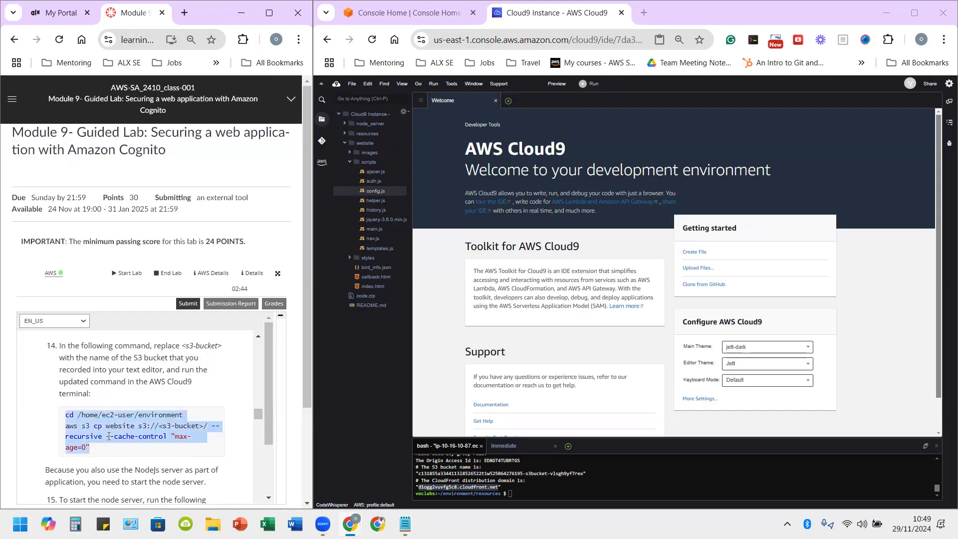
right_click(109, 438)
click(215, 246)
right_click(544, 492)
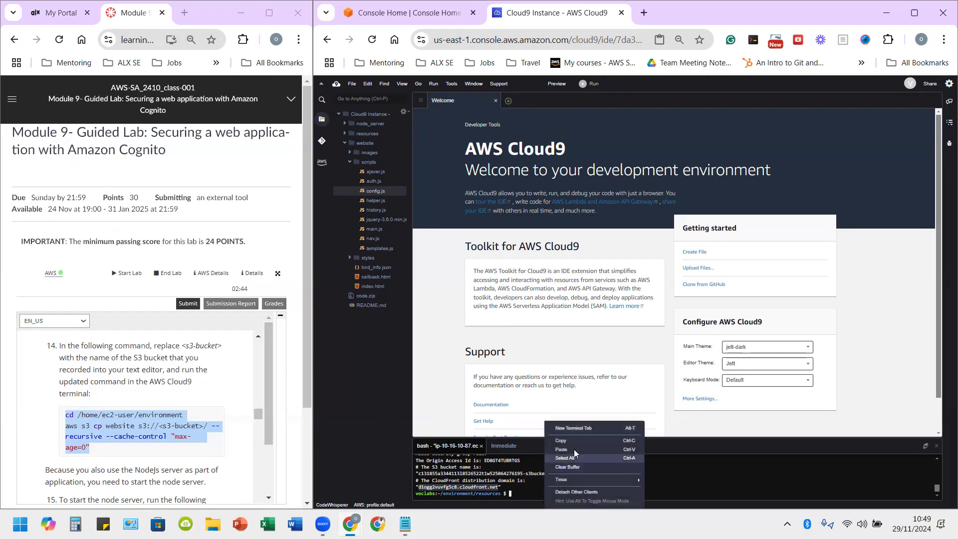
click(574, 449)
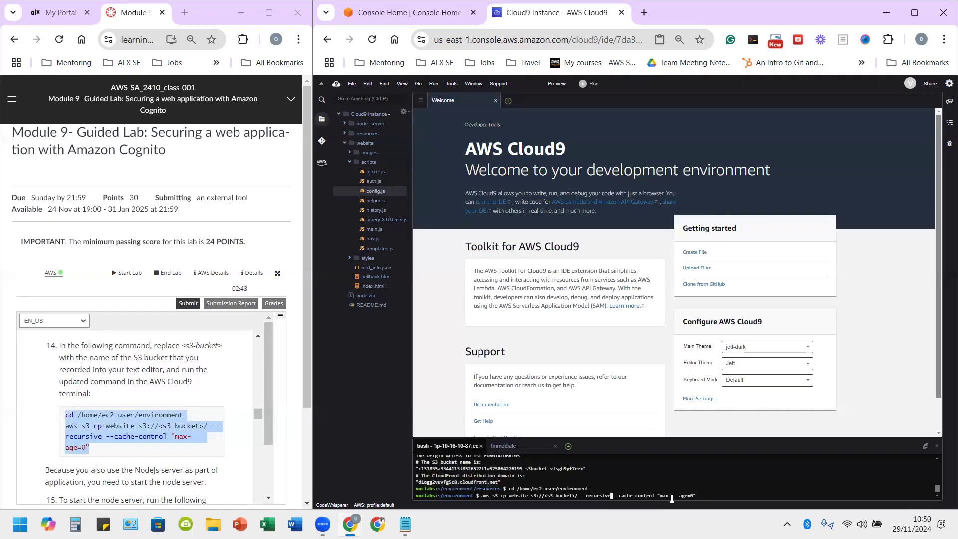
Step: Replace the <s3-bucket>/ placeholder in the pasted aws s3 cp command with the recorded S3 bucket name and run the recursive upload
key(Left)
key(Left)
key(Left)
key(Left)
key(BackSpace)
key(BackSpace)
key(BackSpace)
key(BackSpace)
key(BackSpace)
key(BackSpace)
key(BackSpace)
key(BackSpace)
key(BackSpace)
key(BackSpace)
key(BackSpace)
key(super+v)
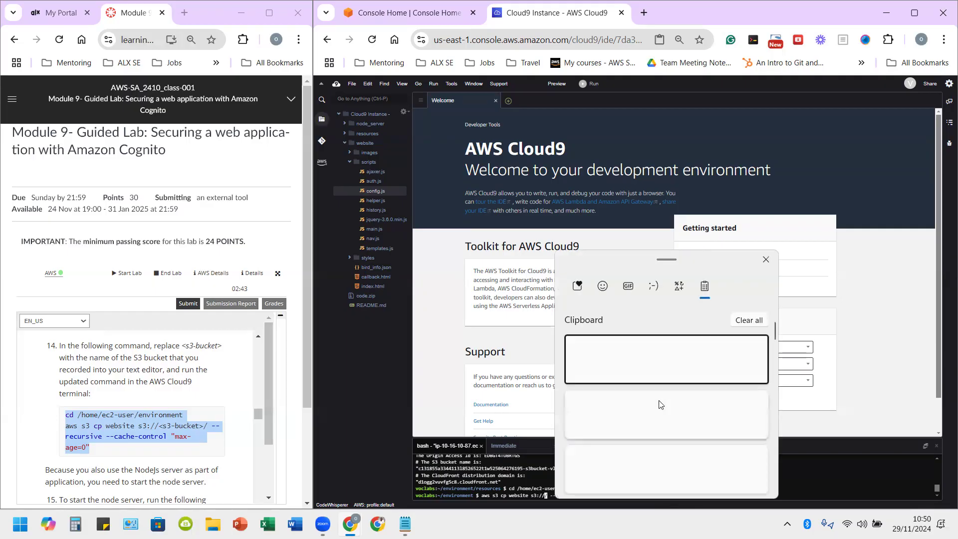
click(655, 470)
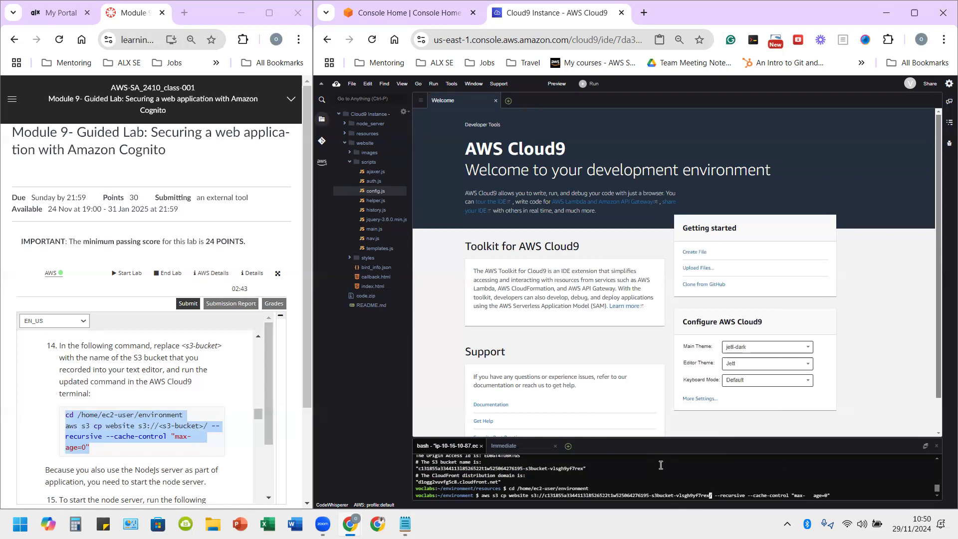
key(Return)
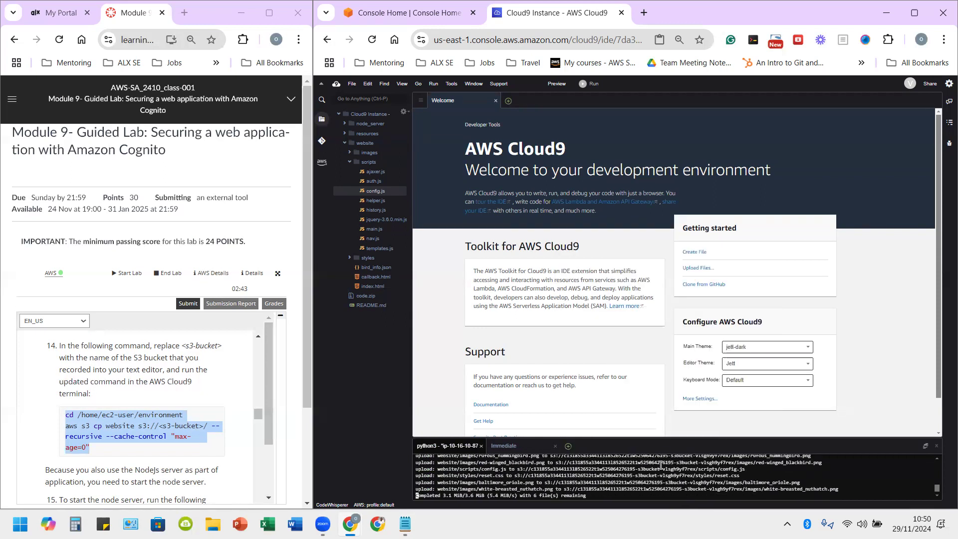
scroll(149, 414, down, 2)
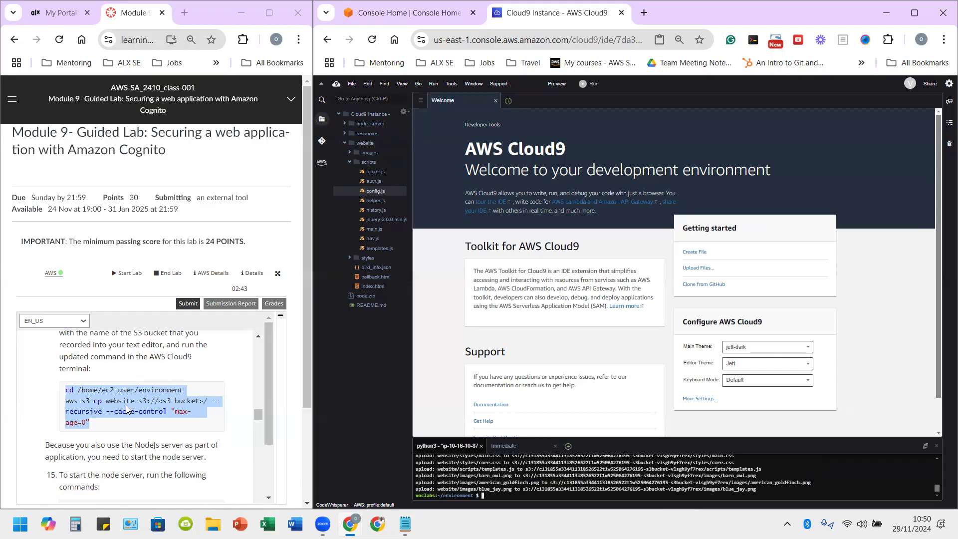
scroll(80, 399, up, 1)
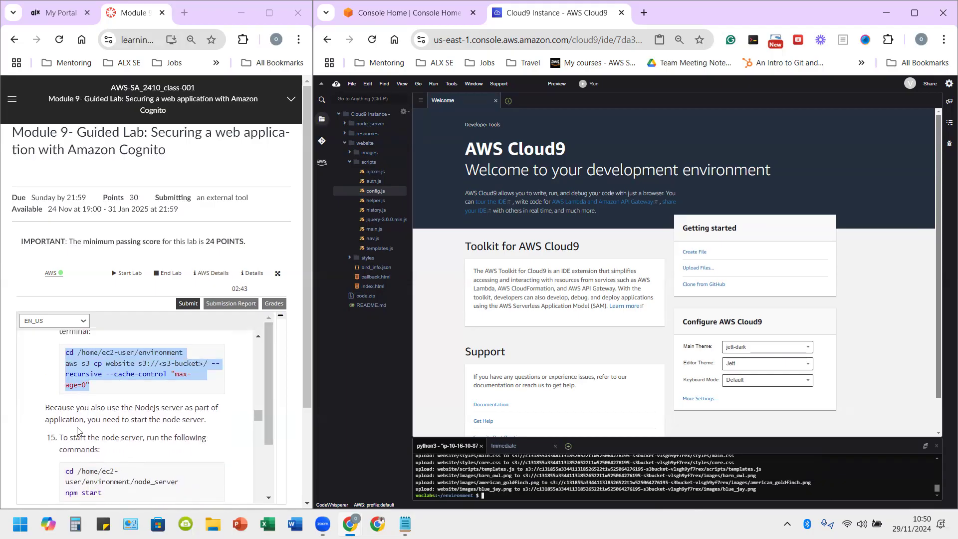
Step: Copy the commands of instruction 15, cd /home/ec2-user/environment/node_server and npm start, and run them in the Cloud9 terminal to start the node server
scroll(77, 428, down, 1)
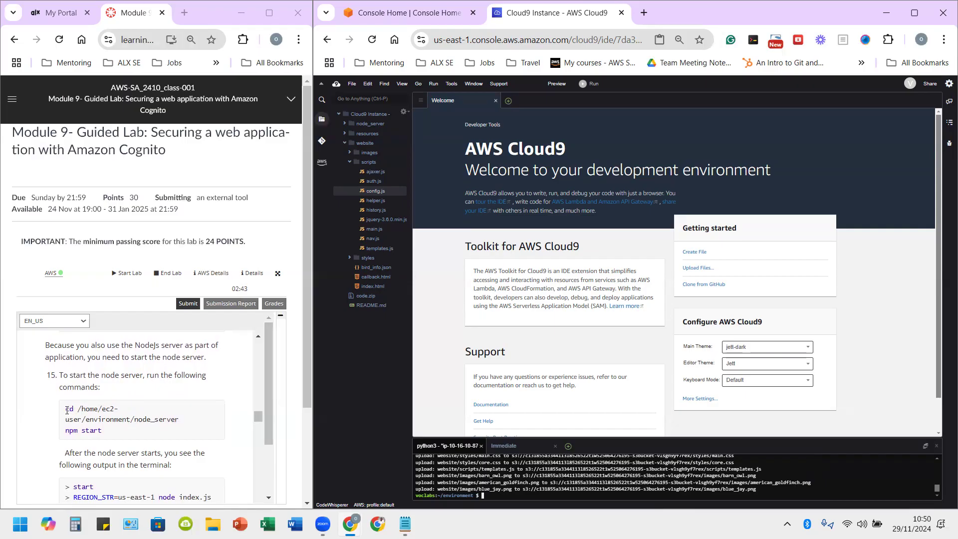
drag(67, 410, 121, 435)
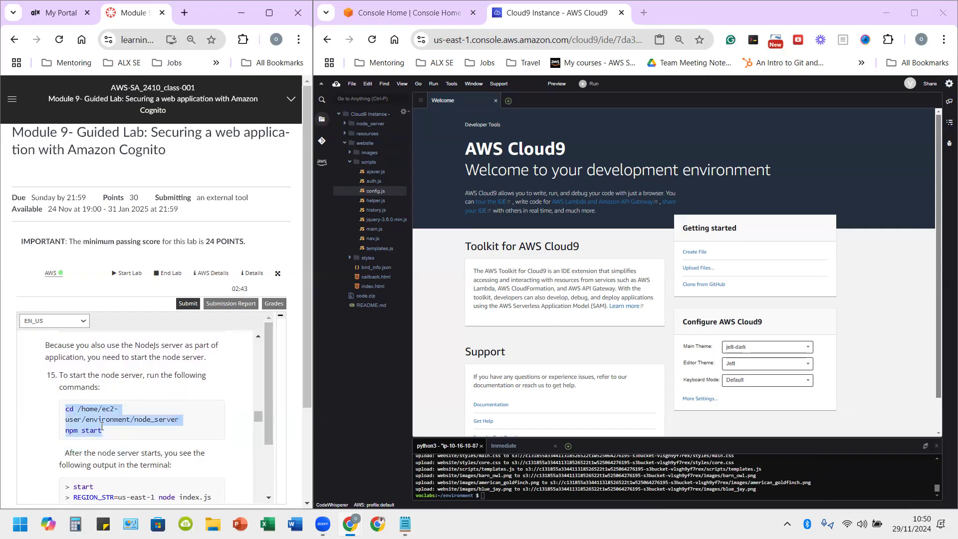
right_click(124, 422)
click(156, 236)
right_click(542, 496)
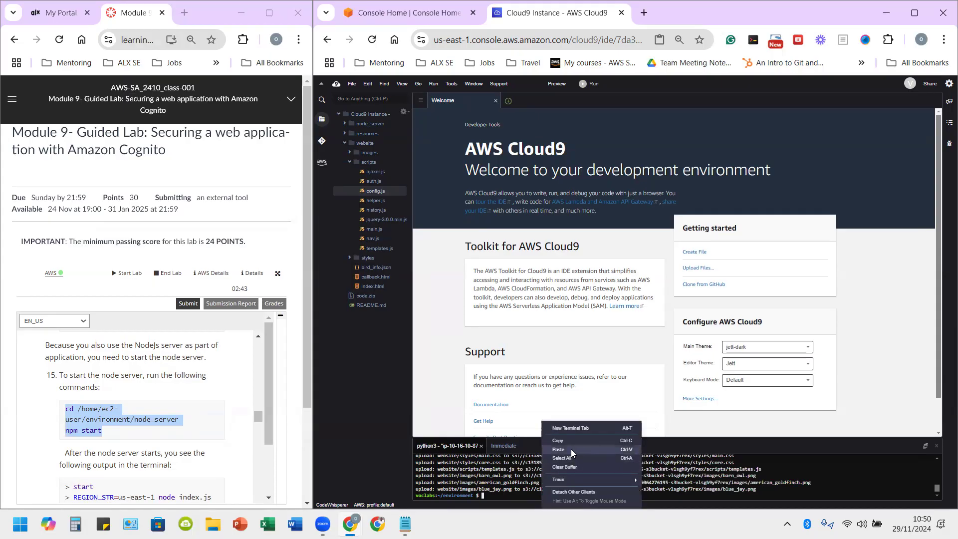
click(570, 449)
key(Return)
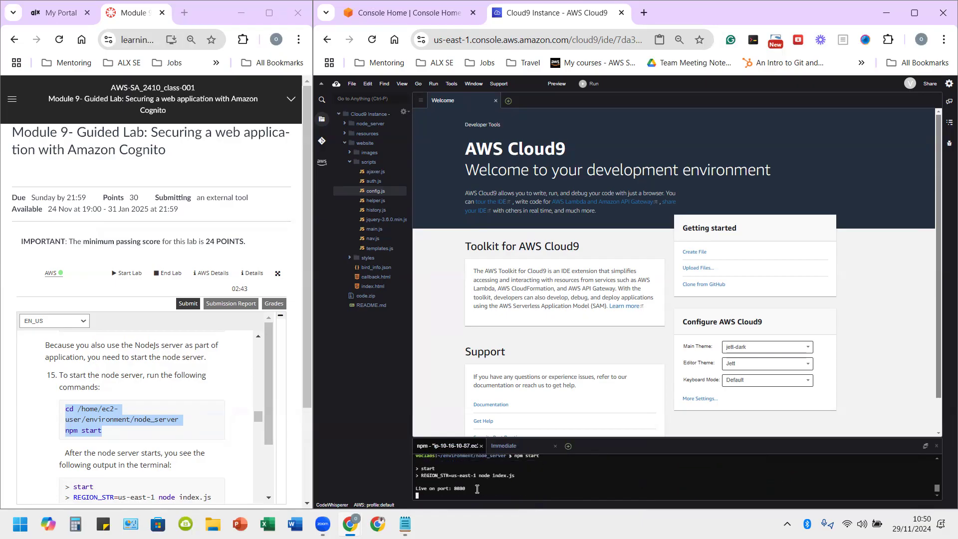
Step: Follow instructions 16 and 17: find and open CloudFront from the AWS console home, then check the distribution's status in the Distributions list
scroll(182, 426, down, 5)
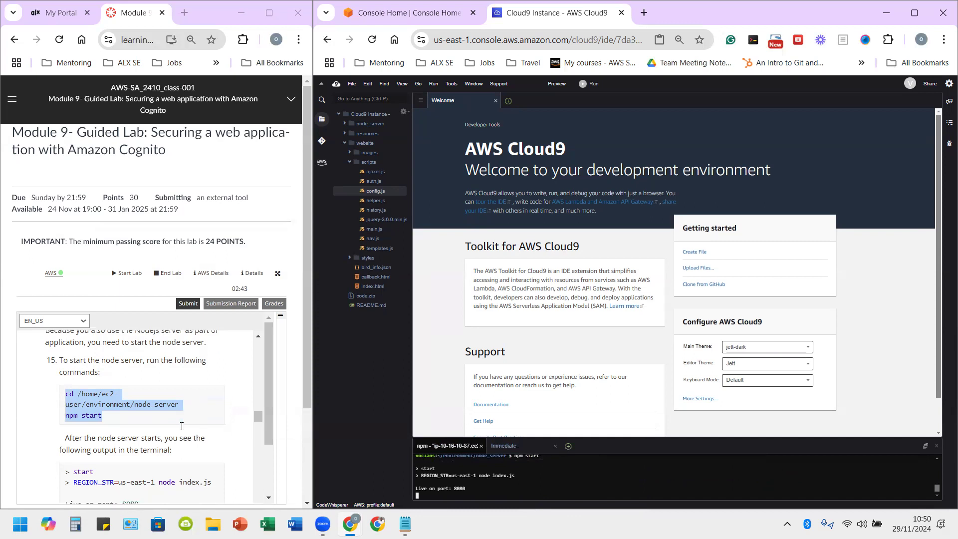
click(145, 394)
scroll(122, 395, down, 5)
scroll(81, 415, down, 3)
scroll(81, 415, up, 3)
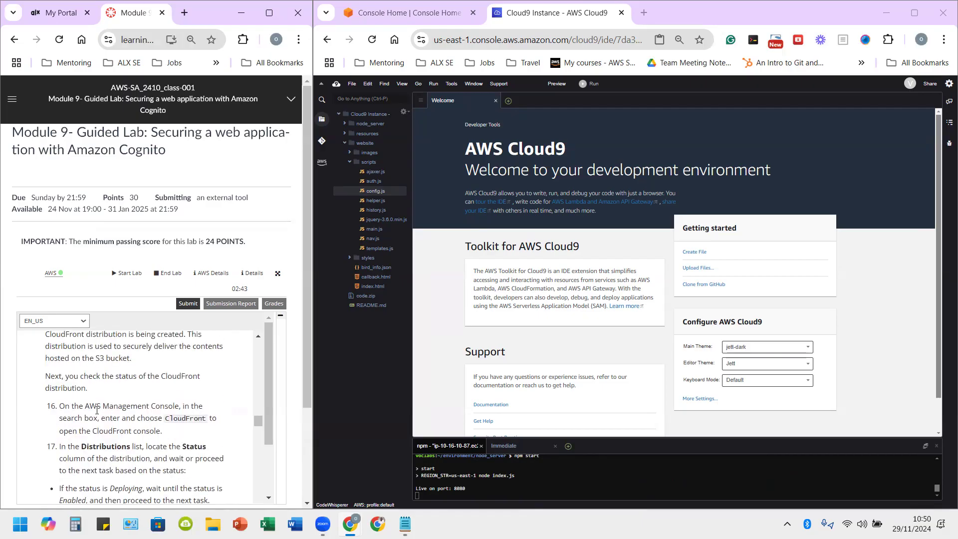
click(408, 19)
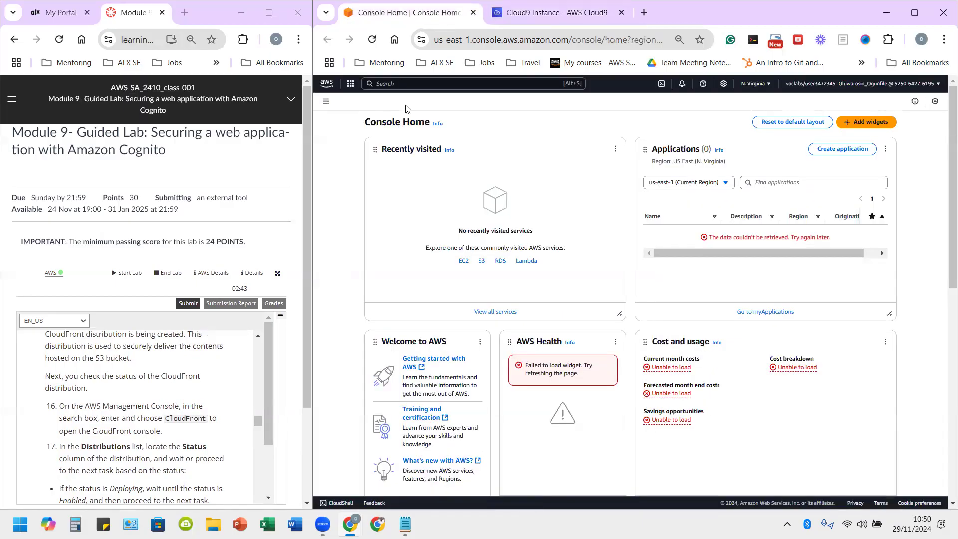
click(406, 87)
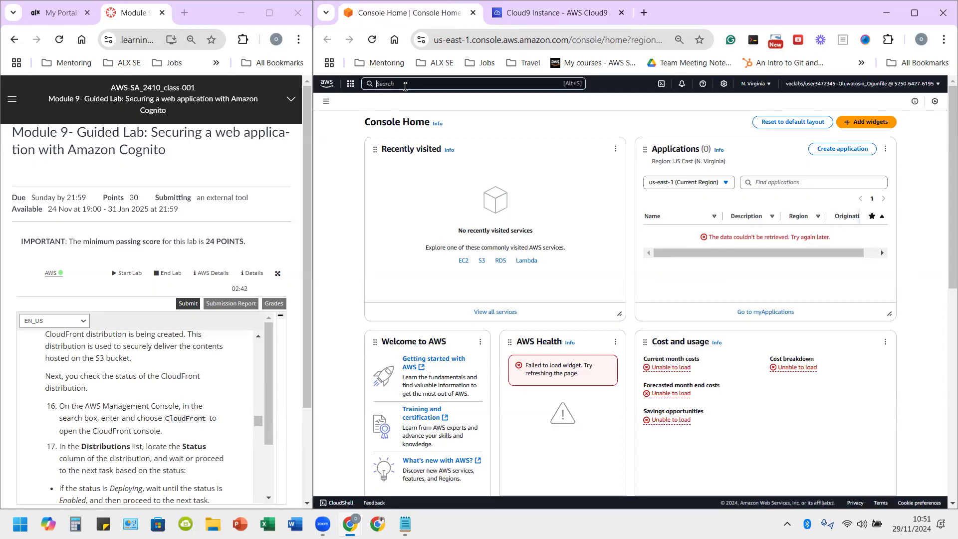
text(clo)
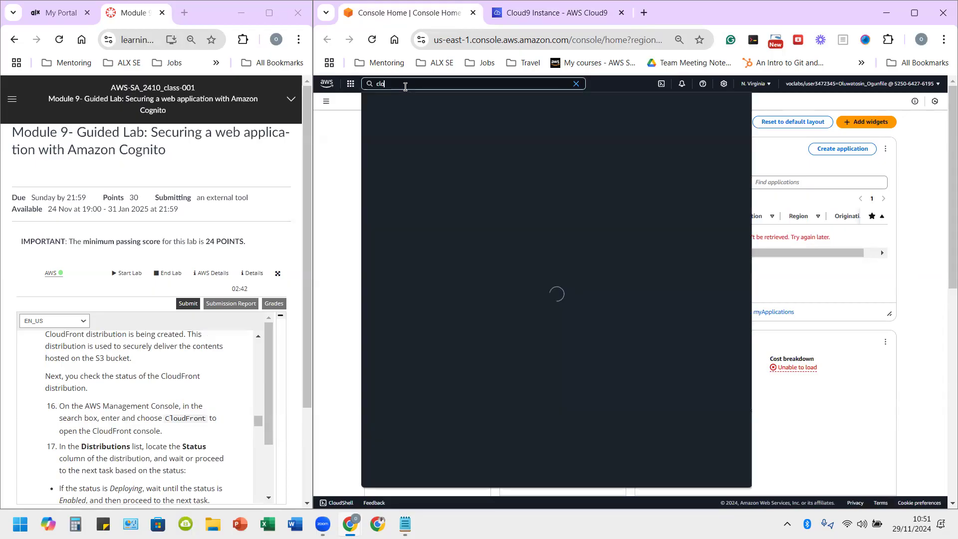
text(udfront)
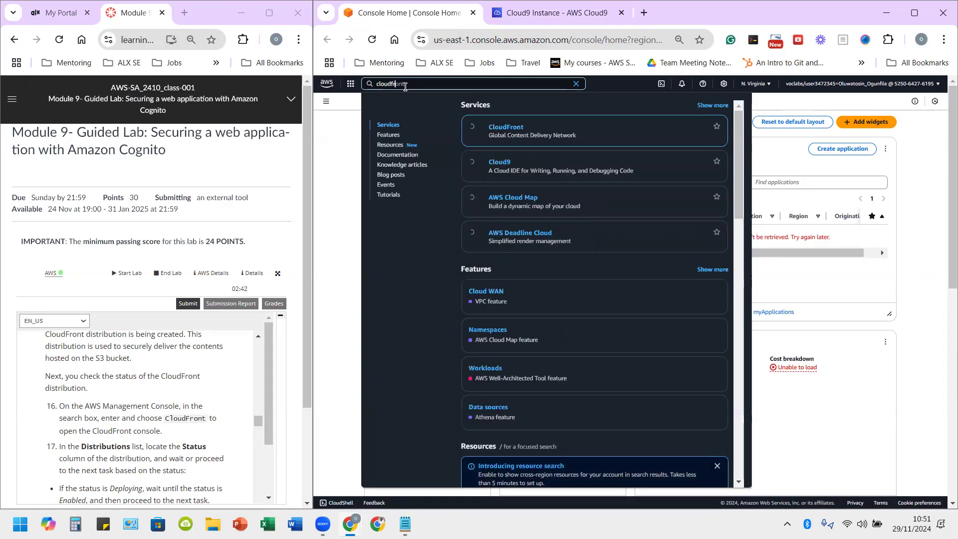
click(505, 129)
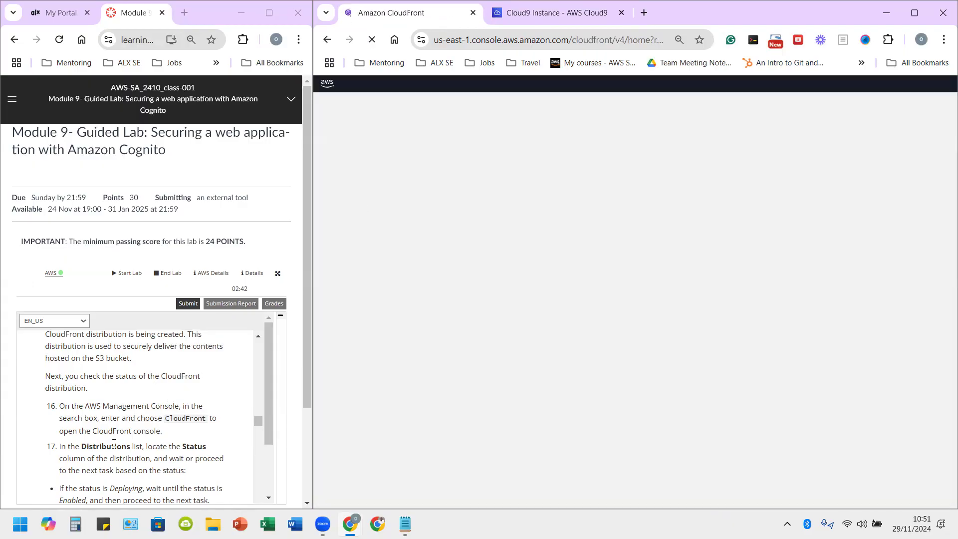
scroll(114, 443, down, 1)
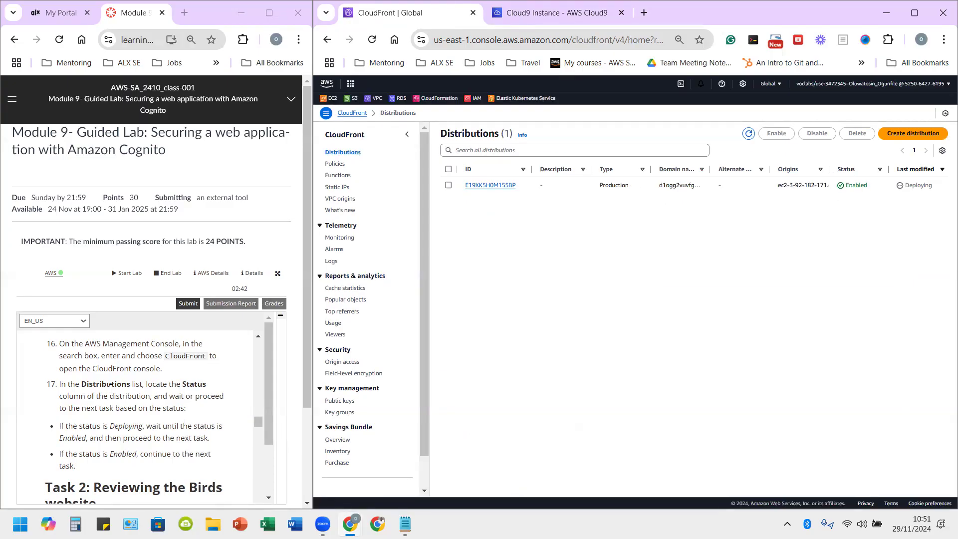
scroll(119, 414, down, 1)
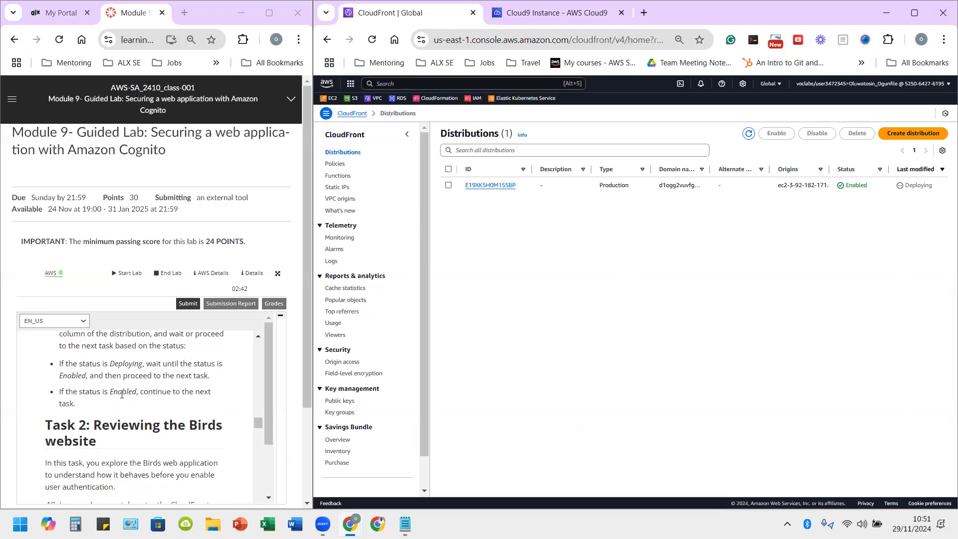
Step: Following instruction 18 of Task 2, open the Birds web application at d1ogg2vuvfg5c8.cloudfront.net in a new browser tab
scroll(121, 378, down, 2)
scroll(120, 378, down, 1)
scroll(120, 378, up, 1)
scroll(120, 378, down, 1)
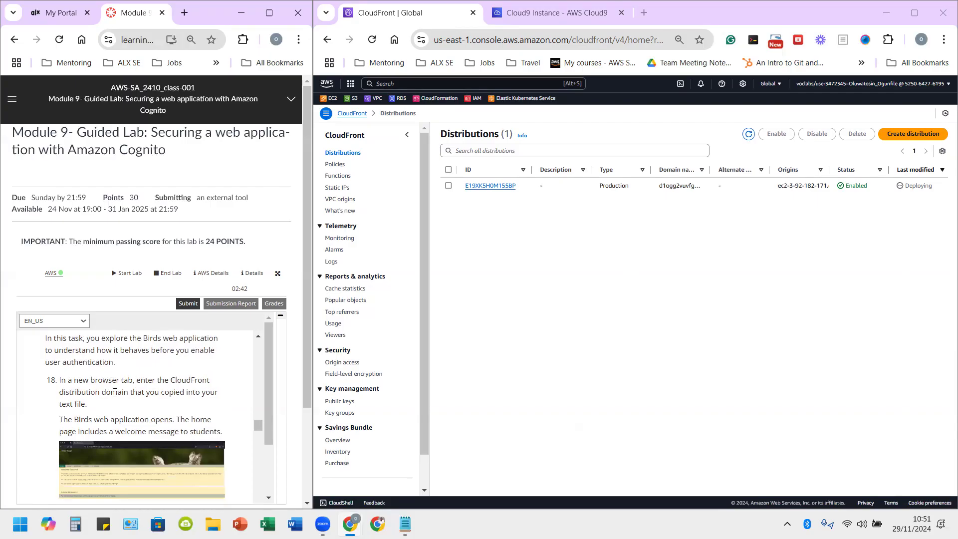
click(644, 12)
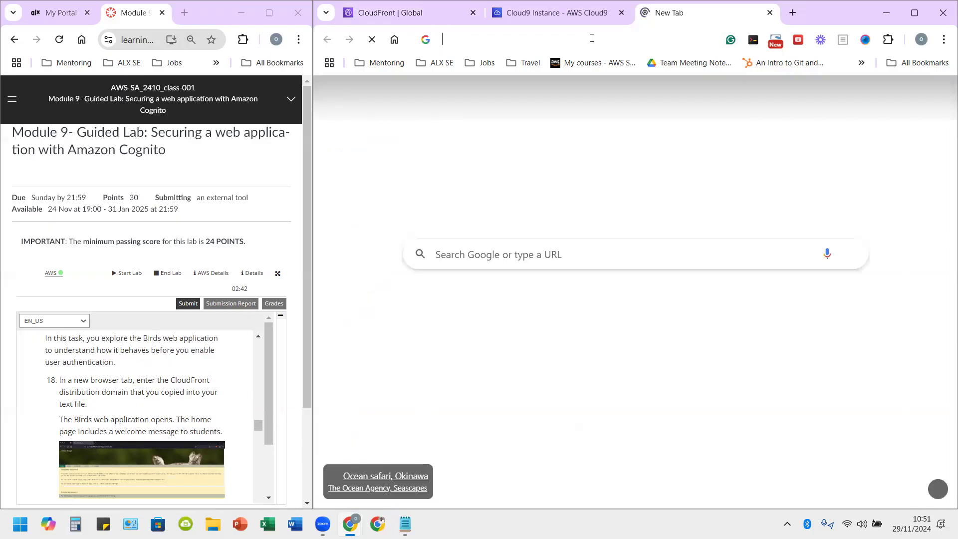
click(592, 38)
key(super+v)
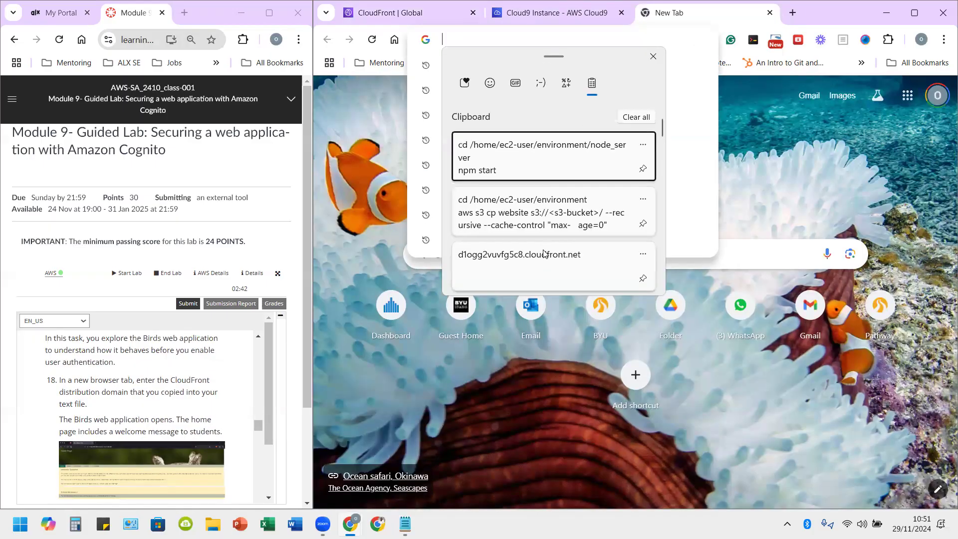
scroll(543, 253, down, 1)
click(547, 240)
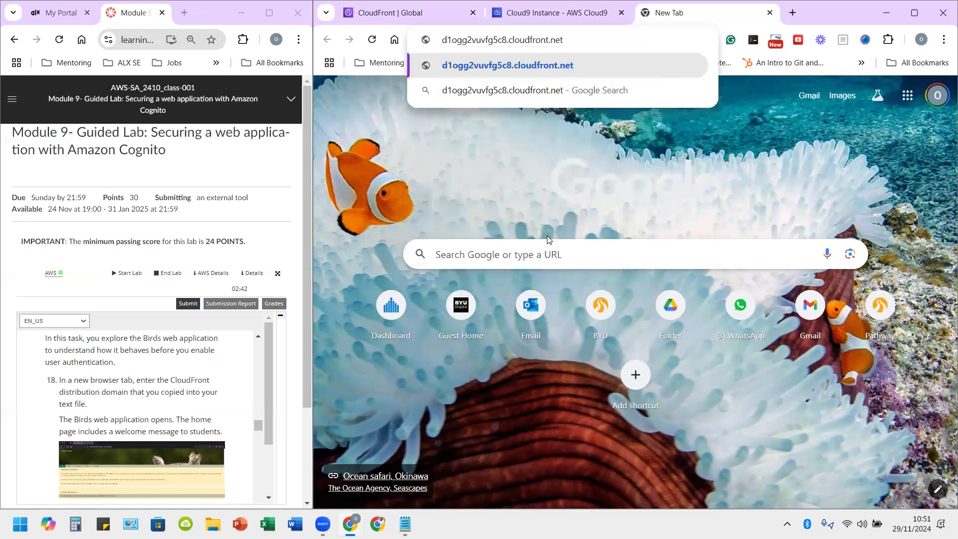
key(Return)
Step: Follow instructions 19 and 20: visit the BIRDS page, view the Eastern Bluebird details, and return to the picture overview
scroll(141, 427, down, 3)
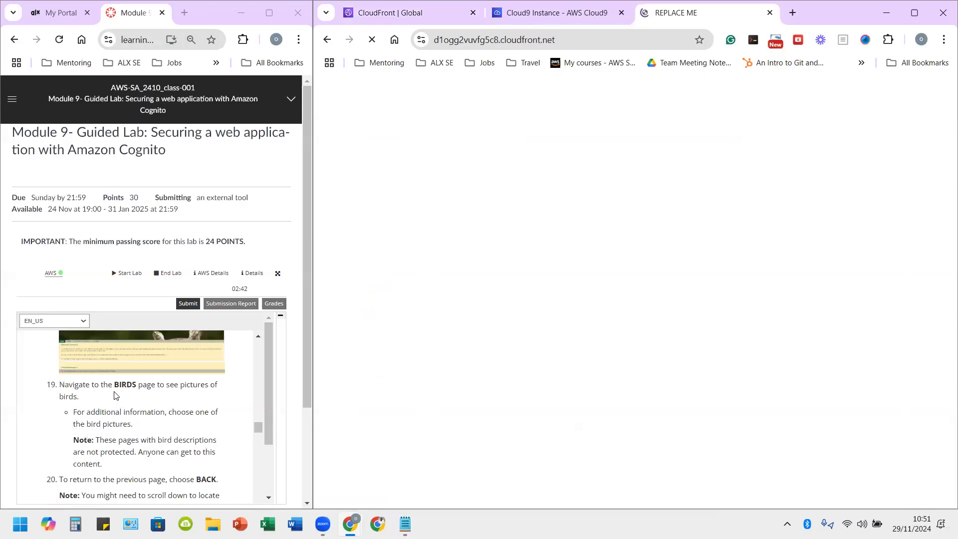
scroll(114, 395, up, 1)
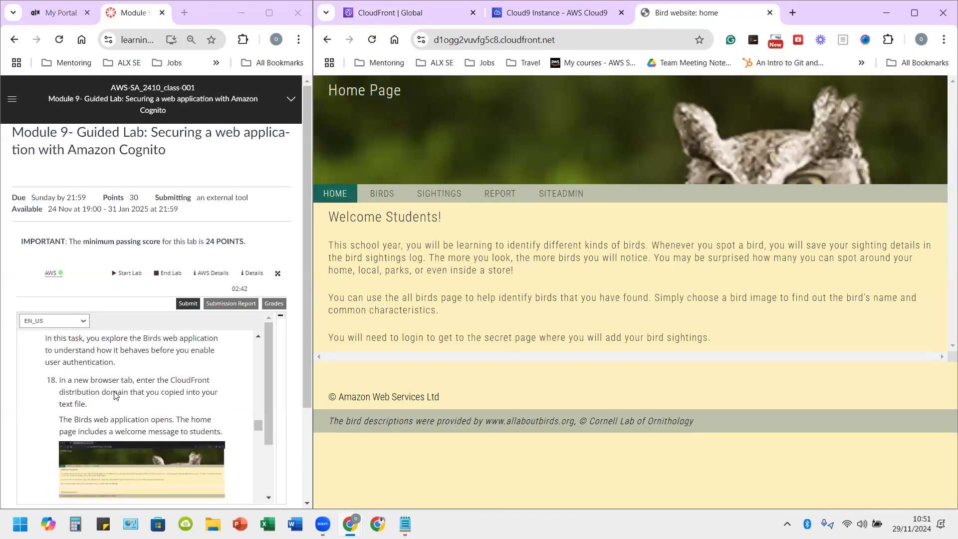
scroll(114, 393, down, 1)
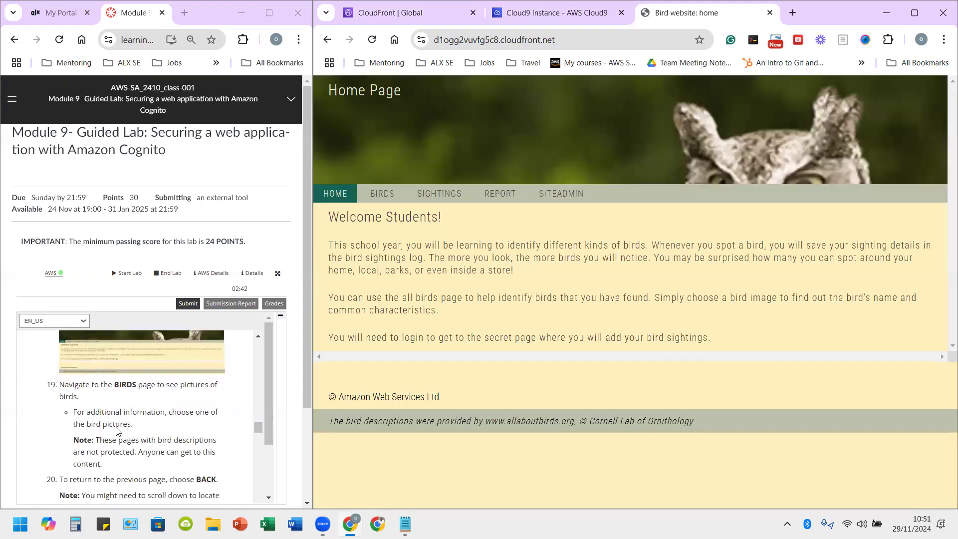
click(395, 191)
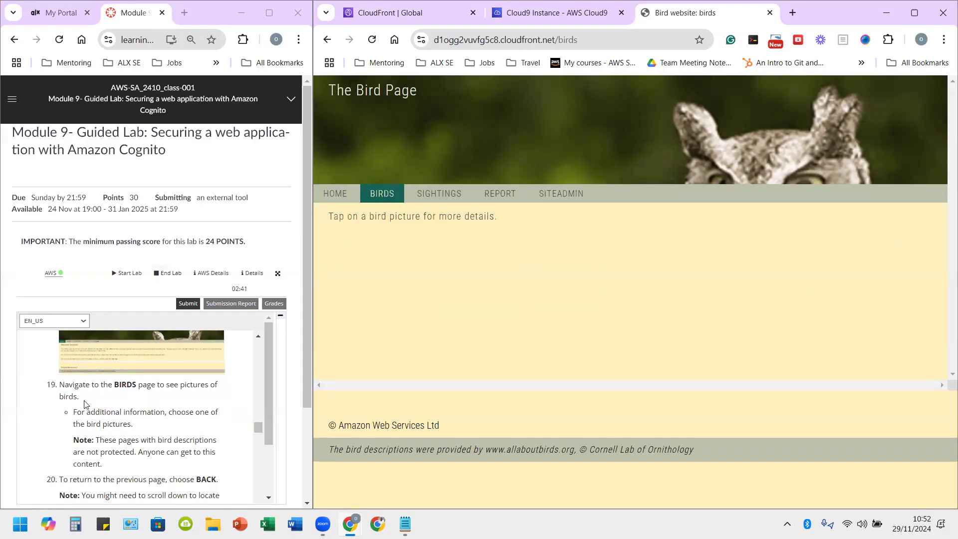
scroll(96, 373, down, 1)
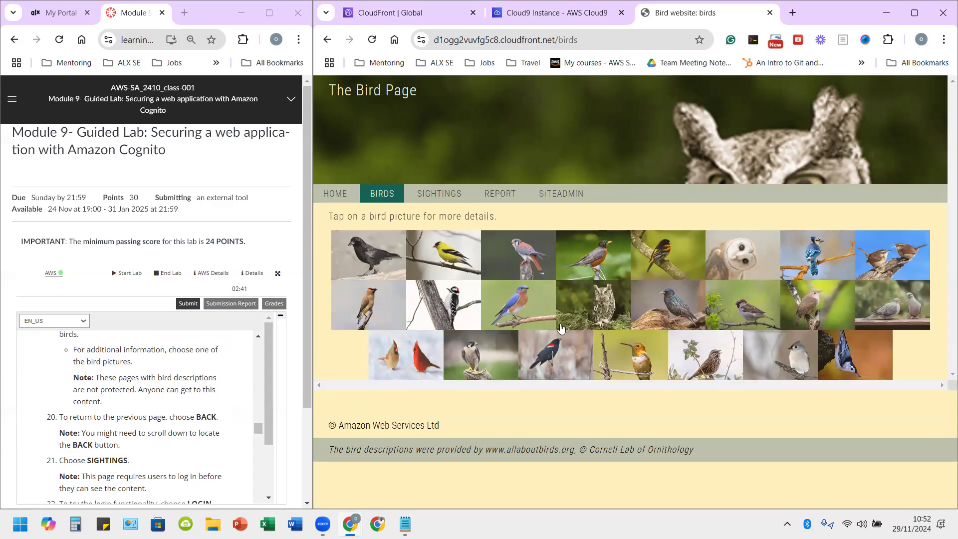
click(533, 302)
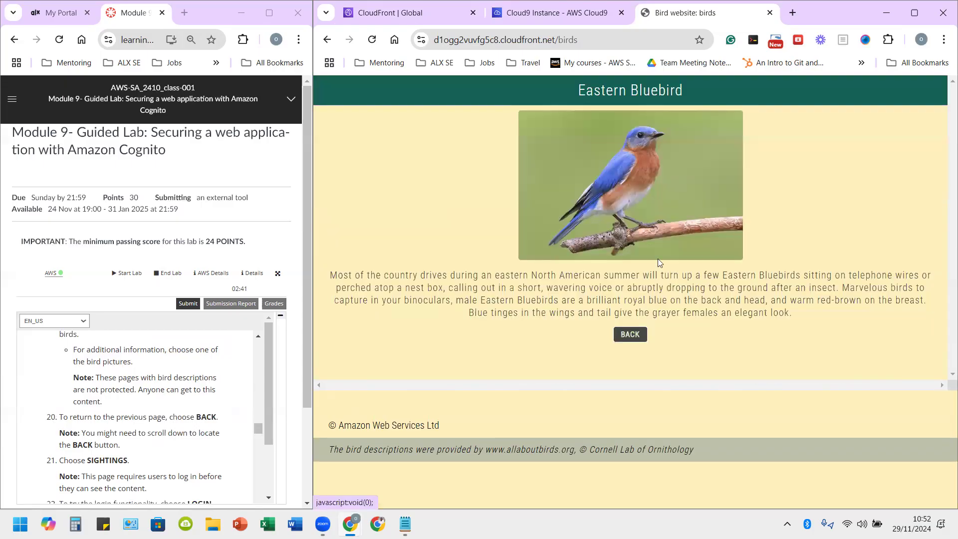
click(629, 334)
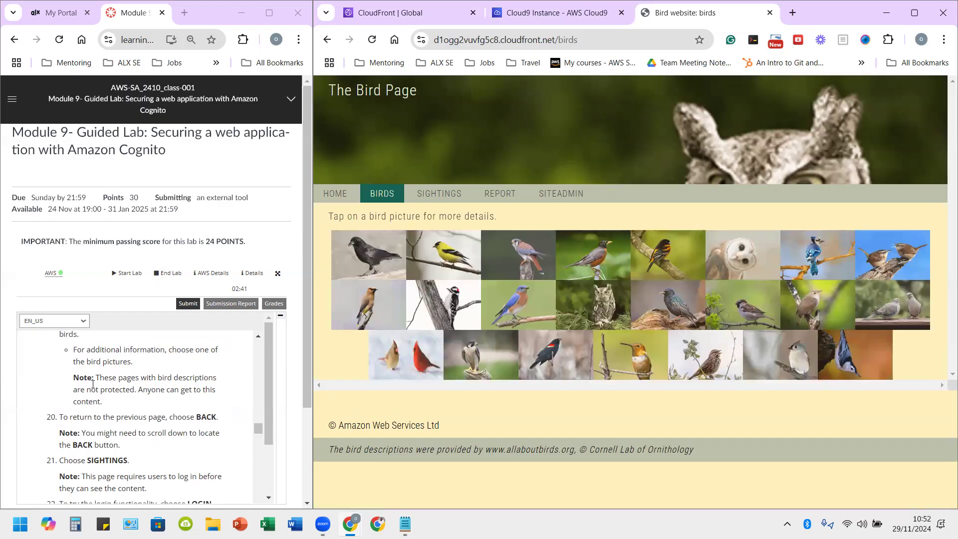
Step: Follow instructions 21 and 22: visit the SIGHTINGS page and try its login function
scroll(93, 384, down, 1)
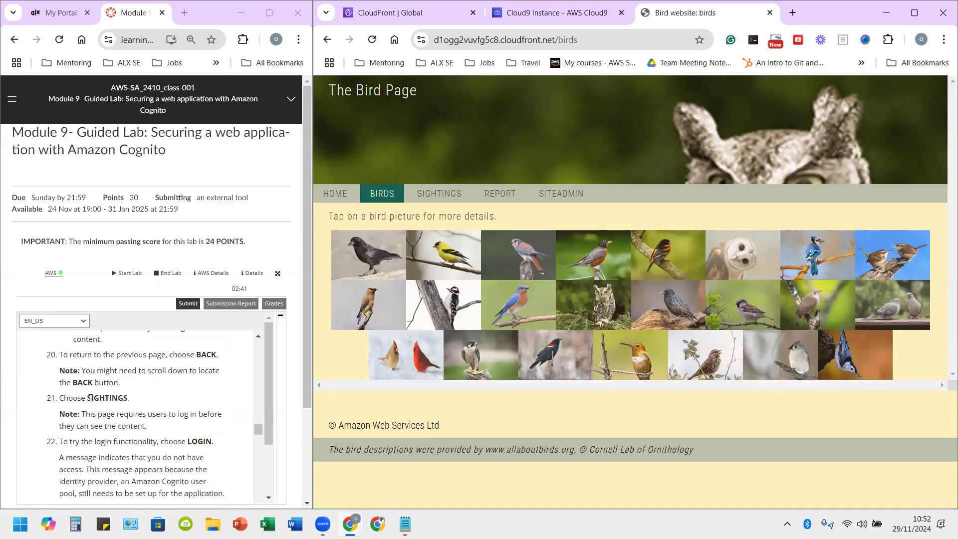
click(430, 192)
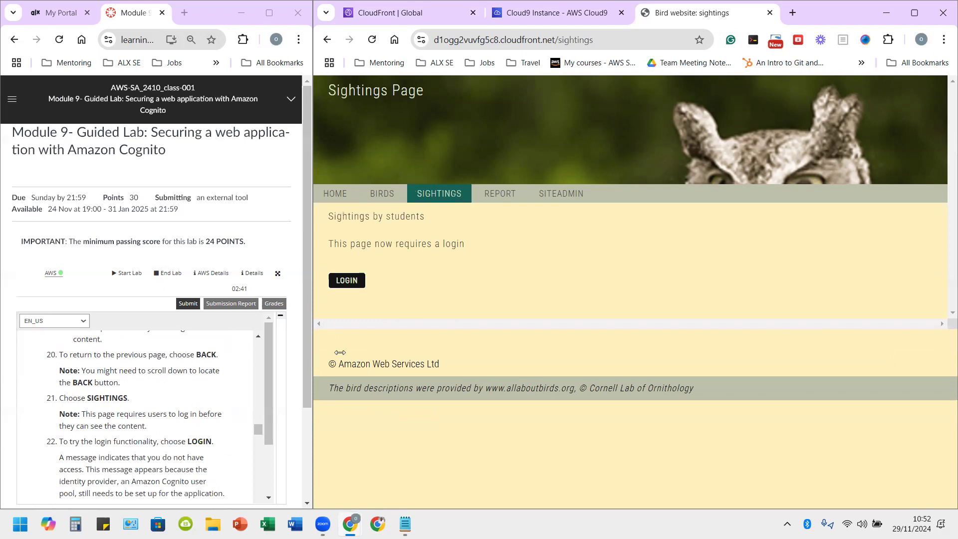
click(344, 283)
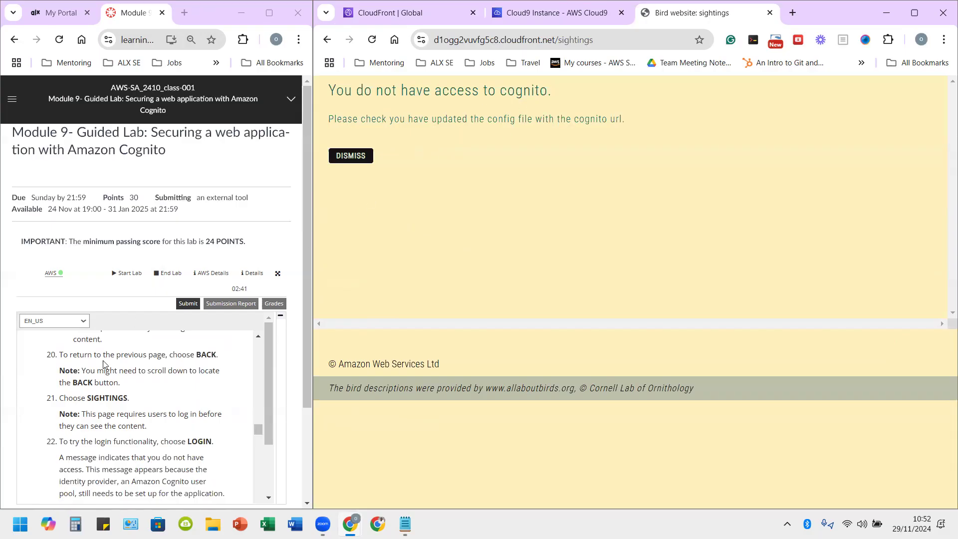
Step: Close the Birds application's browser tab as instruction 23 says, and check that the node server is still running in the Cloud9 terminal
scroll(110, 410, down, 1)
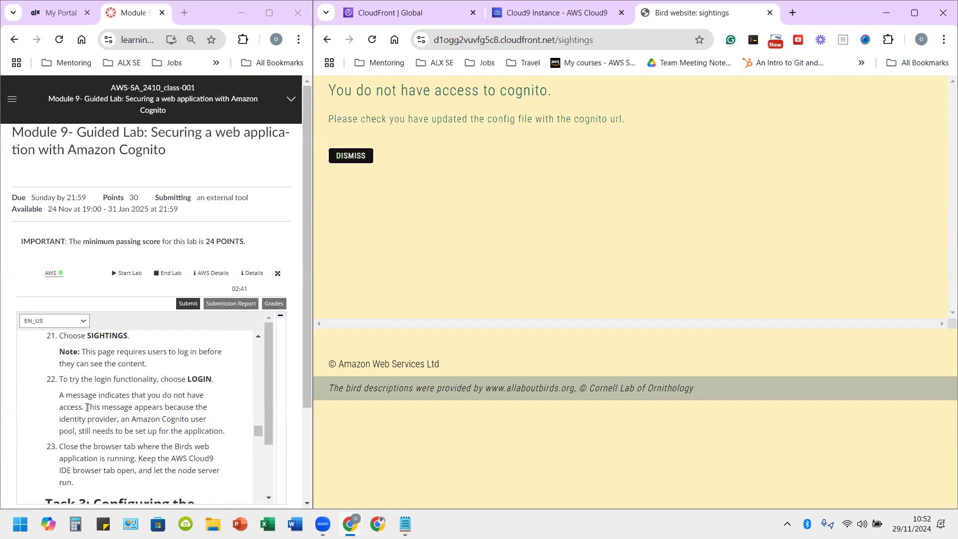
scroll(87, 408, down, 1)
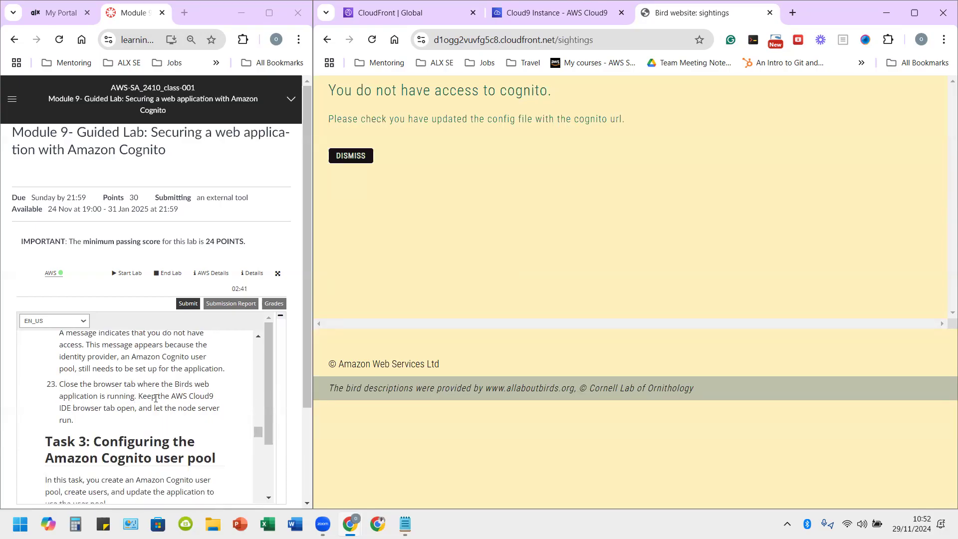
click(770, 13)
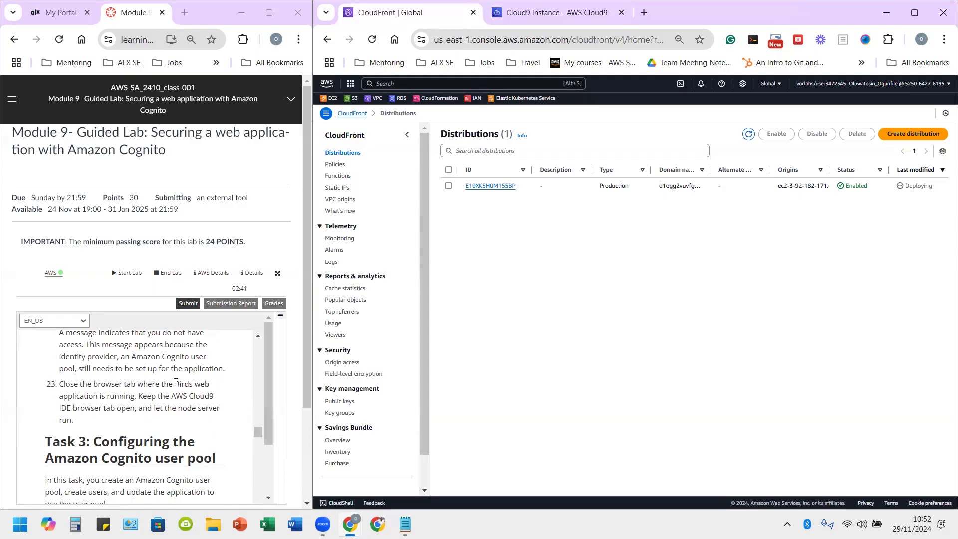
scroll(154, 418, down, 1)
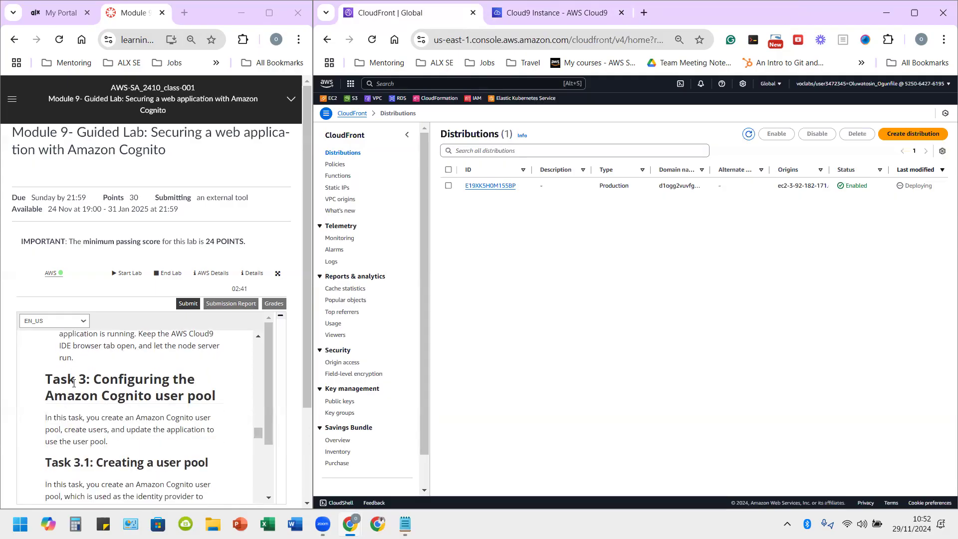
click(551, 13)
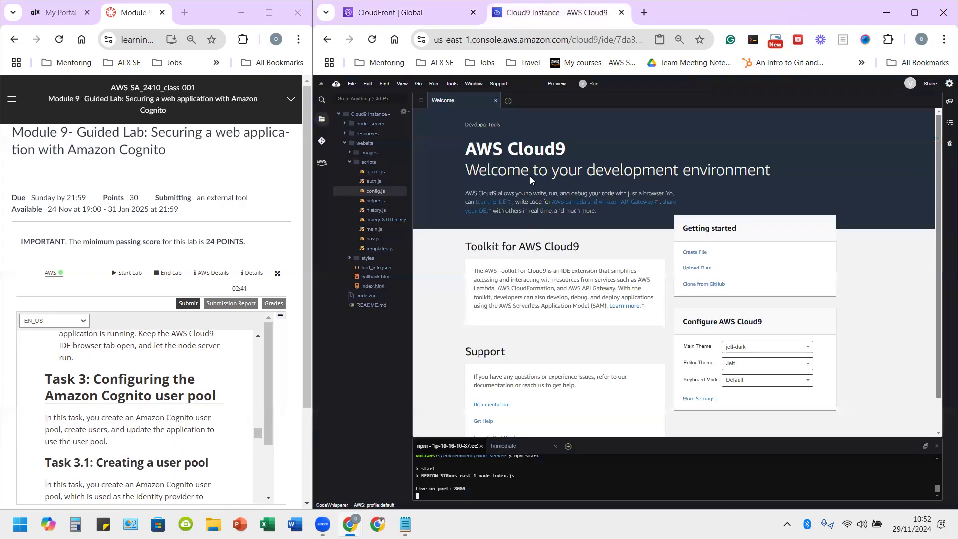
click(424, 11)
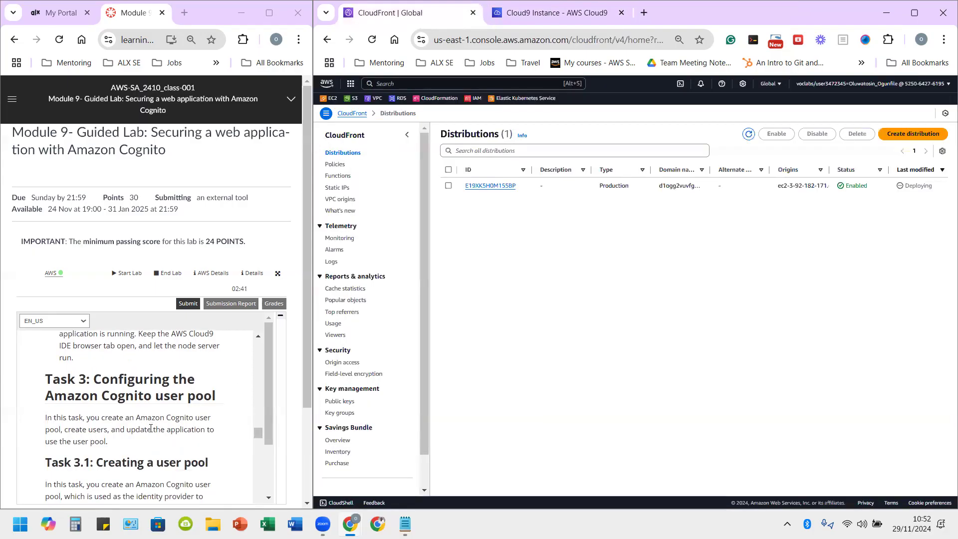
Step: Read the Task 3.1 introduction on creating an Amazon Cognito user pool and instructions 24 to 26
scroll(151, 428, down, 1)
scroll(143, 427, up, 1)
scroll(141, 420, down, 1)
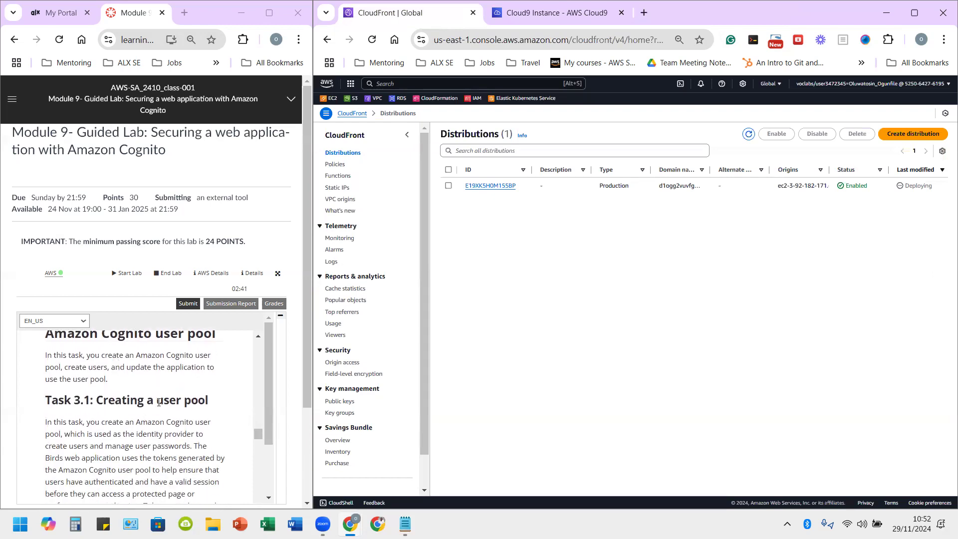
scroll(161, 401, down, 1)
scroll(170, 400, up, 1)
scroll(172, 399, down, 1)
scroll(150, 397, up, 1)
scroll(116, 389, down, 2)
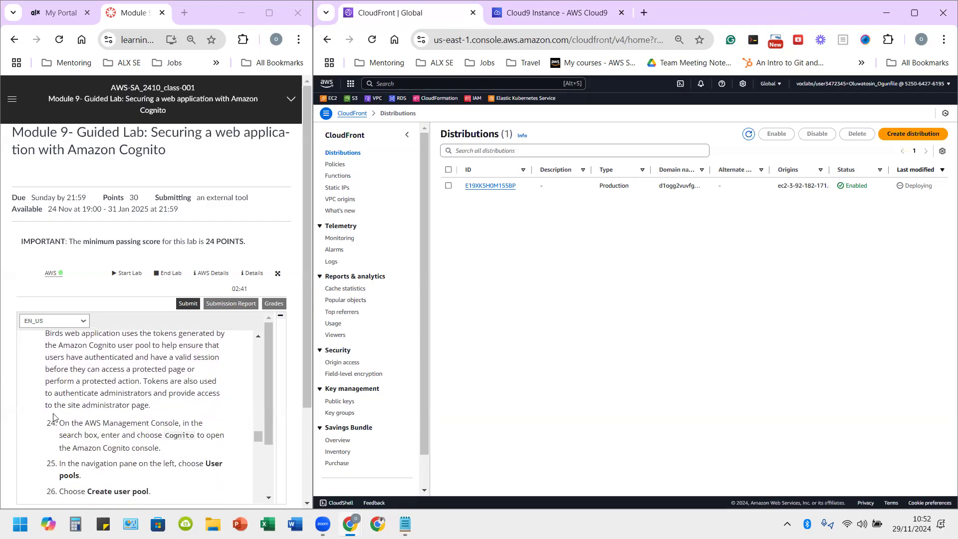
Step: Read instructions 24 to 27 on opening the Amazon Cognito console and configuring the sign-in experience for a new user pool
scroll(50, 422, down, 1)
scroll(65, 402, up, 1)
scroll(123, 435, down, 1)
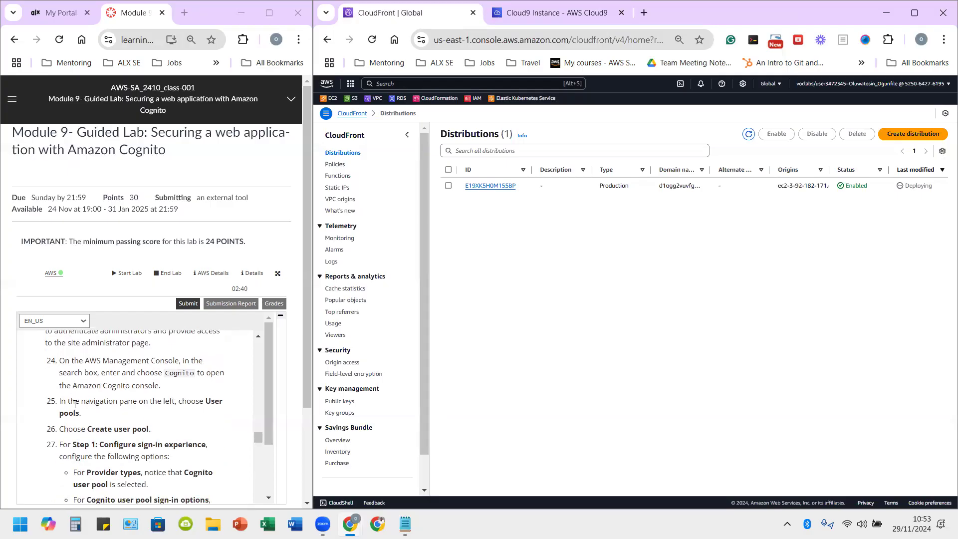
scroll(105, 424, down, 1)
scroll(82, 414, up, 2)
scroll(75, 424, up, 1)
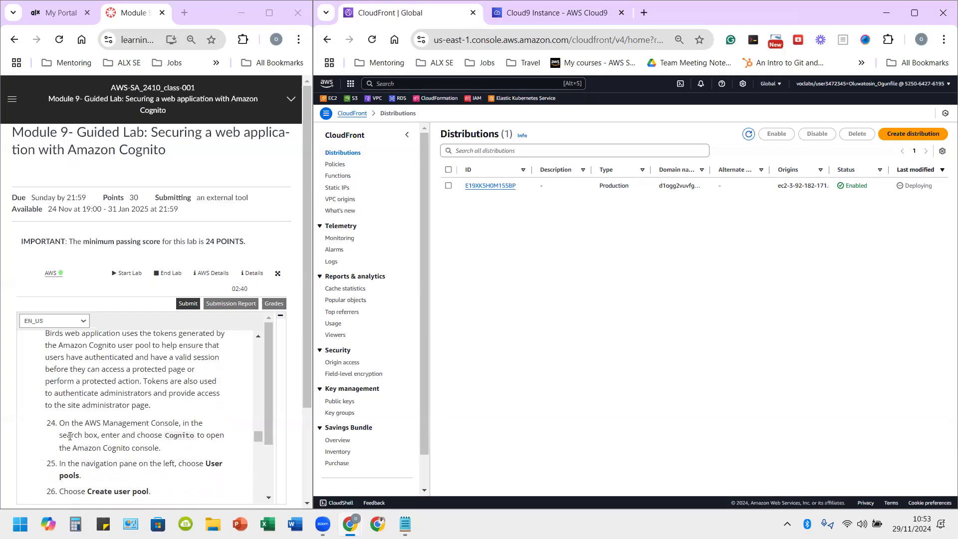
scroll(50, 423, up, 1)
scroll(50, 424, down, 1)
Step: Stop the node server in the Cloud9 terminal, and copy the git clone, cd lab9 and . ./setup.sh commands from the Notepad notes
click(560, 16)
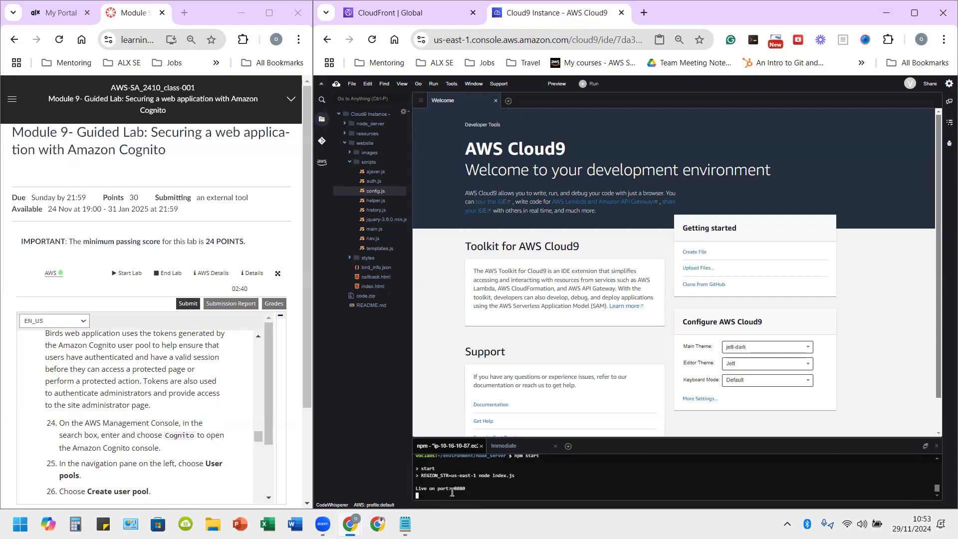
key(ctrl+c)
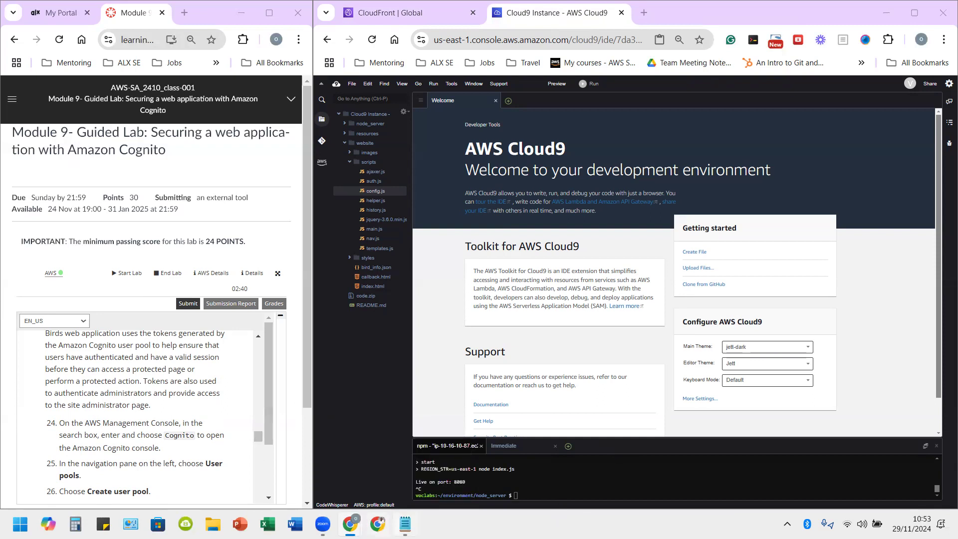
click(404, 524)
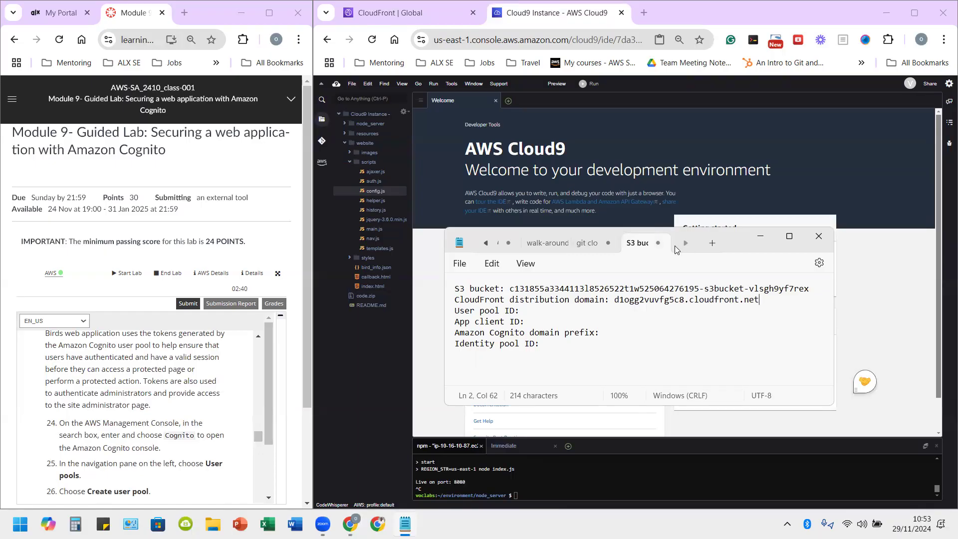
click(587, 243)
key(ctrl+a)
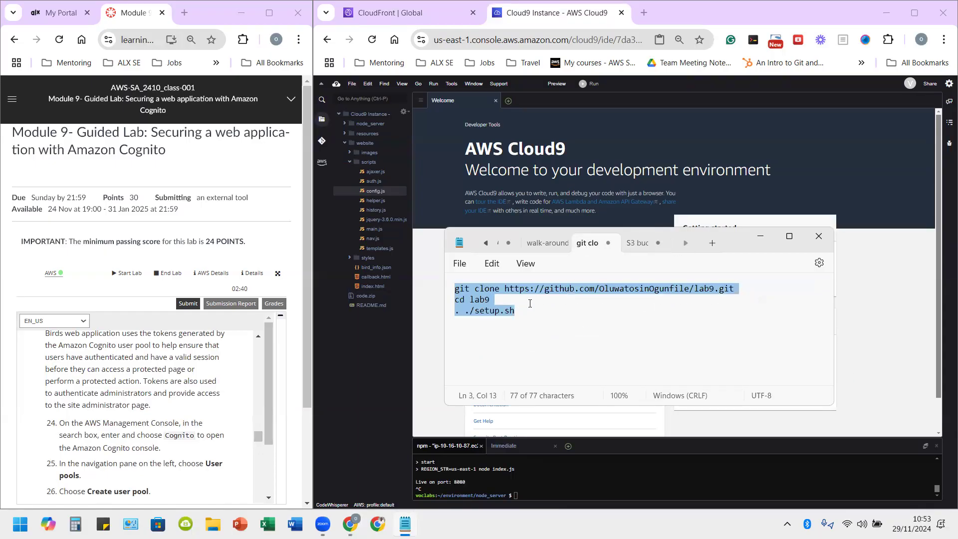
click(529, 303)
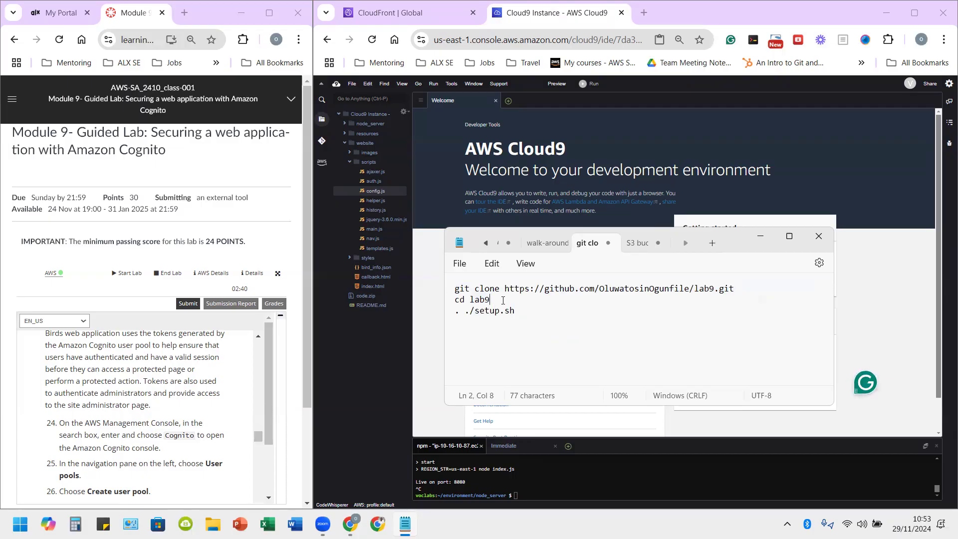
drag(491, 301, 457, 300)
click(459, 300)
drag(456, 289, 534, 313)
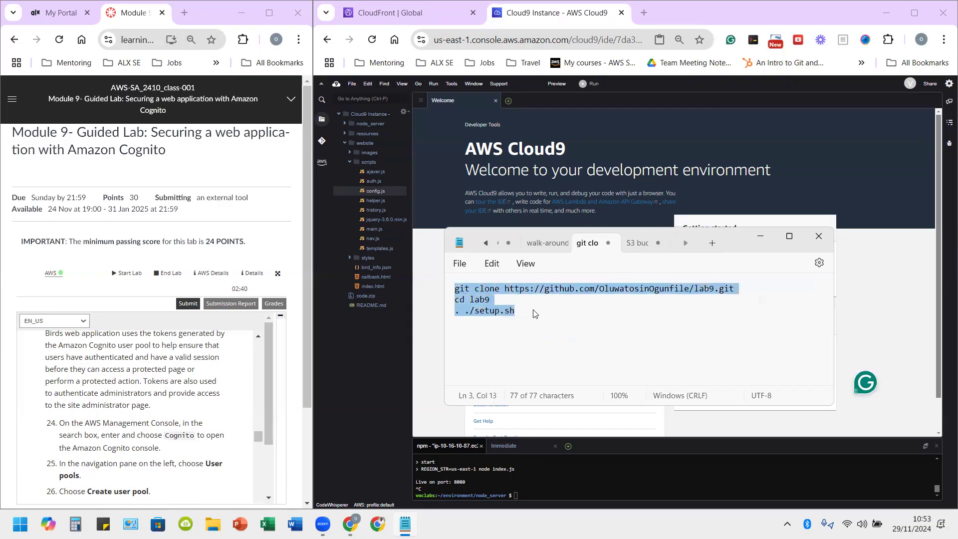
right_click(473, 301)
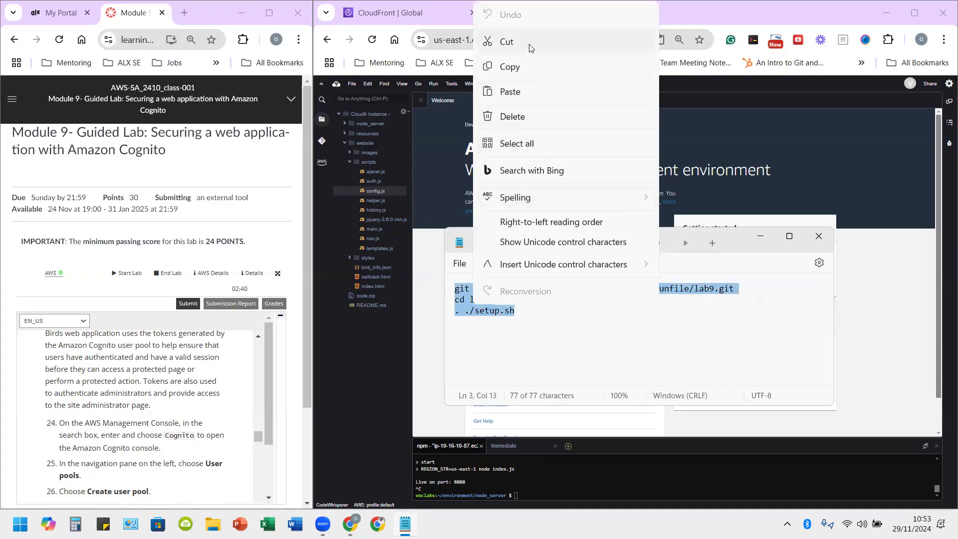
click(524, 70)
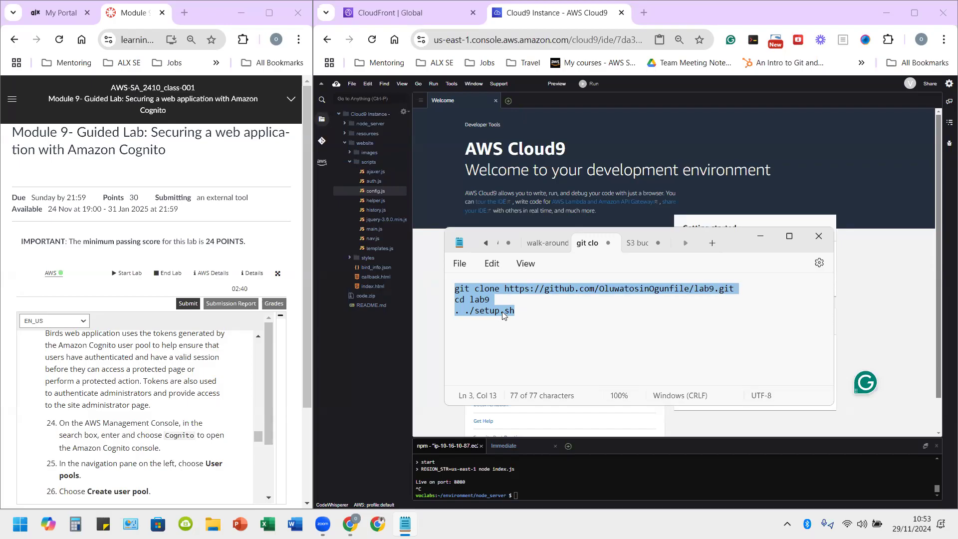
Step: Run the copied commands in the Cloud9 terminal to clone the lab9 repository, enter its folder and start . ./setup.sh
click(552, 485)
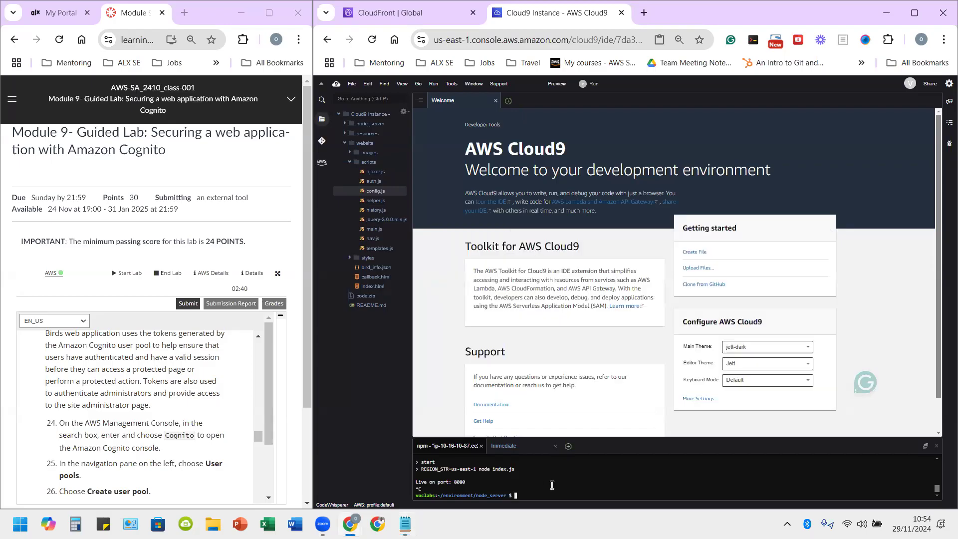
right_click(552, 485)
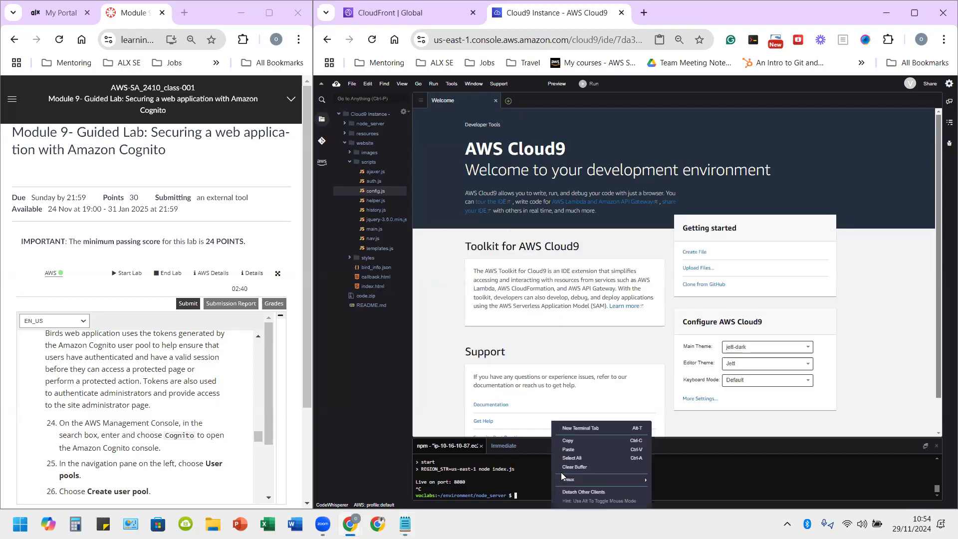
click(573, 449)
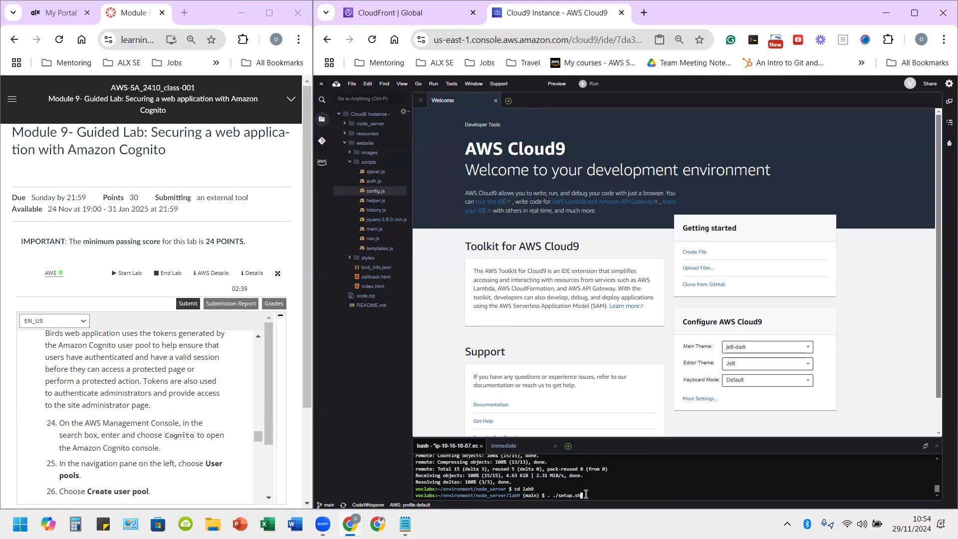
key(Return)
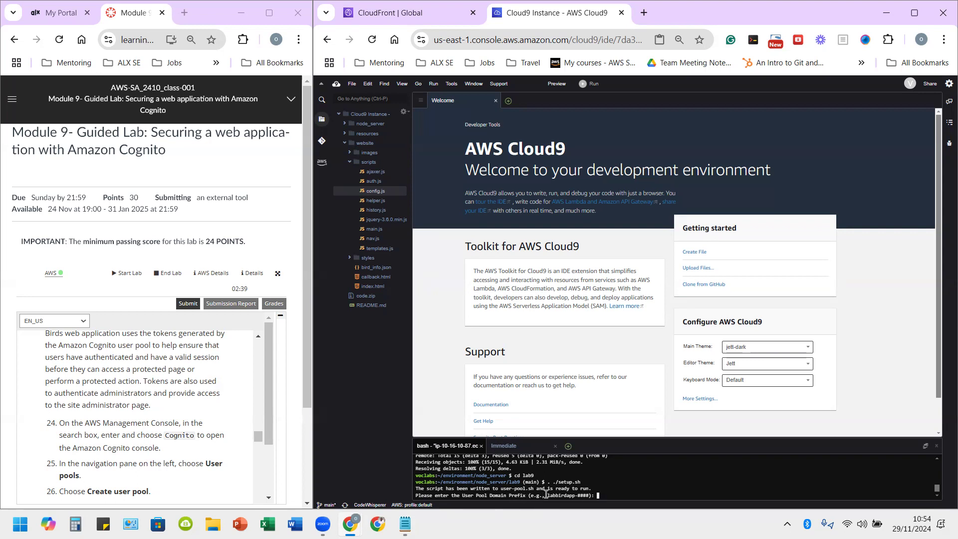
Step: Find the example Cognito domain prefix in the lab instructions for the user pool's domain section
scroll(202, 432, down, 9)
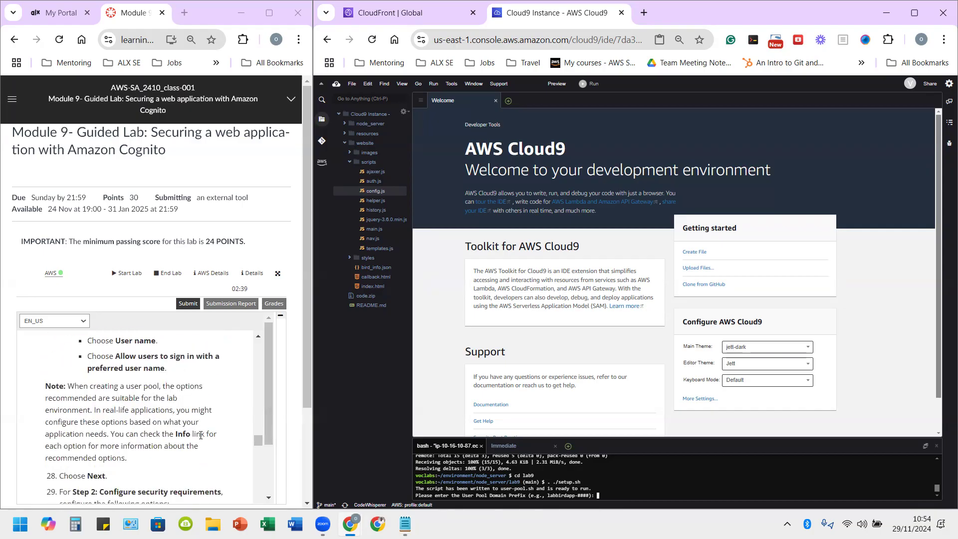
scroll(201, 435, down, 5)
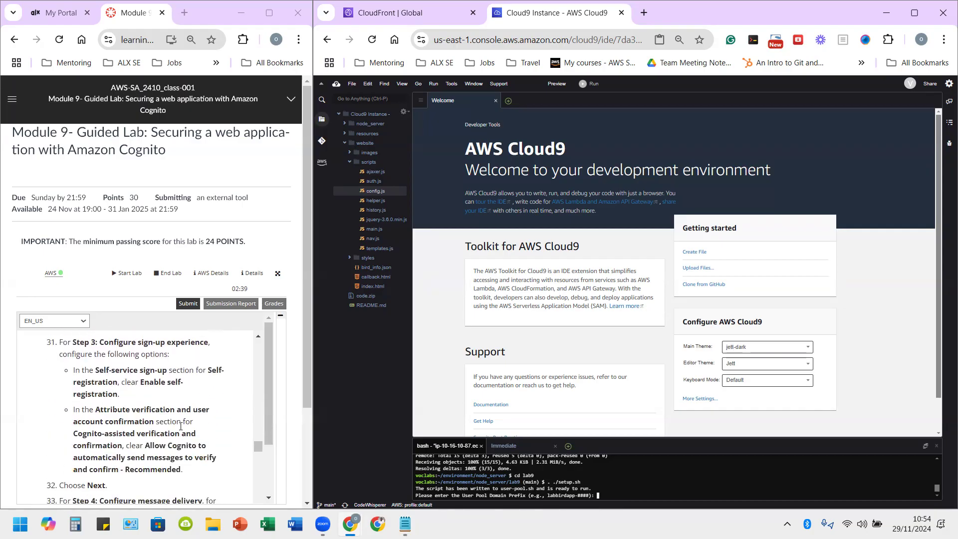
scroll(180, 426, down, 4)
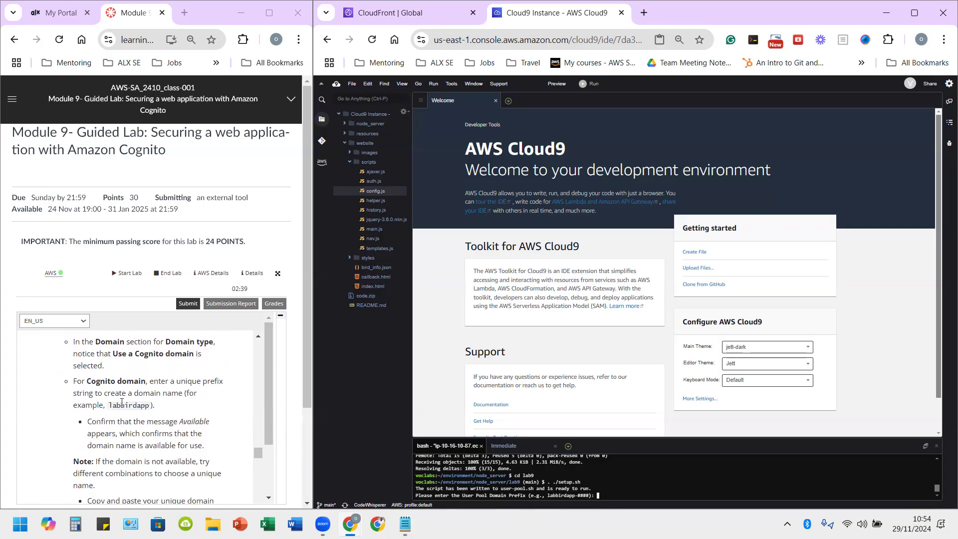
drag(107, 402, 150, 405)
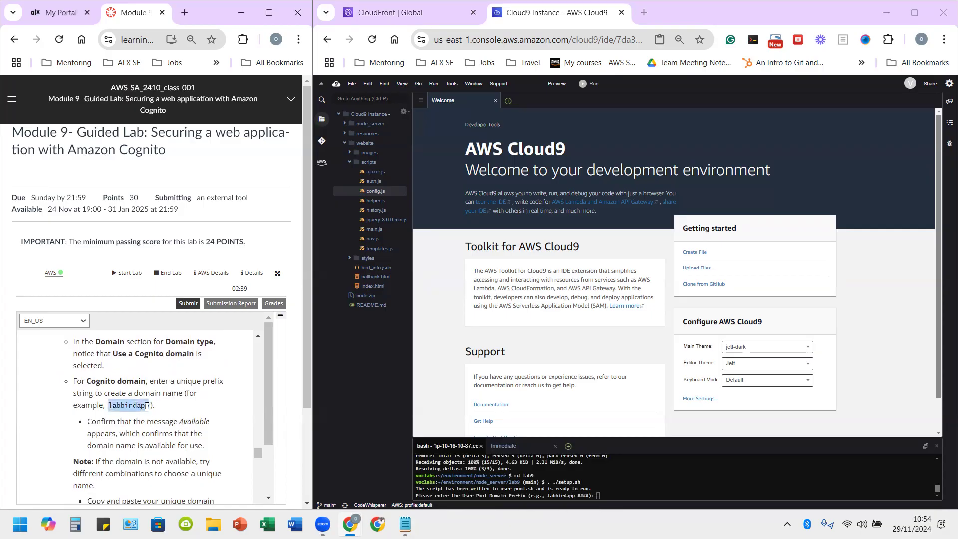
Step: Answer the script's User Pool Domain Prefix prompt with labbirdapp-5733, reusing the prompt's example text
drag(547, 495, 591, 495)
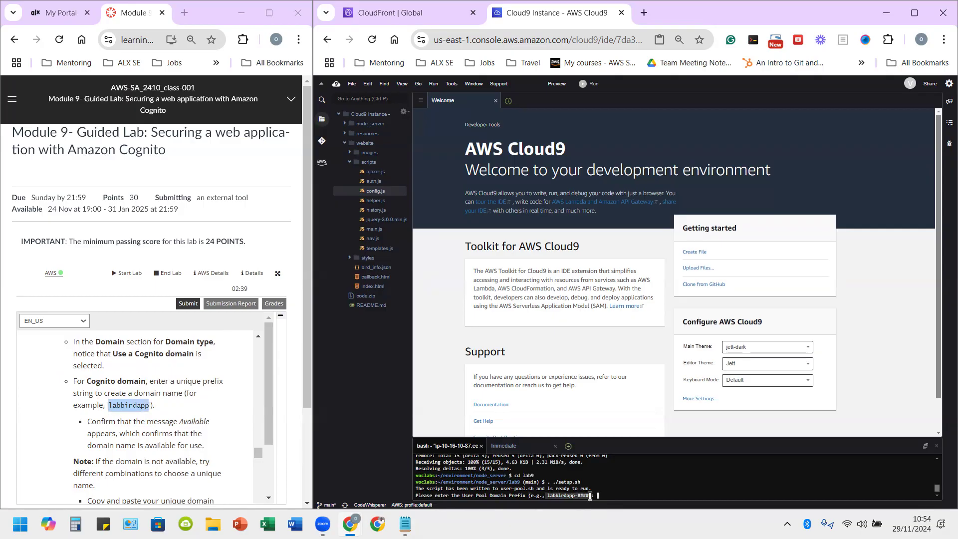
right_click(590, 496)
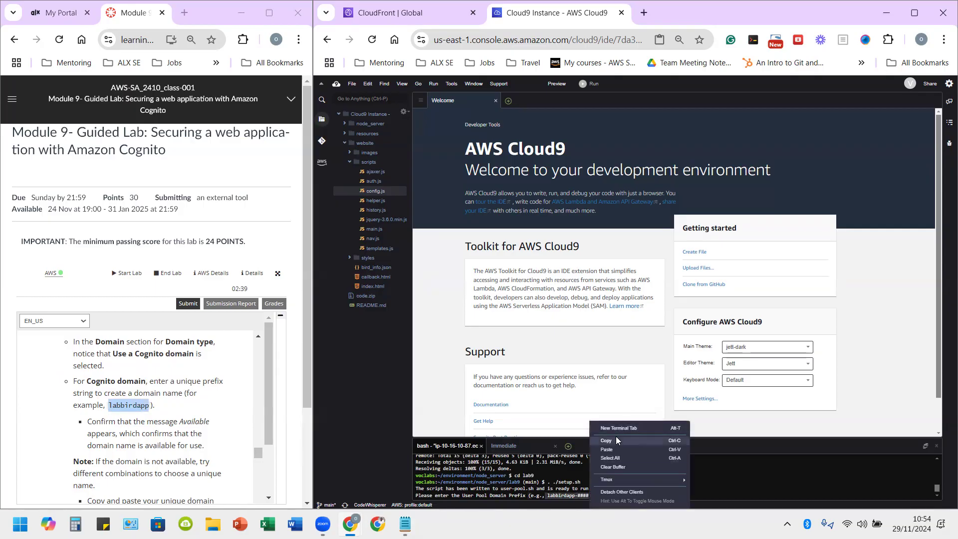
click(617, 440)
right_click(629, 494)
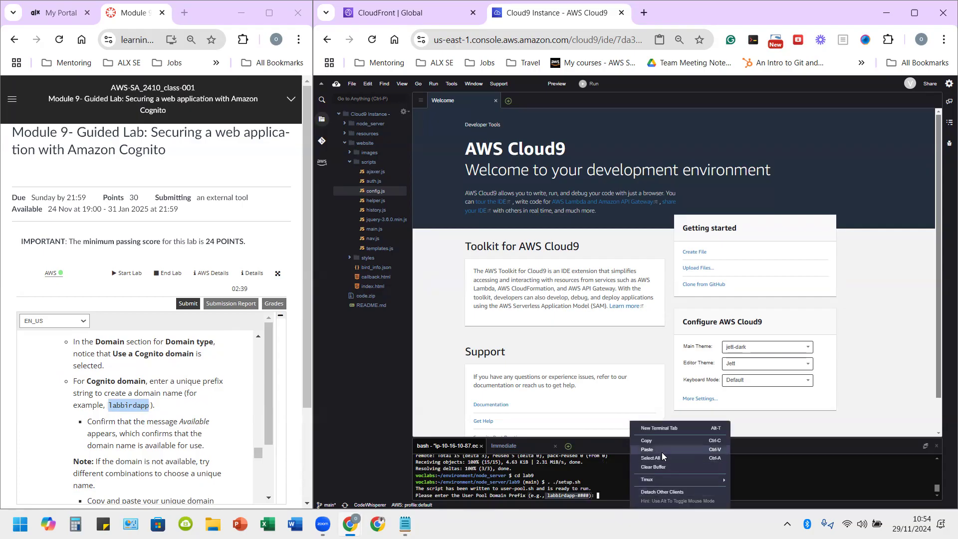
click(647, 450)
key(BackSpace)
key(BackSpace)
key(BackSpace)
key(BackSpace)
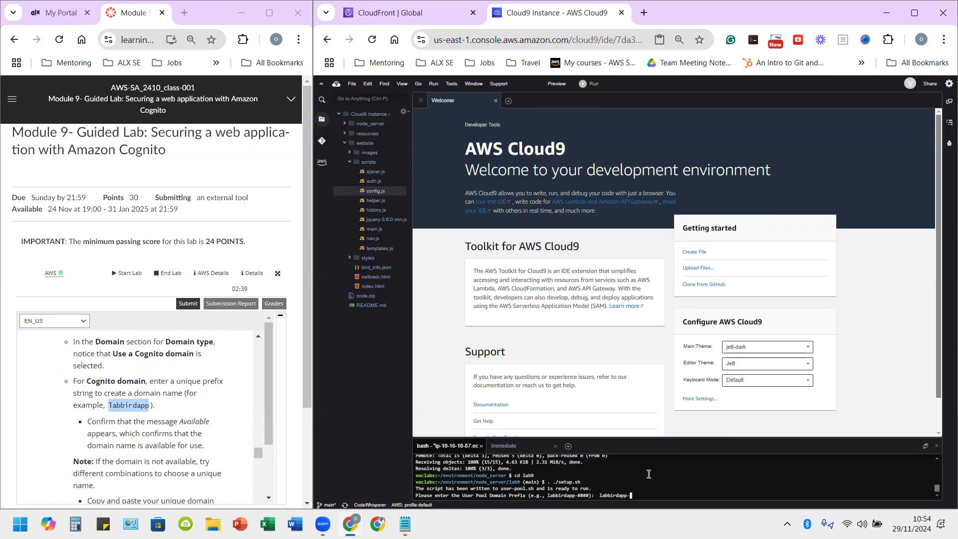
text(5733)
scroll(140, 426, up, 10)
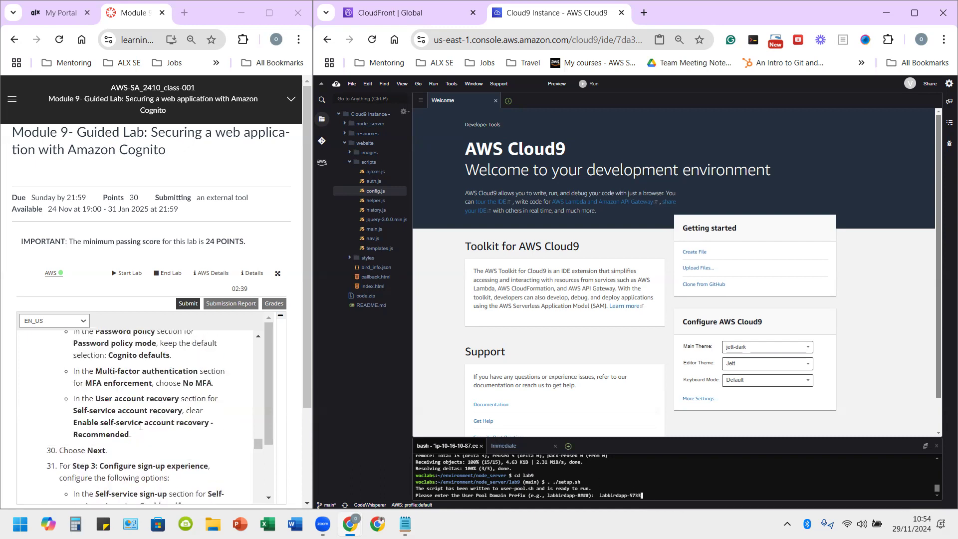
scroll(140, 426, up, 2)
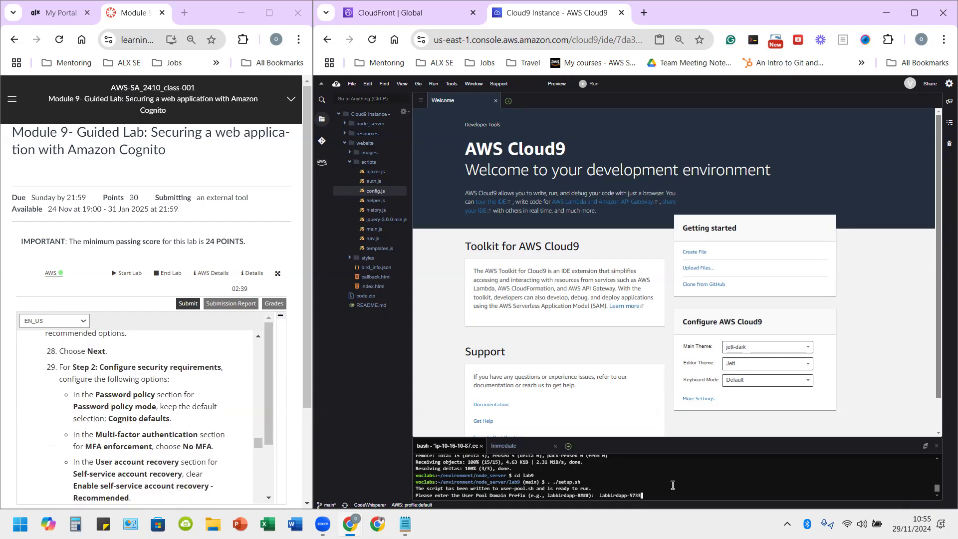
key(Return)
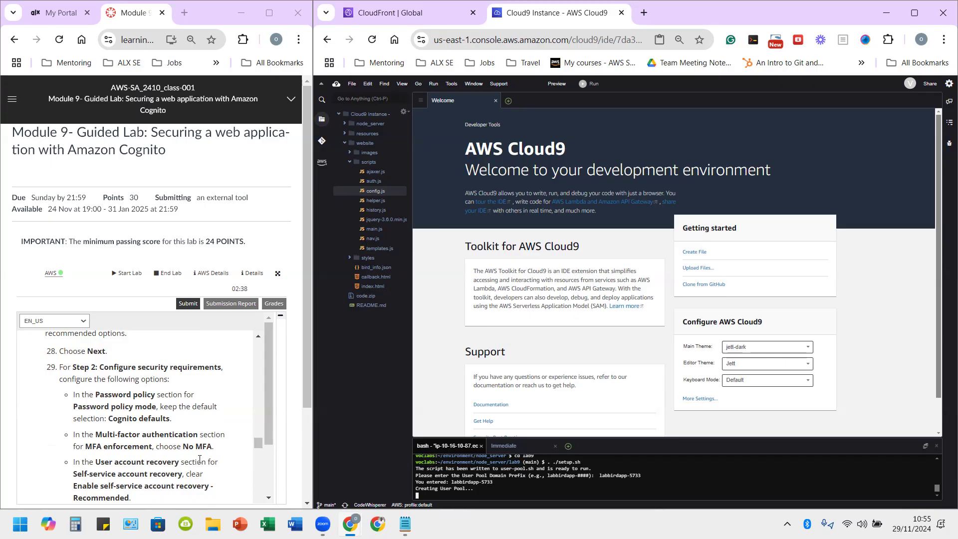
Step: Return to instructions 24 to 27, and examine the setup script's terminal output on creating the user pool domain and client
scroll(185, 472, up, 5)
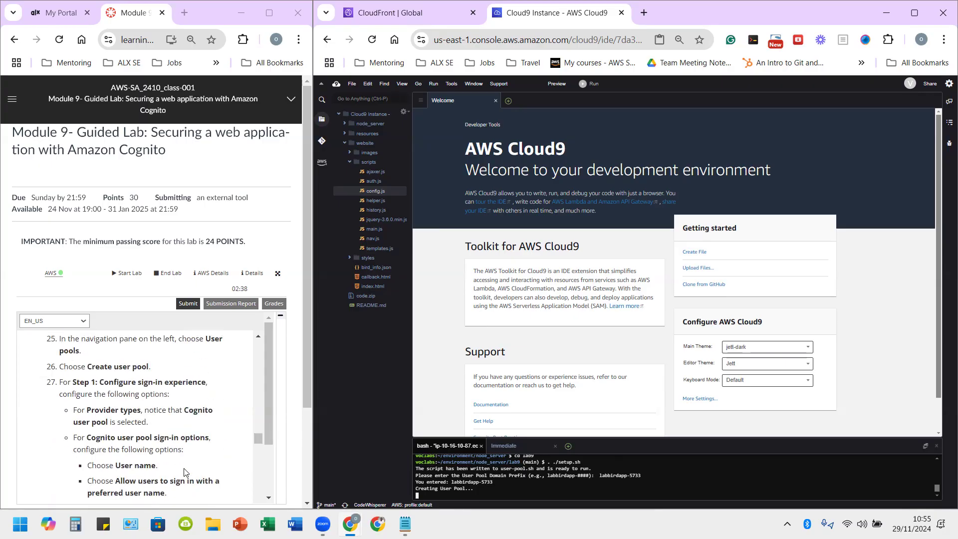
scroll(185, 472, up, 4)
scroll(185, 472, down, 3)
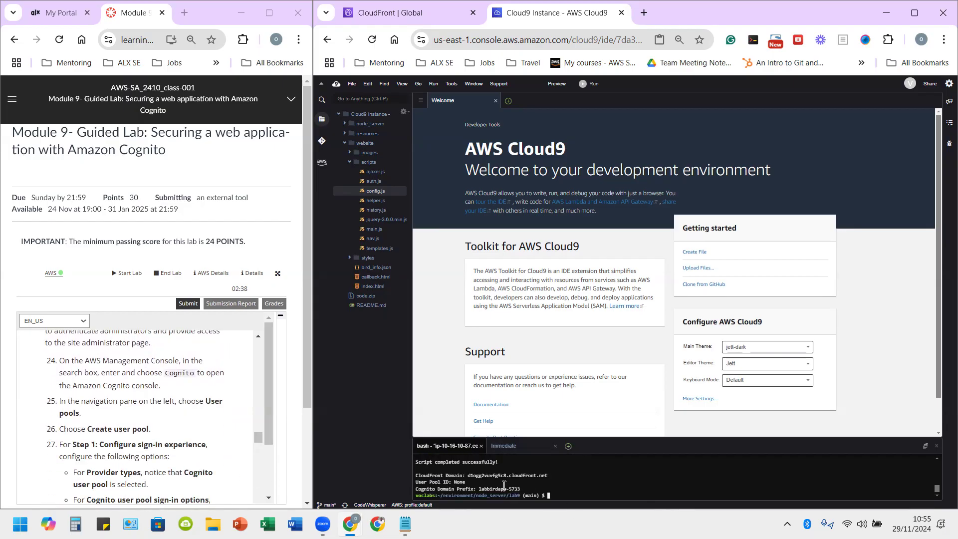
key(Up)
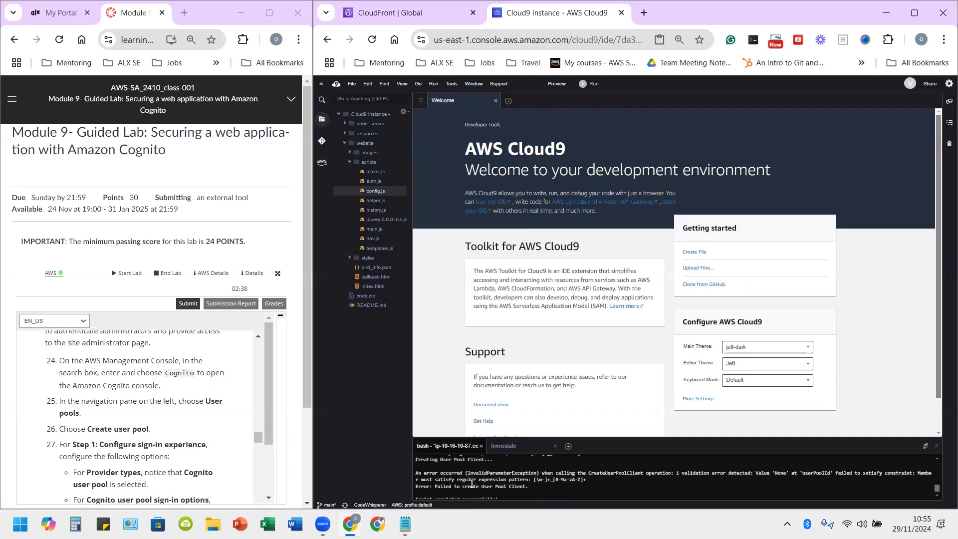
key(Return)
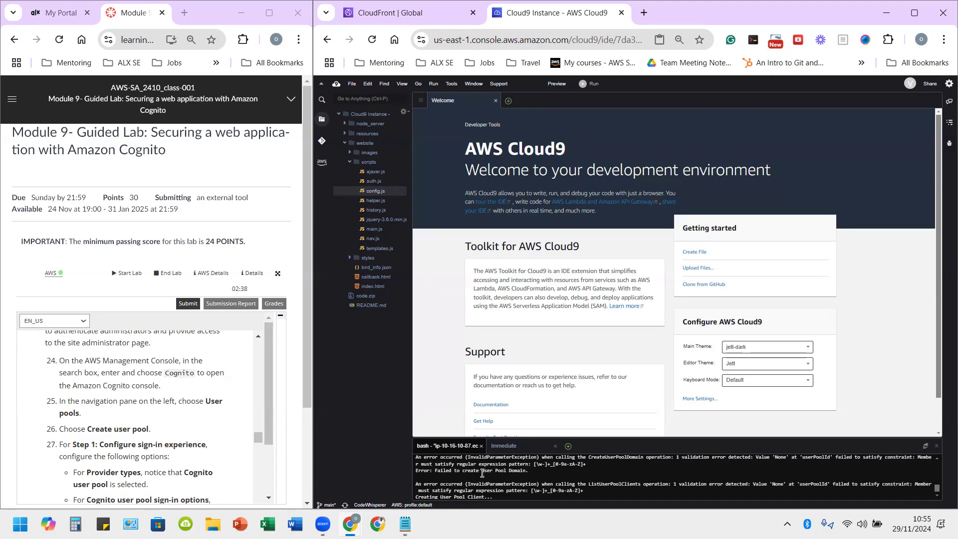
drag(462, 470, 528, 471)
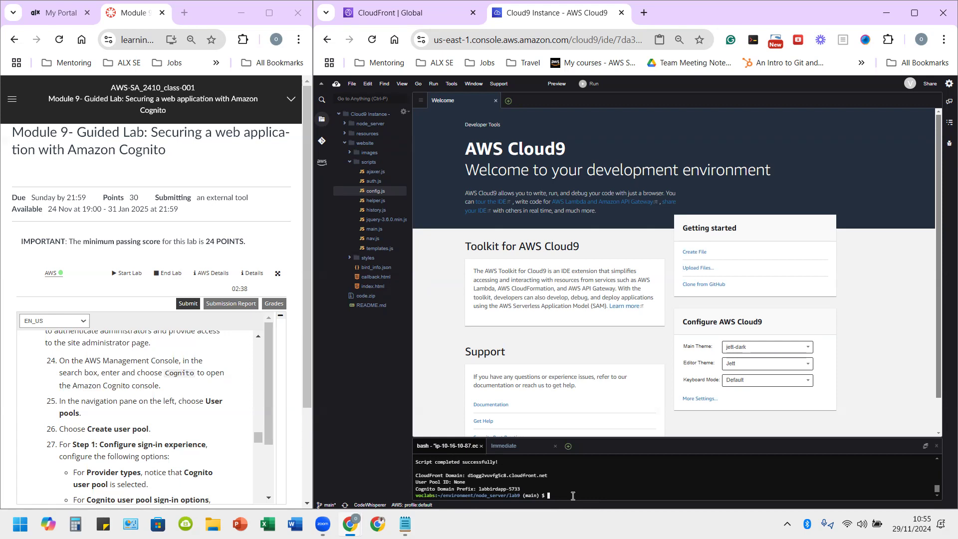
Step: Copy the Cognito domain prefix labbirdapp-5733 from the setup script's summary in the terminal
drag(472, 479, 452, 481)
click(467, 485)
drag(479, 489, 523, 488)
right_click(514, 488)
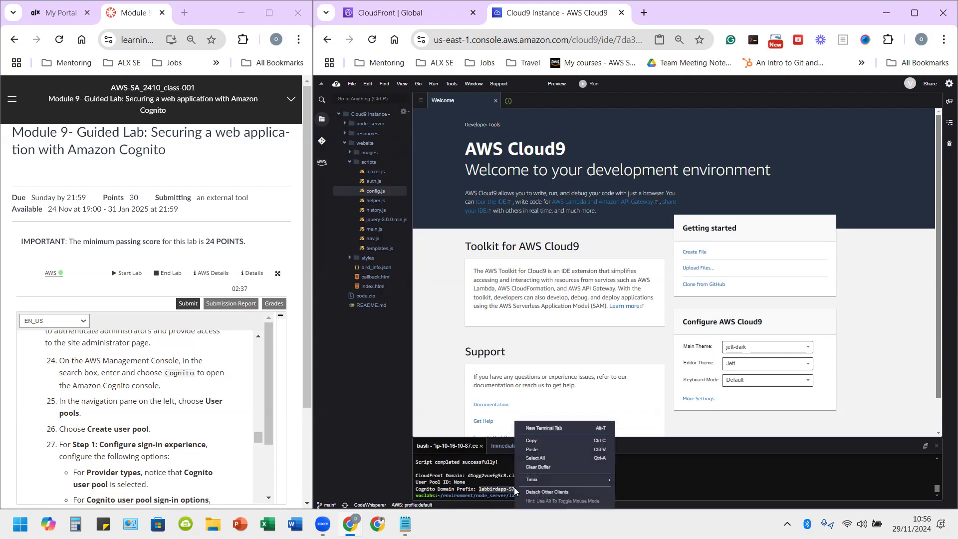
click(530, 442)
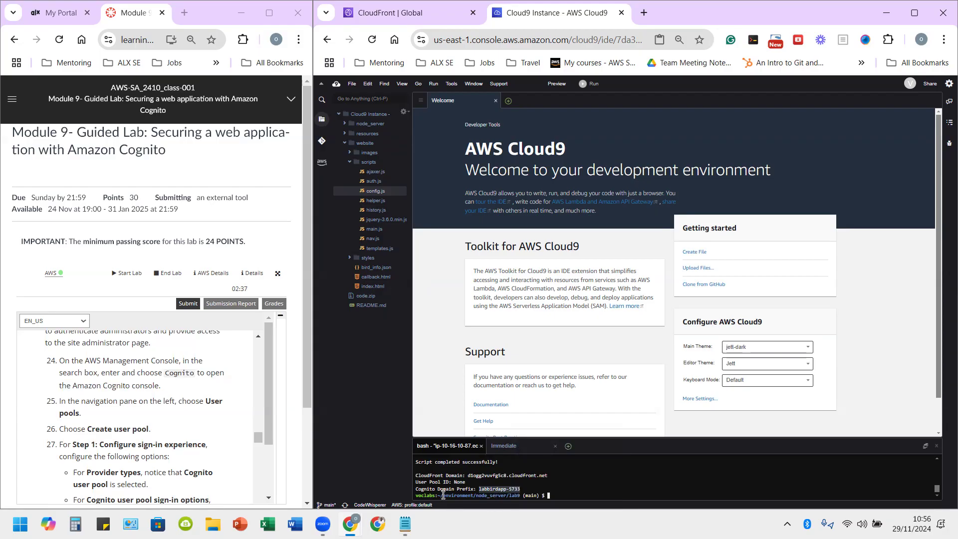
Step: Rerun ./setup.sh in the terminal with labbirdapp-5733 as the User Pool Domain Prefix, and quit the output pager
key(Up)
scroll(138, 427, up, 1)
scroll(137, 426, up, 4)
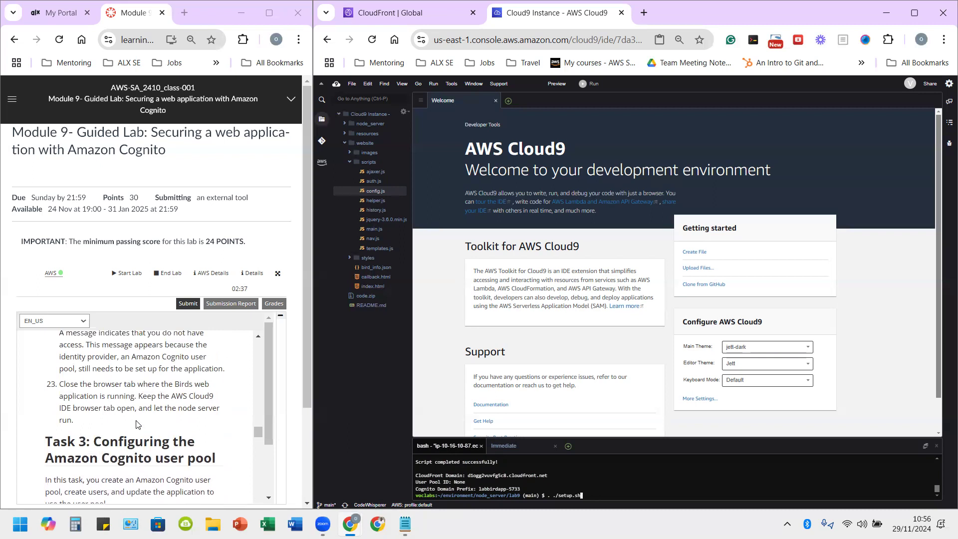
scroll(138, 424, down, 2)
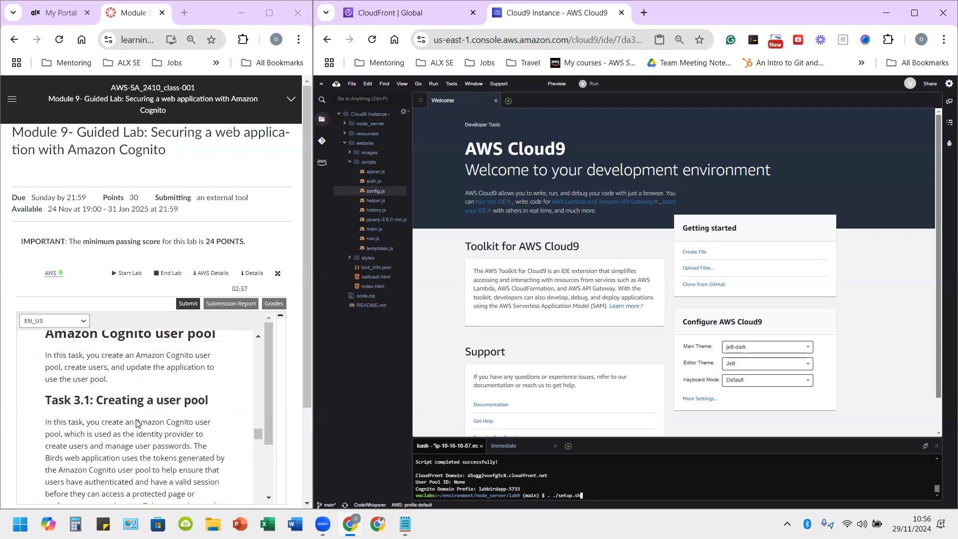
scroll(137, 424, down, 1)
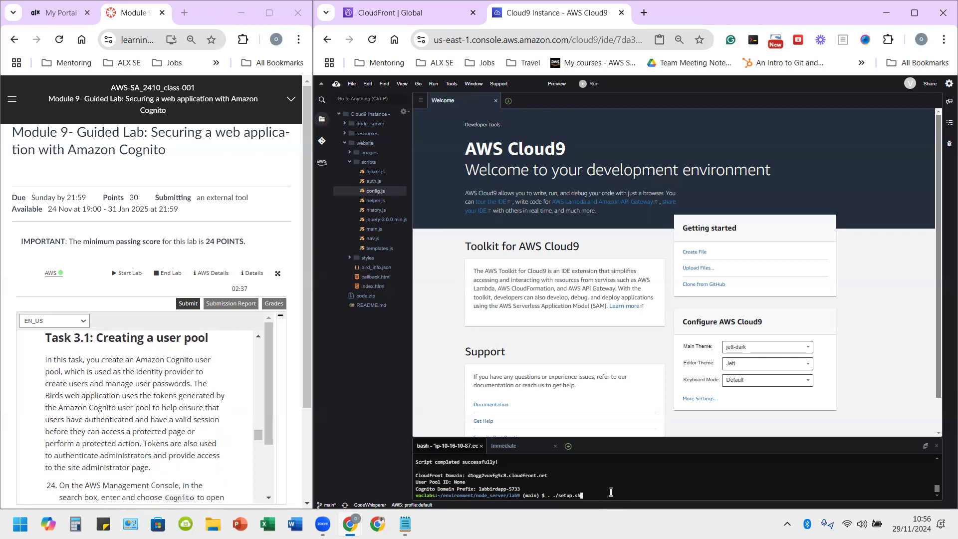
key(Return)
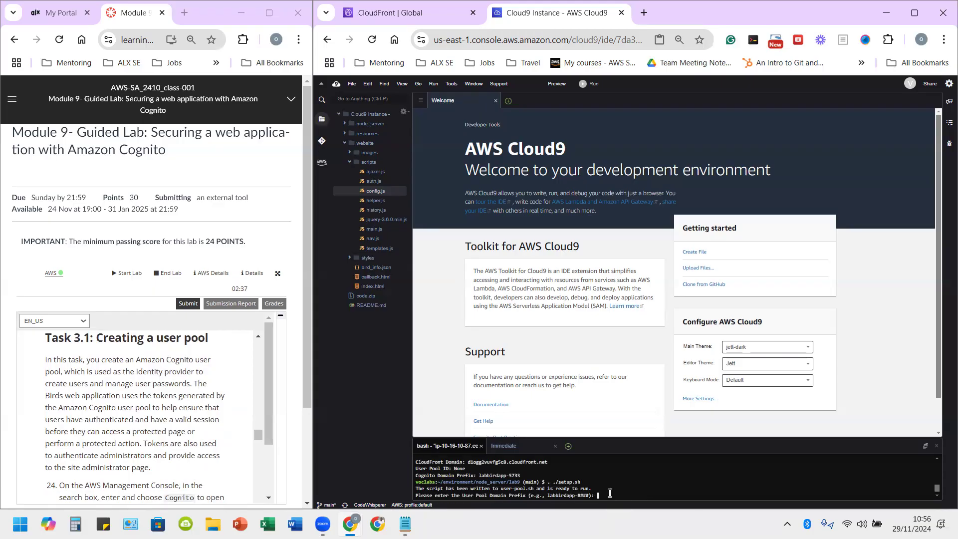
right_click(610, 491)
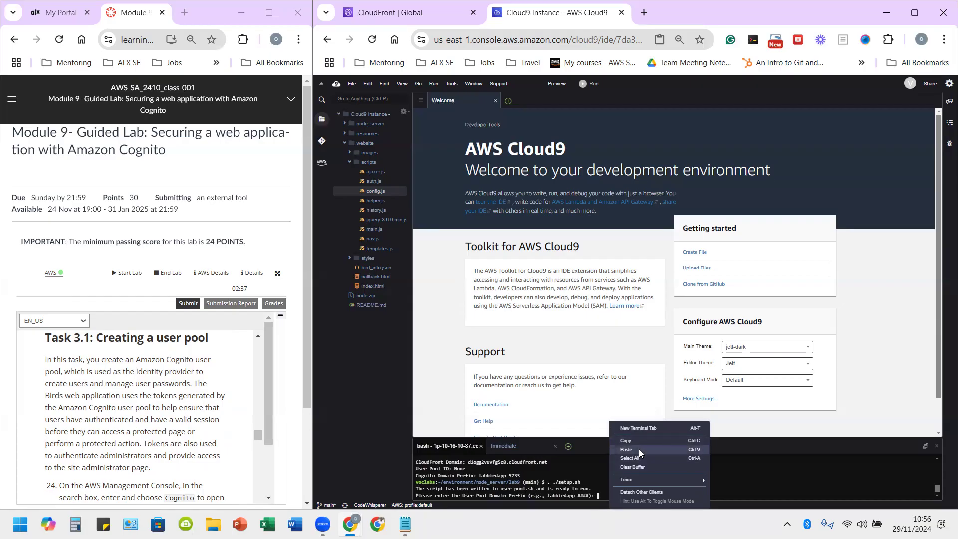
click(639, 449)
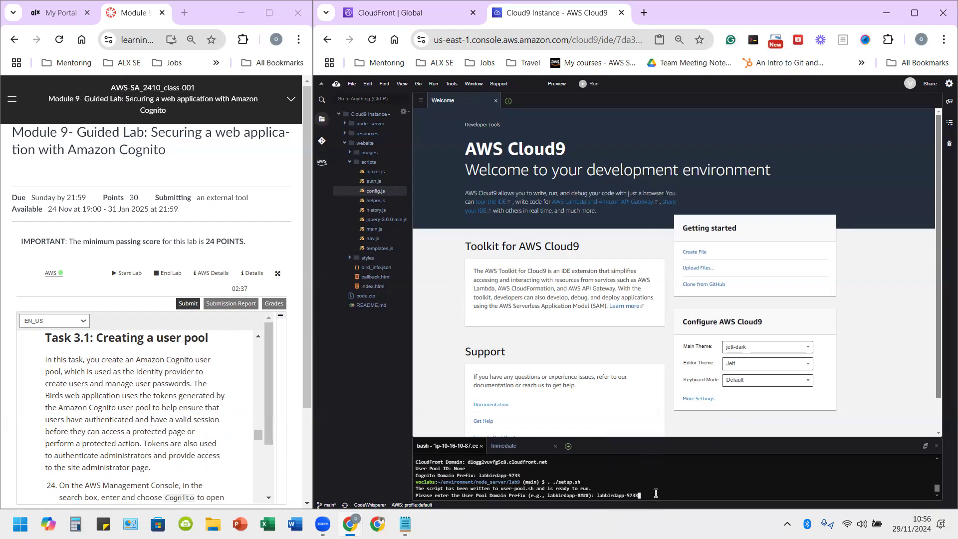
key(Return)
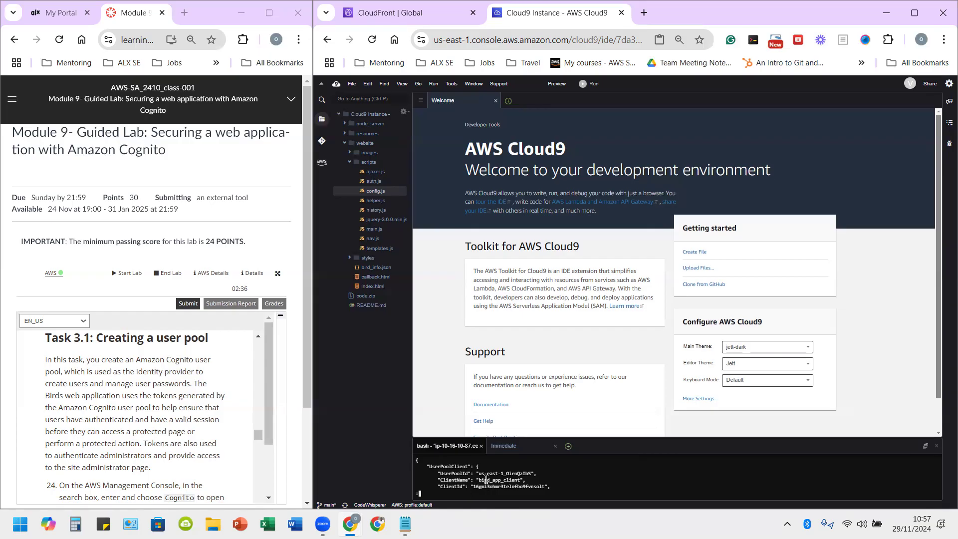
key(q)
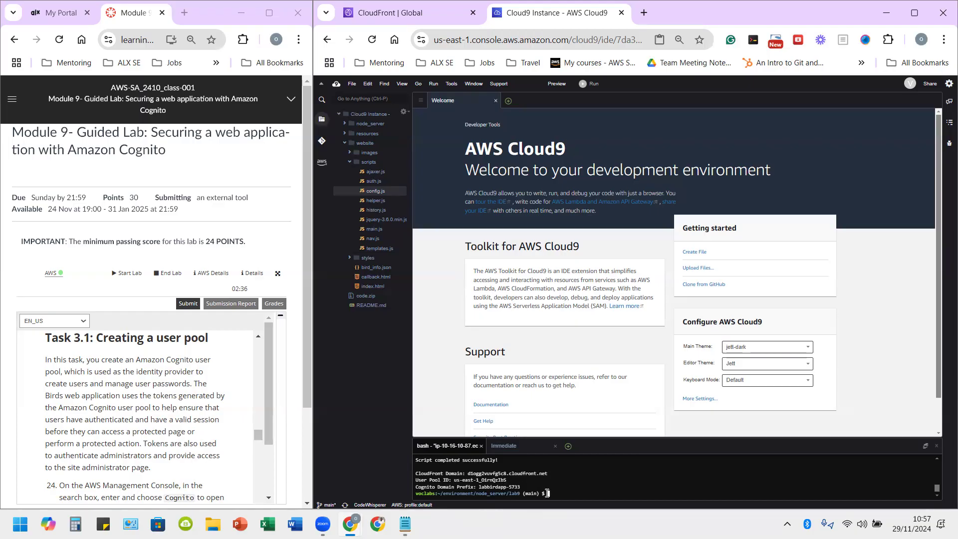
Step: Review the setup script's terminal output and copy the user pool ID from its summary
scroll(512, 478, up, 2)
scroll(511, 476, up, 3)
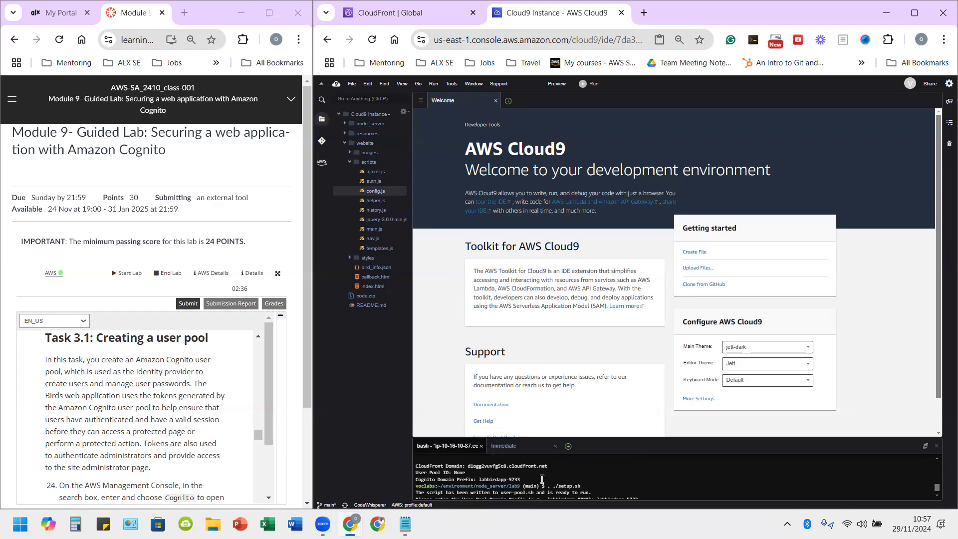
scroll(544, 478, down, 2)
scroll(551, 477, down, 2)
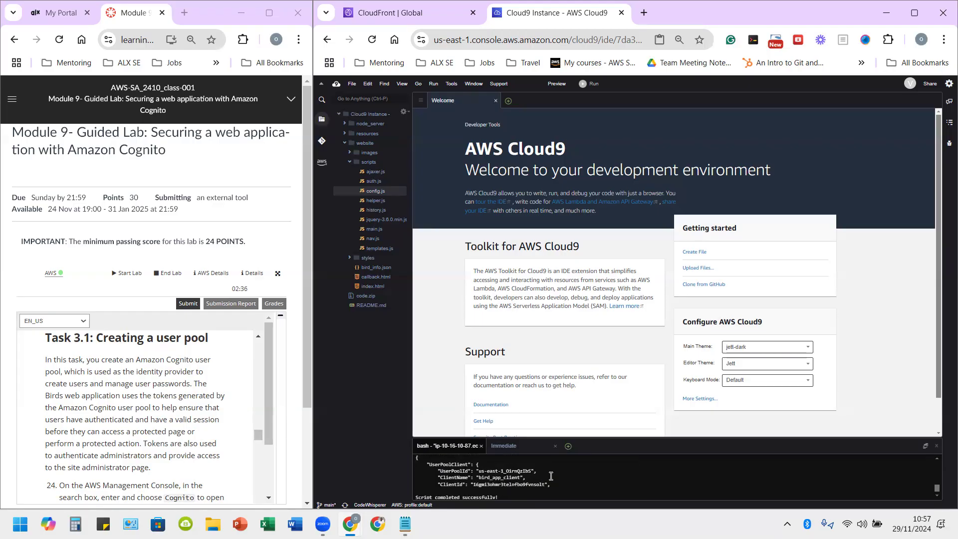
scroll(551, 477, down, 2)
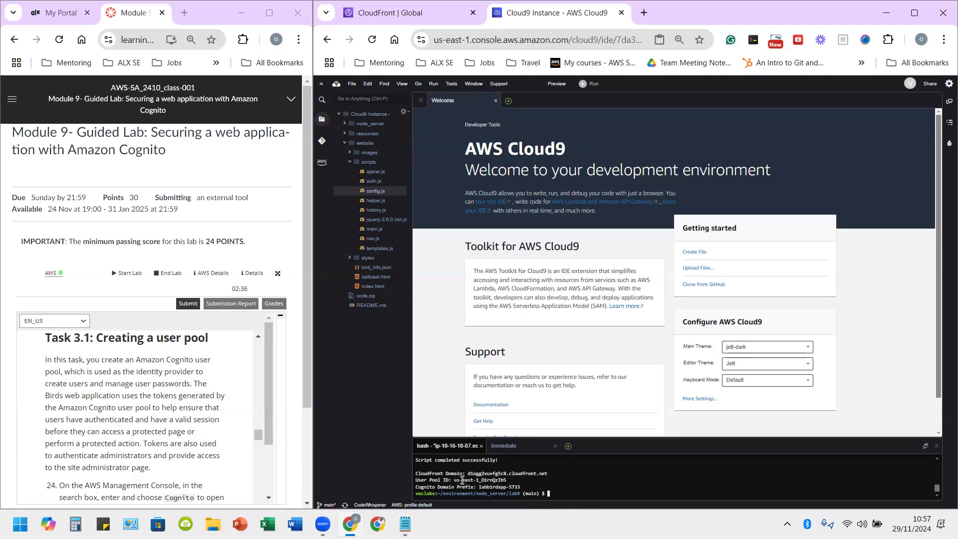
mouse_move(404, 524)
drag(454, 480, 507, 480)
right_click(507, 480)
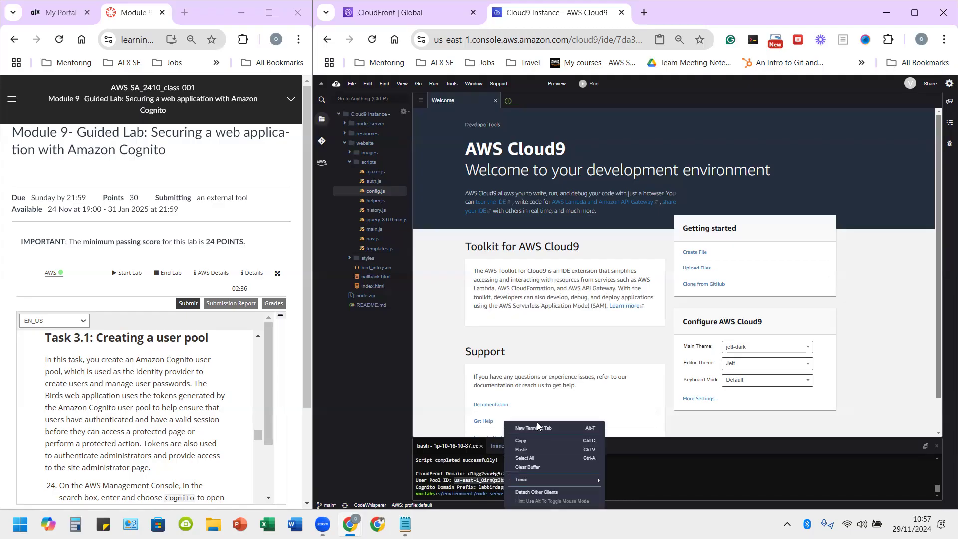
click(536, 438)
Step: Switch to the Notepad notes that list the S3 bucket and paste the copied value as the User pool ID
click(405, 524)
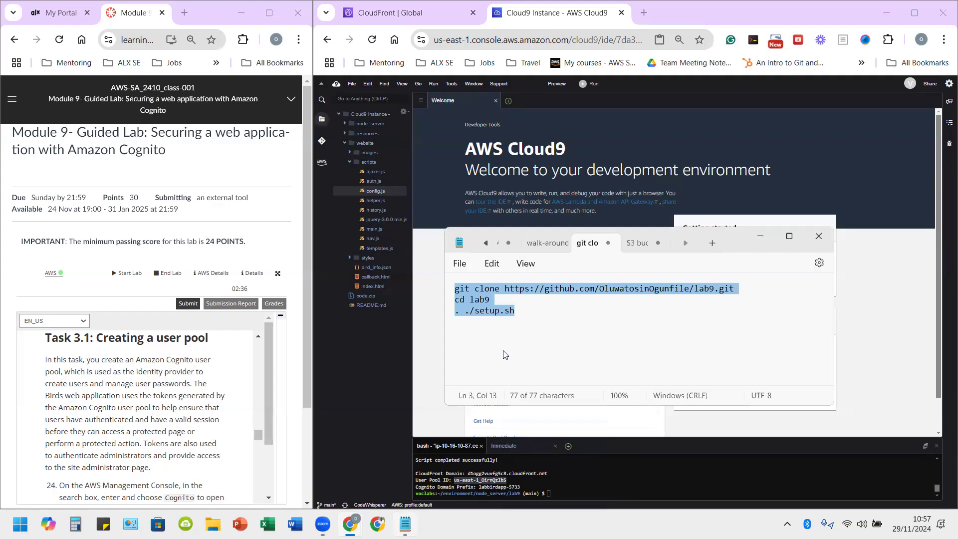
click(637, 242)
click(527, 310)
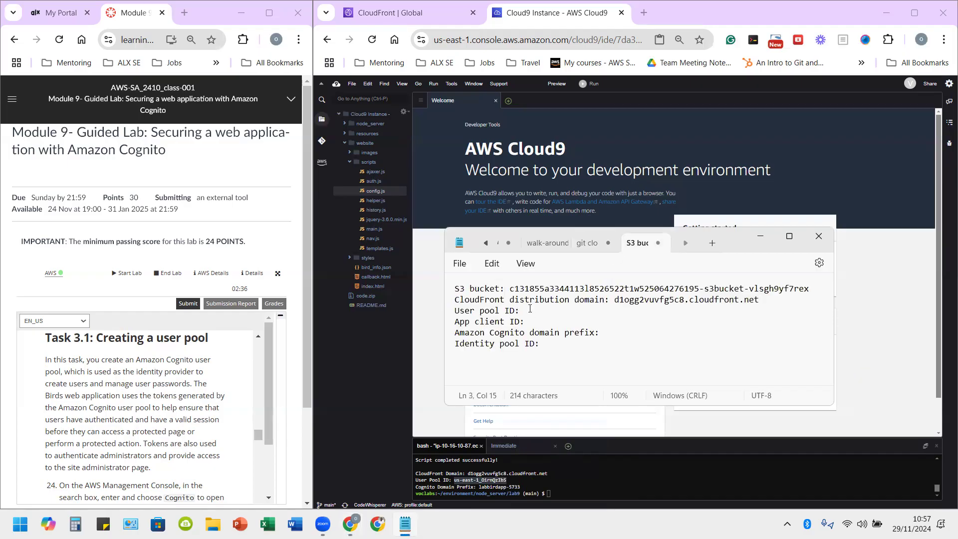
key(ctrl+v)
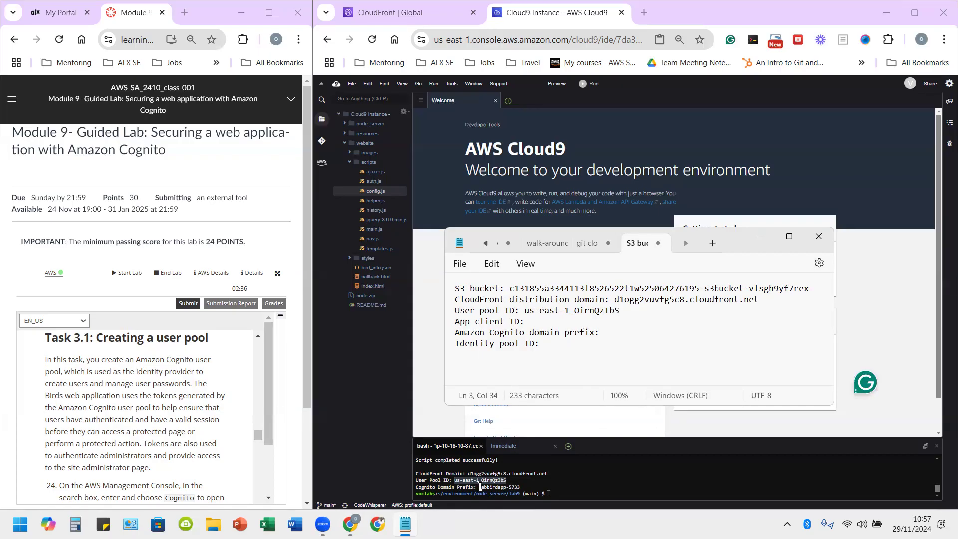
Step: Copy labbirdapp-5733 from the terminal summary into the notes as the Amazon Cognito domain prefix, remove the extra space, and return to Cloud9
click(480, 487)
click(480, 486)
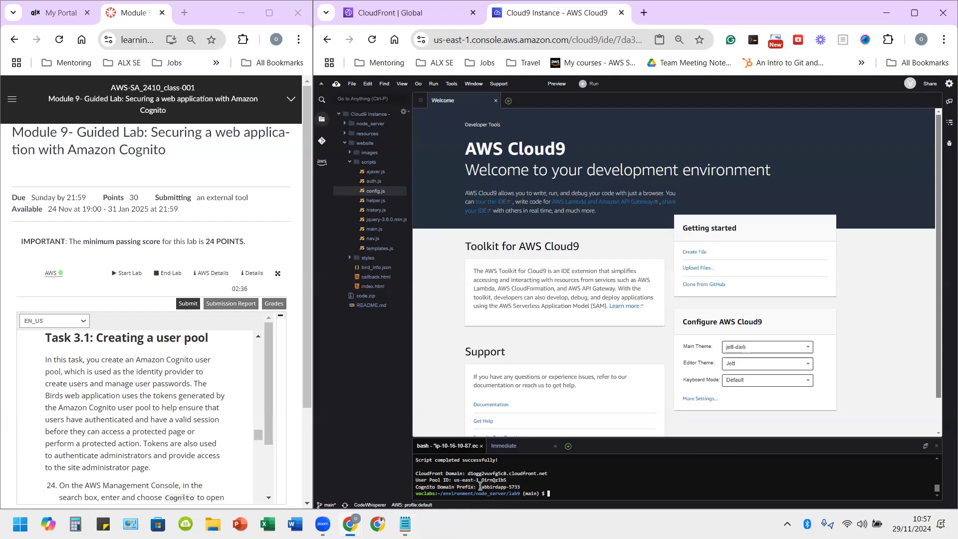
double_click(488, 485)
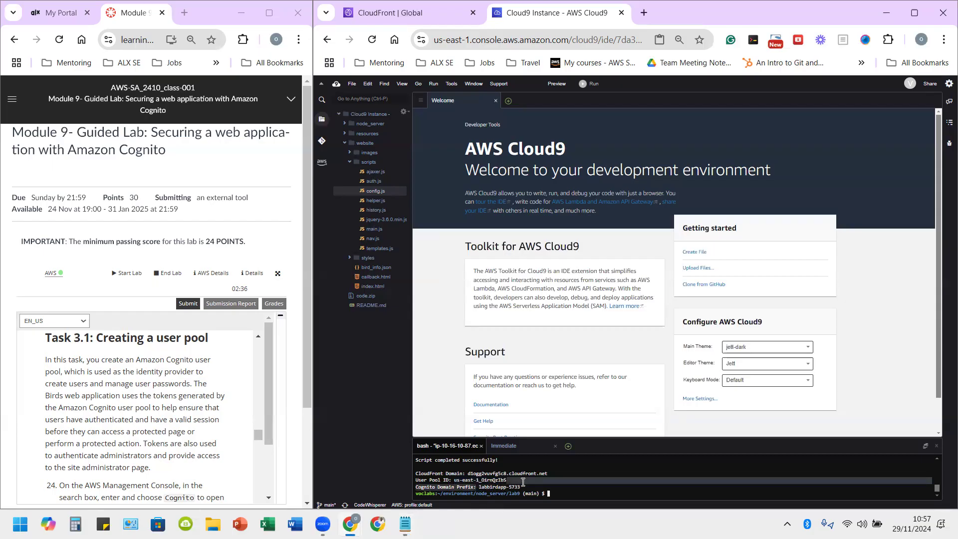
right_click(519, 486)
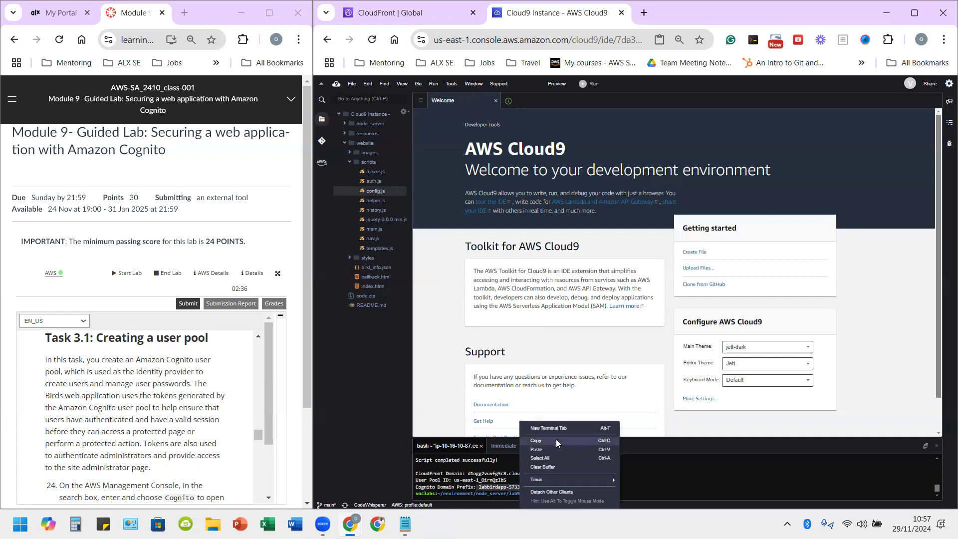
click(555, 439)
mouse_move(406, 524)
click(404, 461)
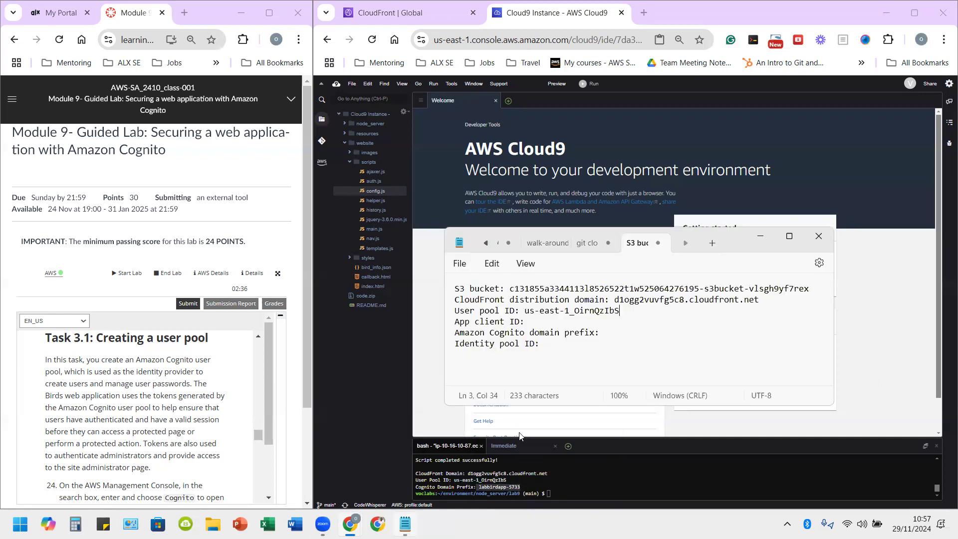
key(ctrl+v)
click(611, 332)
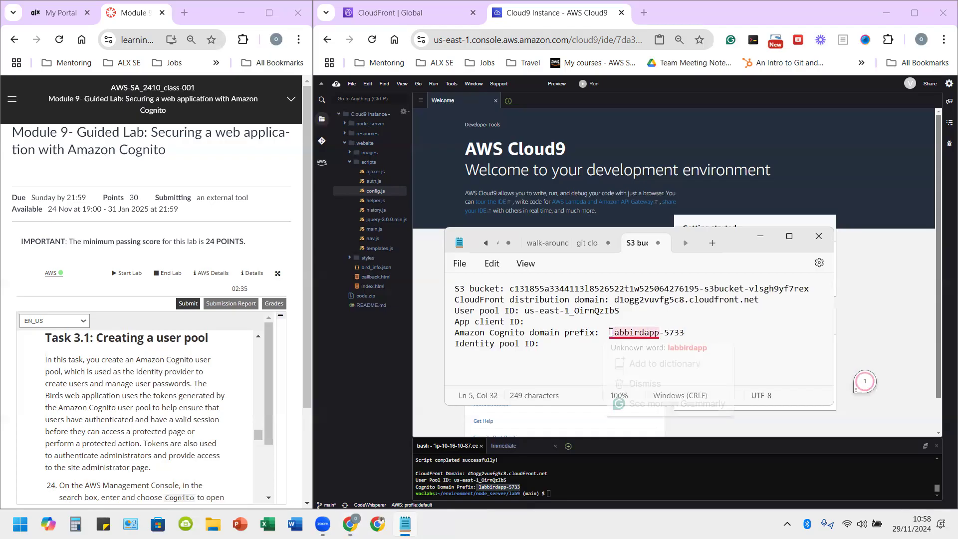
key(BackSpace)
click(529, 320)
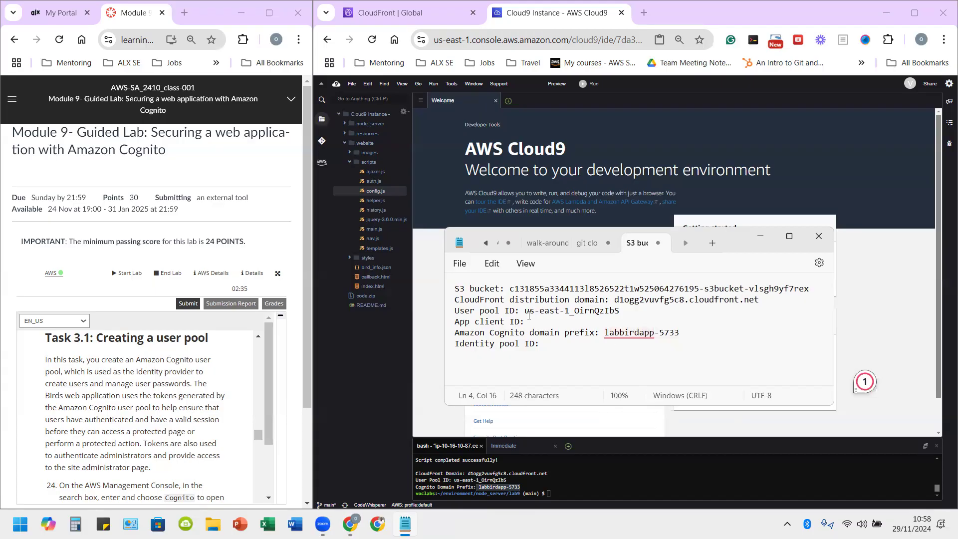
click(599, 488)
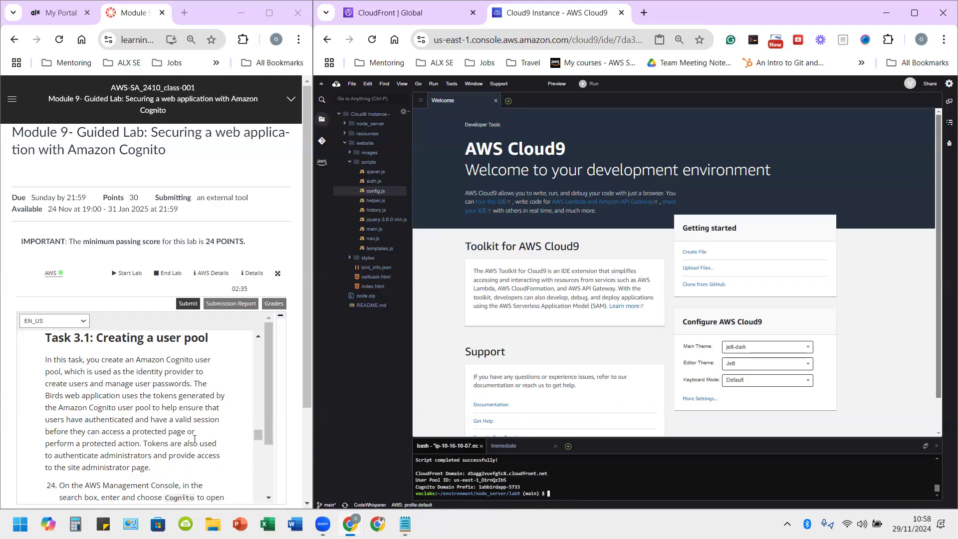
Step: Skim the lab instructions past Task 3.1 and read Task 3.2, instructions 38 to 41, on adding users to the user pool
scroll(168, 429, up, 4)
scroll(168, 429, down, 2)
scroll(168, 429, up, 1)
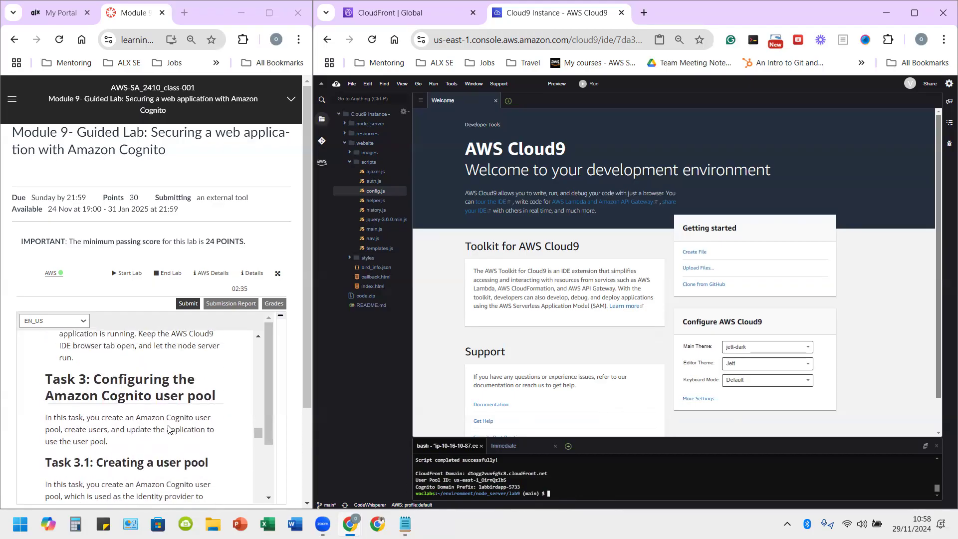
scroll(169, 429, down, 2)
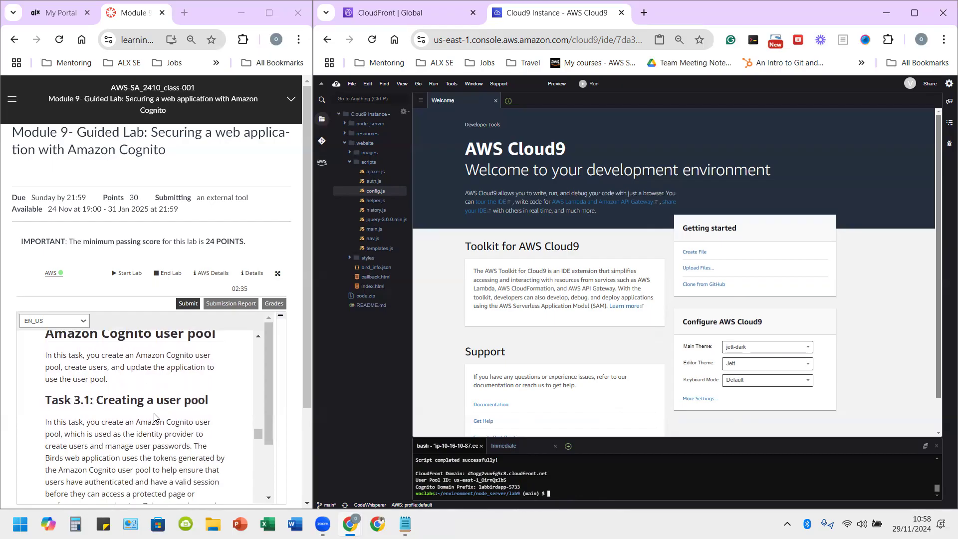
scroll(154, 417, down, 10)
scroll(154, 417, down, 10)
scroll(155, 417, down, 10)
scroll(154, 417, down, 10)
scroll(154, 417, down, 10)
scroll(154, 414, down, 3)
scroll(100, 379, up, 3)
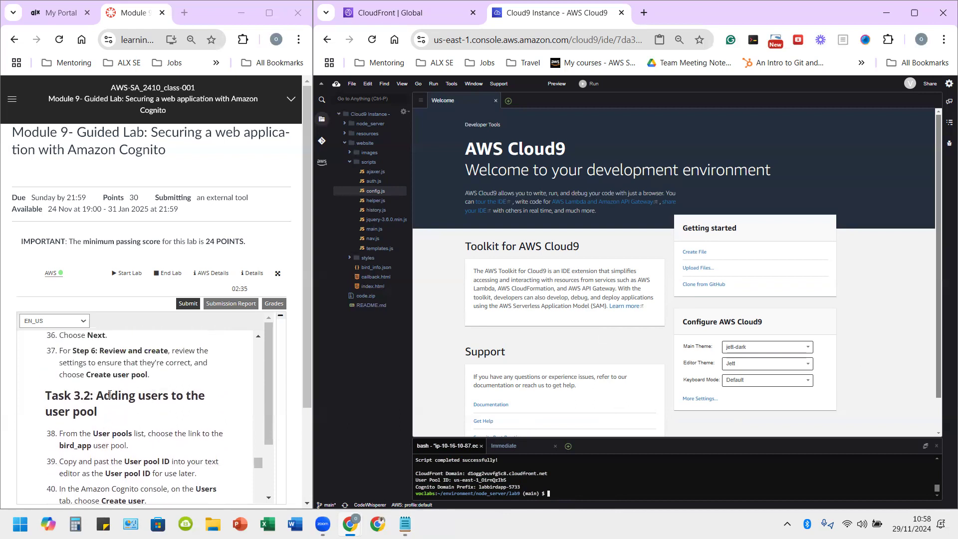
scroll(105, 394, down, 2)
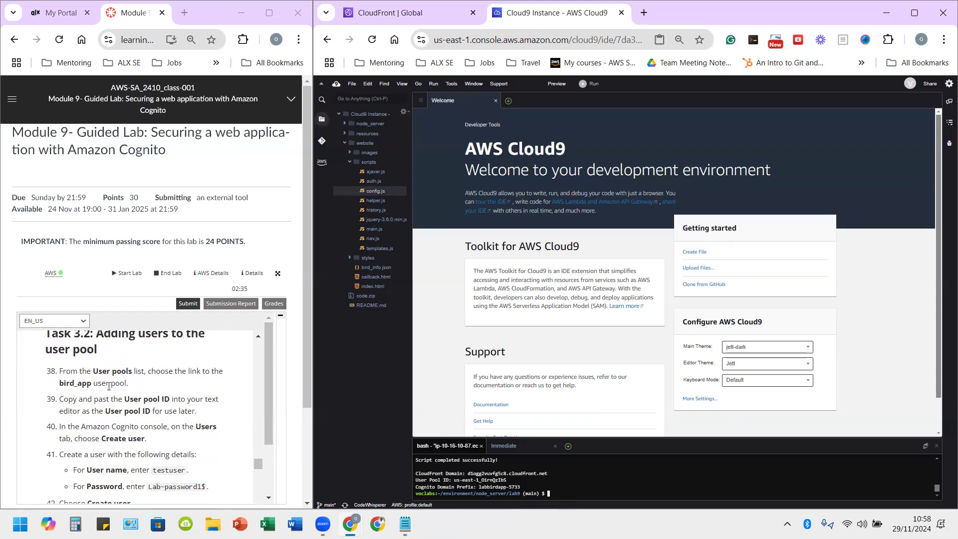
scroll(158, 394, up, 4)
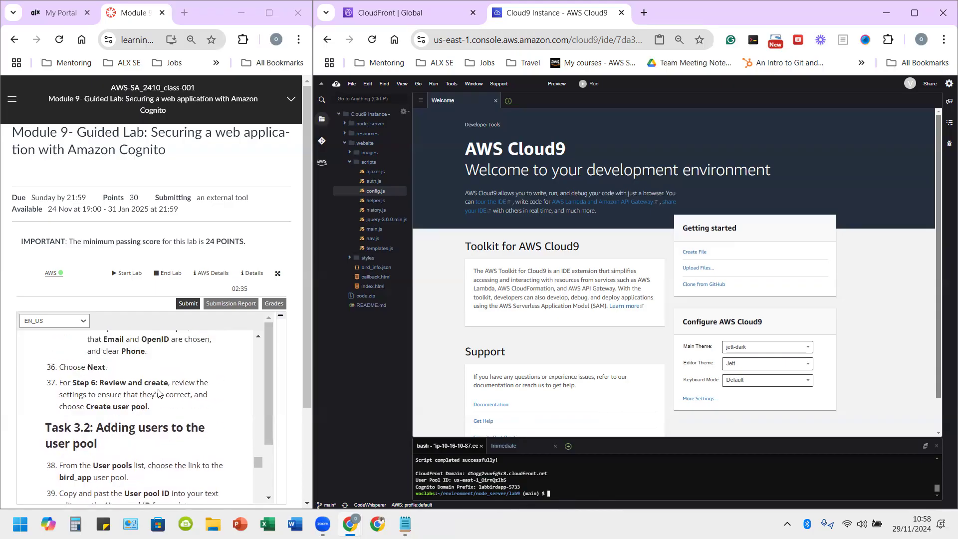
scroll(158, 394, down, 2)
scroll(159, 395, down, 2)
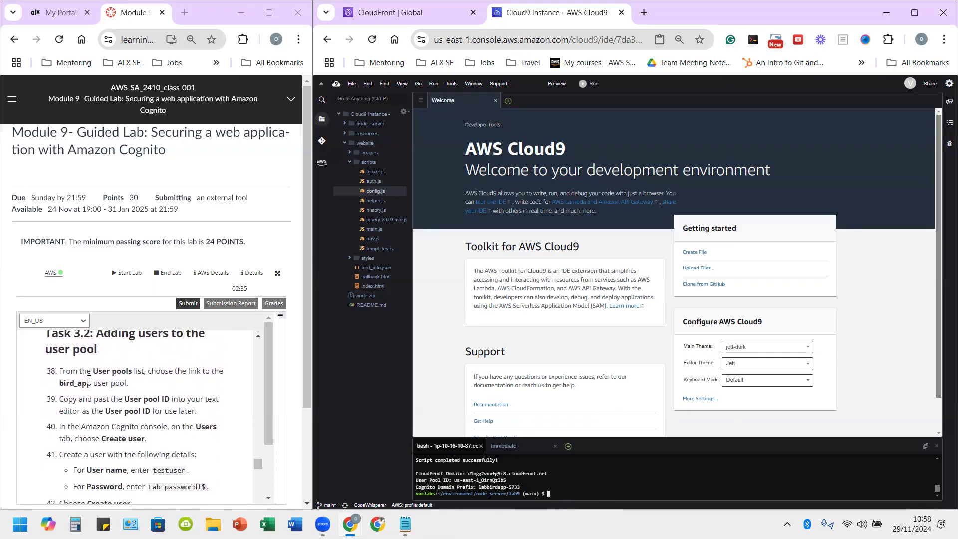
scroll(89, 380, up, 6)
scroll(88, 380, down, 6)
Step: Search the AWS console for cognito, open the Cognito service, and highlight the user pool name bird_app in instruction 38
click(413, 15)
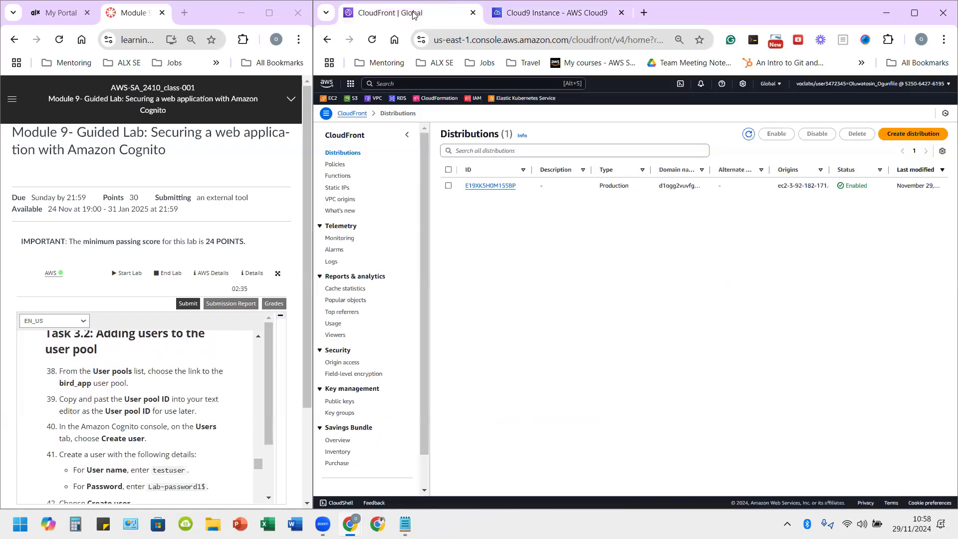
click(398, 85)
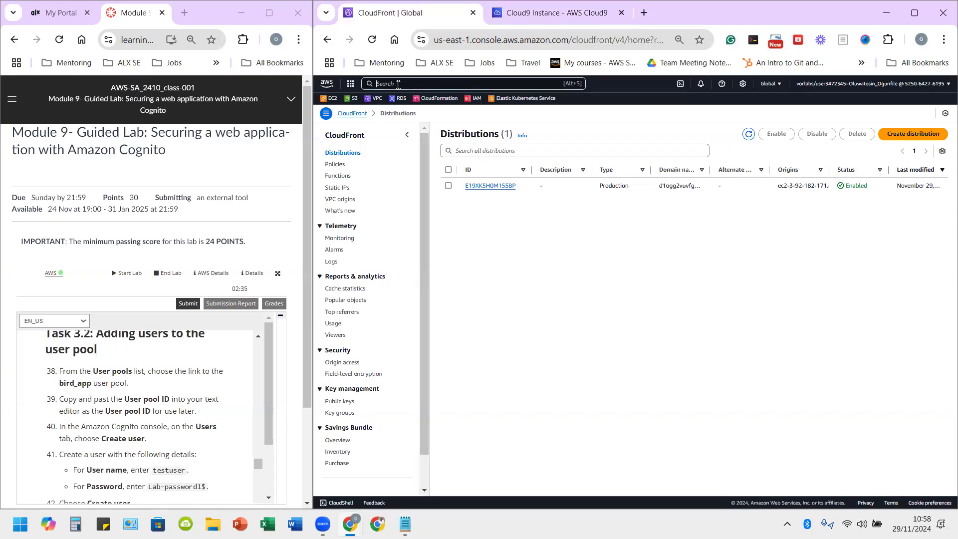
text(co)
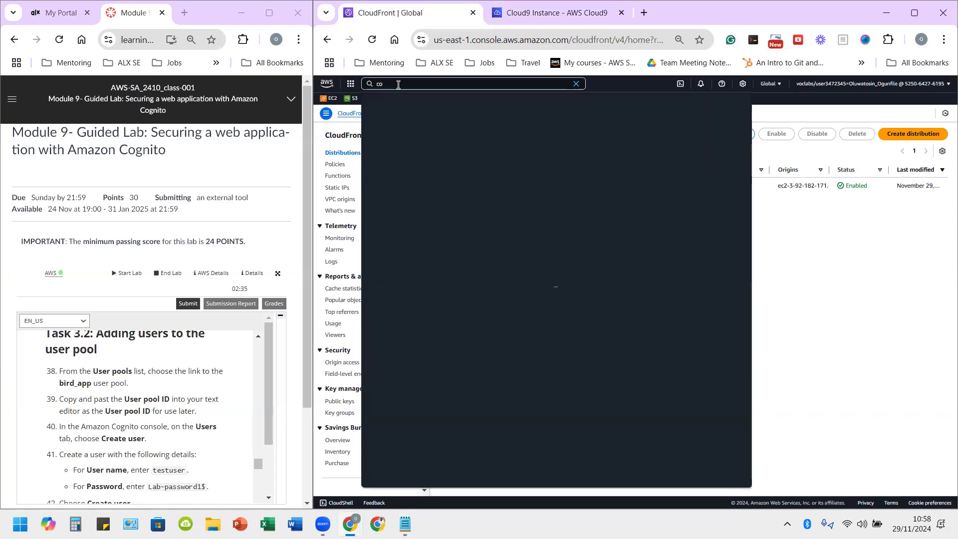
text(gn)
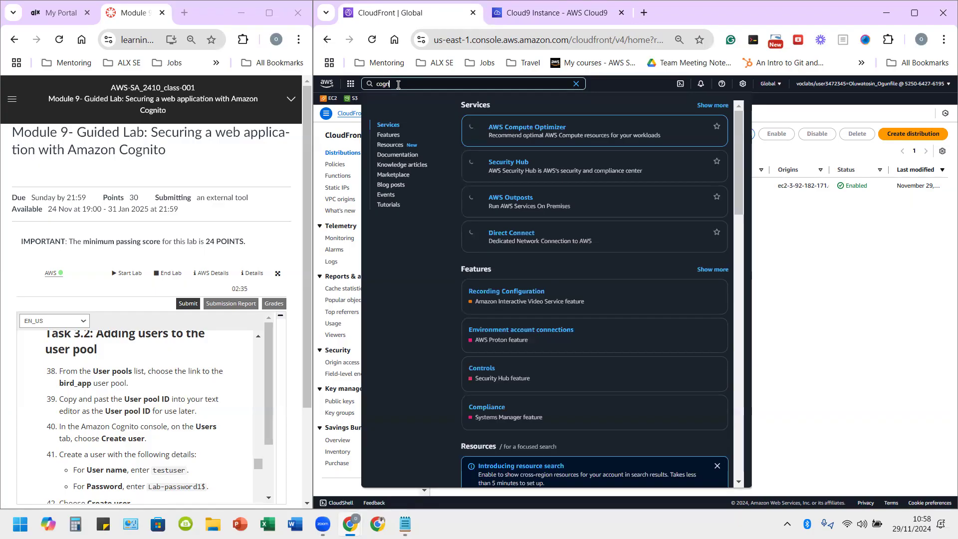
text(ito)
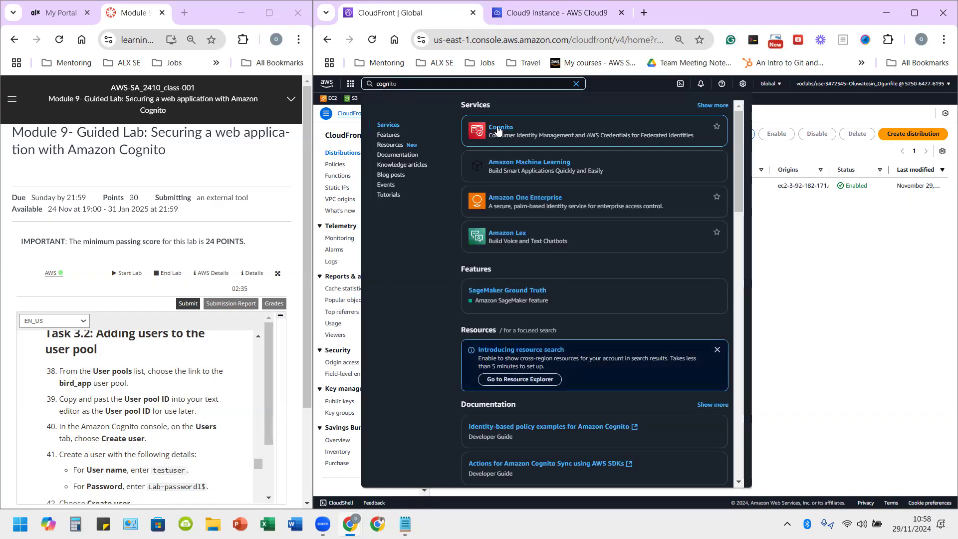
click(497, 128)
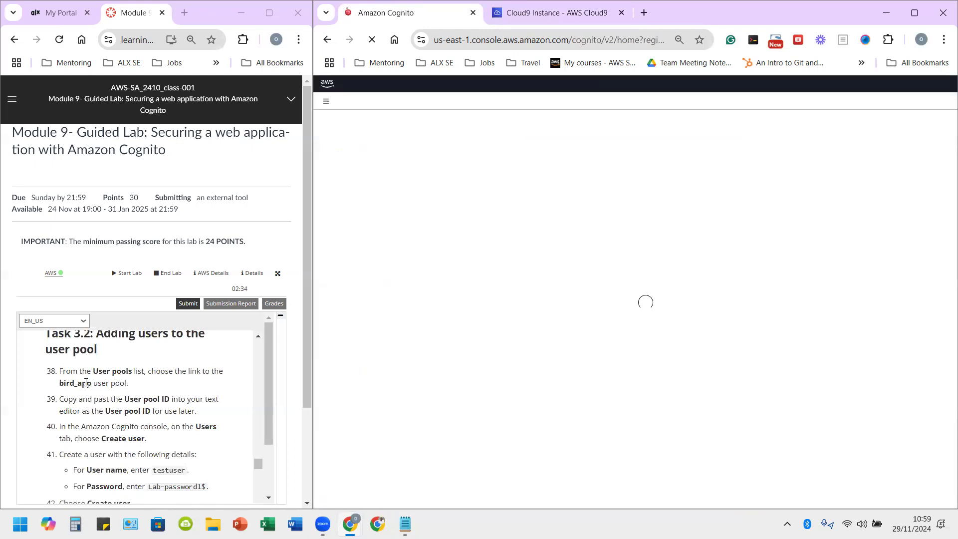
drag(91, 383, 54, 384)
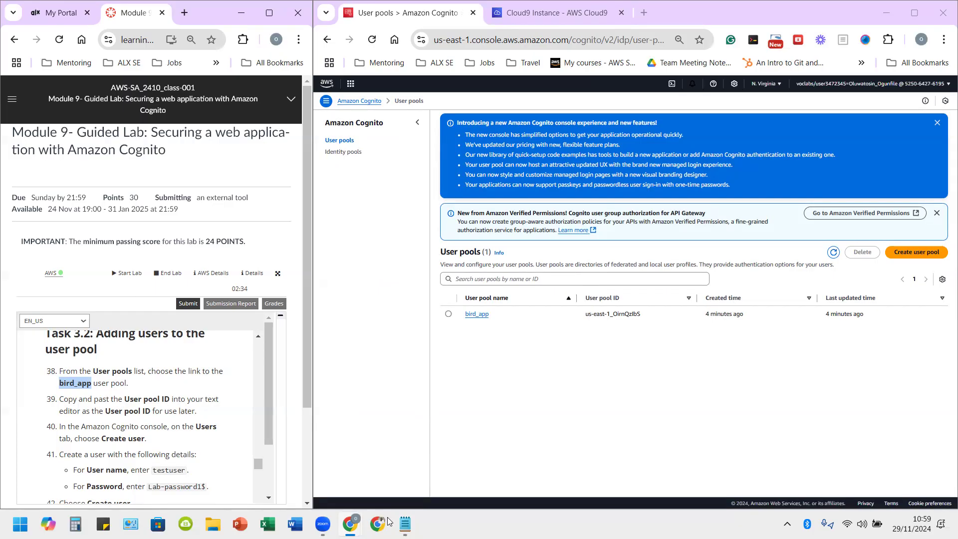
Step: Check the recorded User pool ID in the Notepad notes, return to the Cognito user pools list, and open the bird_app user pool
click(405, 524)
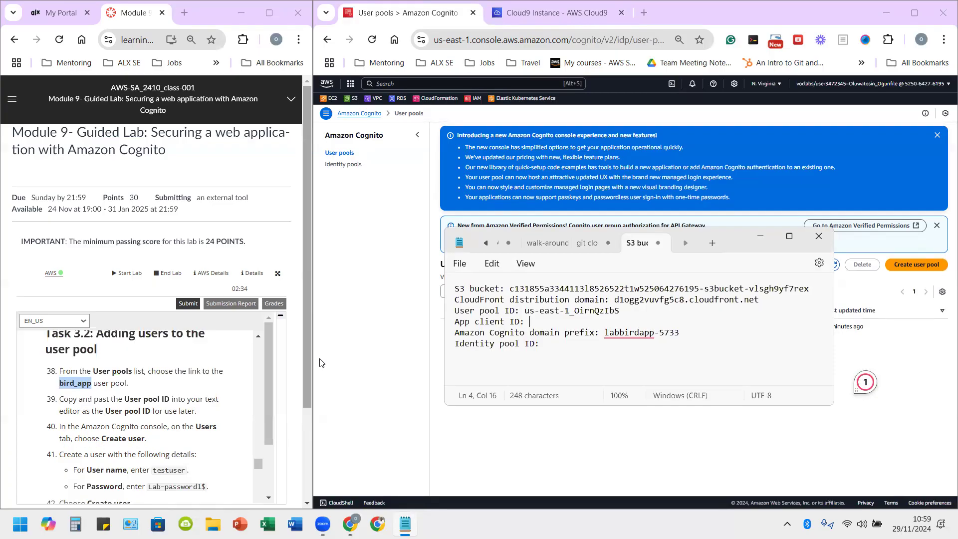
click(350, 360)
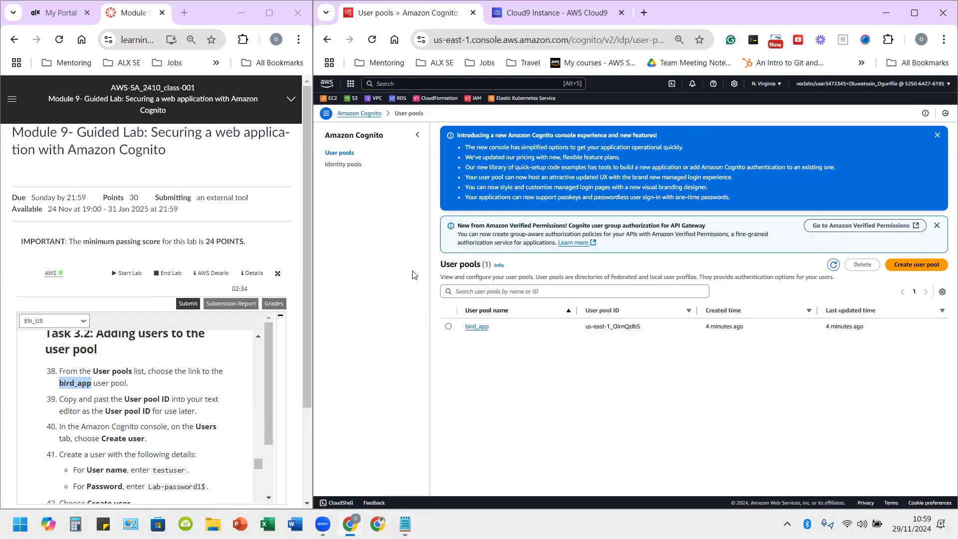
click(368, 115)
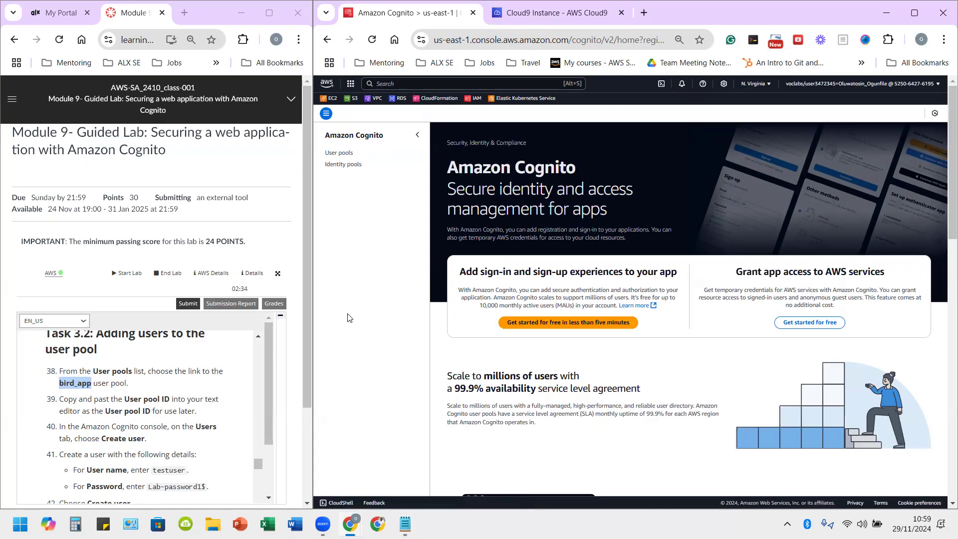
click(348, 154)
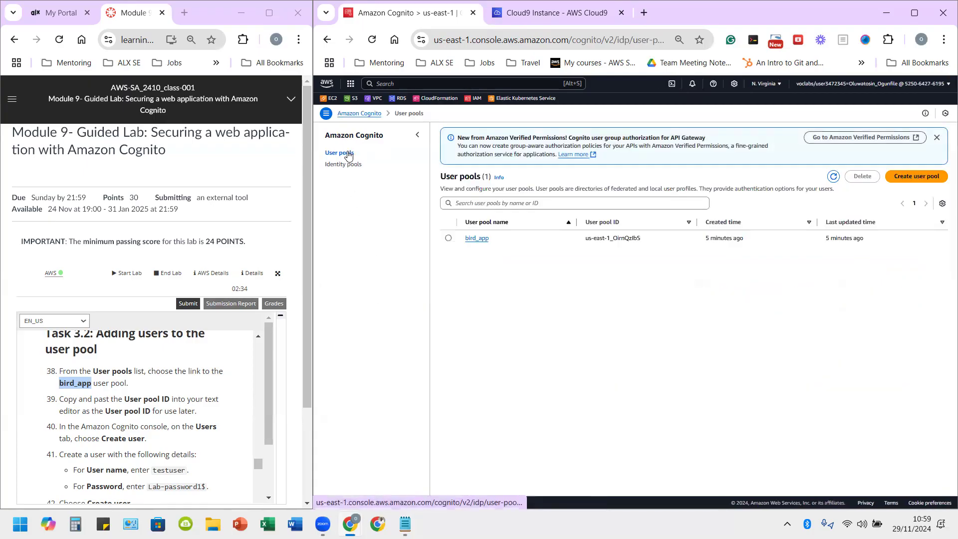
click(478, 240)
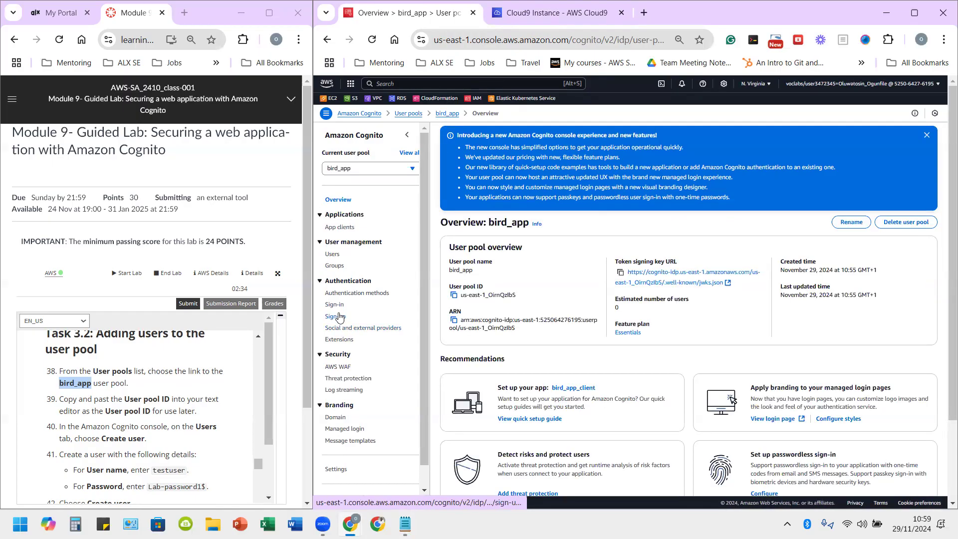
Step: Start creating a user in the bird_app pool with the user name testuser, copied from instruction 41
click(332, 255)
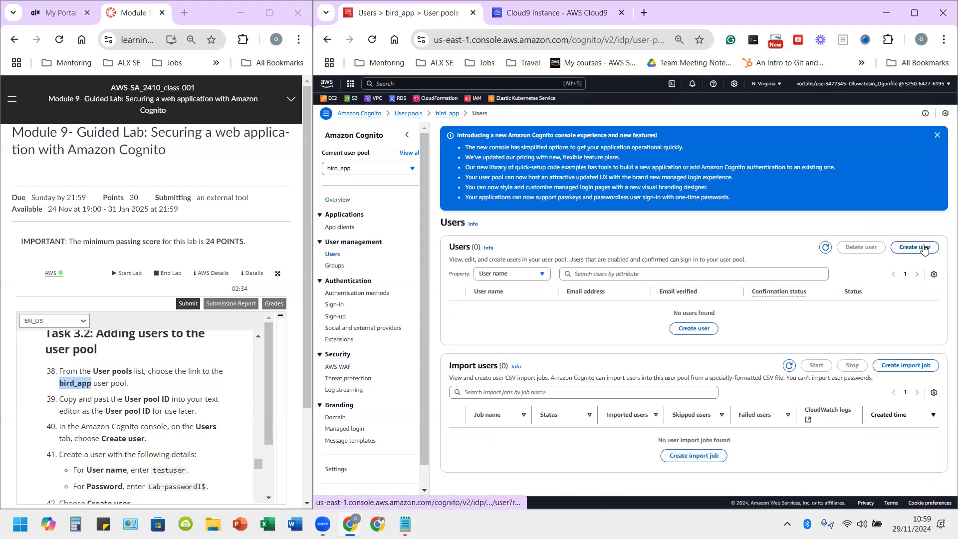
click(924, 248)
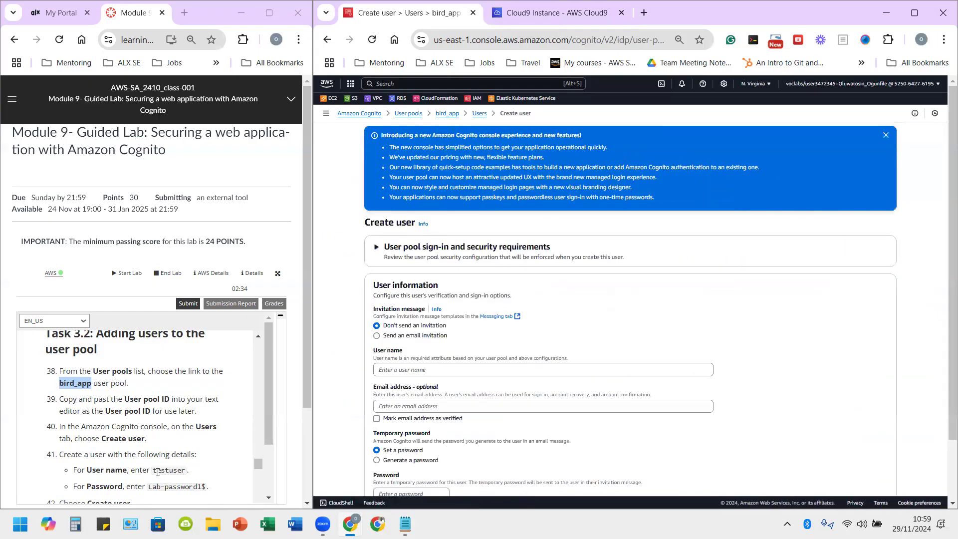
drag(154, 471, 184, 471)
key(super+c)
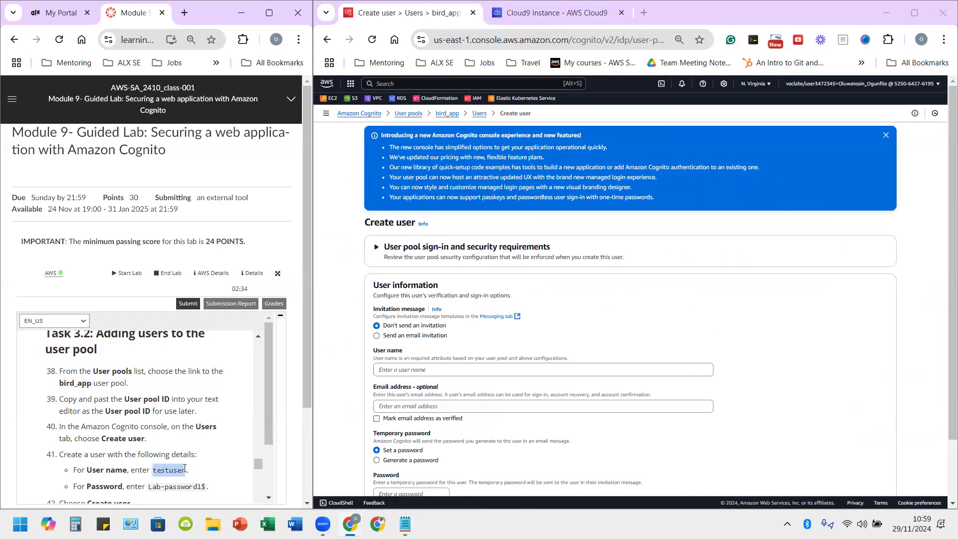
right_click(184, 470)
click(221, 280)
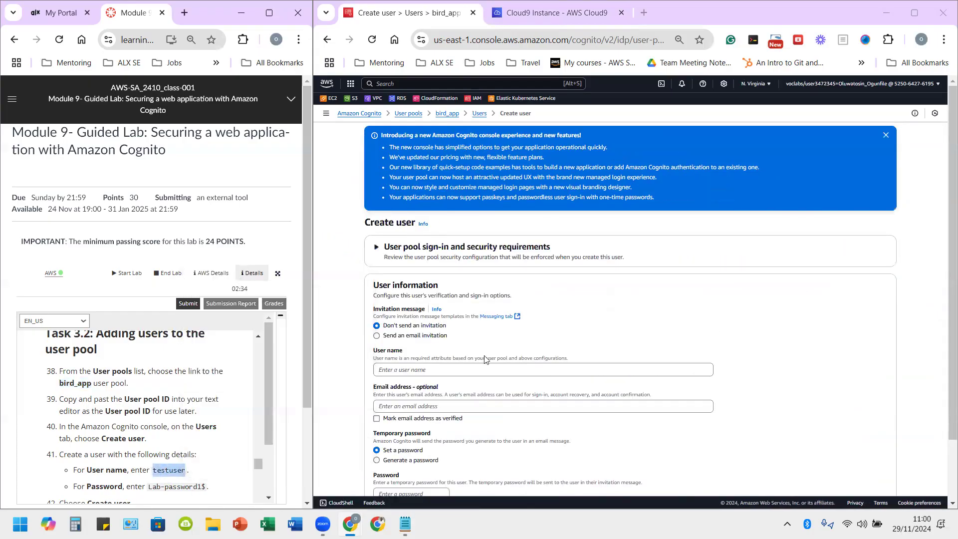
click(435, 369)
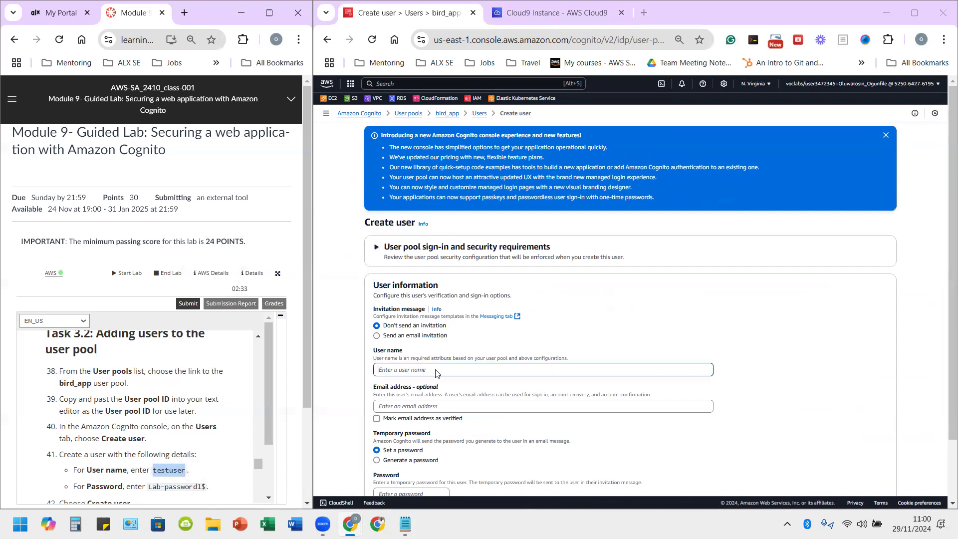
right_click(447, 369)
click(482, 185)
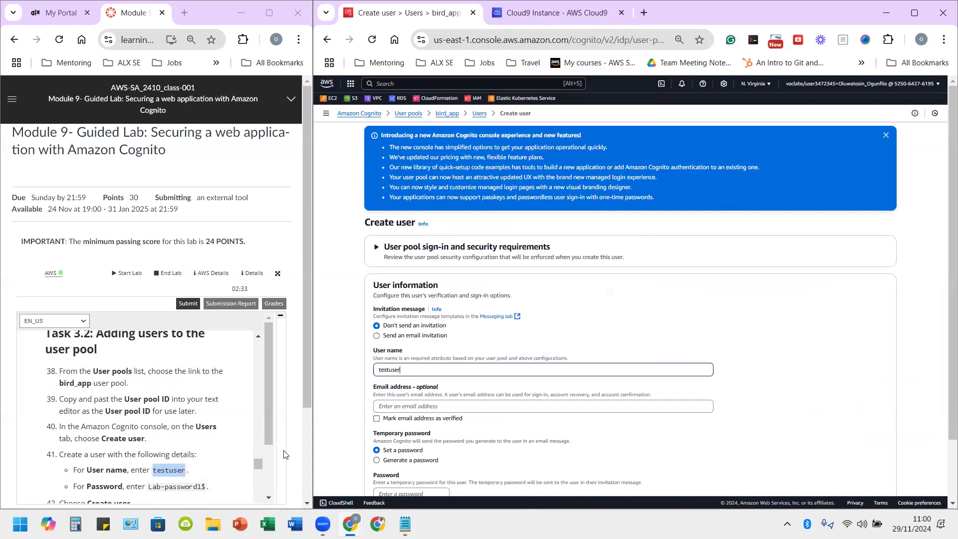
Step: Copy the test user's password from instruction 41 into the temporary password field and create the user
drag(148, 484, 210, 492)
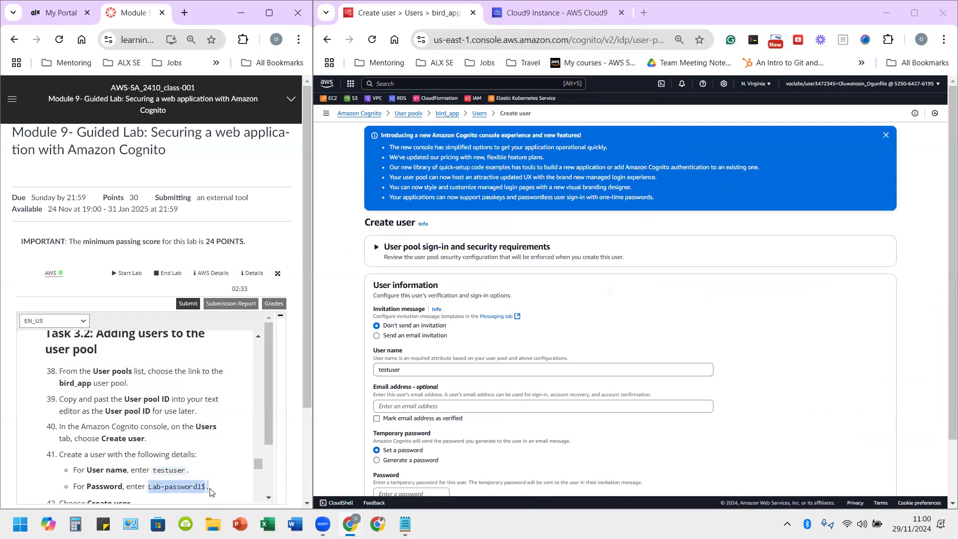
right_click(202, 488)
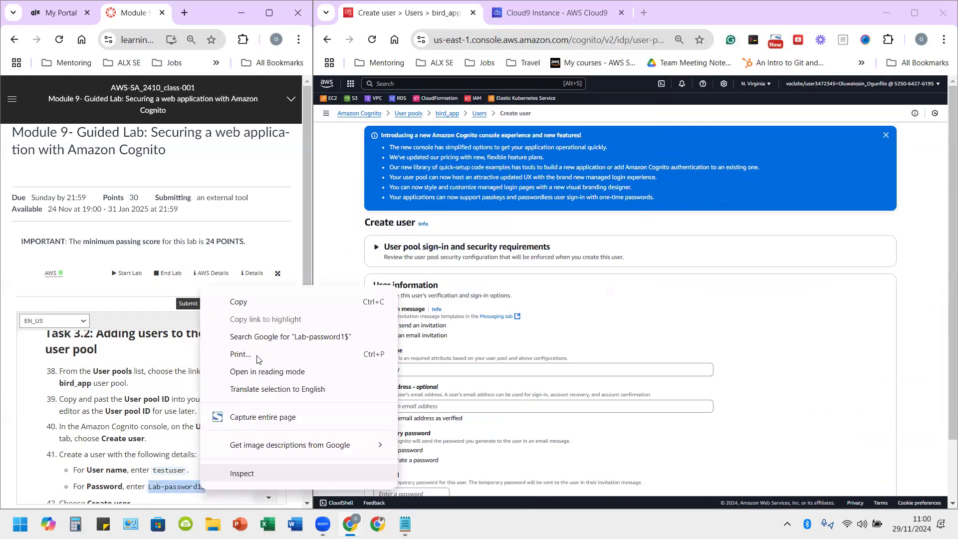
click(236, 360)
scroll(606, 396, down, 1)
scroll(607, 396, down, 2)
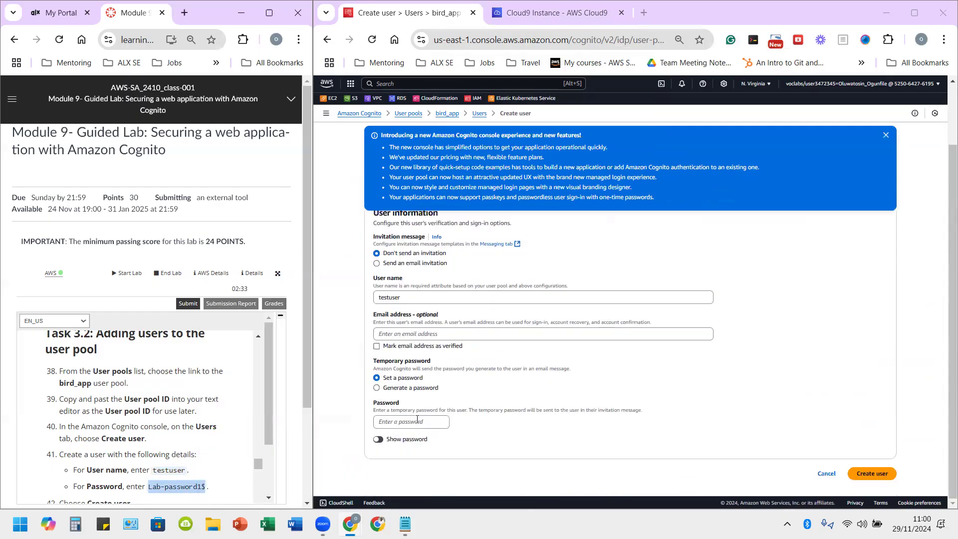
click(415, 422)
right_click(415, 422)
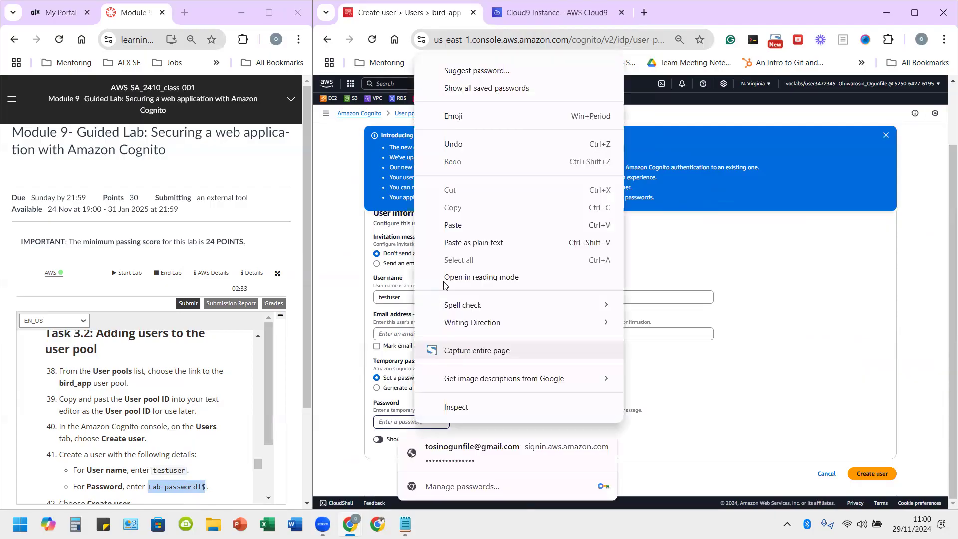
click(462, 225)
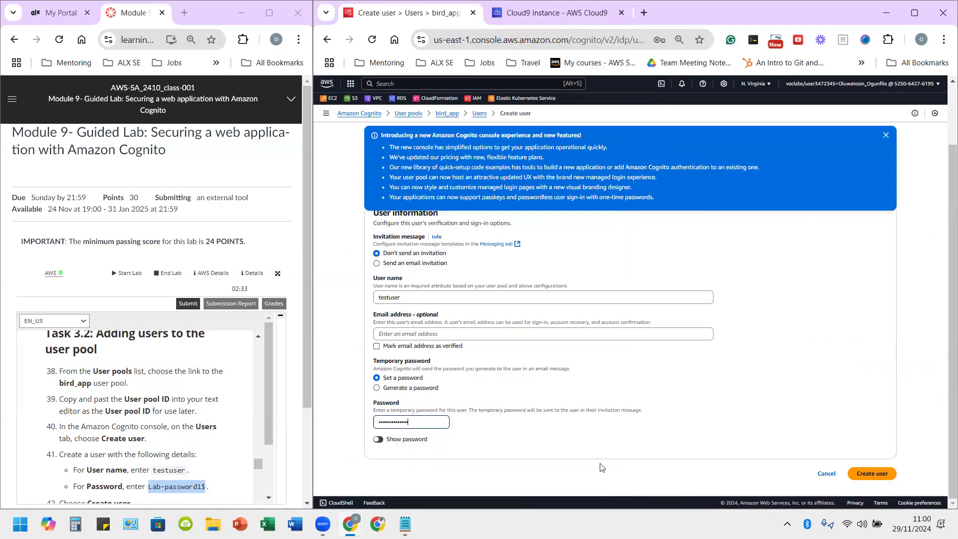
click(881, 483)
Step: Start creating another user in the pool with the user name admin, copied from instruction 43
scroll(109, 452, down, 2)
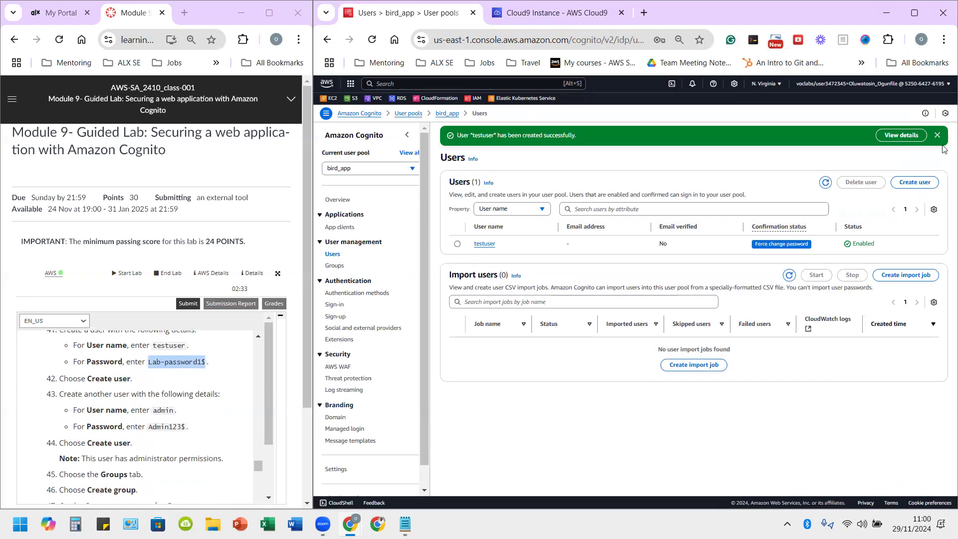
click(921, 182)
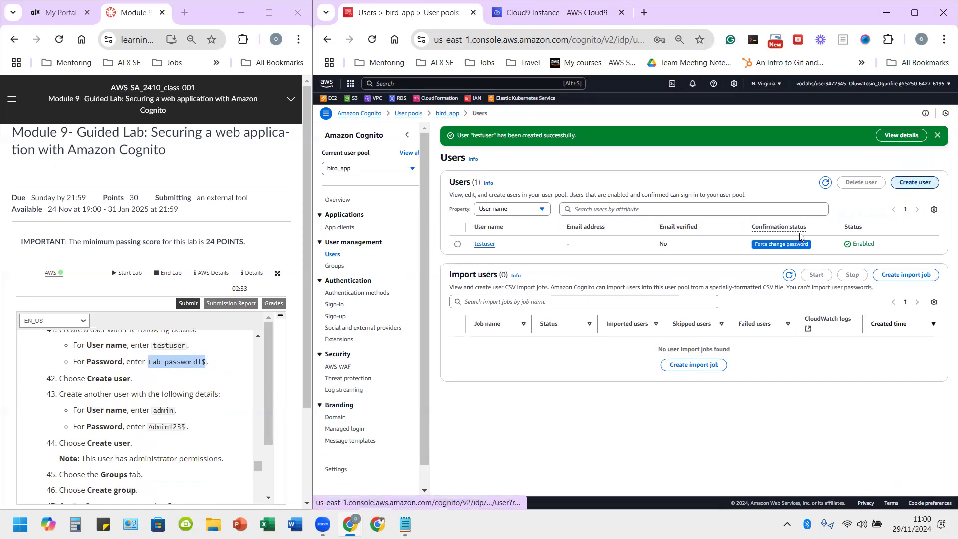
drag(153, 411, 174, 410)
right_click(173, 412)
click(155, 411)
double_click(168, 412)
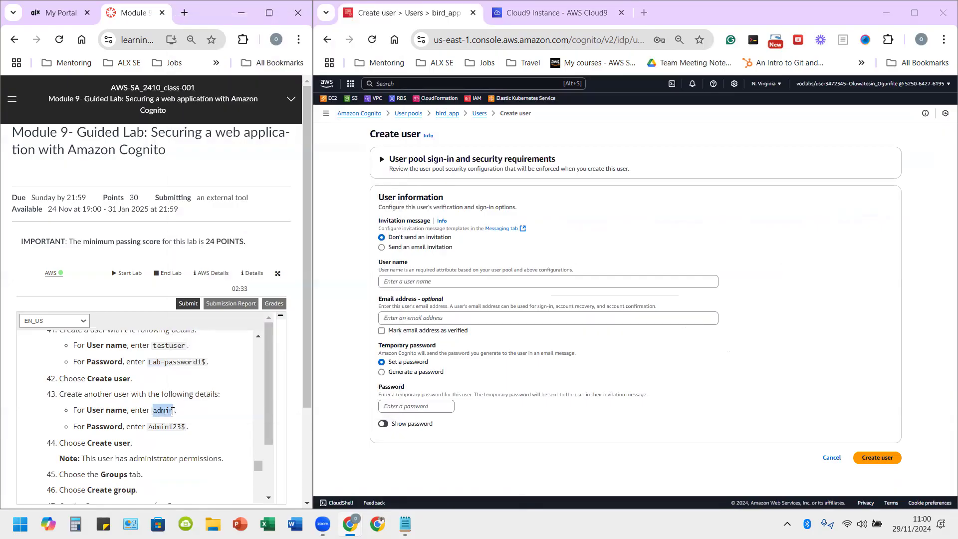
right_click(172, 411)
click(295, 231)
click(420, 281)
right_click(422, 281)
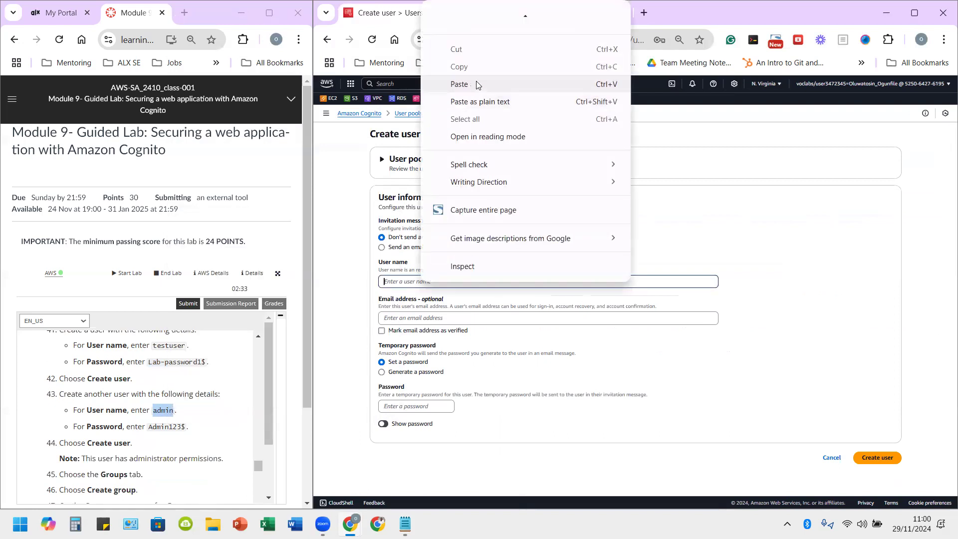
click(476, 84)
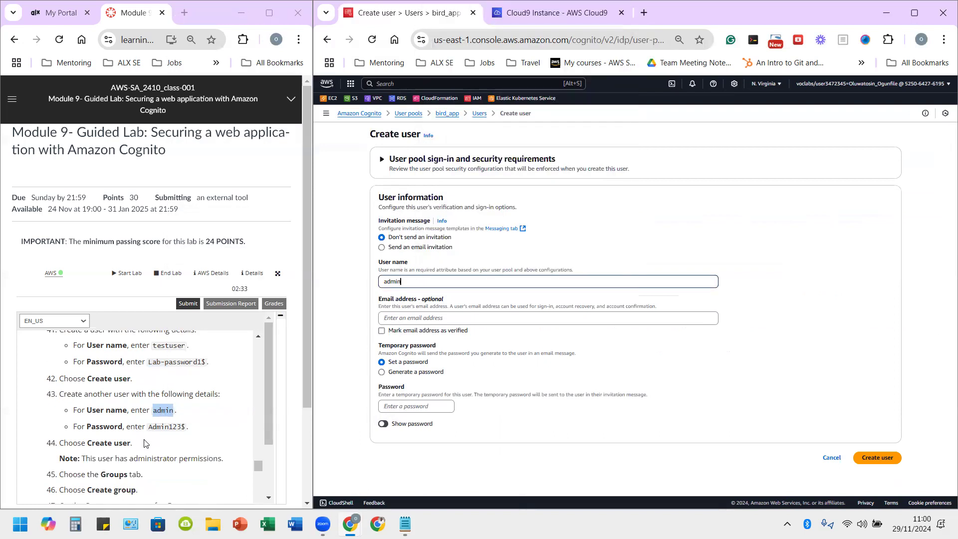
Step: Copy the admin user's password from instruction 43 of the lab
drag(150, 427, 188, 429)
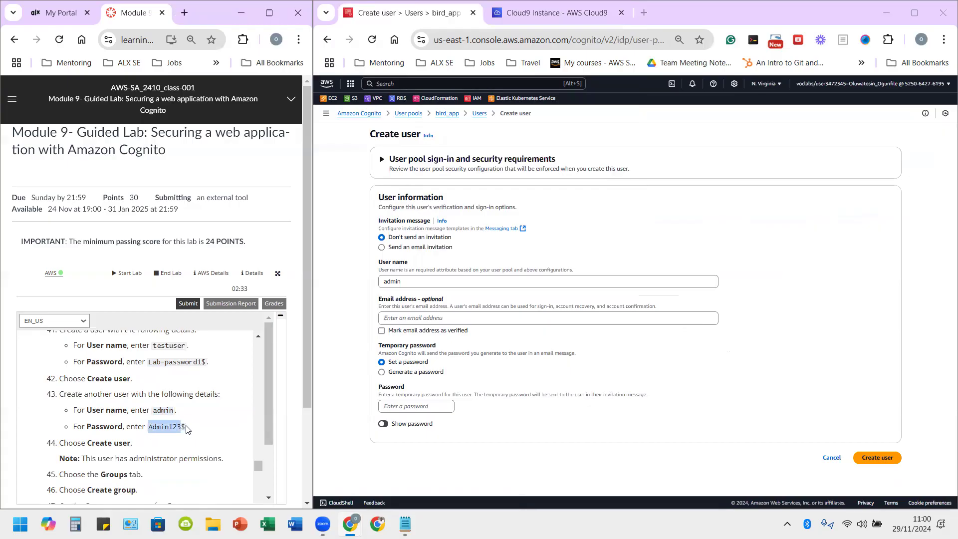
right_click(180, 428)
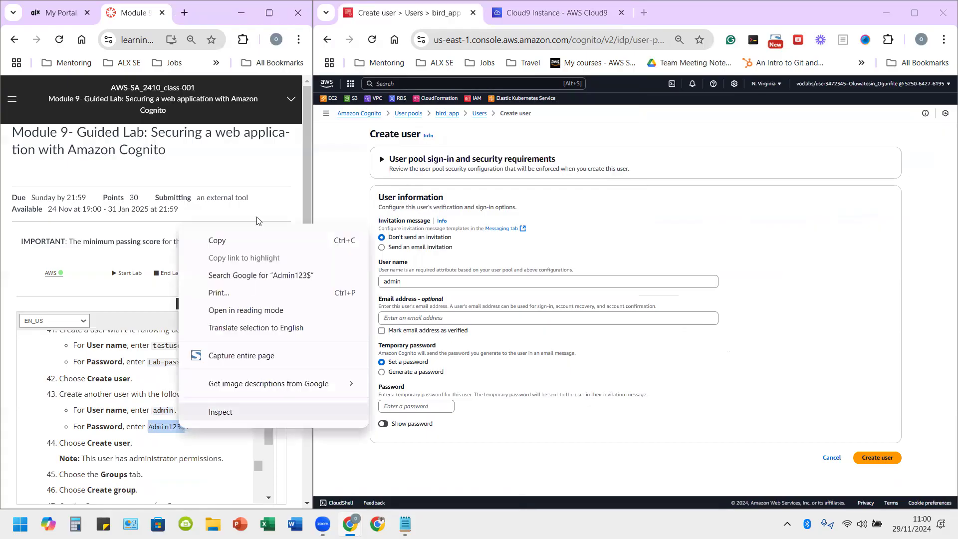
click(239, 240)
Step: Try to create the admin user with the copied password pasted into the optional email address field
click(424, 319)
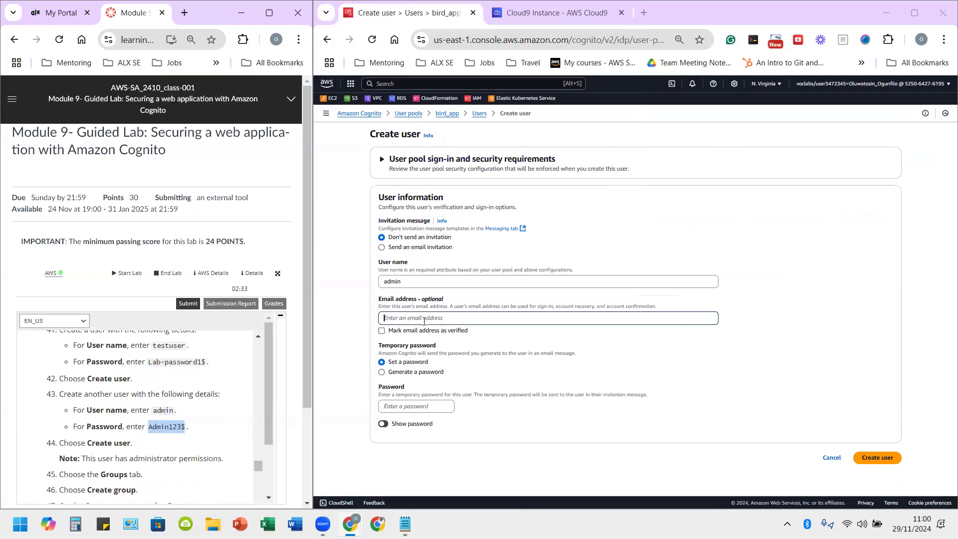
right_click(424, 320)
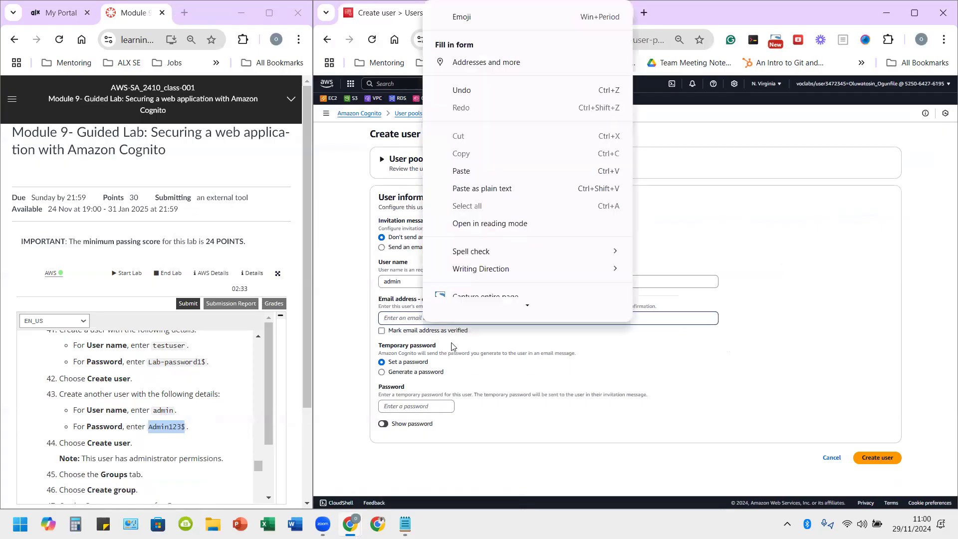
click(465, 178)
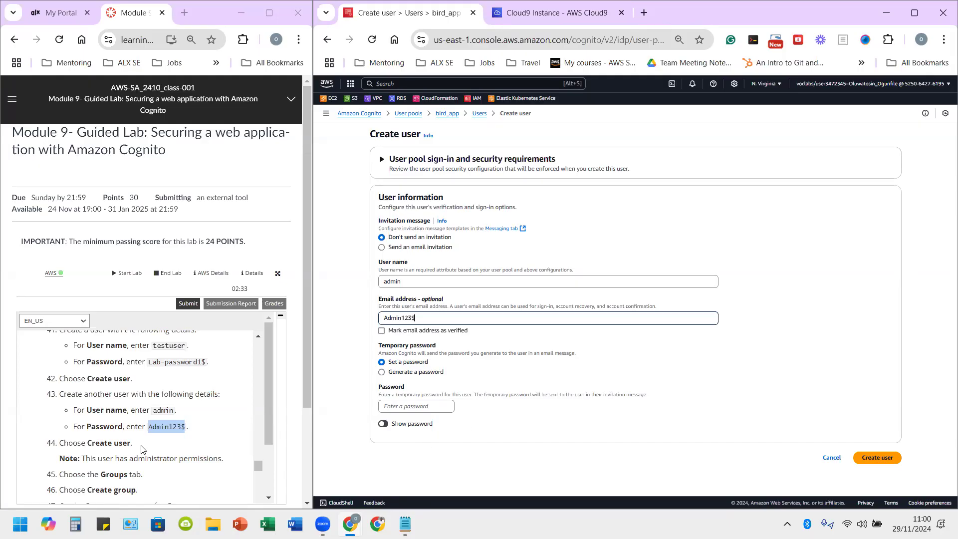
click(168, 430)
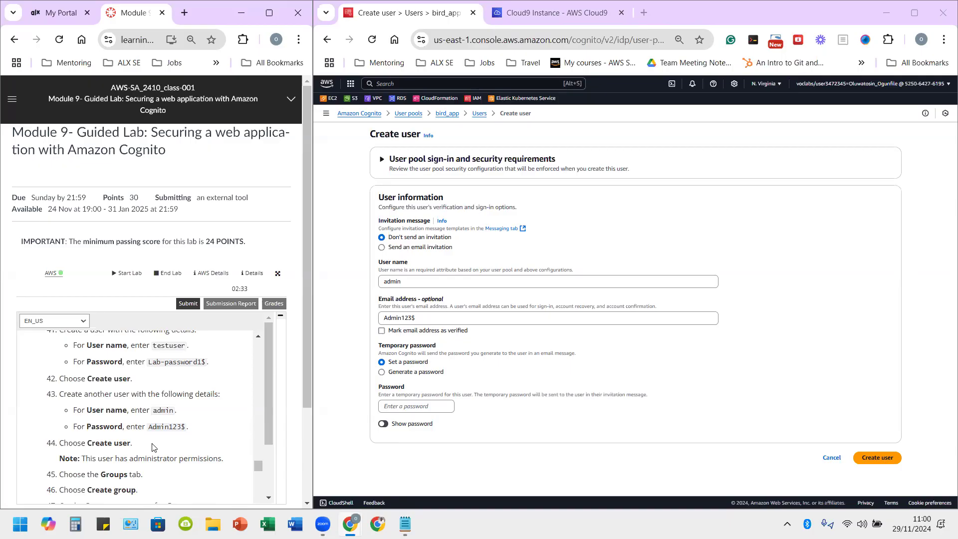
click(878, 458)
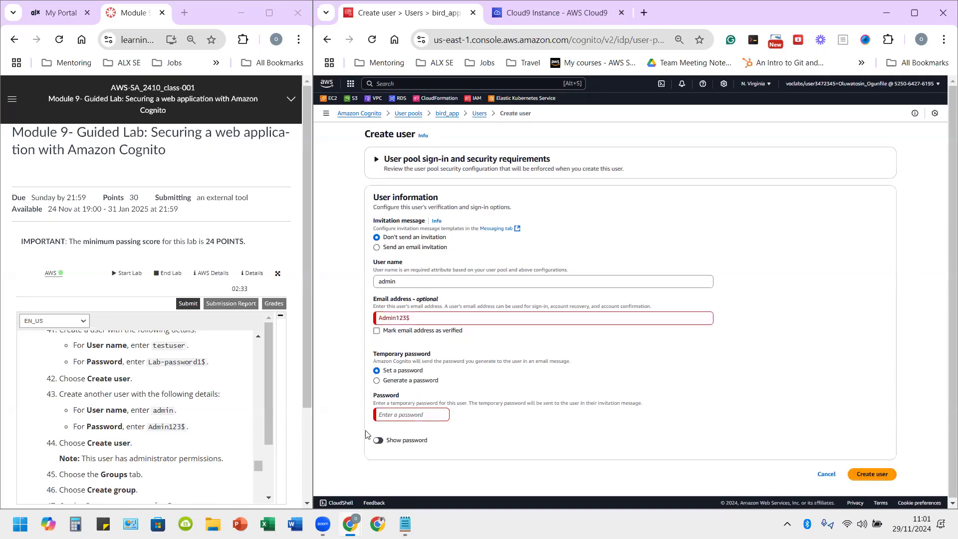
scroll(106, 417, down, 1)
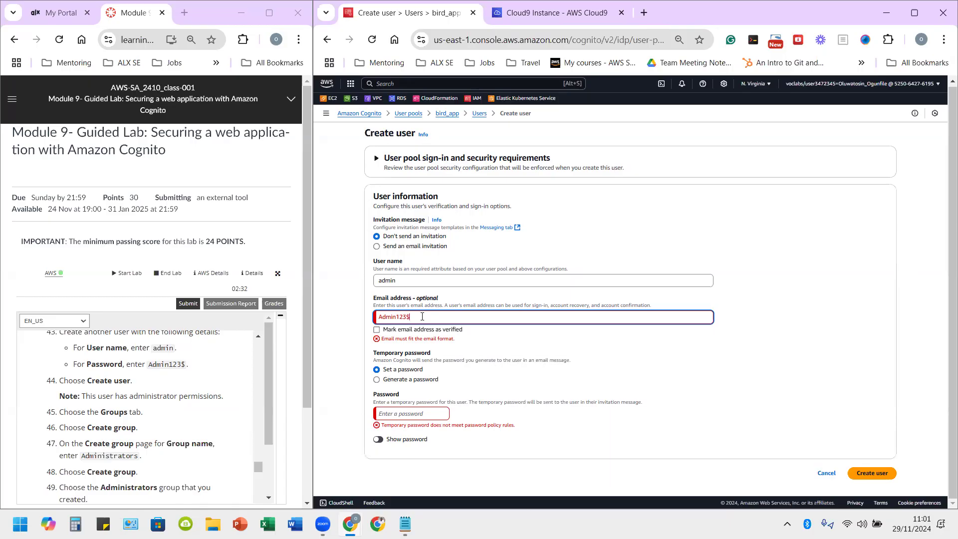
Step: Clear the misplaced password from the admin user's email address field
drag(421, 317, 364, 314)
right_click(393, 318)
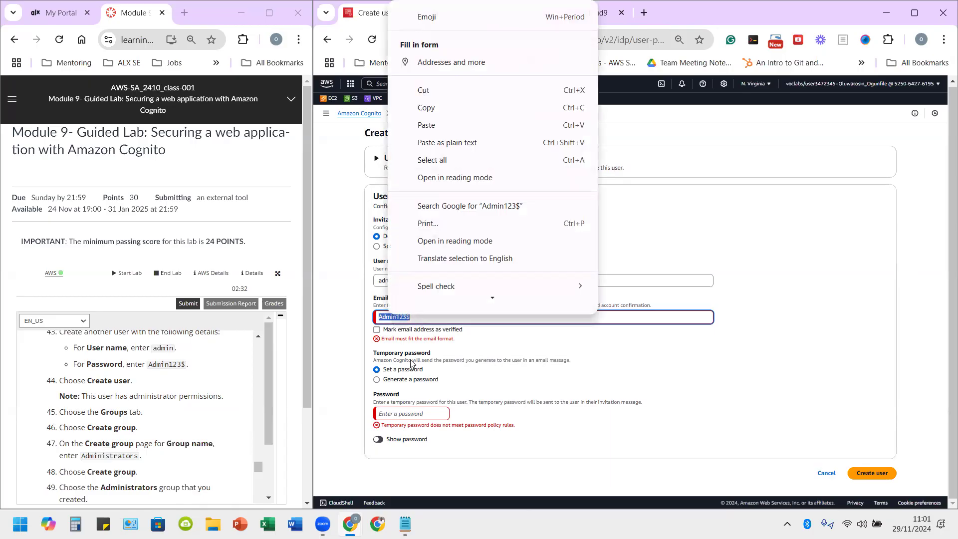
click(456, 319)
key(BackSpace)
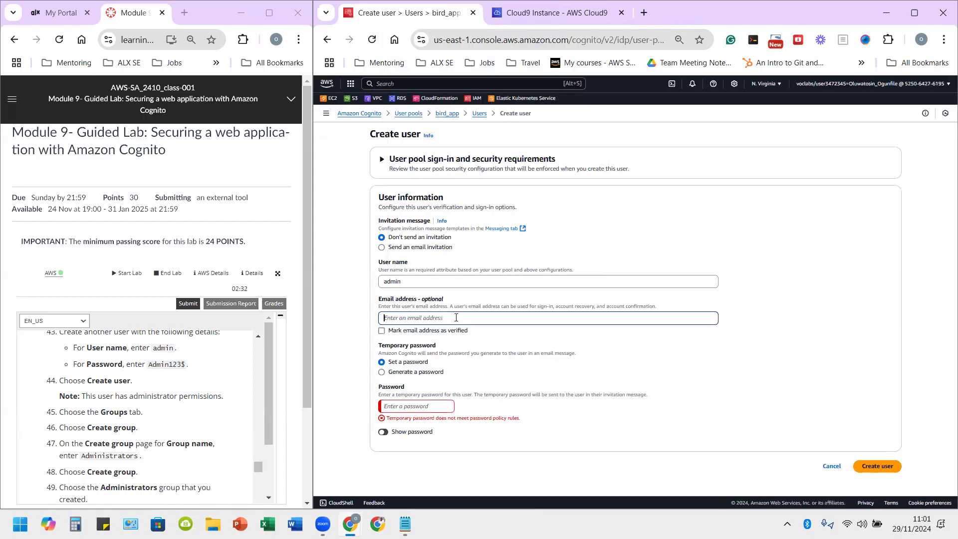
Step: Paste the copied password into the admin user's temporary password field and bring up the clipboard history
right_click(409, 405)
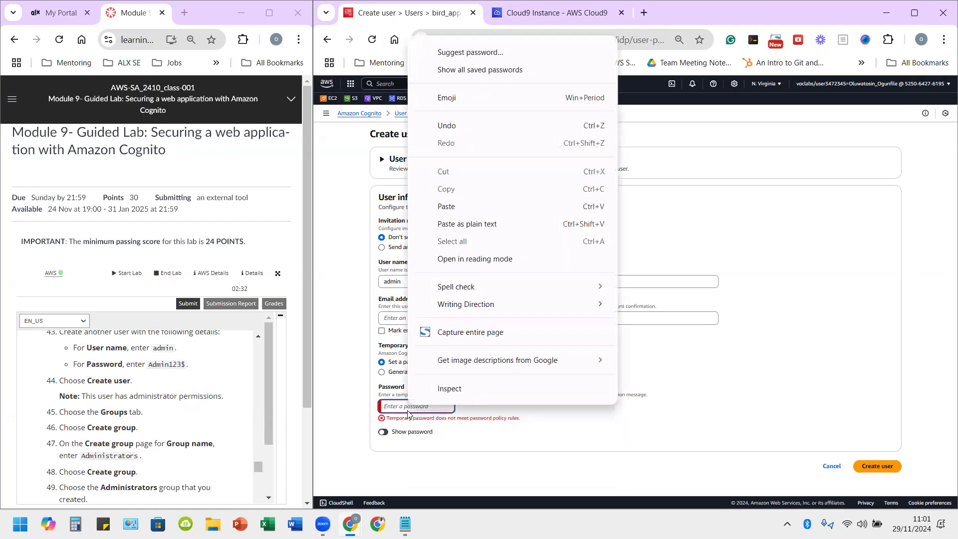
click(397, 406)
right_click(397, 407)
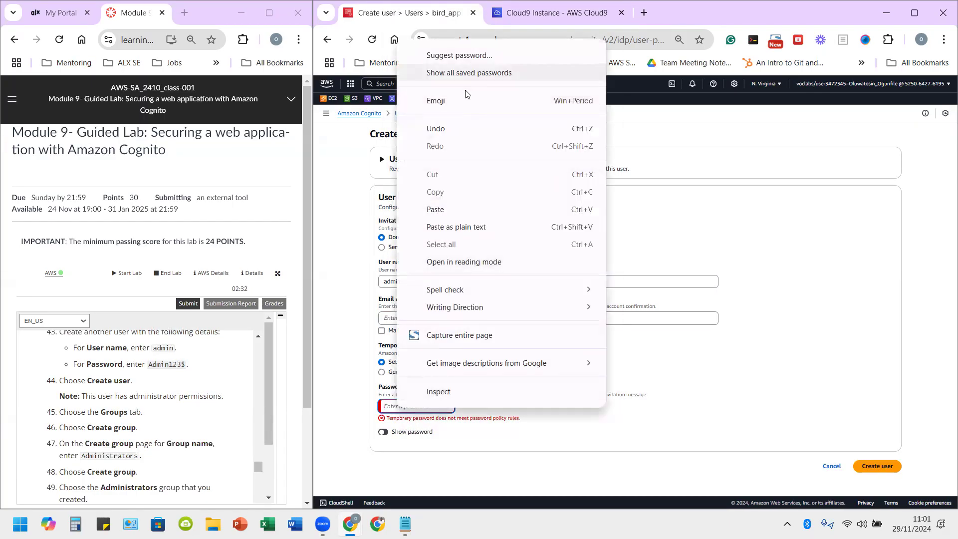
click(452, 209)
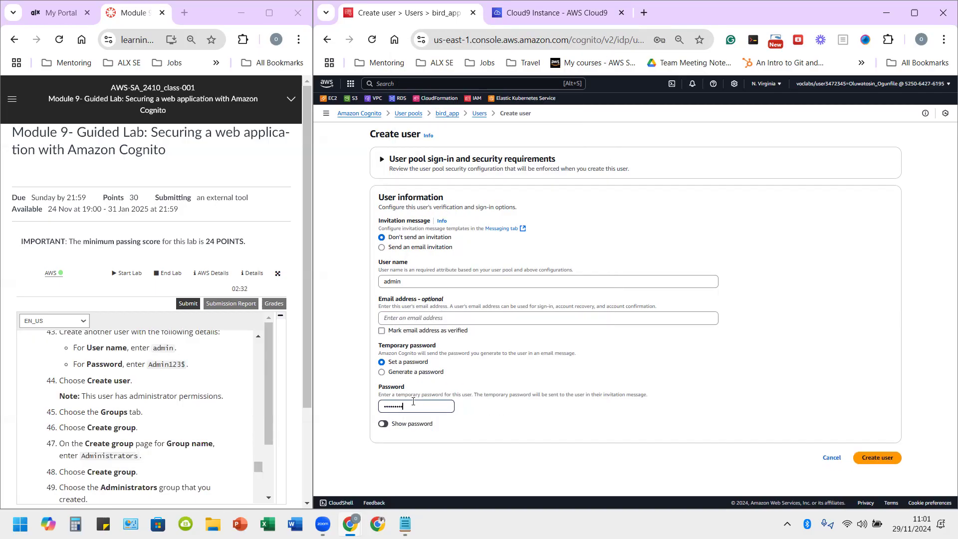
key(super+v)
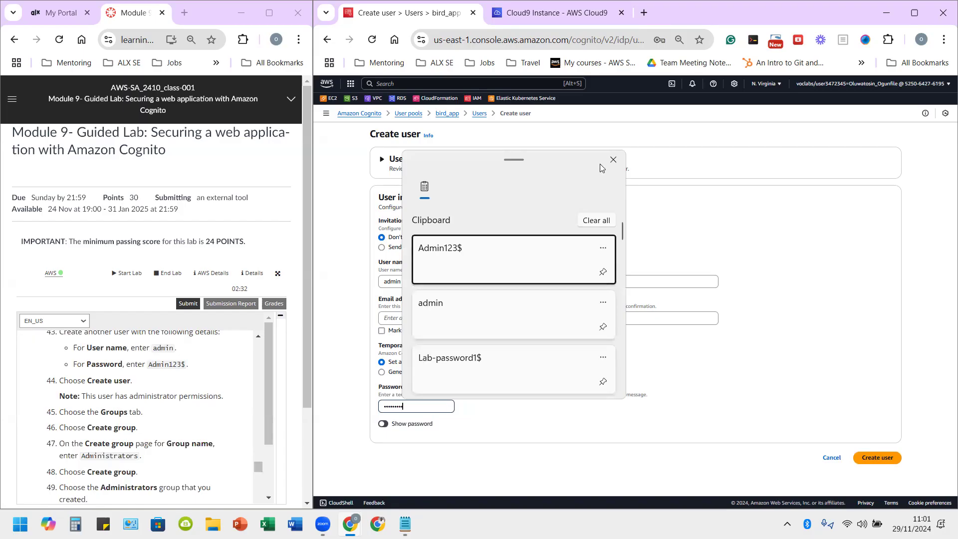
Step: Replace the temporary password with the copied admin password from the clipboard history and create the admin user
click(613, 160)
key(ctrl+a)
key(super+v)
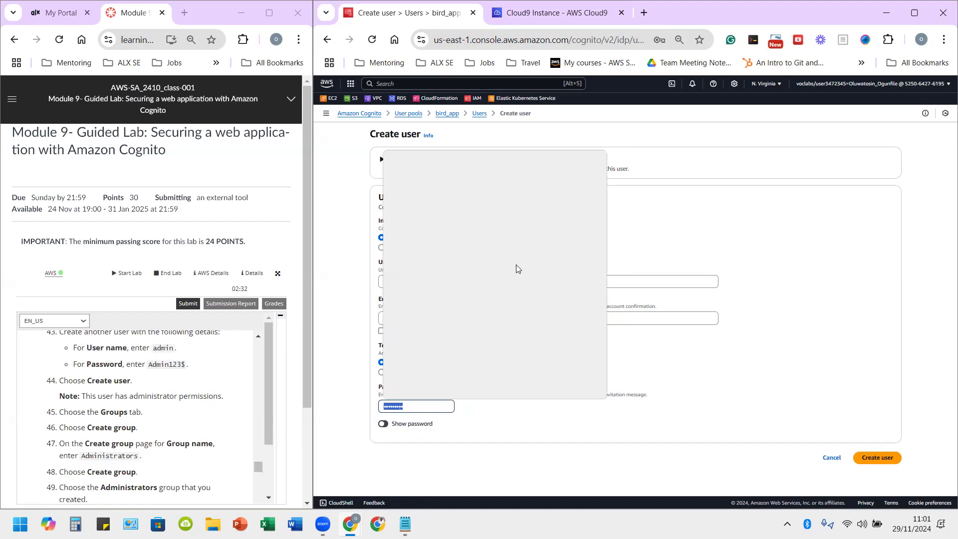
click(470, 256)
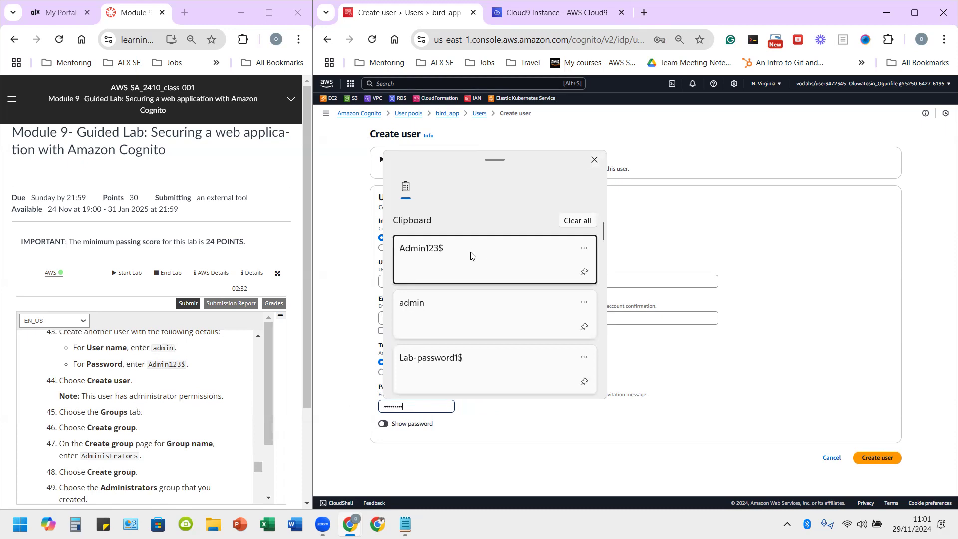
click(871, 460)
click(871, 460)
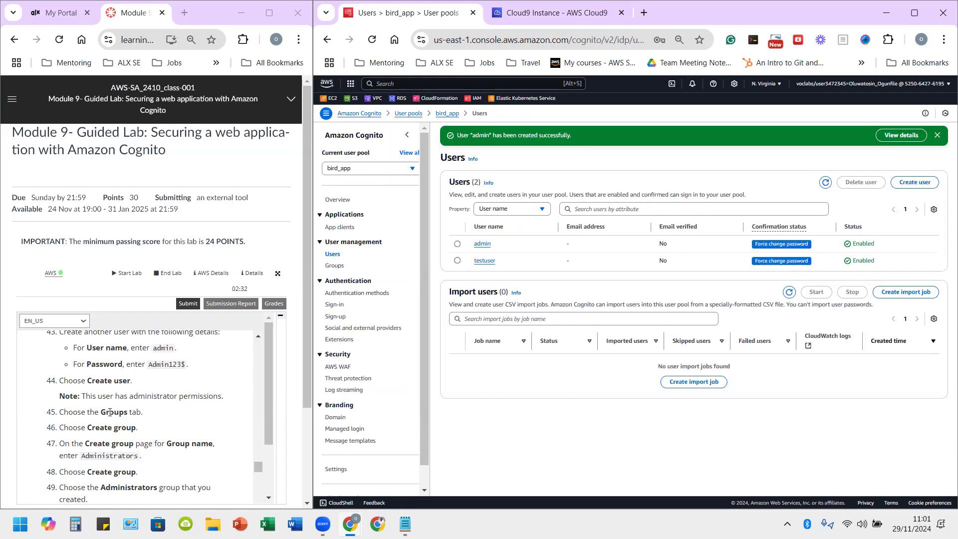
Step: Create a group named Administrators in the bird_app user pool, using the group name copied from the lab instructions
click(335, 266)
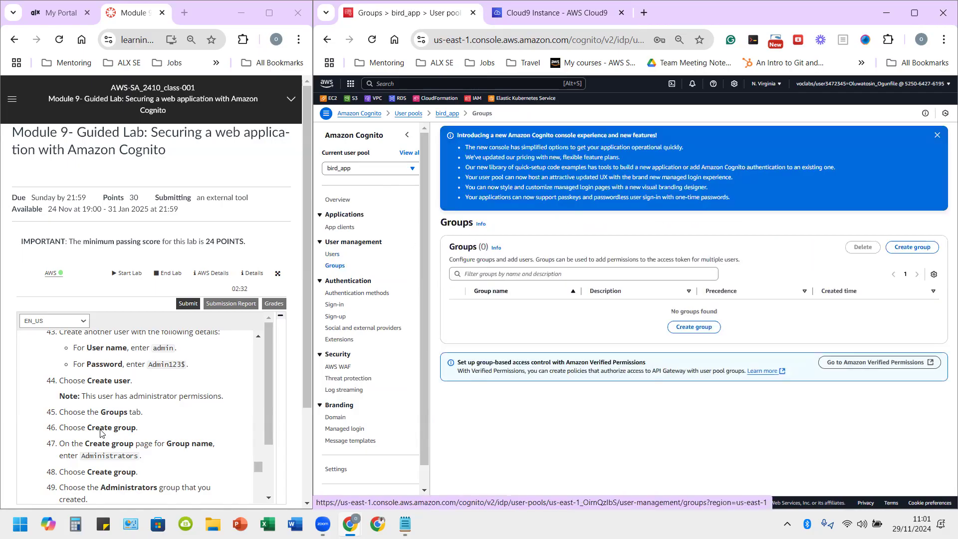
click(694, 327)
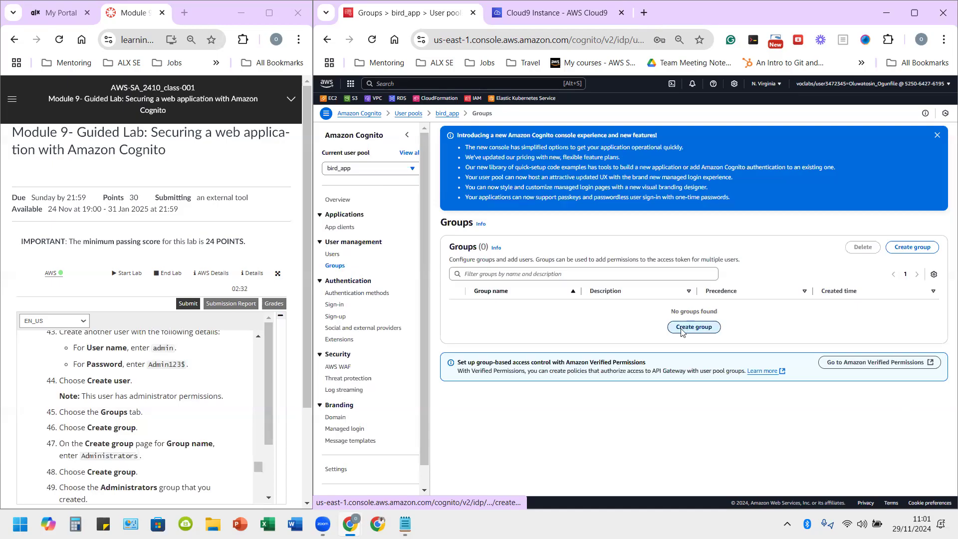
double_click(129, 457)
right_click(134, 456)
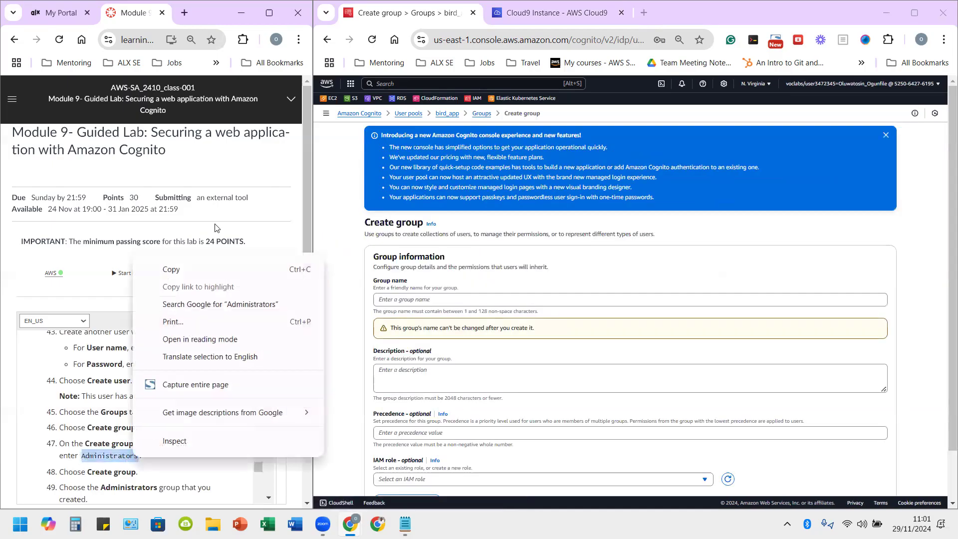
click(216, 270)
click(404, 300)
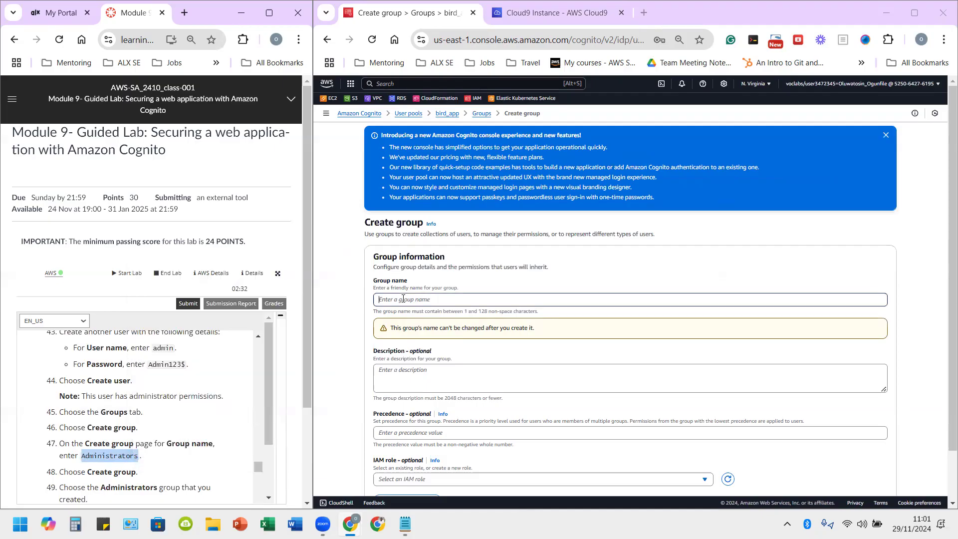
right_click(404, 299)
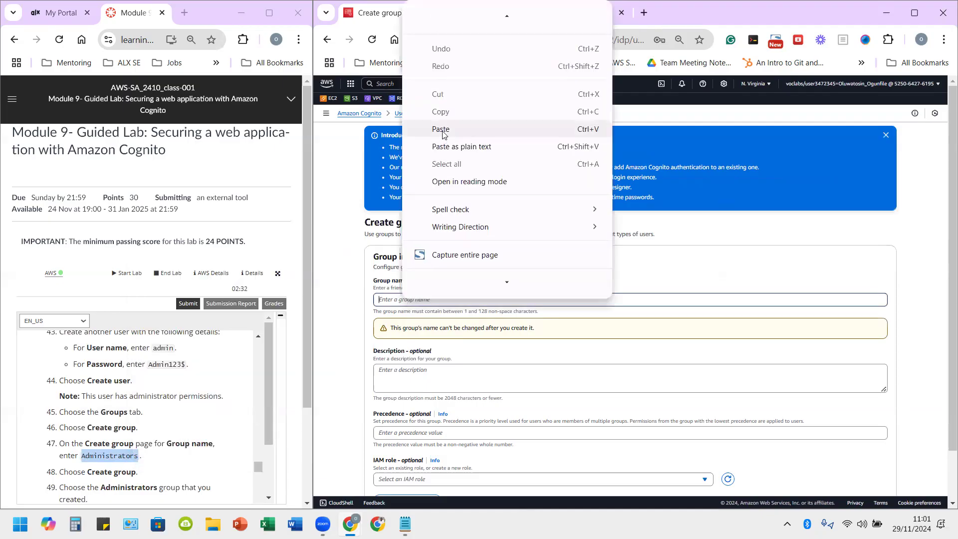
click(442, 131)
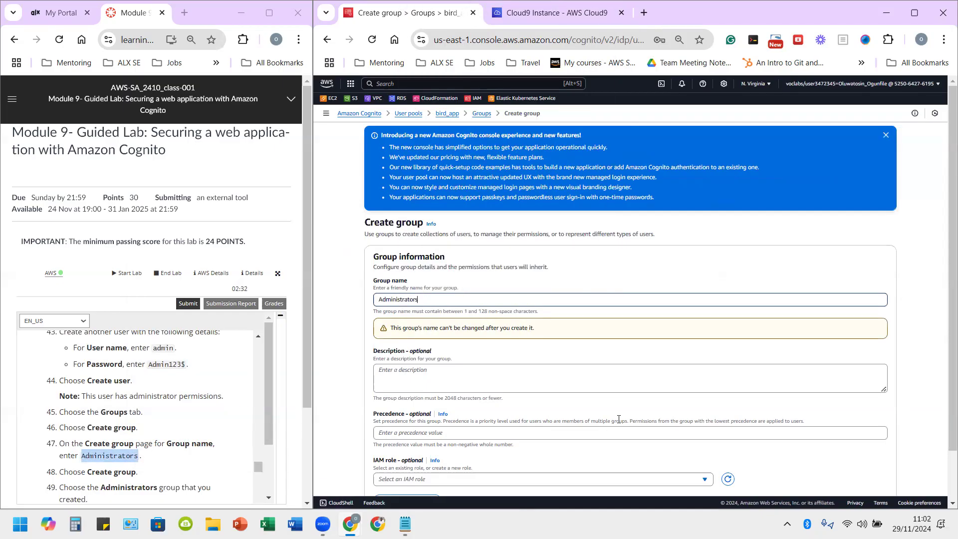
scroll(619, 419, down, 1)
click(867, 474)
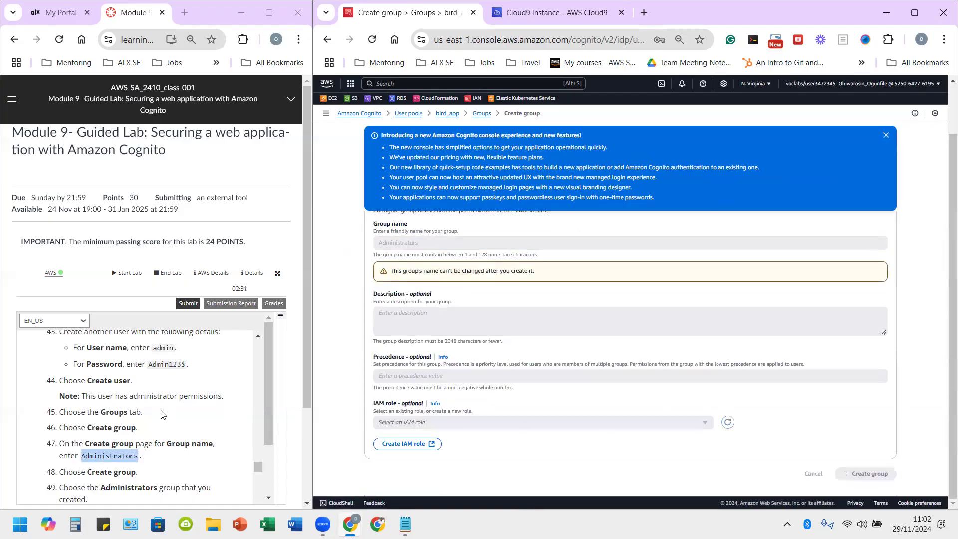
Step: Add the admin user to the Administrators group
scroll(117, 409, down, 1)
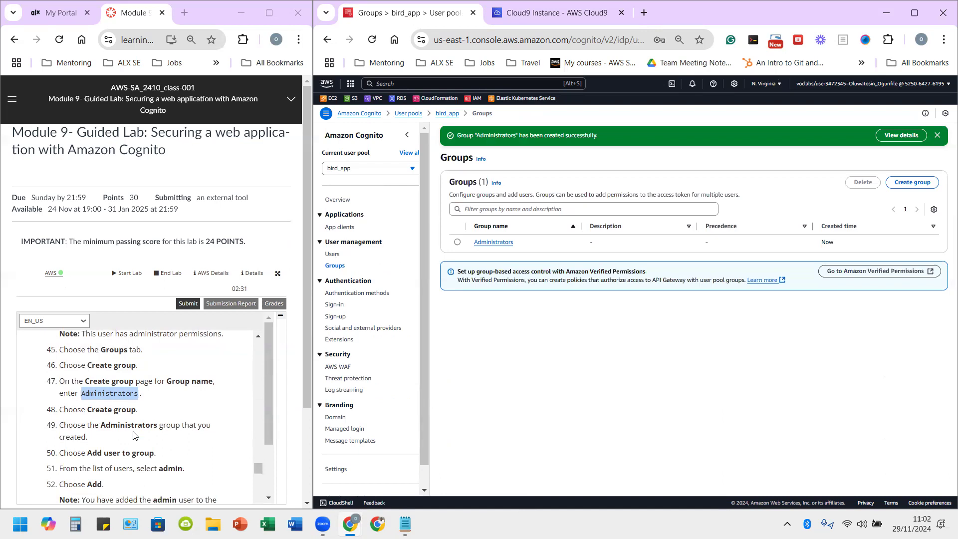
click(486, 243)
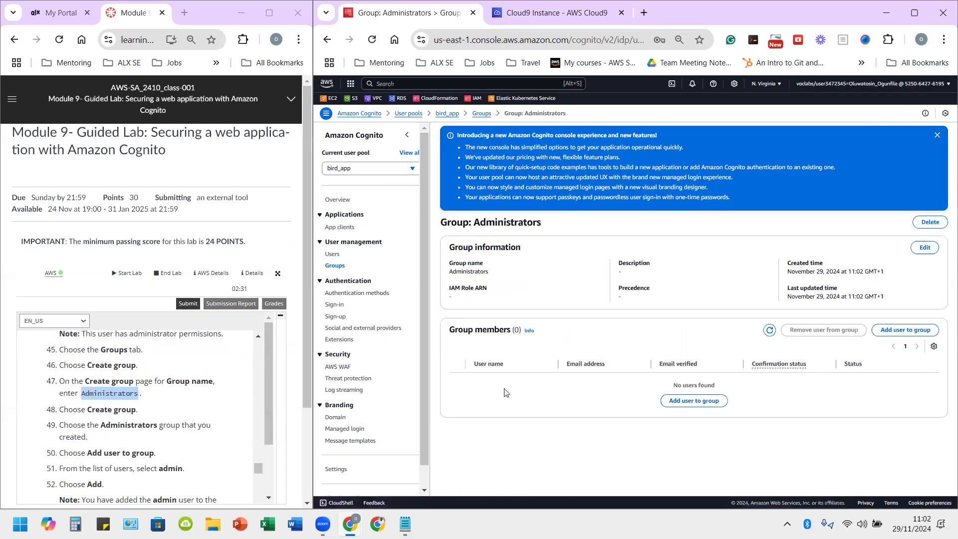
click(691, 401)
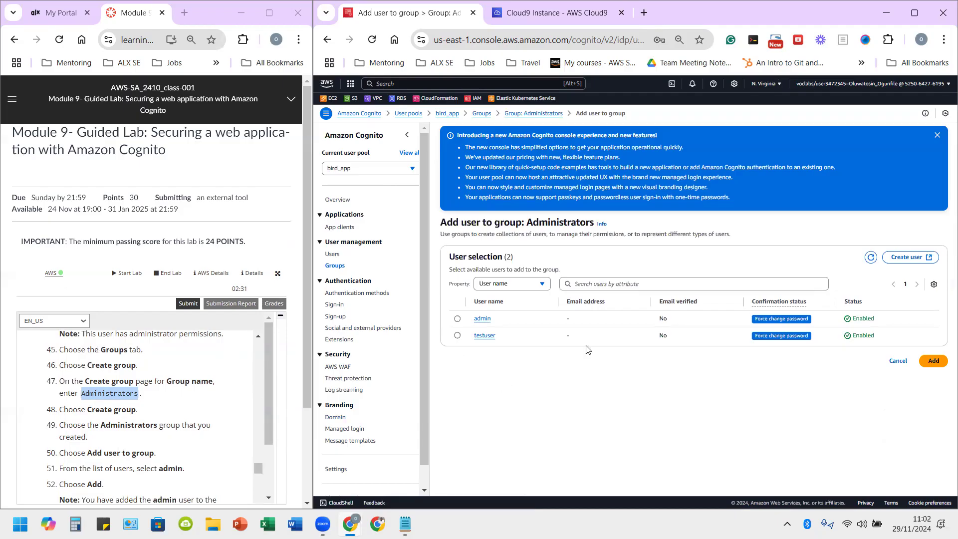
click(457, 319)
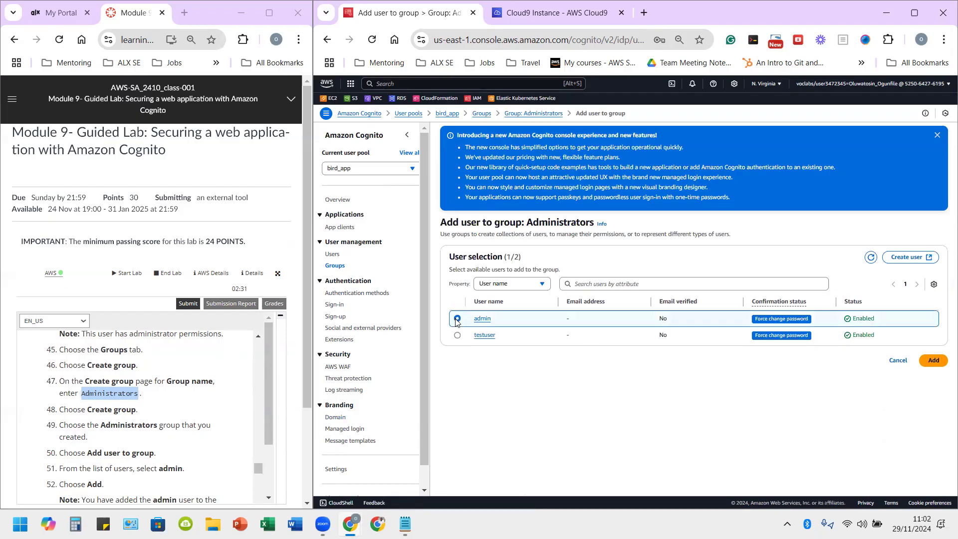
click(934, 361)
Step: Return to the bird_app pool overview and open the bird_app_client app client's details
scroll(219, 399, down, 3)
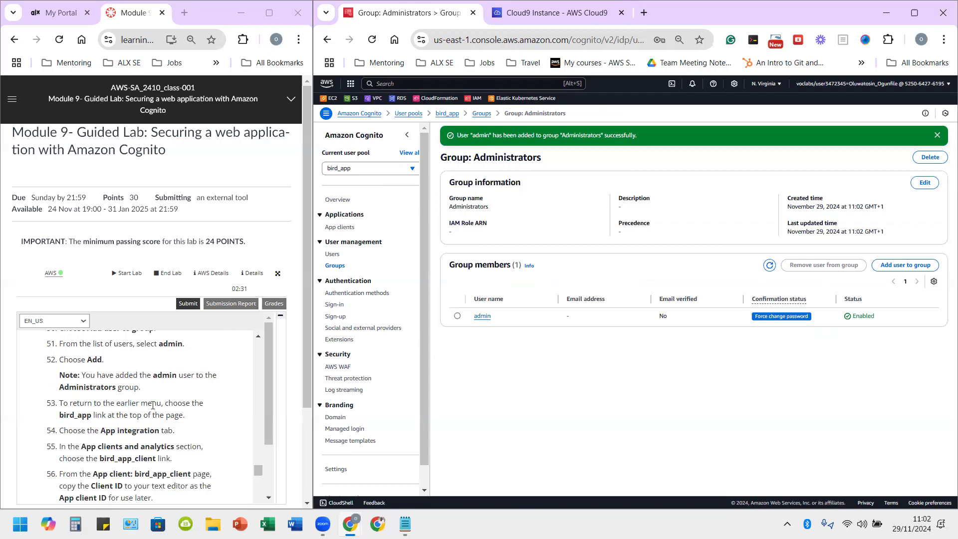
click(445, 114)
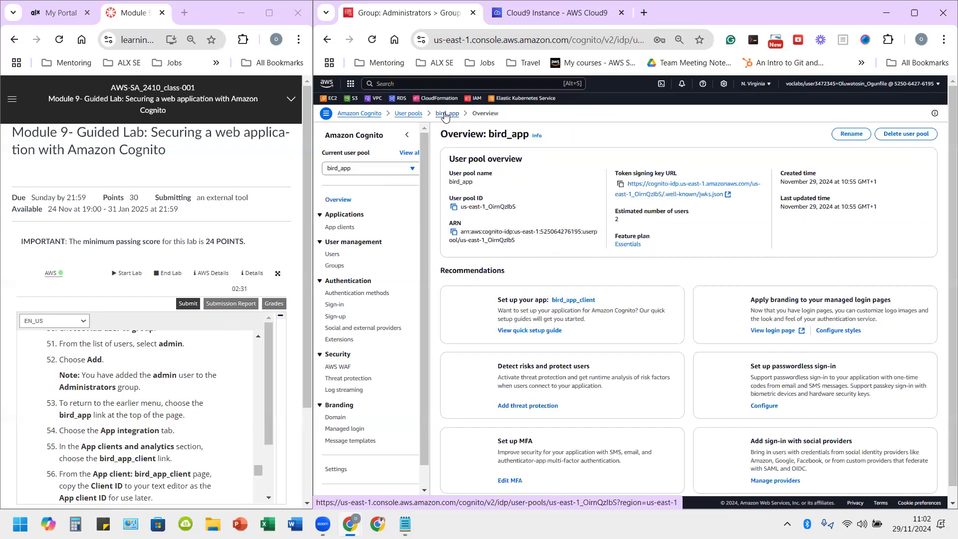
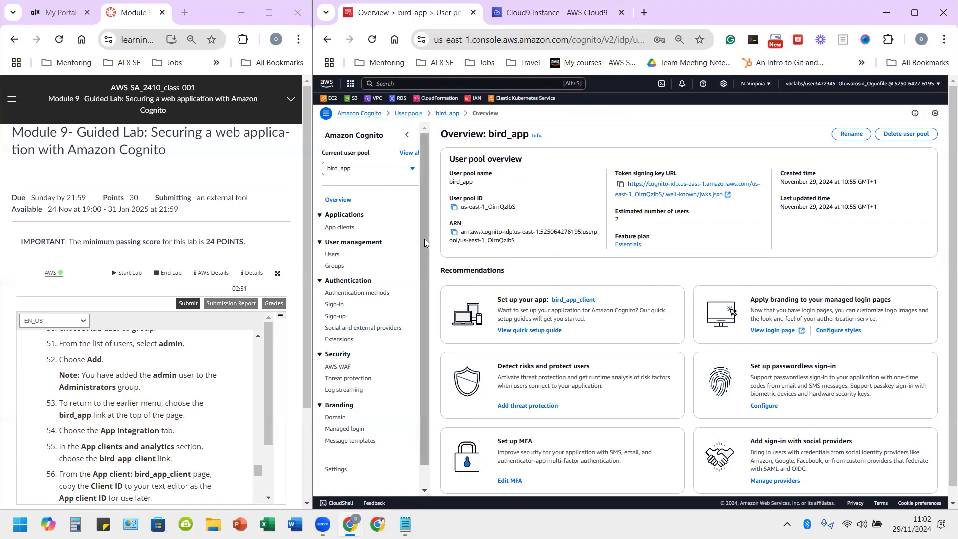
click(349, 228)
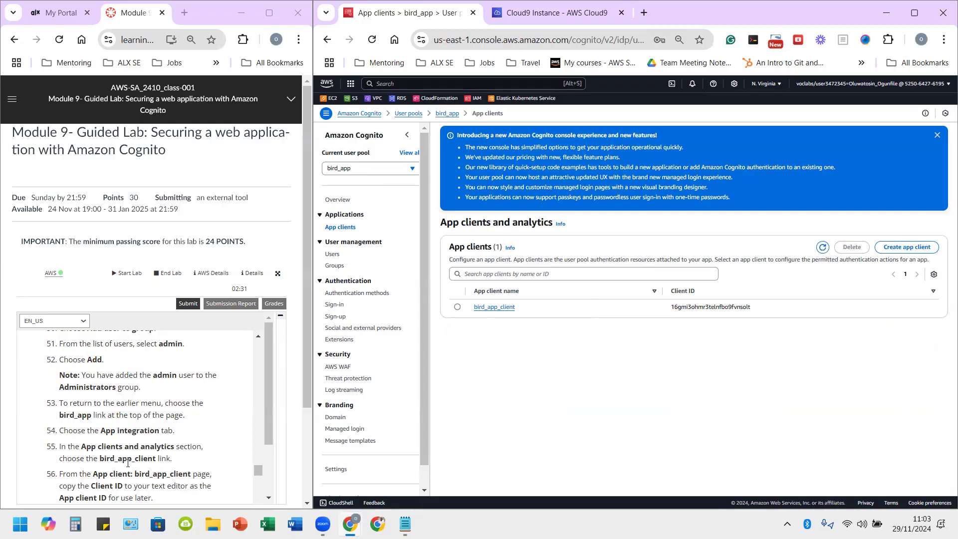
click(511, 309)
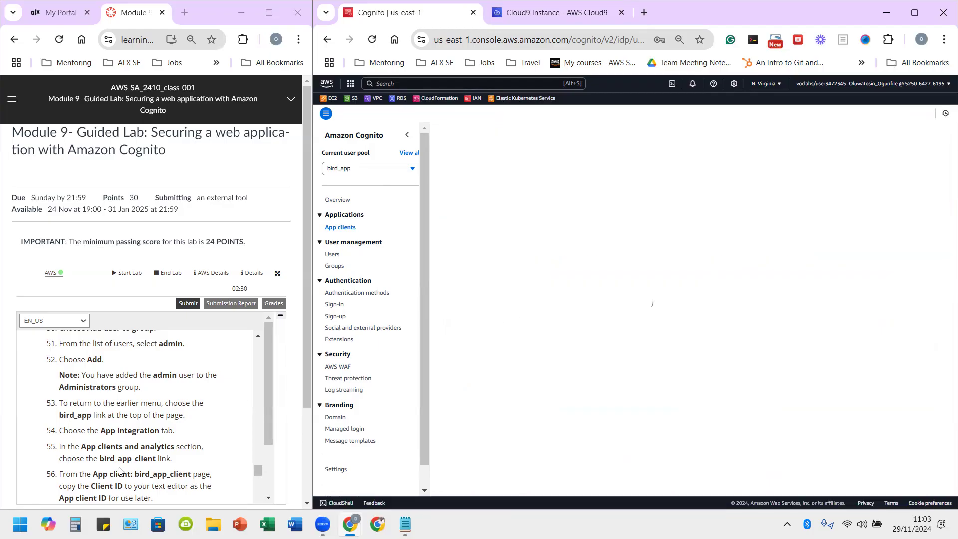
Step: Copy the bird_app_client client ID into the App client ID line of the Notepad notes, then minimize the notes
scroll(119, 471, down, 1)
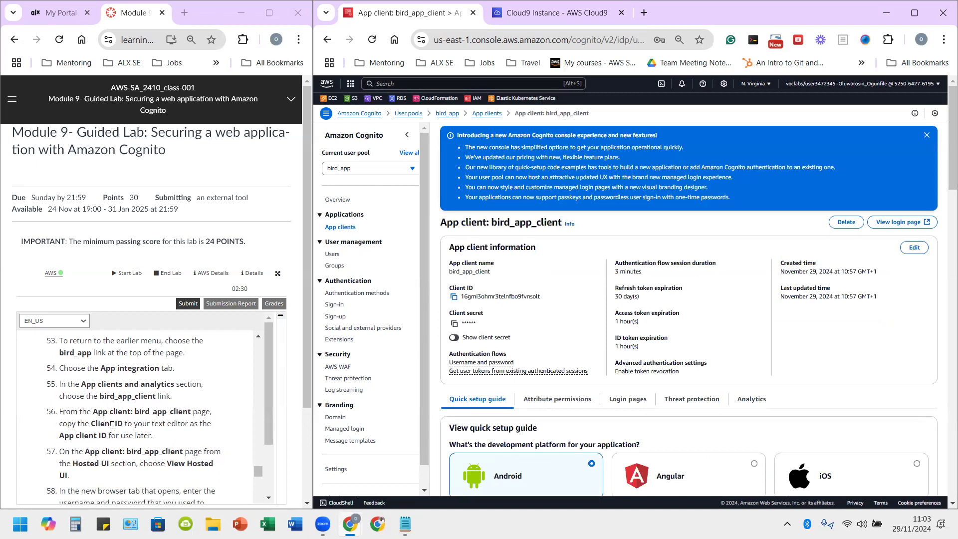
click(453, 297)
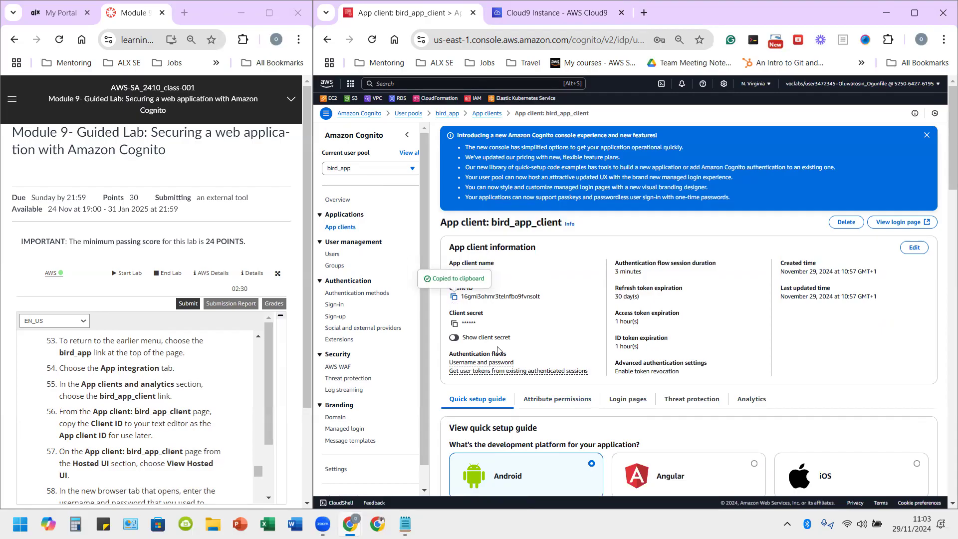
click(405, 524)
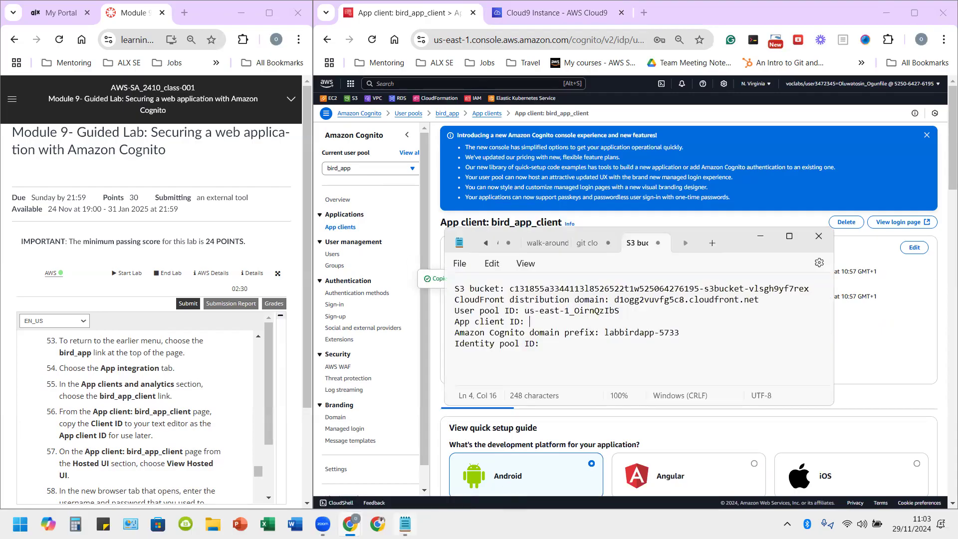
right_click(531, 322)
click(564, 113)
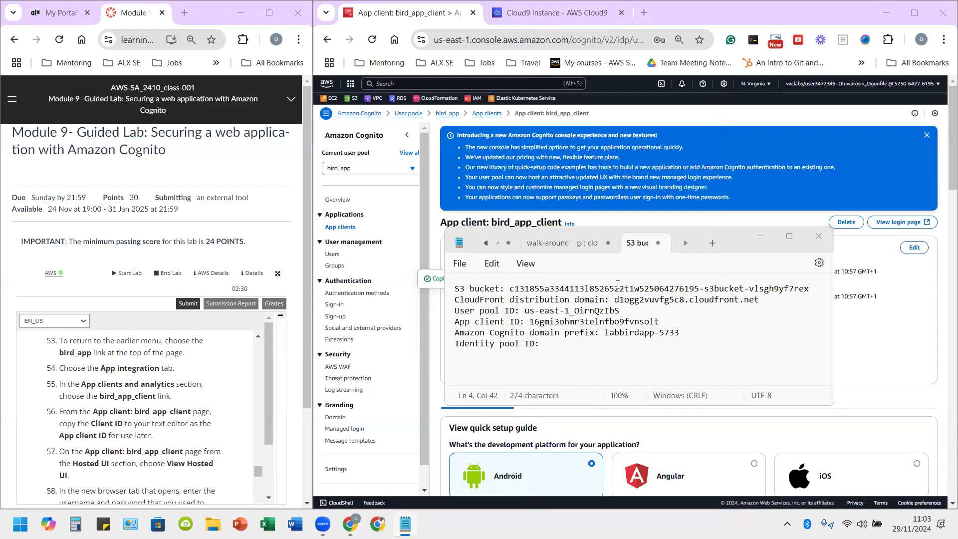
click(763, 245)
Step: Look through the bird_app_client page for the Hosted UI section named in instruction 57
scroll(131, 411, down, 1)
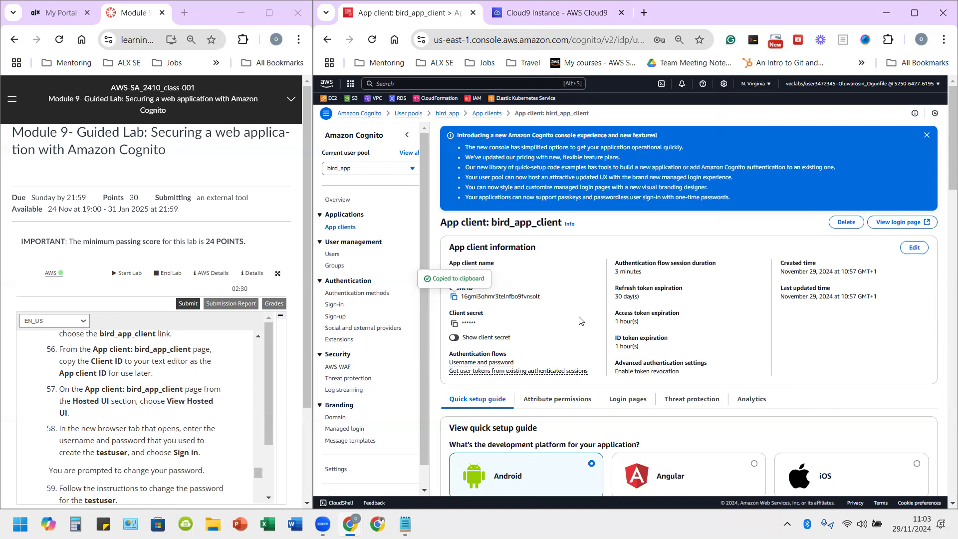
scroll(533, 333, down, 3)
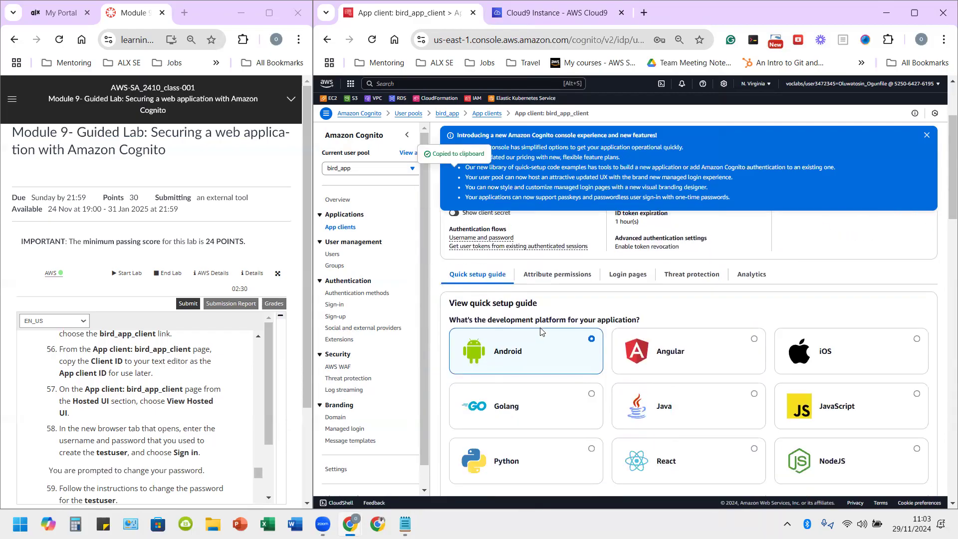
scroll(541, 331, down, 15)
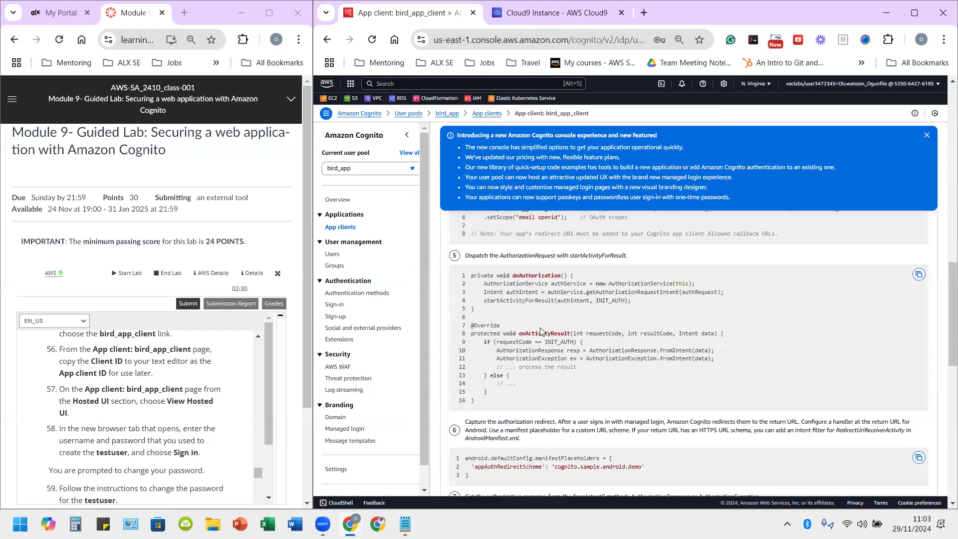
Step: Open the login pages configuration of the bird_app_client app client
scroll(541, 329, up, 7)
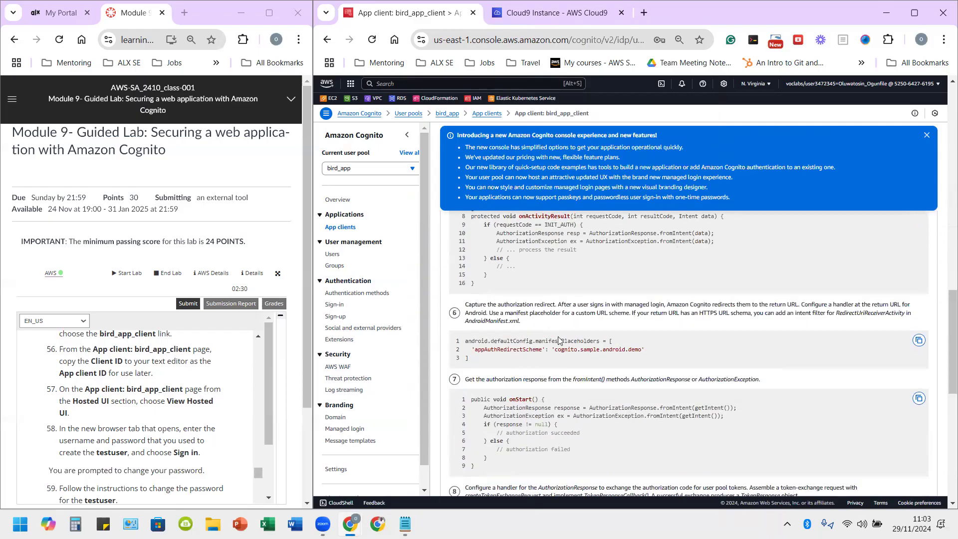
scroll(578, 340, up, 1)
scroll(622, 329, up, 4)
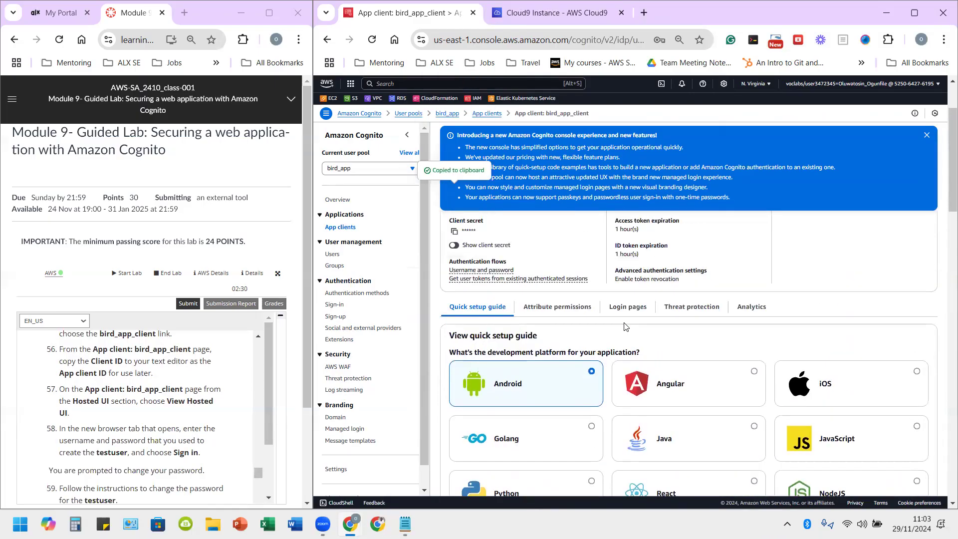
click(632, 357)
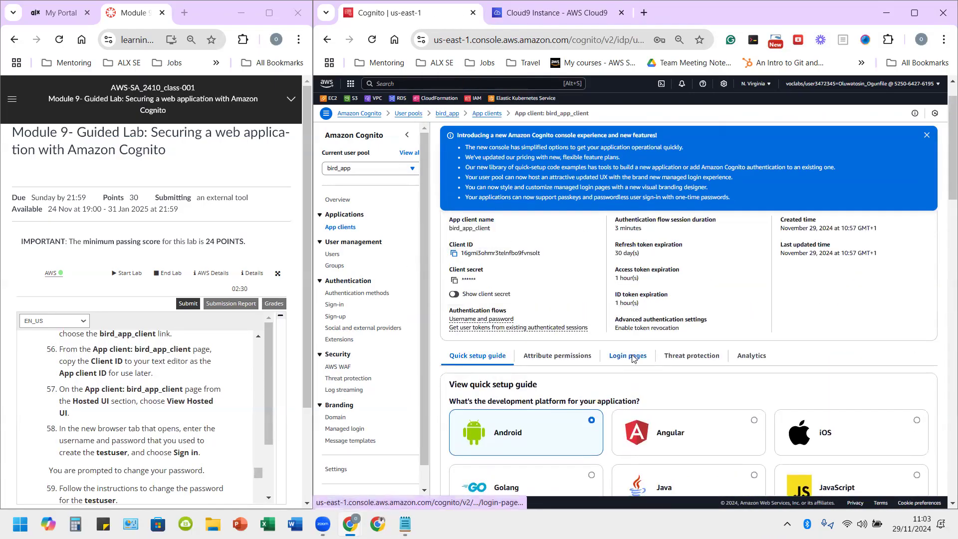
Step: Review the managed login and Hosted UI settings of the app client, and open its login page
scroll(589, 356, down, 2)
scroll(588, 355, down, 2)
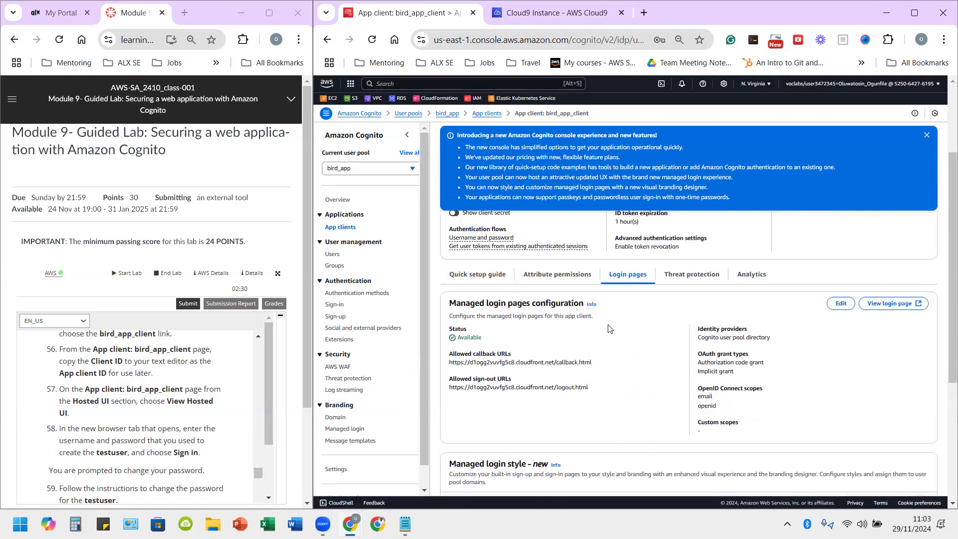
scroll(627, 301, down, 2)
scroll(625, 301, down, 1)
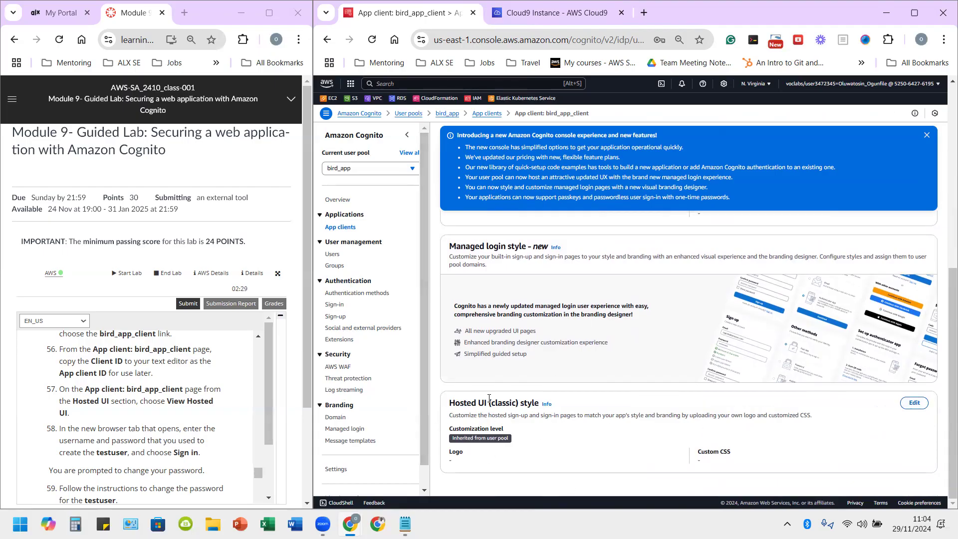
scroll(535, 390, up, 1)
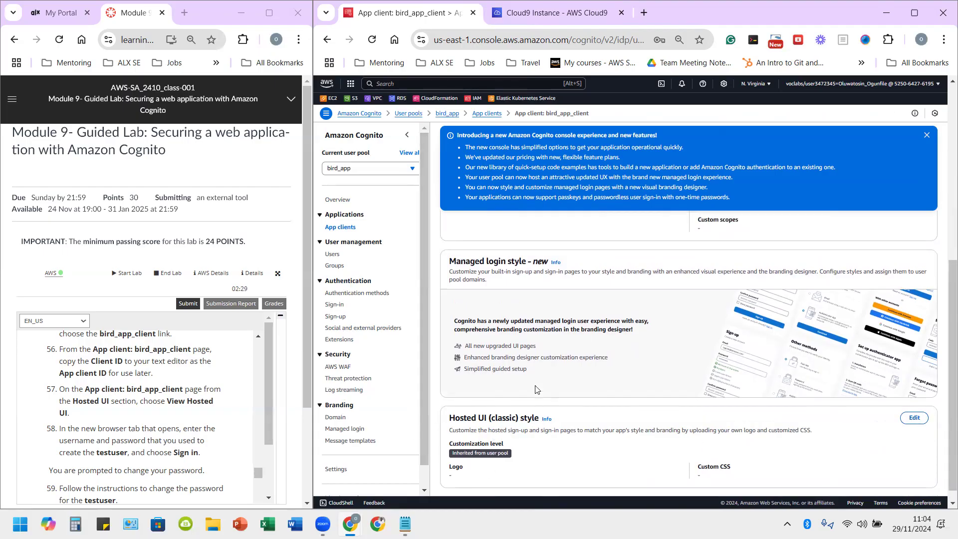
scroll(569, 355, up, 2)
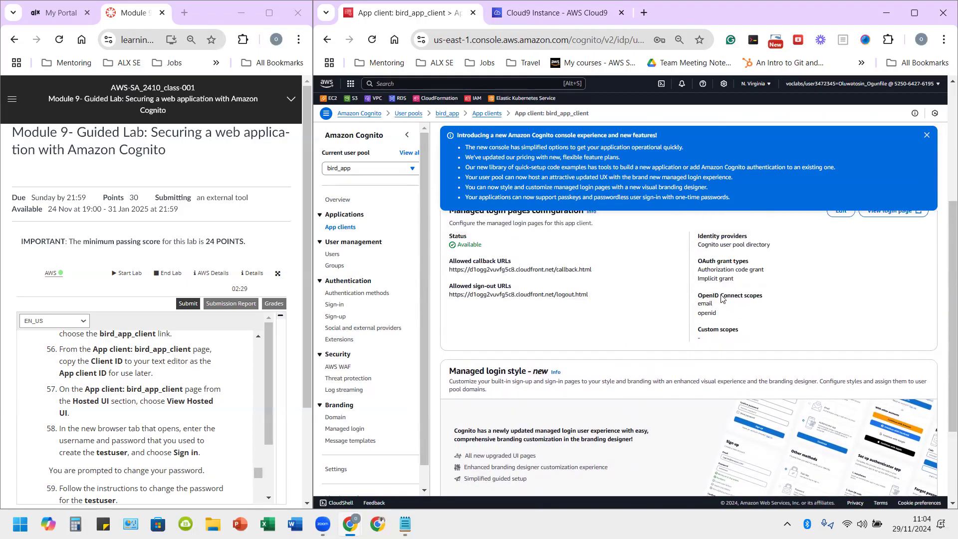
scroll(879, 266, up, 1)
scroll(880, 265, up, 3)
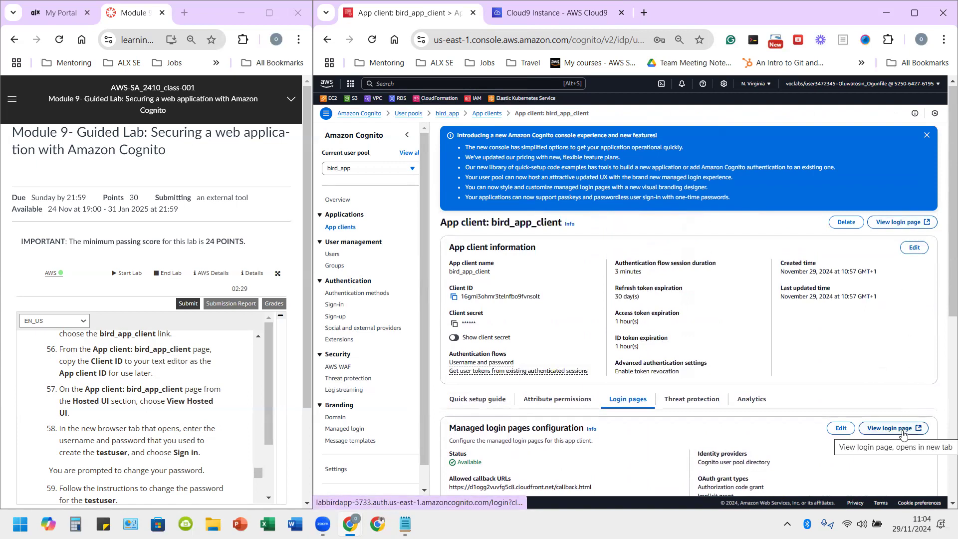
click(901, 223)
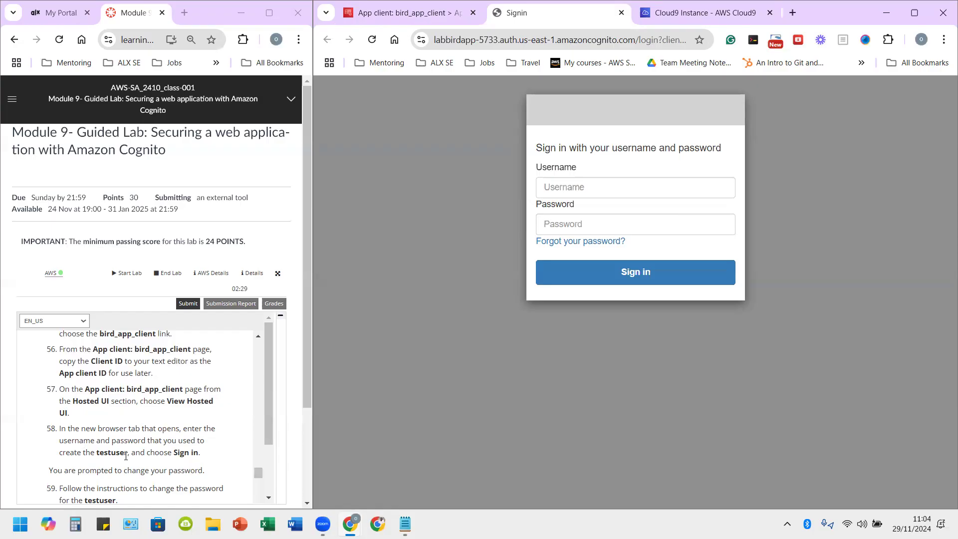
Step: Sign in as testuser with the account password and decline saving the password in the browser
click(572, 182)
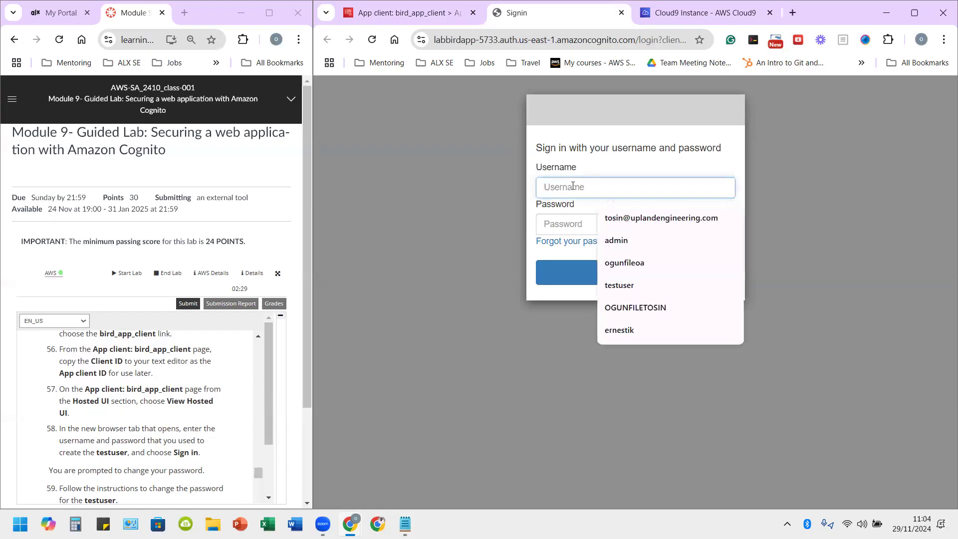
click(618, 285)
click(567, 224)
key(super+v)
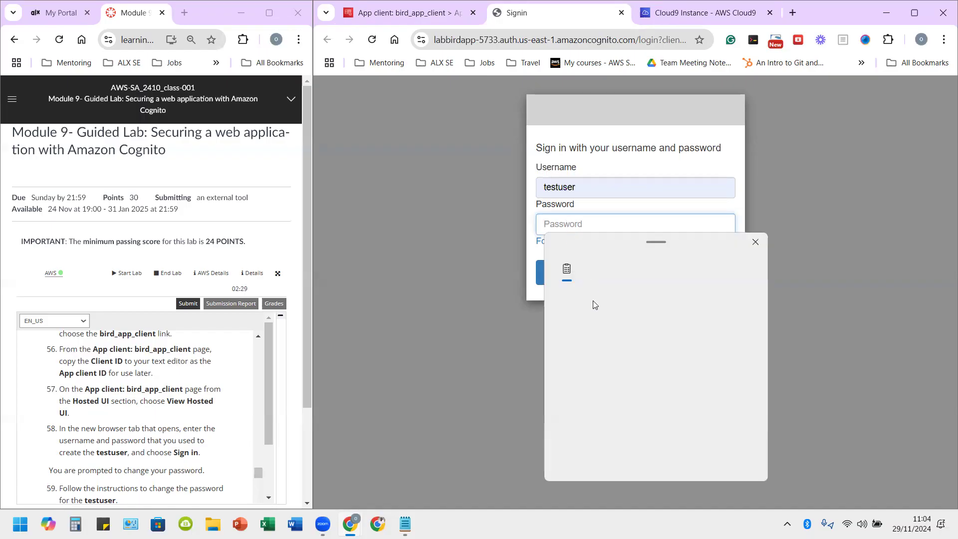
scroll(597, 432, down, 2)
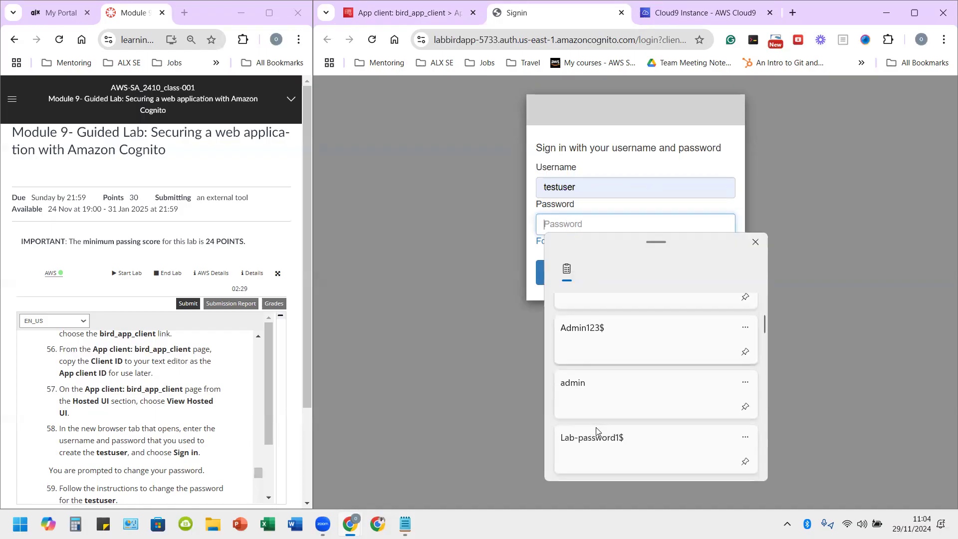
click(605, 444)
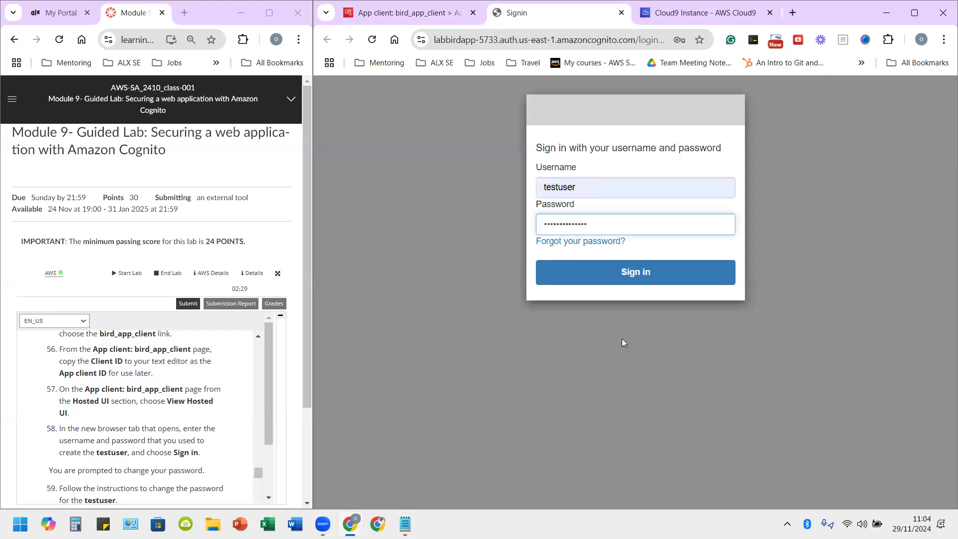
click(623, 271)
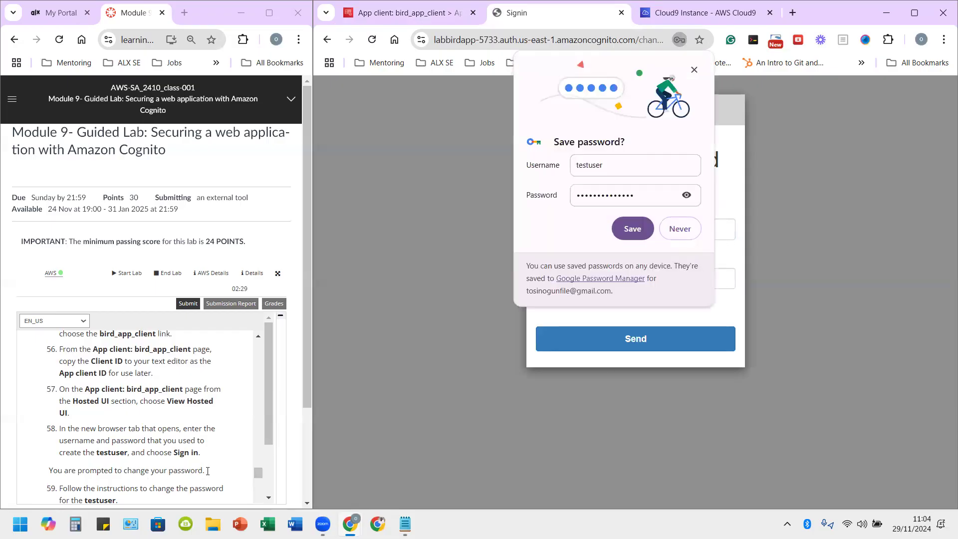
click(680, 229)
Step: Enter and repeat the new password for testuser, submit the change, and decline saving it in the browser
click(586, 222)
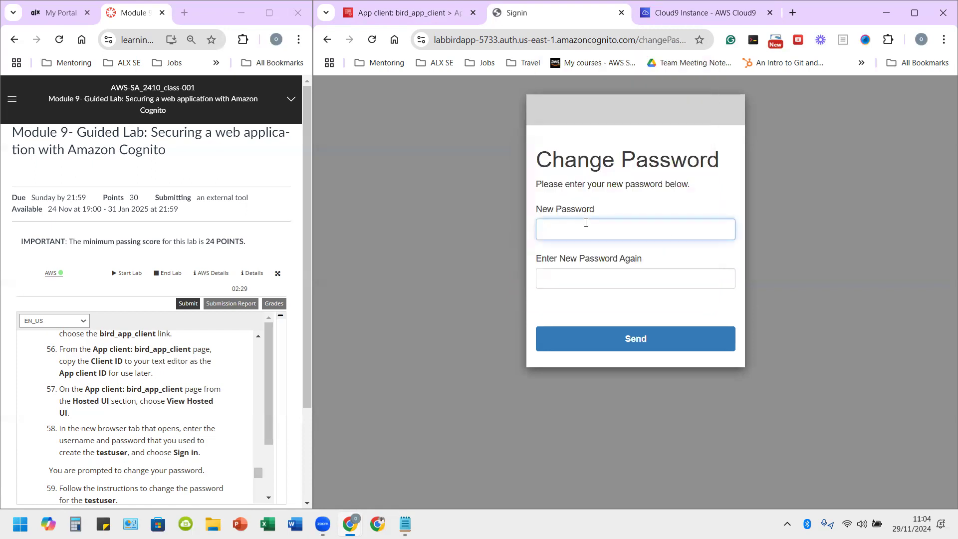
key(super+v)
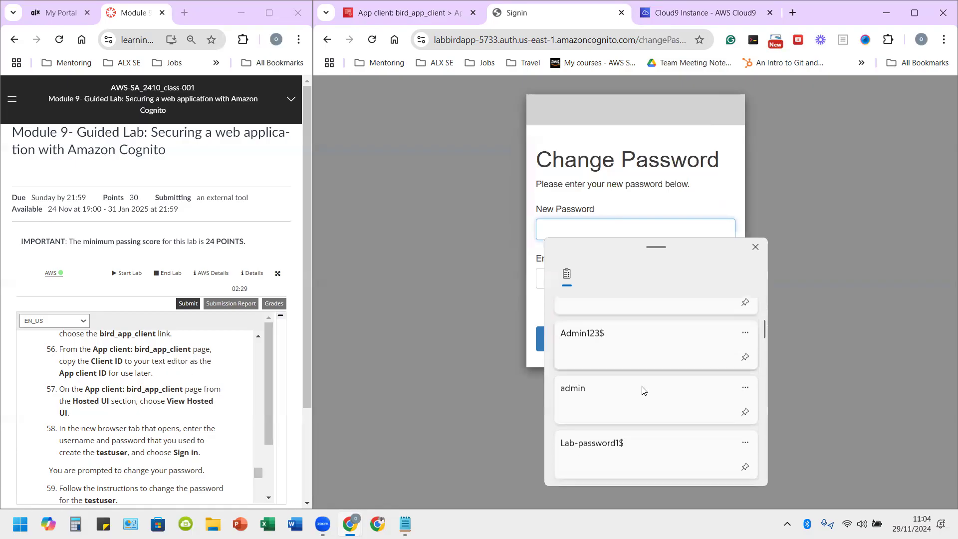
click(628, 443)
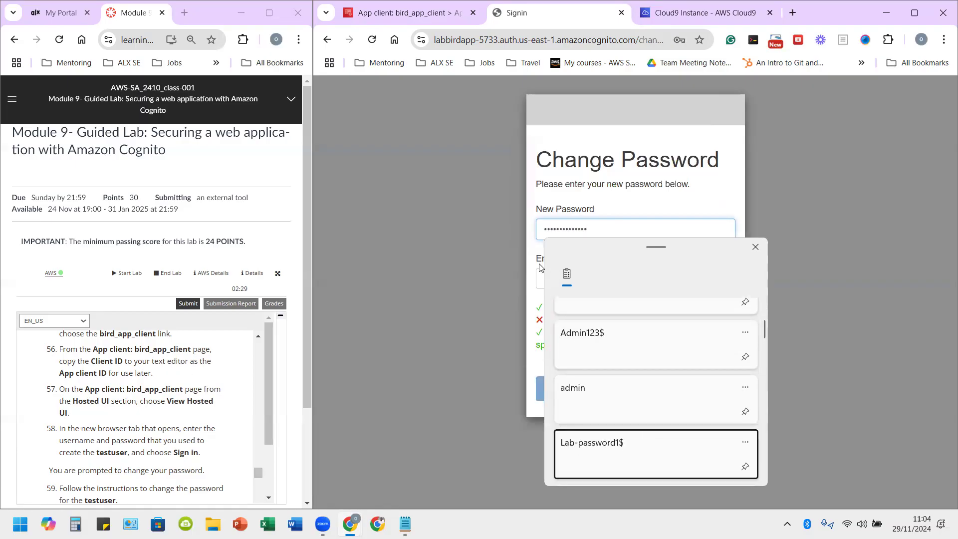
click(561, 278)
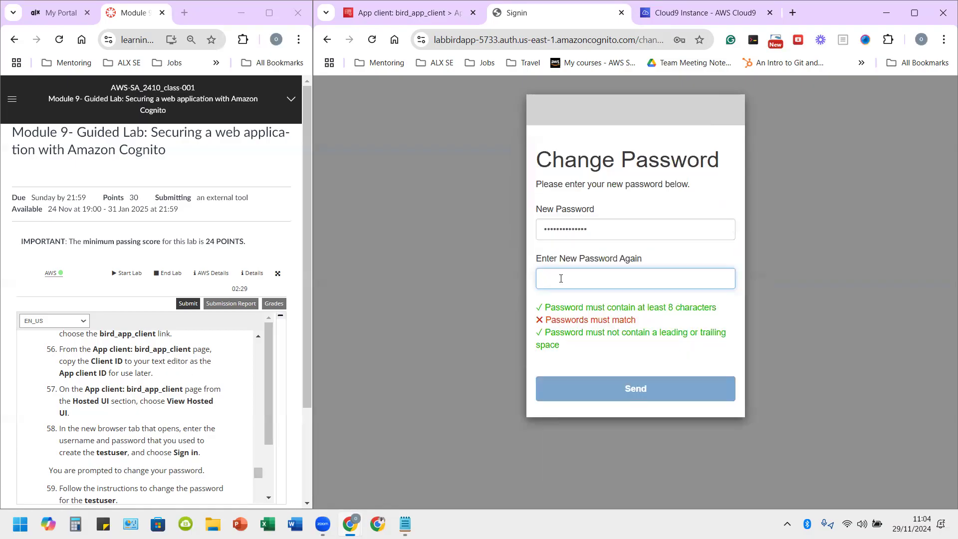
key(super+v)
scroll(641, 429, down, 3)
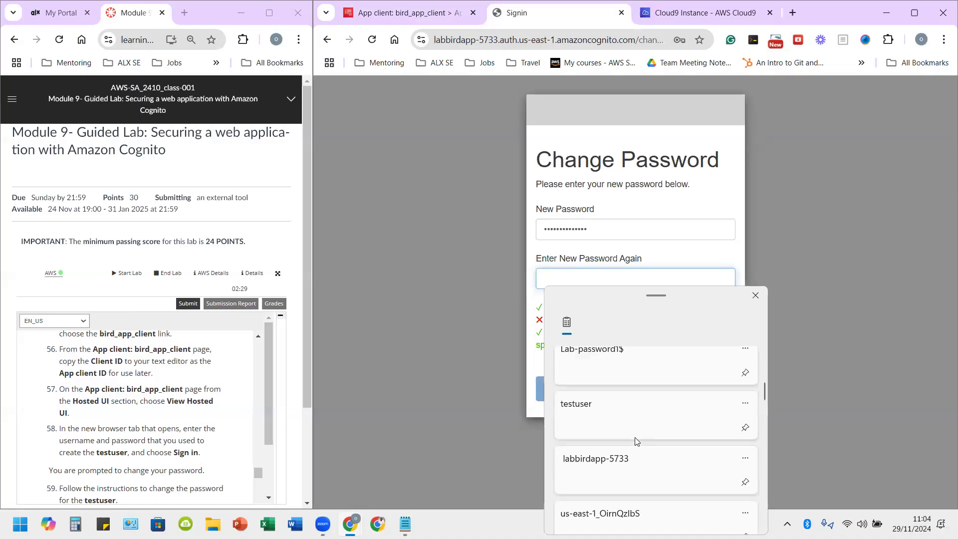
scroll(617, 491, up, 3)
click(609, 418)
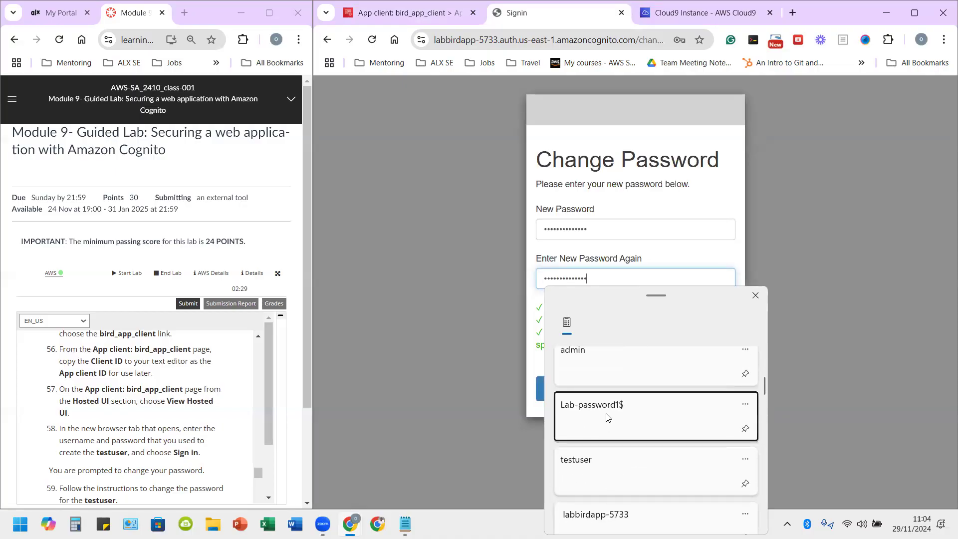
click(608, 384)
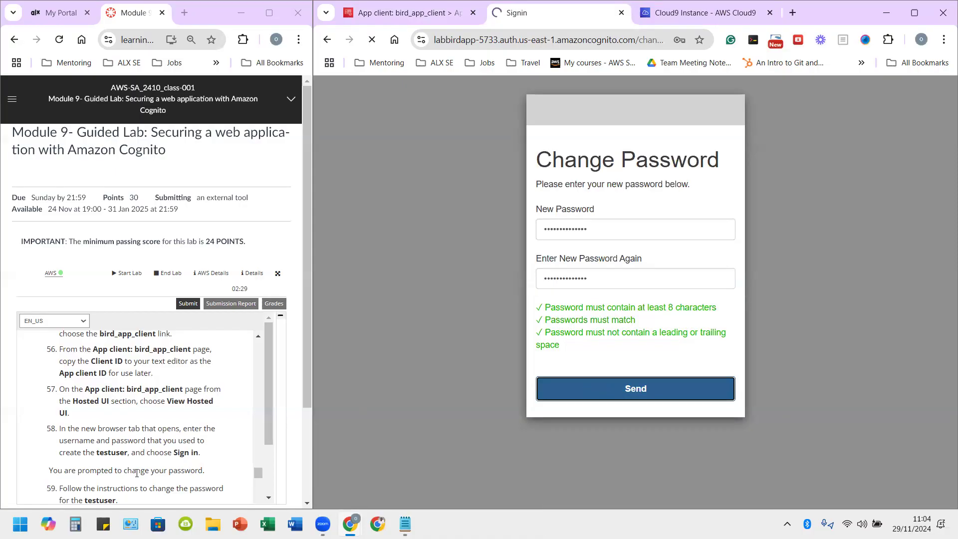
scroll(132, 439, down, 1)
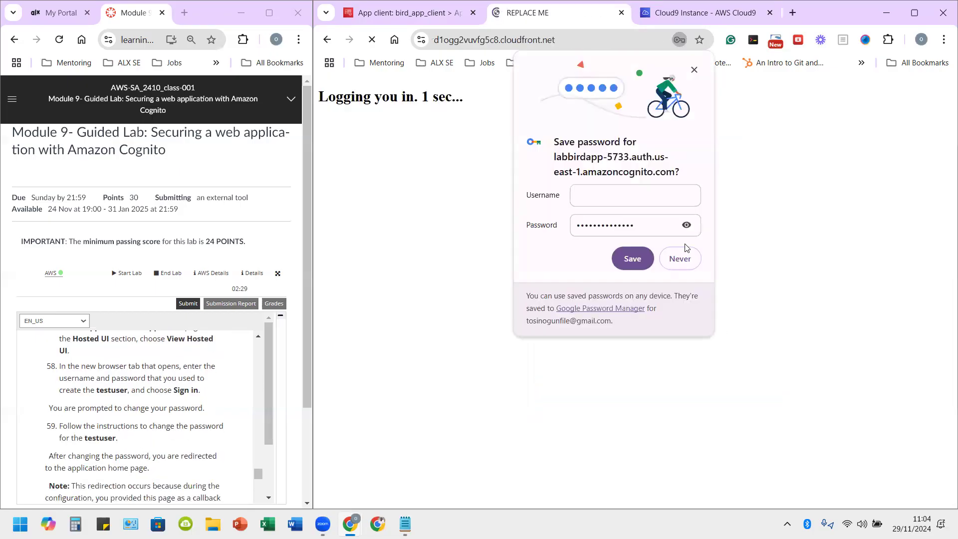
click(686, 259)
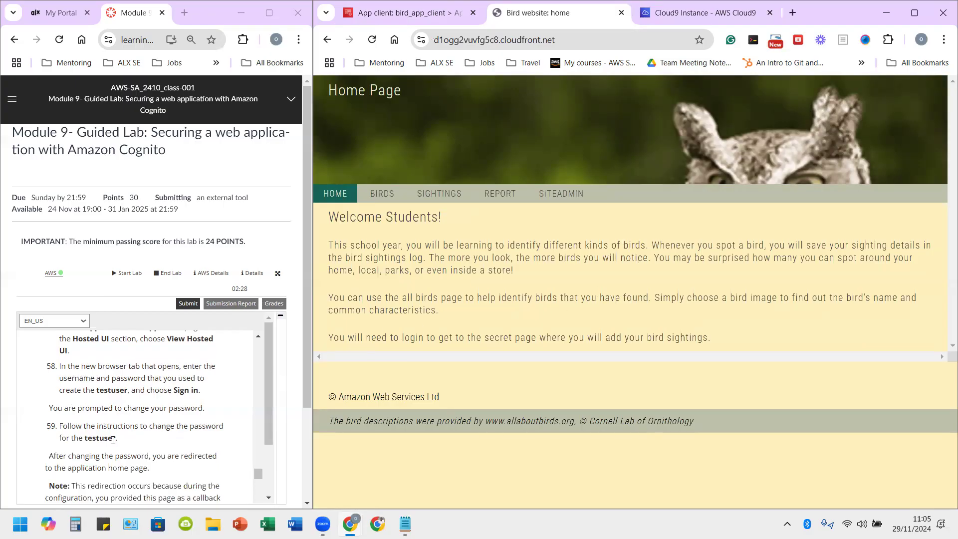
Step: Read the lab instructions through Task 4, step 61, and return to the terminal in the AWS Cloud9 IDE
scroll(113, 440, down, 1)
scroll(92, 425, down, 1)
scroll(102, 404, up, 1)
double_click(88, 423)
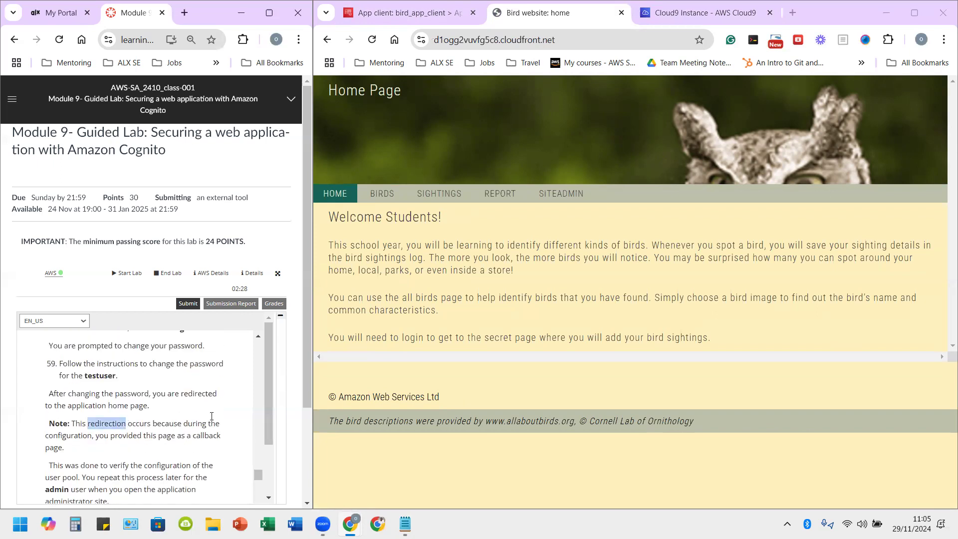
scroll(160, 437, down, 1)
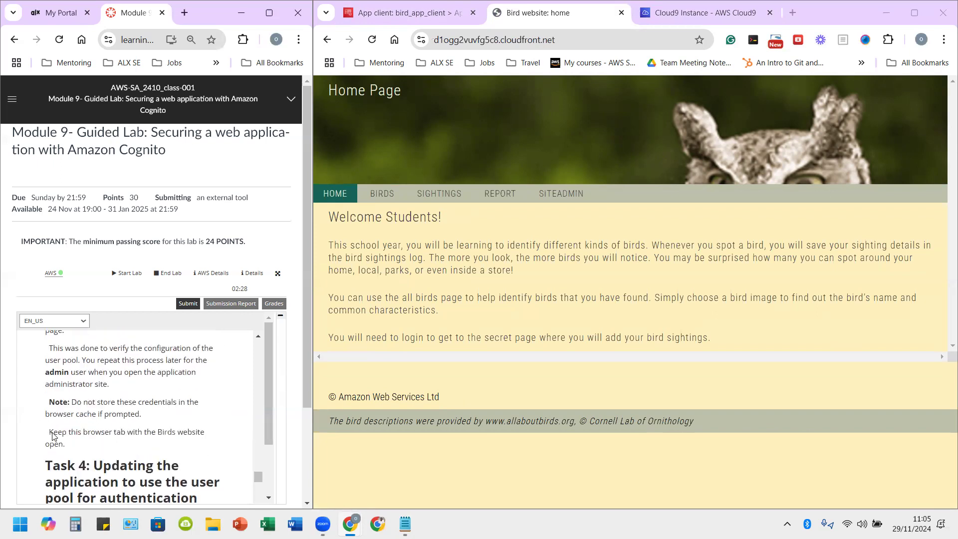
scroll(55, 432, down, 1)
scroll(73, 405, down, 4)
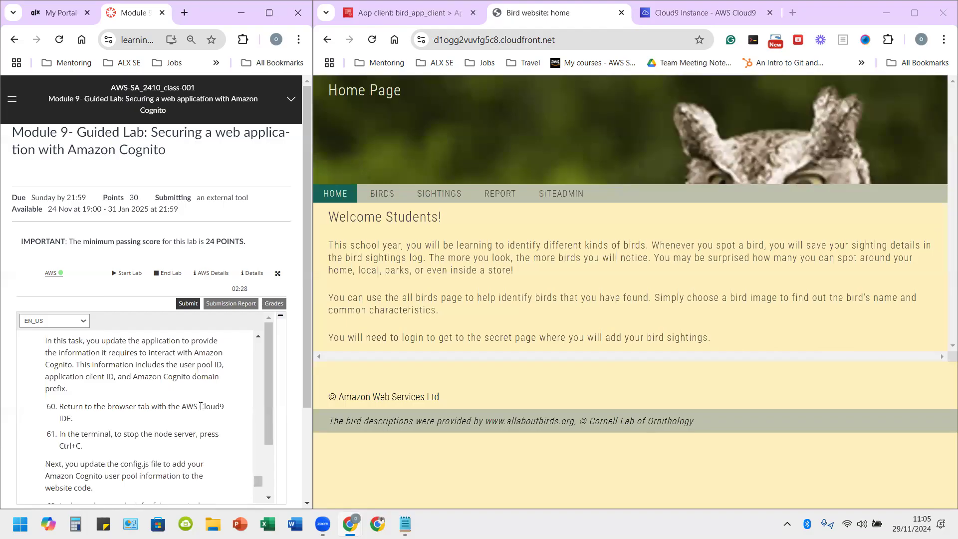
click(676, 12)
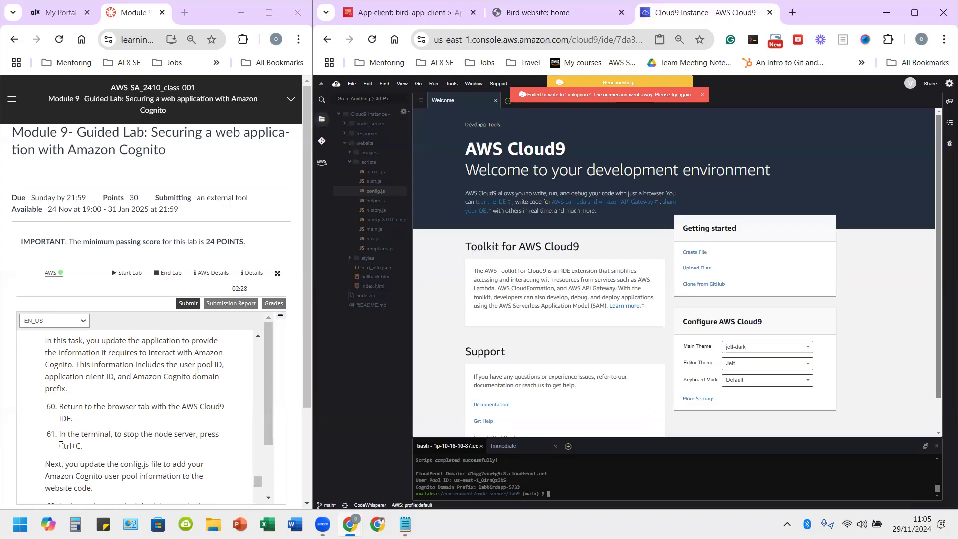
click(564, 488)
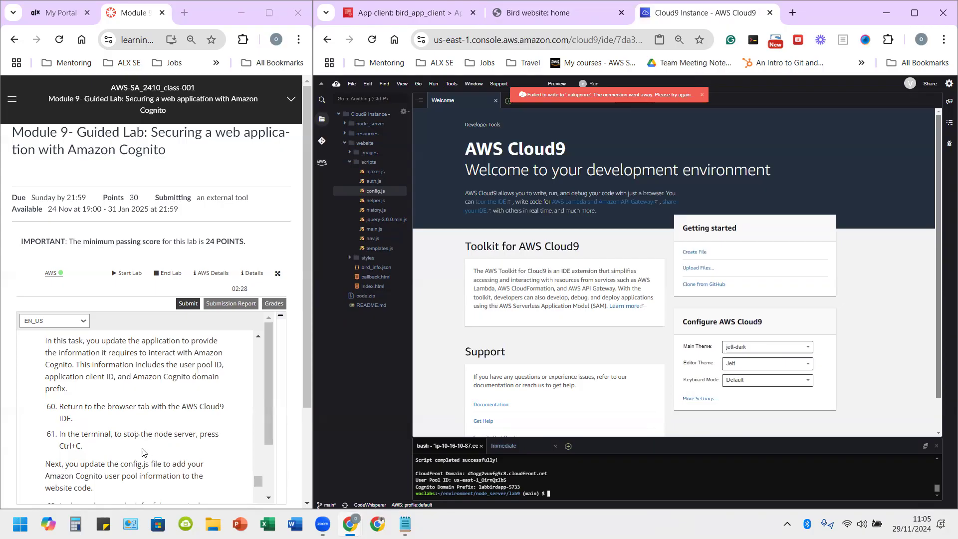
Step: Check lab steps 61 to 63 and open config.js from the website/scripts folder
click(74, 447)
drag(83, 445, 57, 445)
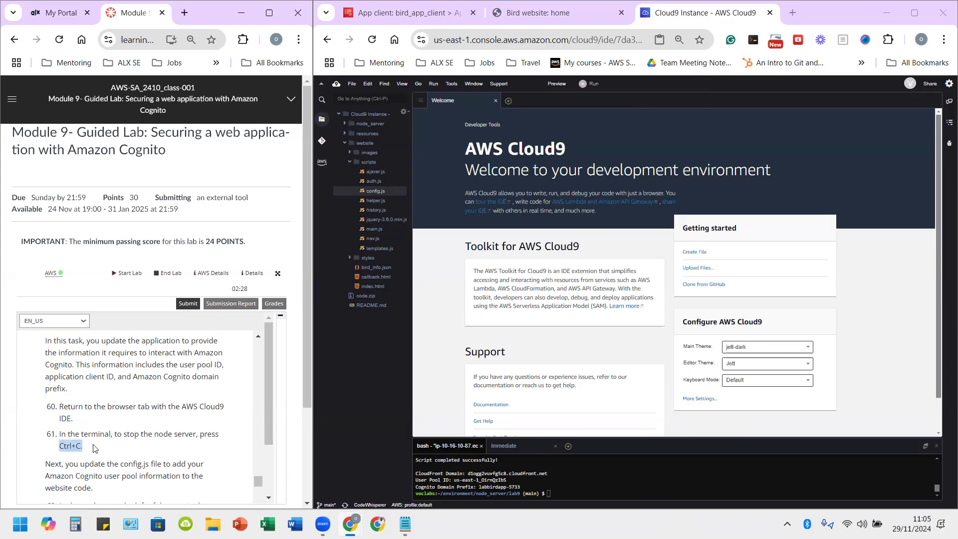
scroll(81, 460, down, 1)
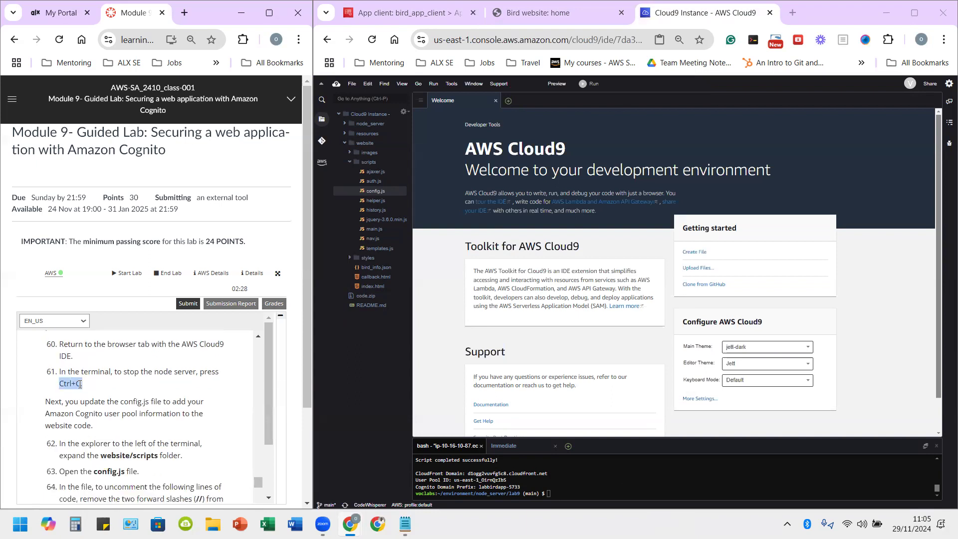
scroll(80, 384, up, 1)
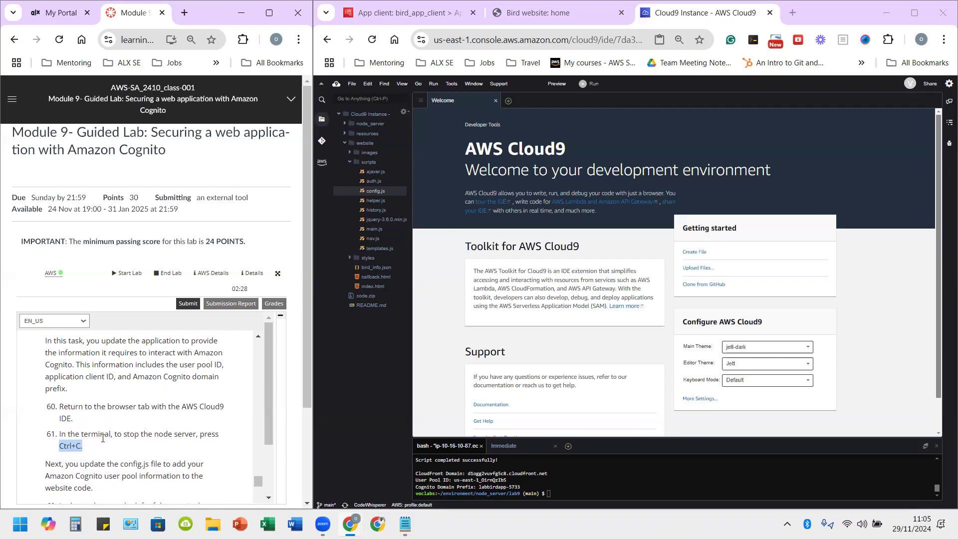
scroll(102, 445, down, 1)
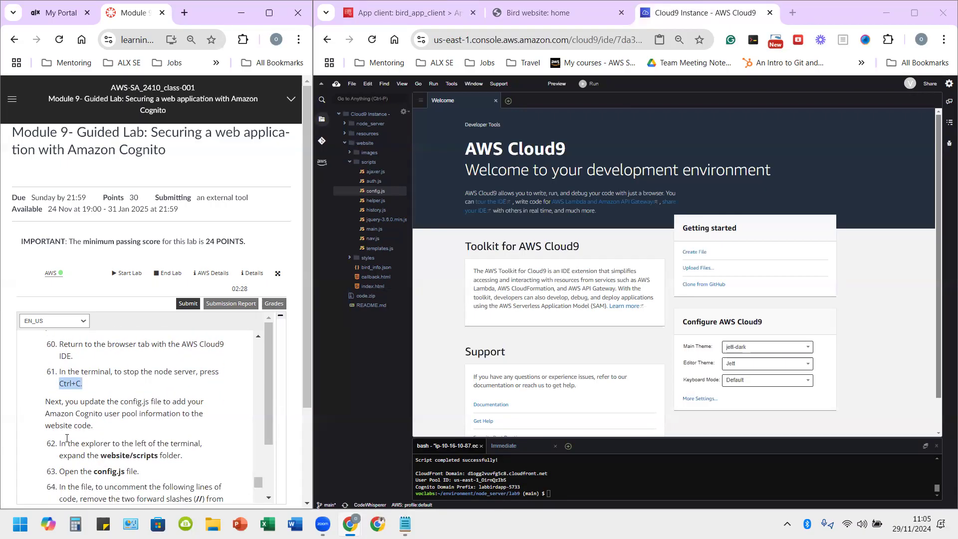
double_click(371, 190)
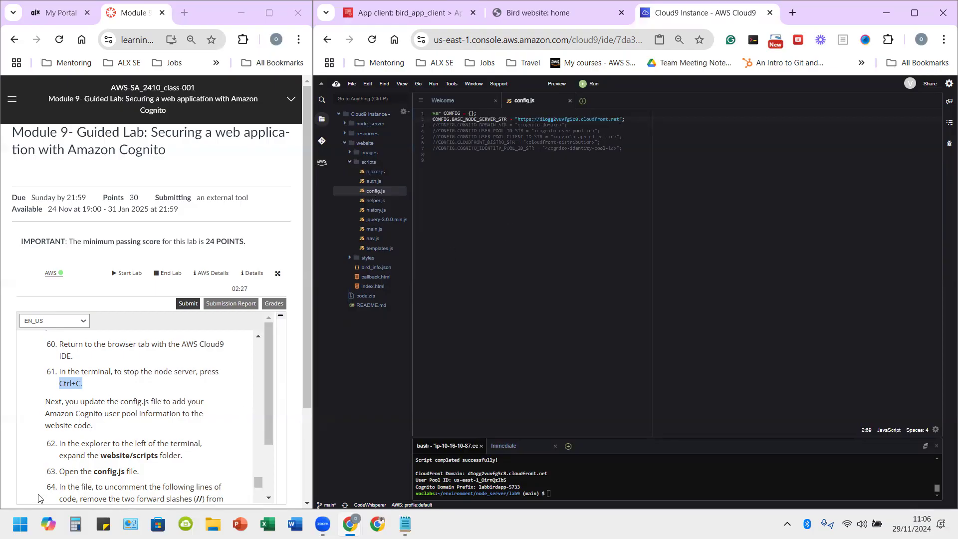
Step: Uncomment the COGNITO_DOMAIN_STR, COGNITO_USER_POOL_ID_STR, COGNITO_USER_POOL_CLIENT_ID_STR and CLOUDFRONT_DISTRO_STR lines in config.js, as lab step 64 instructs
scroll(94, 470, down, 1)
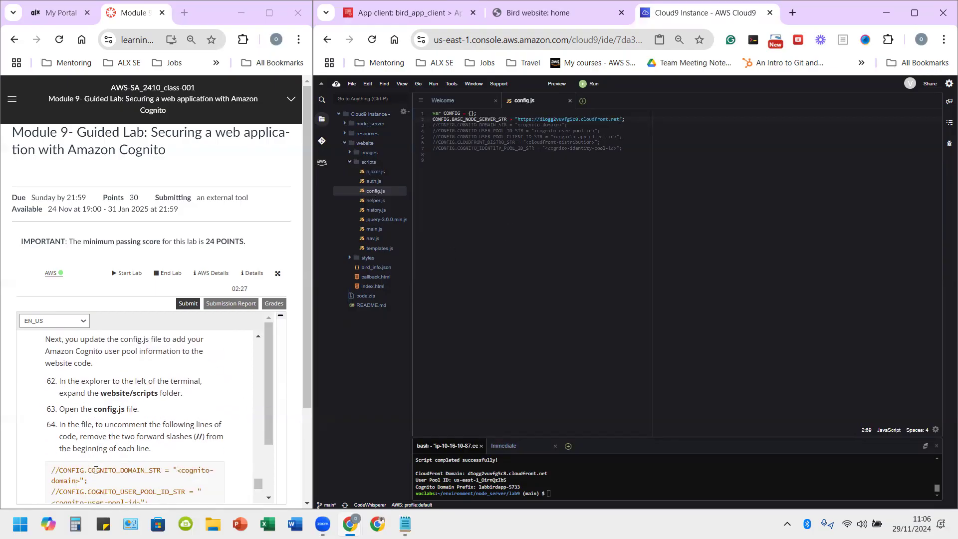
scroll(99, 463, down, 1)
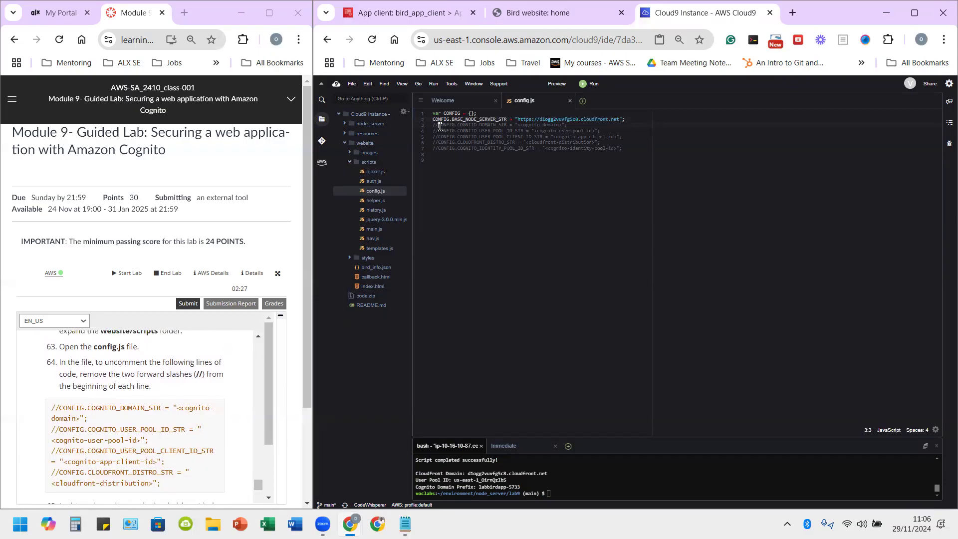
key(BackSpace)
key(BackSpace)
key(BackSpace)
key(Delete)
click(441, 137)
click(438, 137)
key(BackSpace)
key(BackSpace)
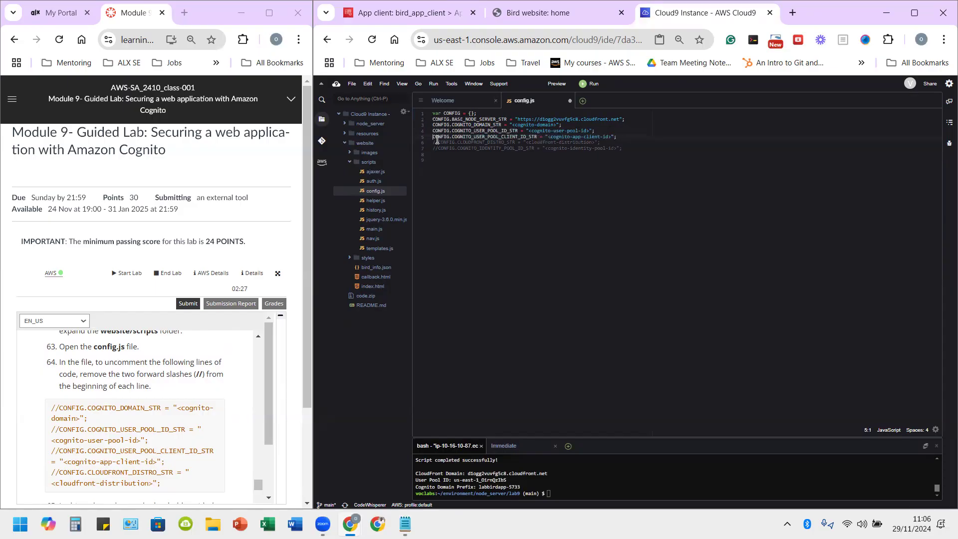
key(BackSpace)
key(BackSpace)
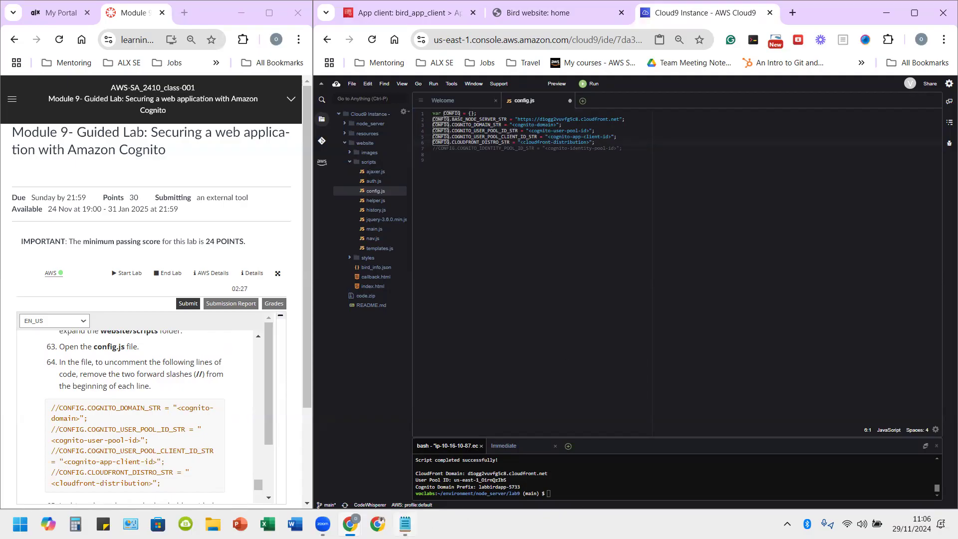
Step: Switch to the Notepad notes, check the lab's placeholder instructions, and copy the Amazon Cognito domain prefix labbirdapp-5733
click(405, 524)
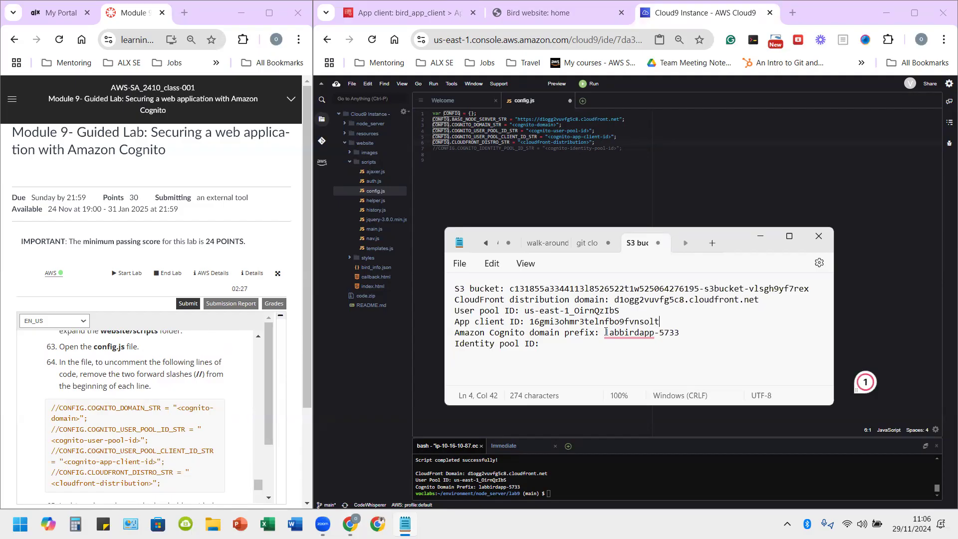
drag(603, 332, 677, 334)
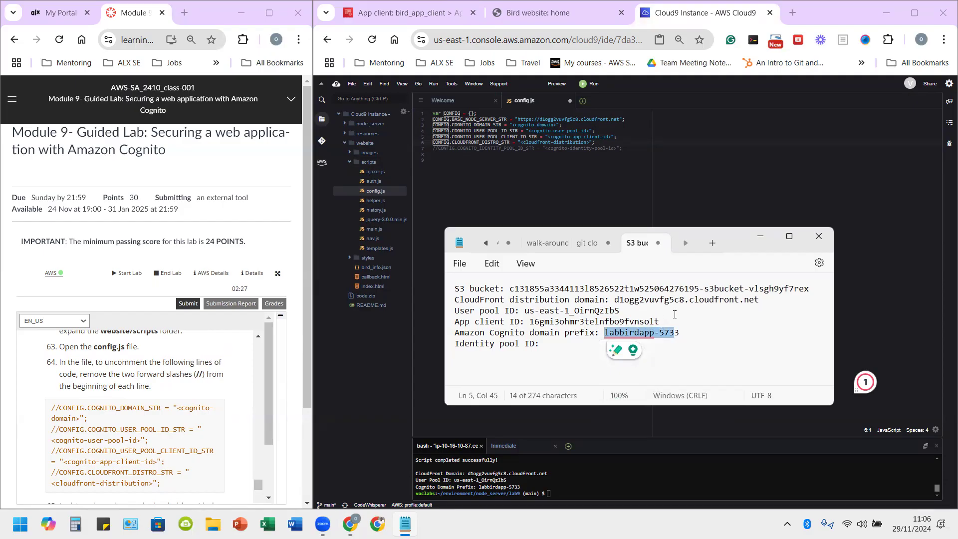
click(686, 349)
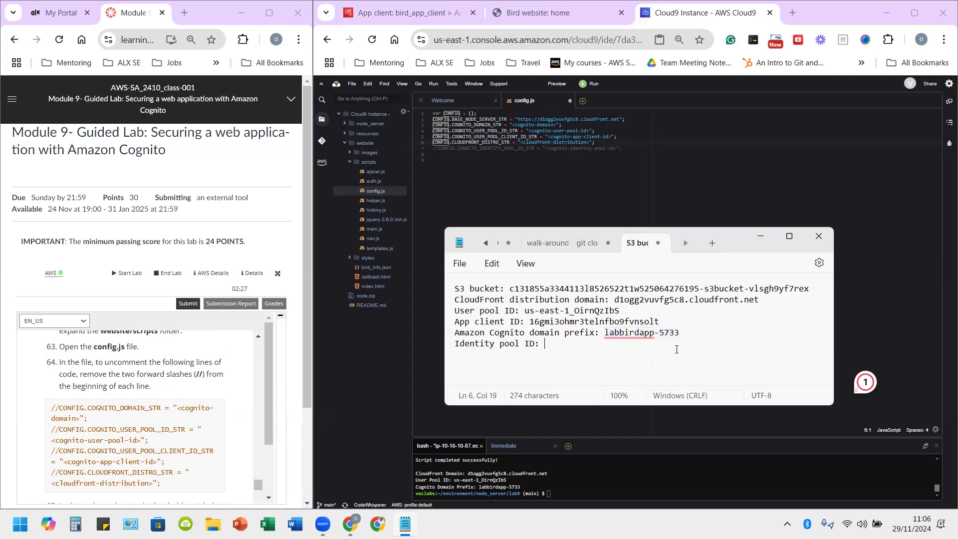
scroll(59, 438, down, 3)
scroll(60, 438, up, 3)
scroll(62, 427, down, 5)
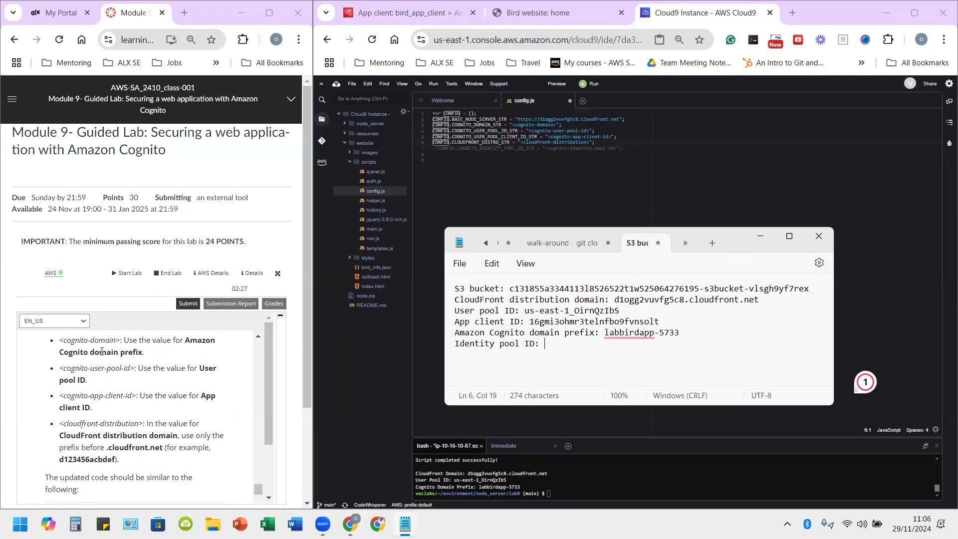
click(617, 339)
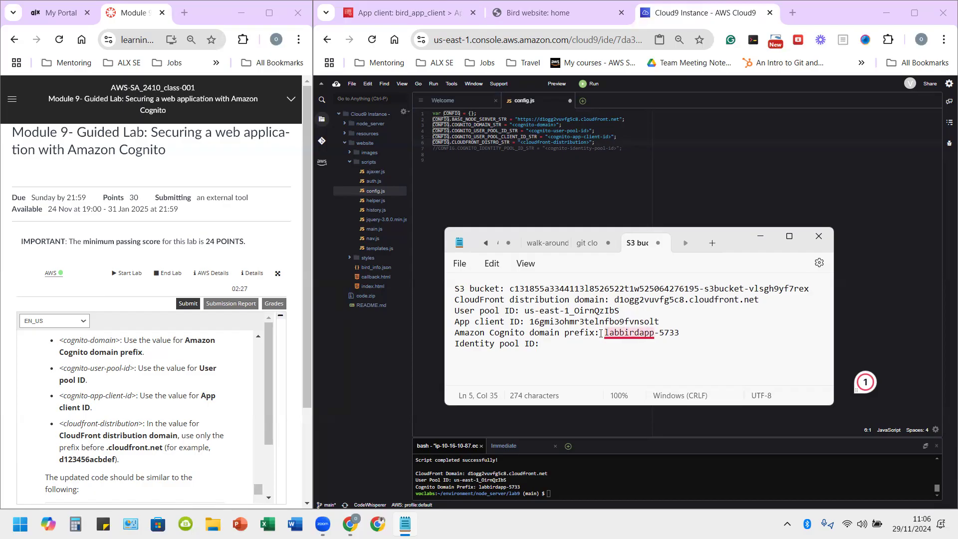
shift+click(679, 333)
key(super+c)
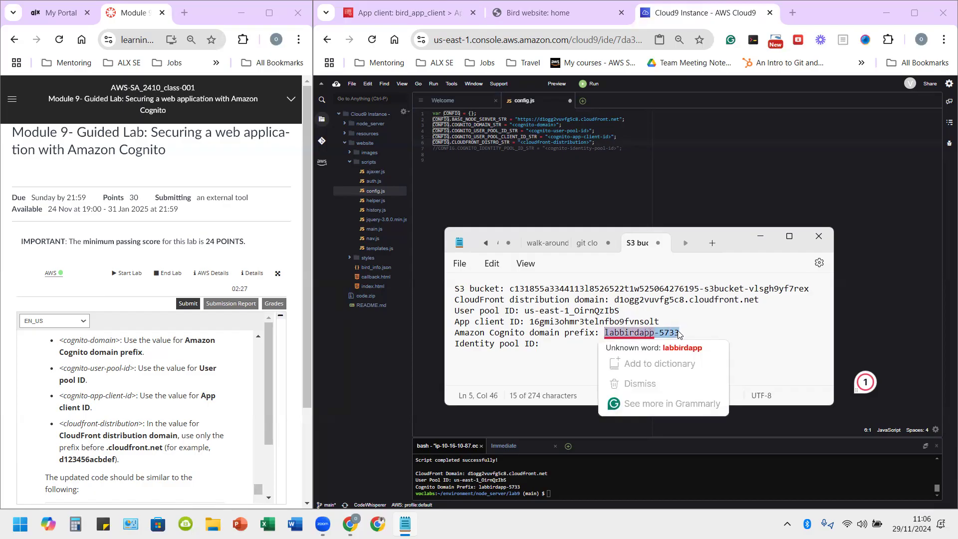
right_click(683, 324)
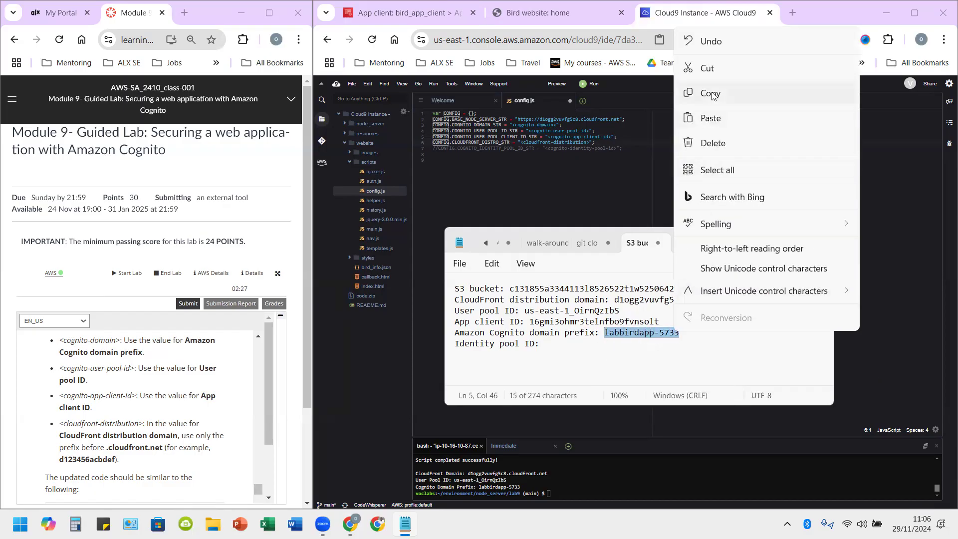
click(709, 112)
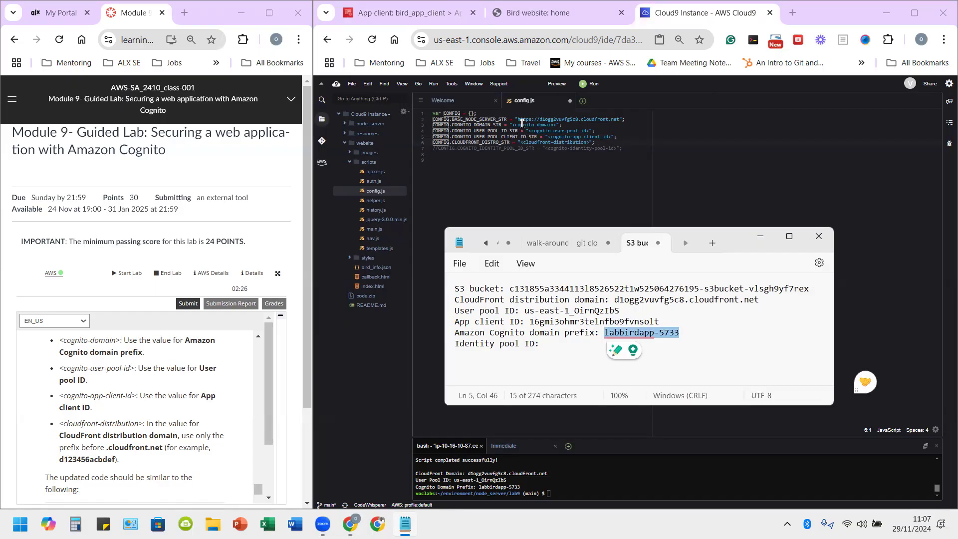
Step: Replace the <cognito-domain> placeholder in config.js with the copied prefix labbirdapp-5733
drag(512, 125, 557, 125)
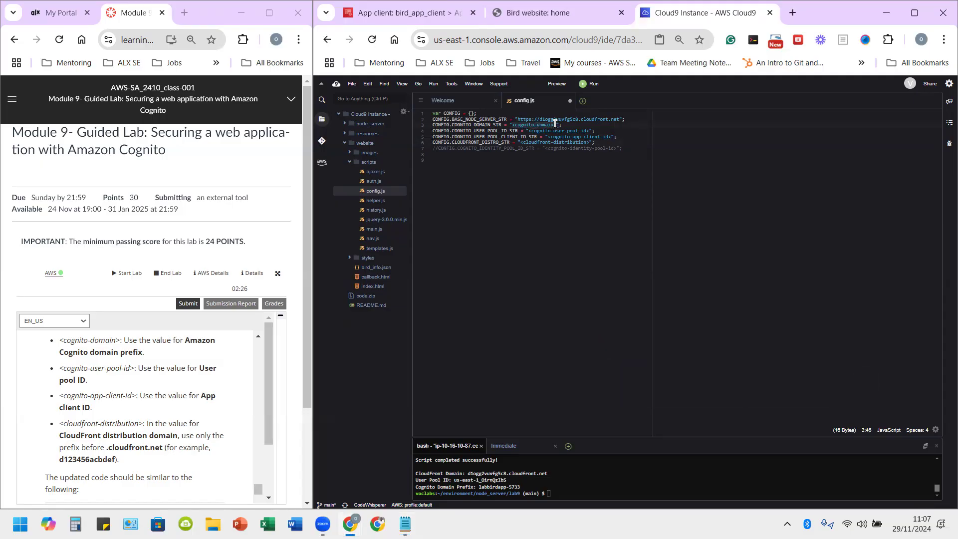
right_click(554, 124)
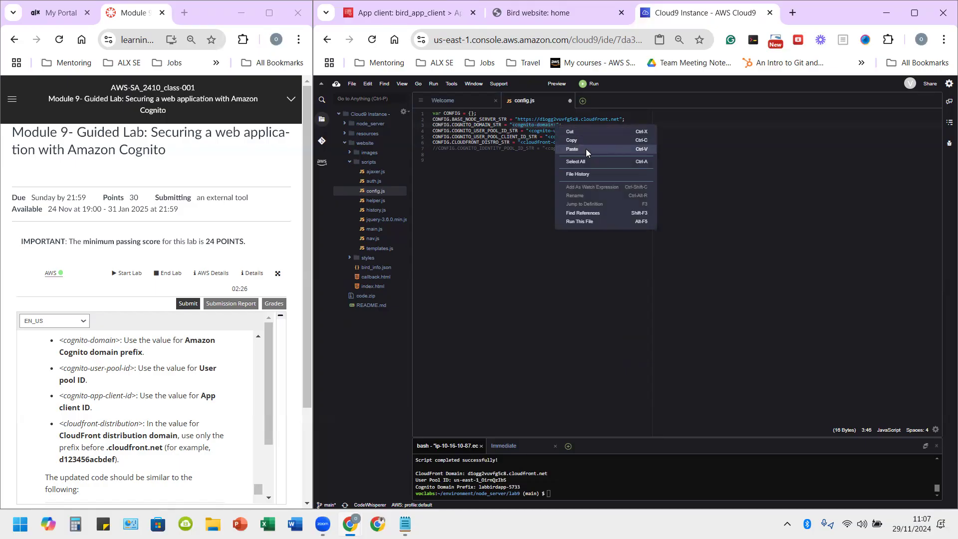
click(585, 148)
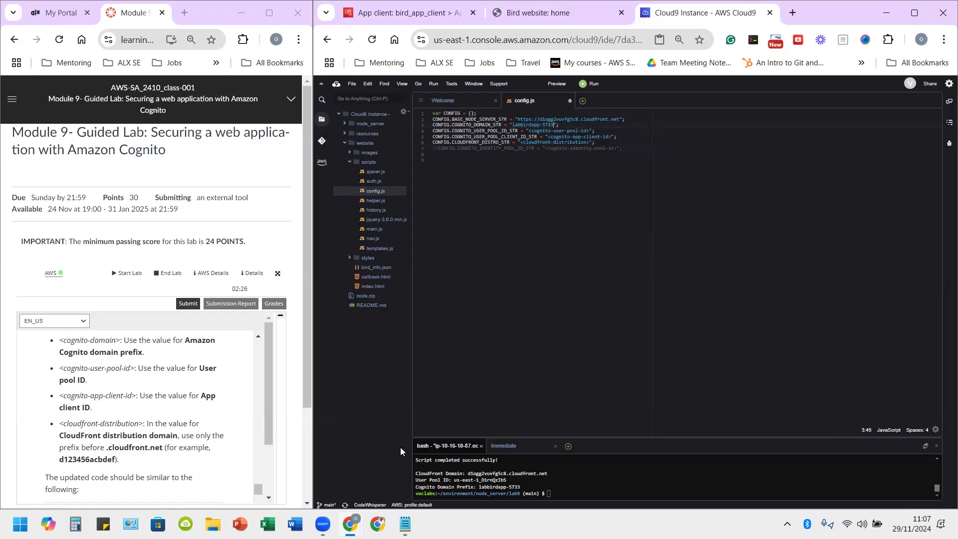
Step: Copy the user pool ID us-east-1_OirnQzIbS from the Notepad notes and substitute it for the <cognito-user-pool-id> placeholder in config.js
key(alt+Tab)
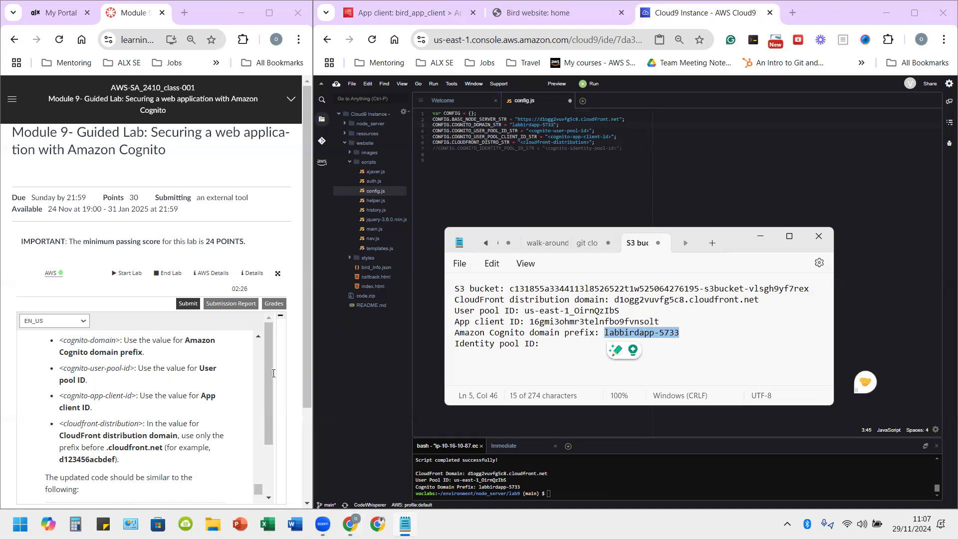
drag(525, 310, 624, 311)
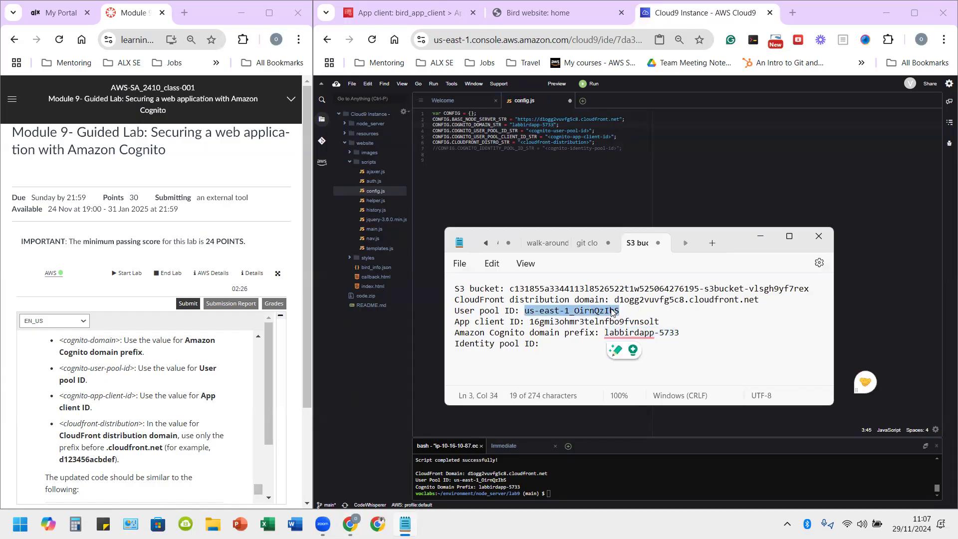
right_click(612, 312)
click(657, 74)
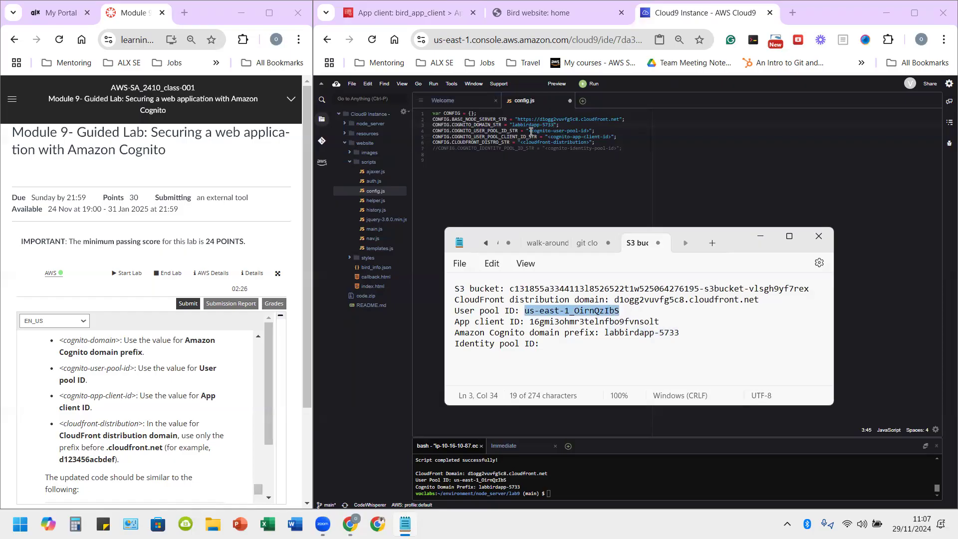
drag(529, 131, 586, 131)
right_click(586, 131)
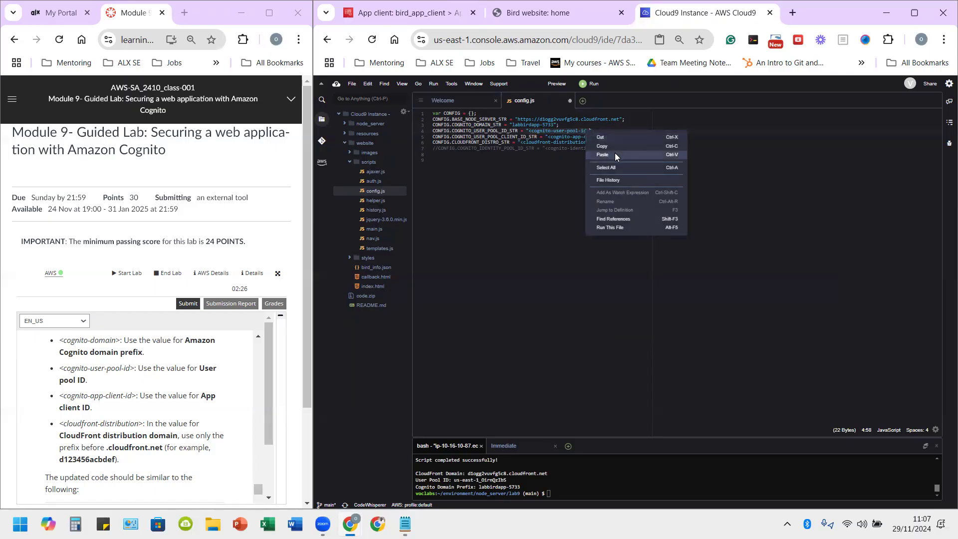
click(614, 154)
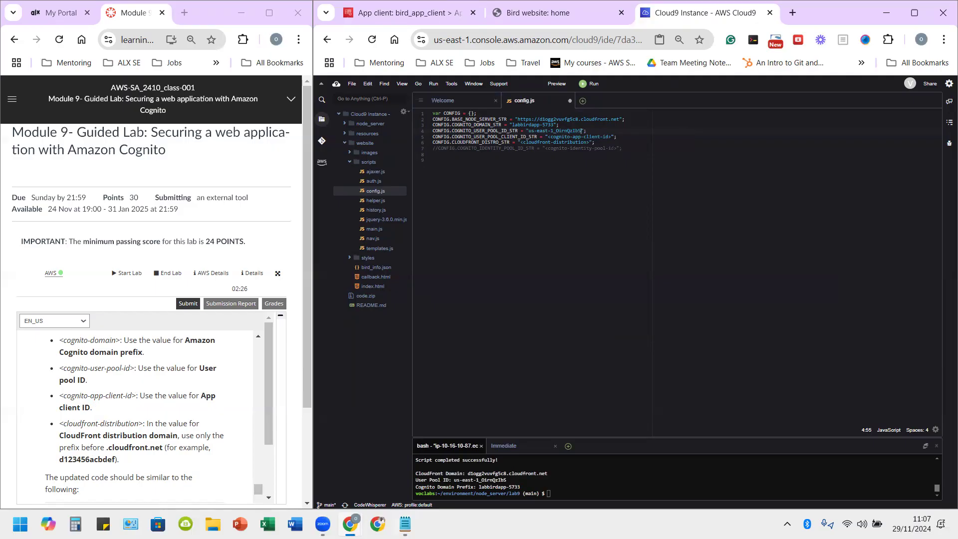
Step: Copy the app client ID from the Notepad notes and substitute it for the <cognito-app-client-id> placeholder in config.js
click(405, 522)
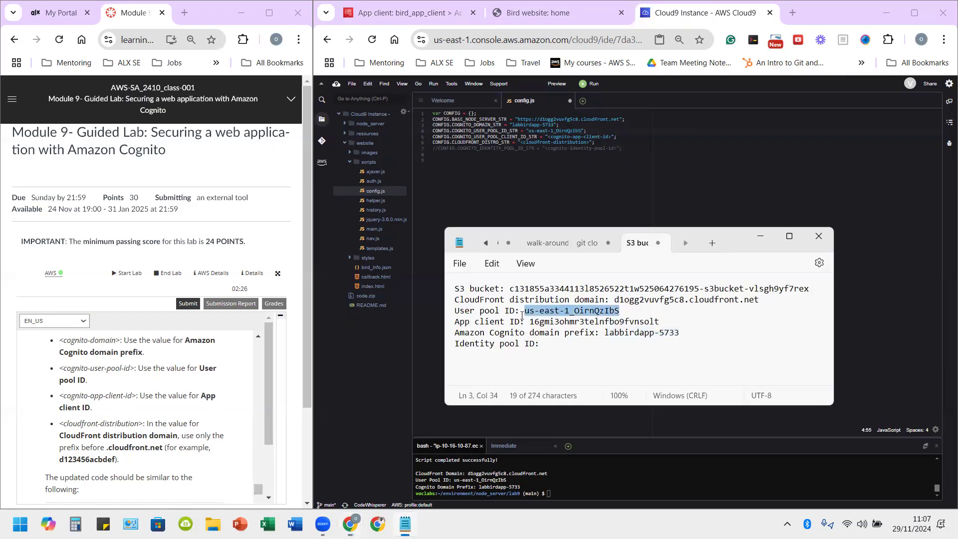
drag(531, 323, 655, 324)
right_click(656, 323)
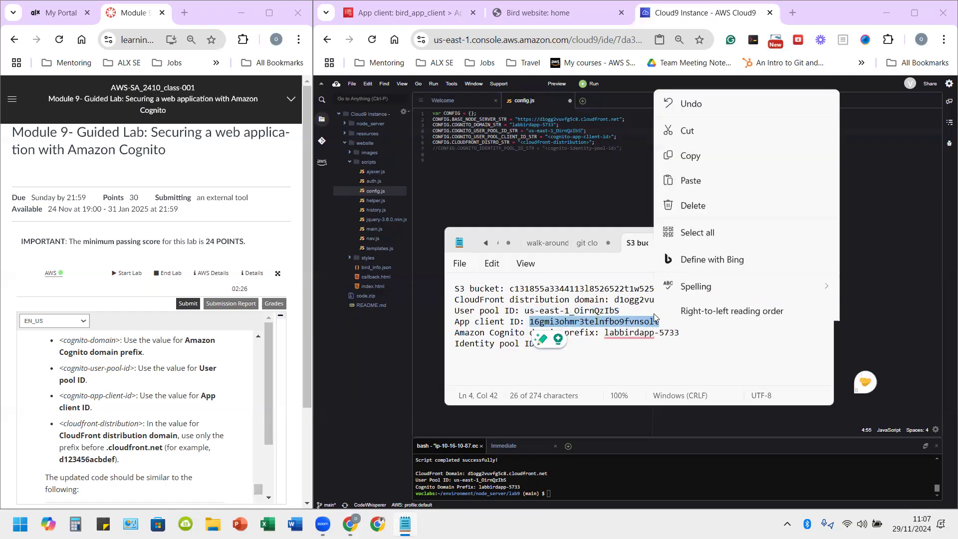
click(671, 91)
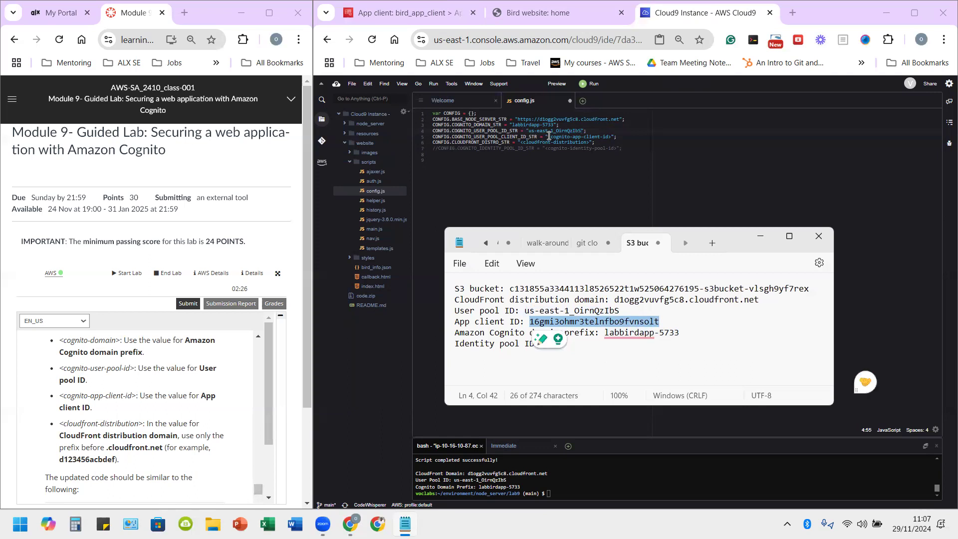
drag(547, 136, 611, 138)
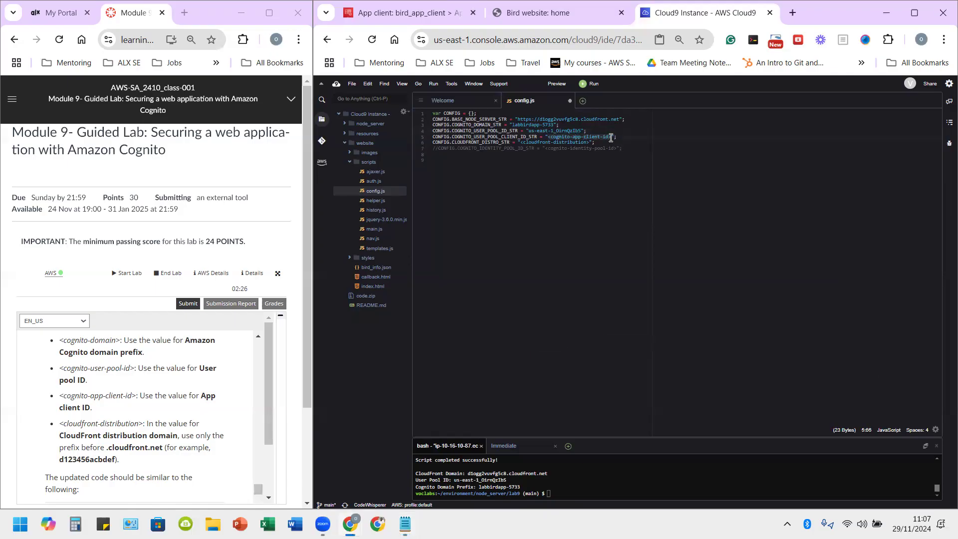
right_click(609, 137)
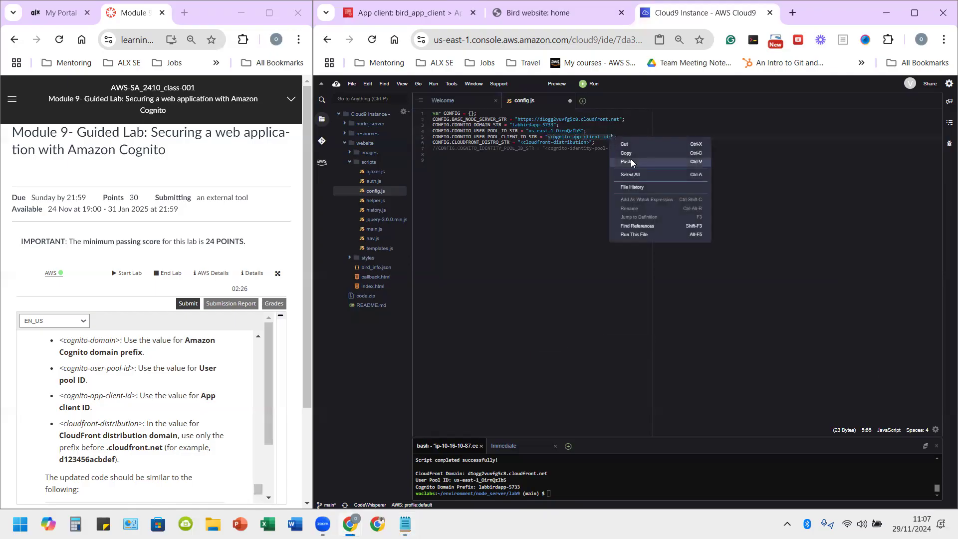
click(630, 159)
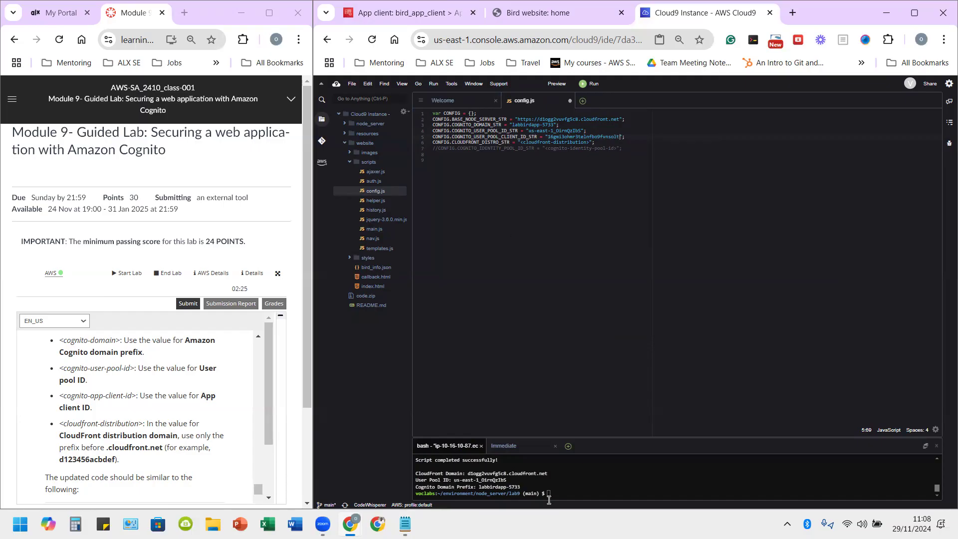
Step: Copy only the CloudFront domain prefix d1ogg2vuvfg5c8 from the Notepad notes and substitute it for the <cloudfront-distribution> placeholder in config.js
key(alt+Tab)
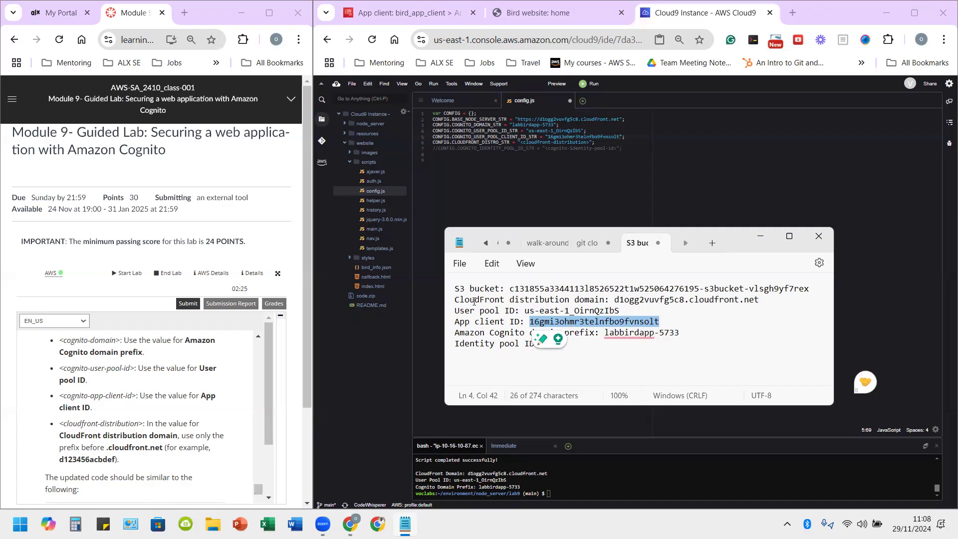
drag(614, 301, 678, 305)
right_click(678, 305)
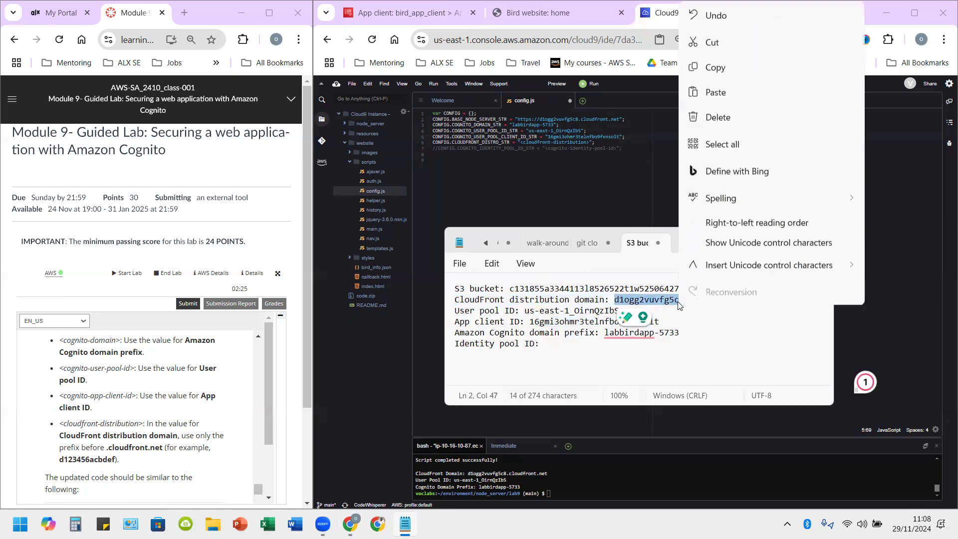
click(715, 67)
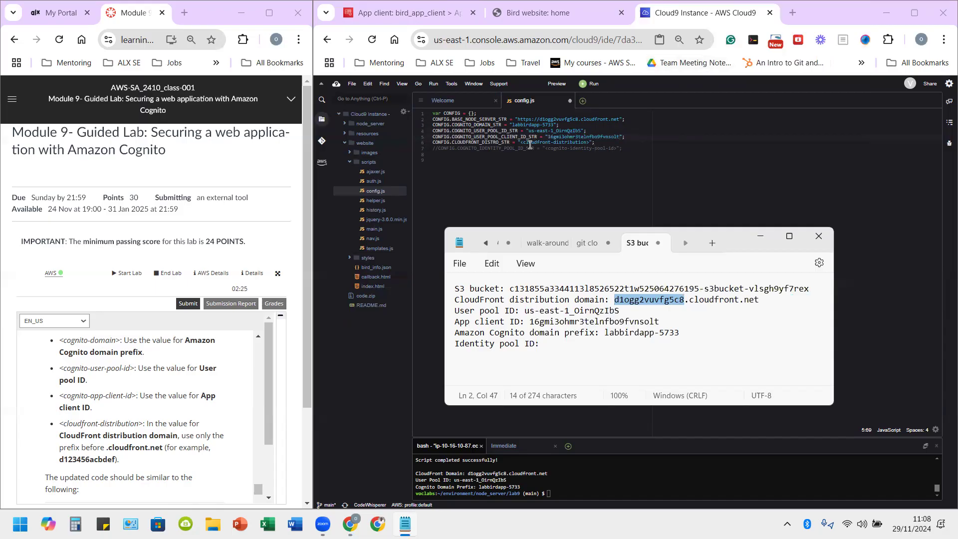
drag(523, 142, 591, 144)
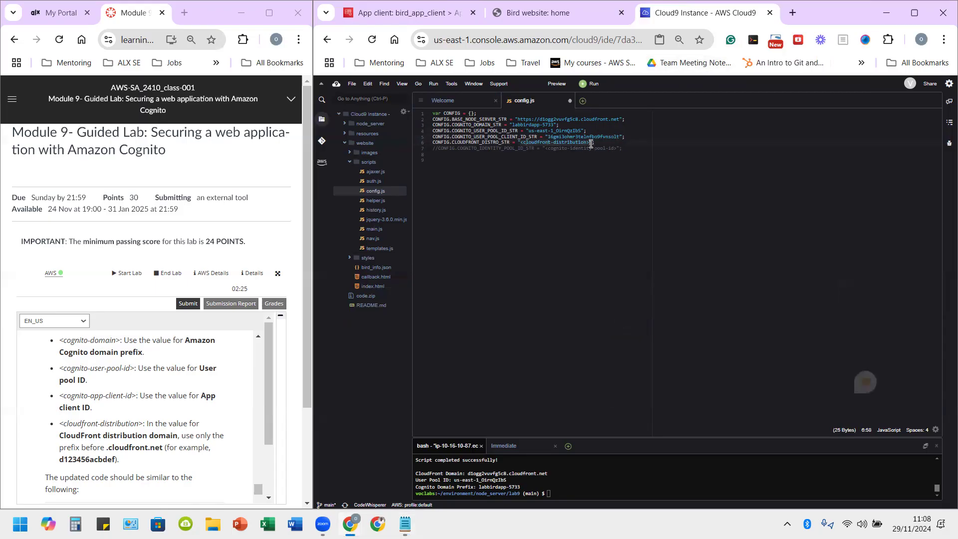
right_click(575, 146)
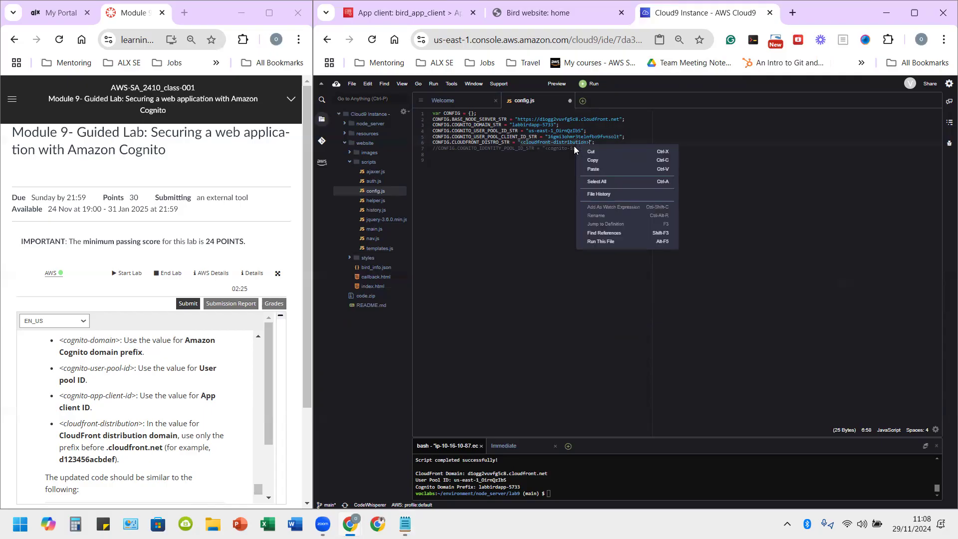
click(581, 171)
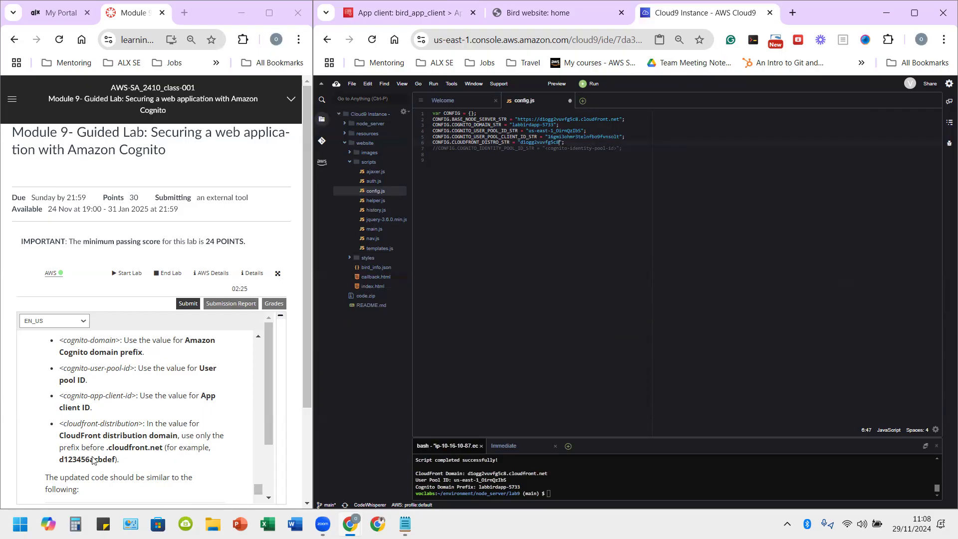
Step: Compare the edited config.js with the lab's sample code and save the file
scroll(109, 437, down, 4)
scroll(108, 438, up, 1)
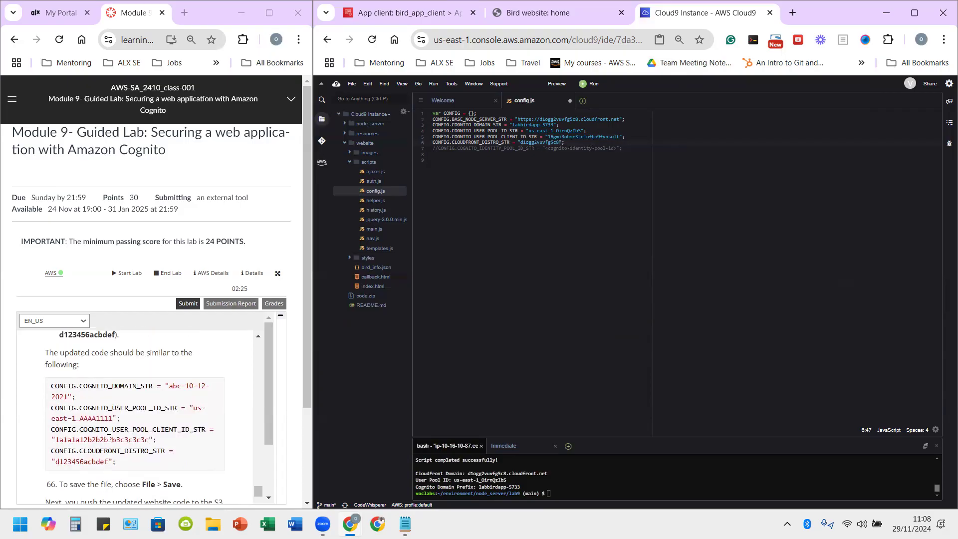
scroll(159, 433, down, 1)
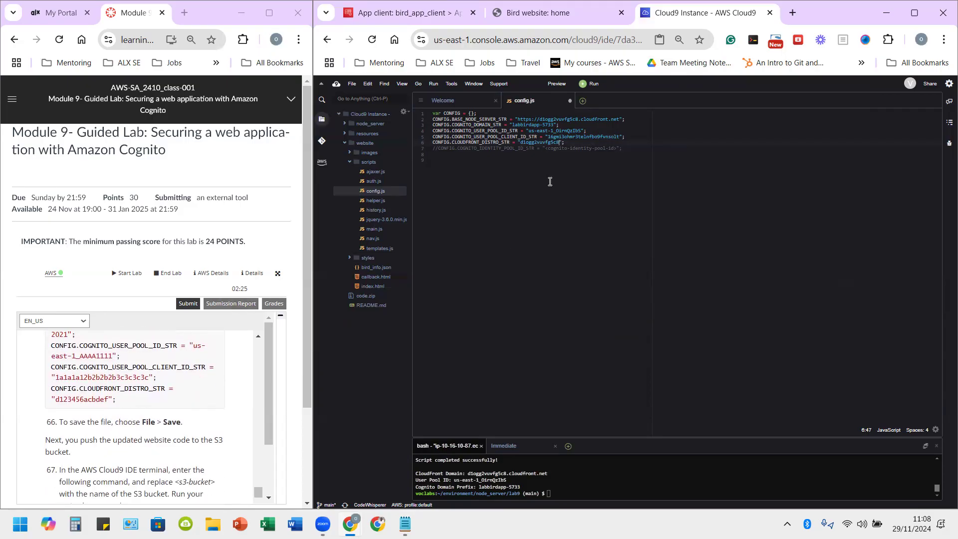
click(446, 178)
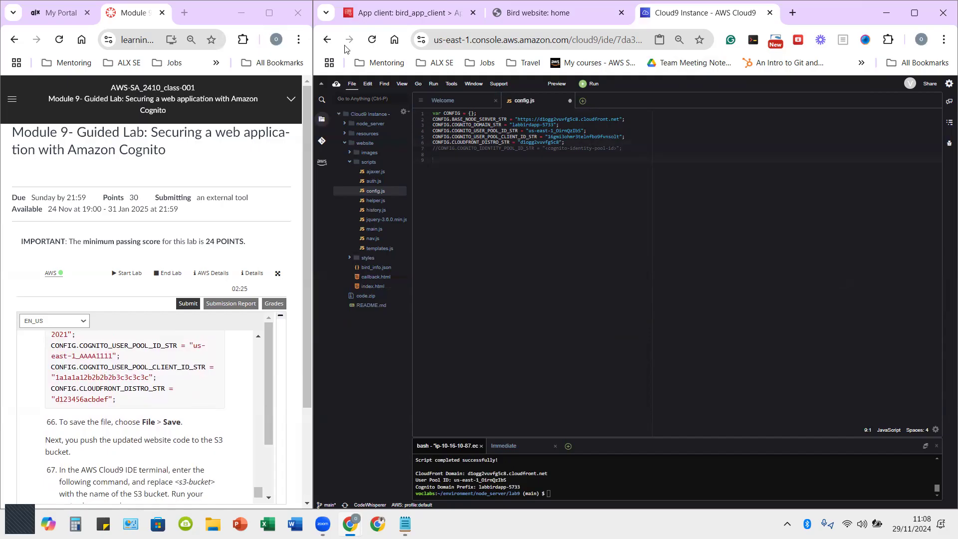
click(352, 84)
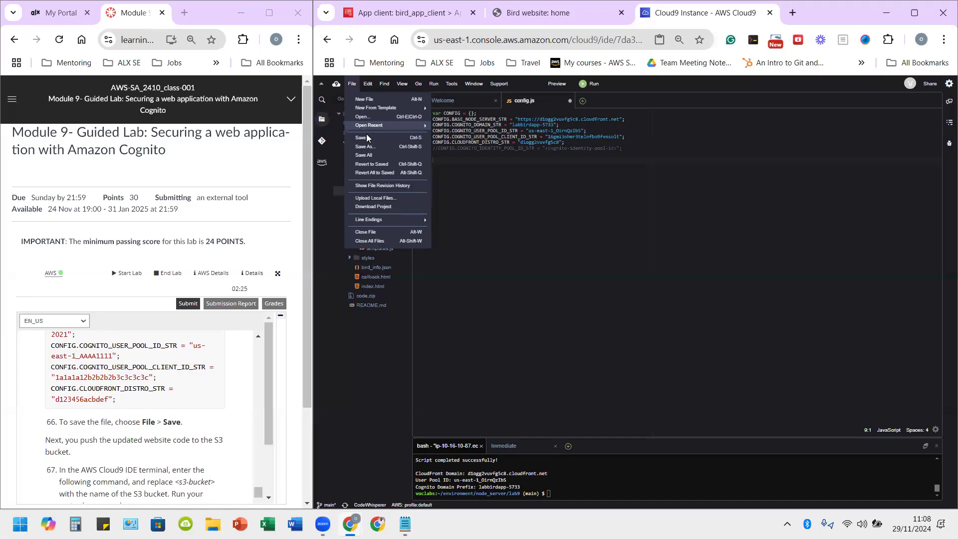
click(369, 137)
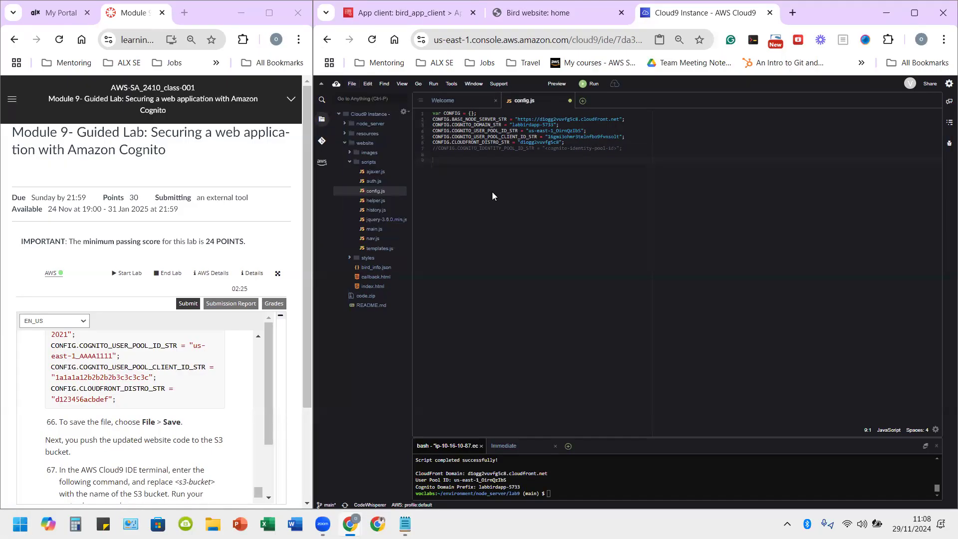
Step: Copy the website upload commands from lab step 67 and paste them into the Cloud9 terminal
scroll(139, 424, down, 3)
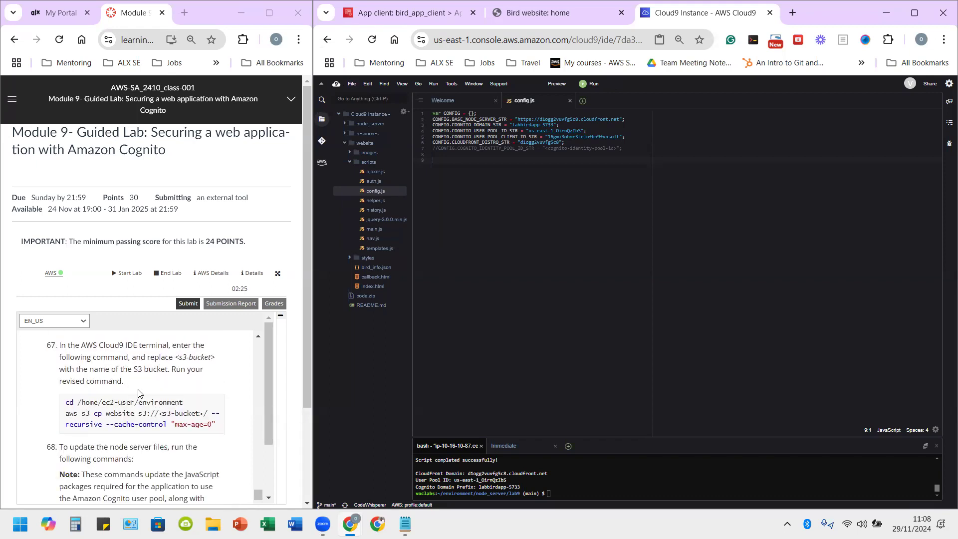
drag(65, 401, 218, 427)
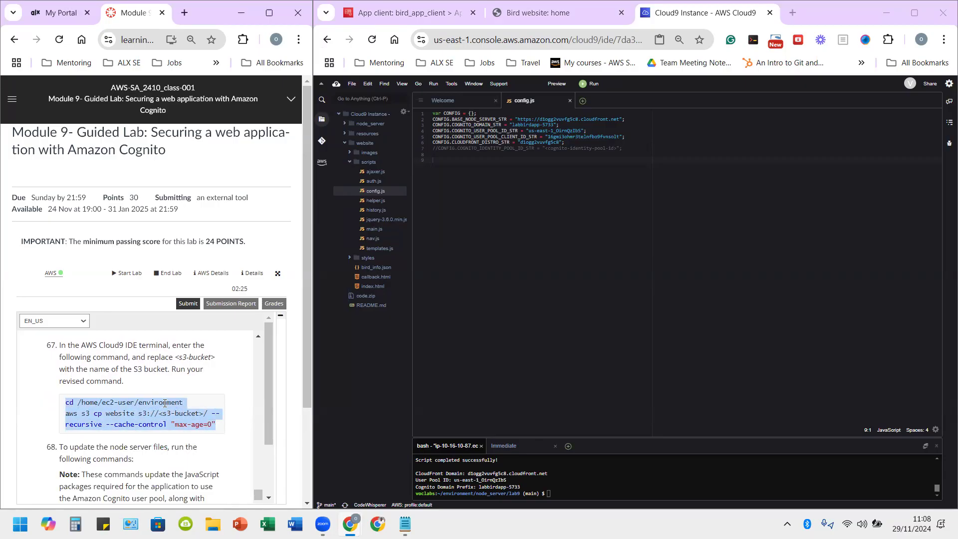
right_click(141, 420)
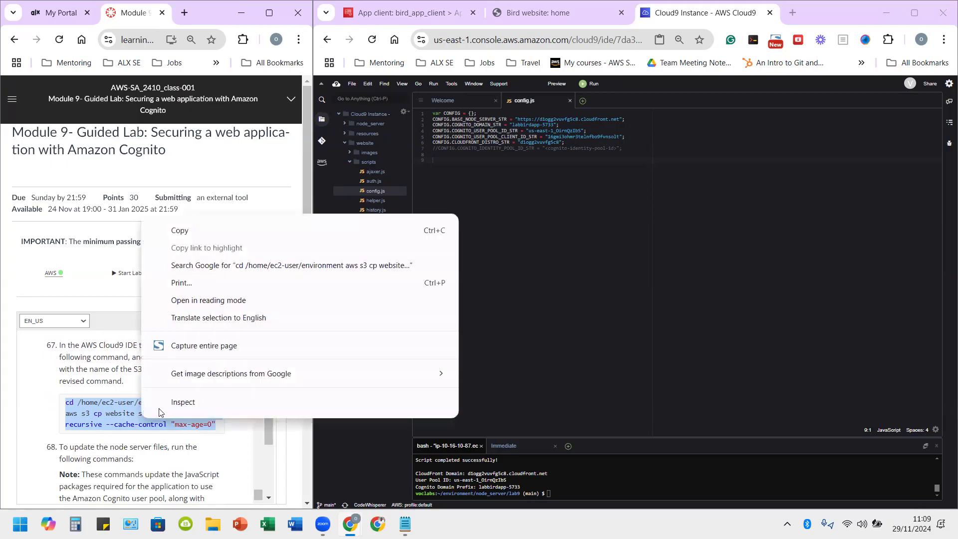
click(225, 233)
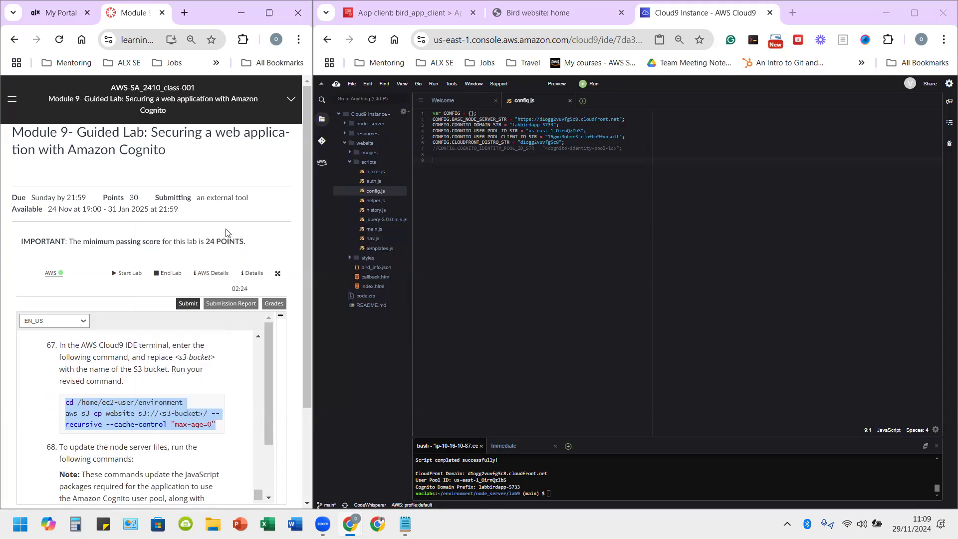
right_click(560, 491)
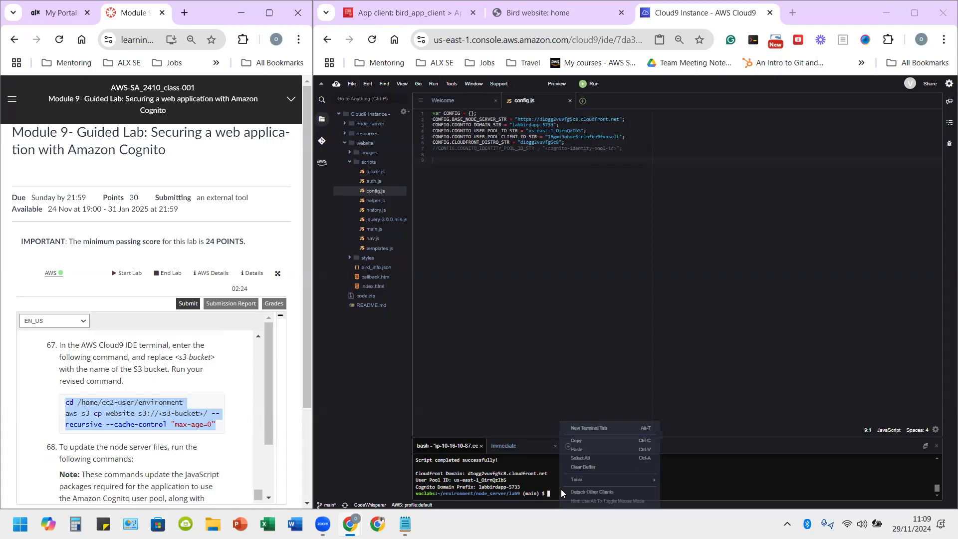
click(585, 449)
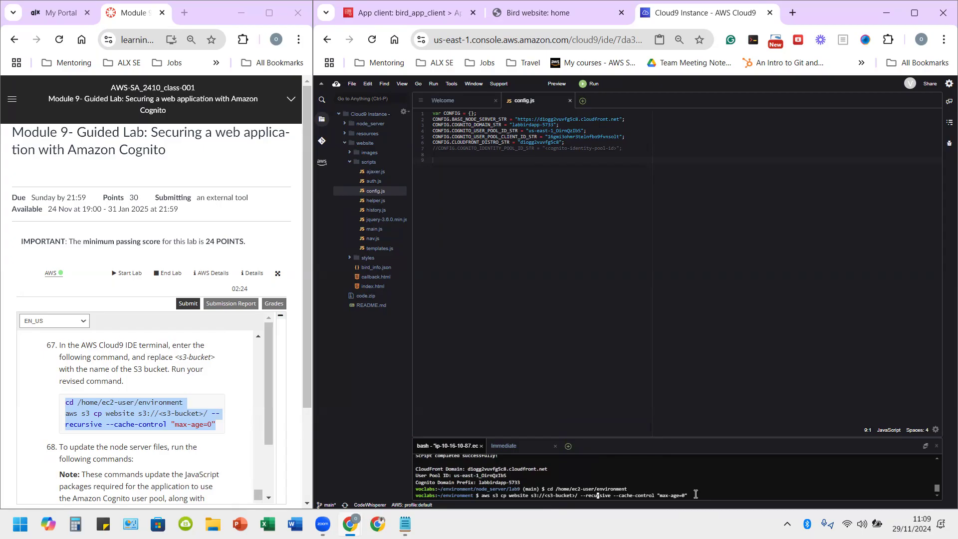
Step: Delete the <s3-bucket> placeholder from the pasted aws s3 cp command in the terminal
key(Left)
key(Left)
key(BackSpace)
key(BackSpace)
key(BackSpace)
key(BackSpace)
key(BackSpace)
key(BackSpace)
key(BackSpace)
key(BackSpace)
key(BackSpace)
key(BackSpace)
key(BackSpace)
click(546, 496)
Step: Copy the S3 bucket name from the Notepad notes, insert it after s3:// in the terminal command, and run the command
key(alt+Tab)
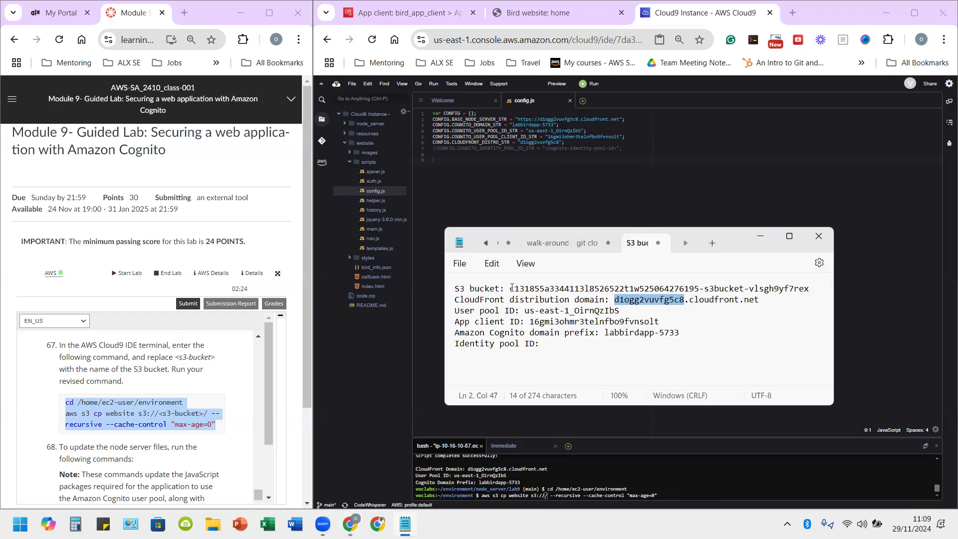
drag(511, 288, 803, 290)
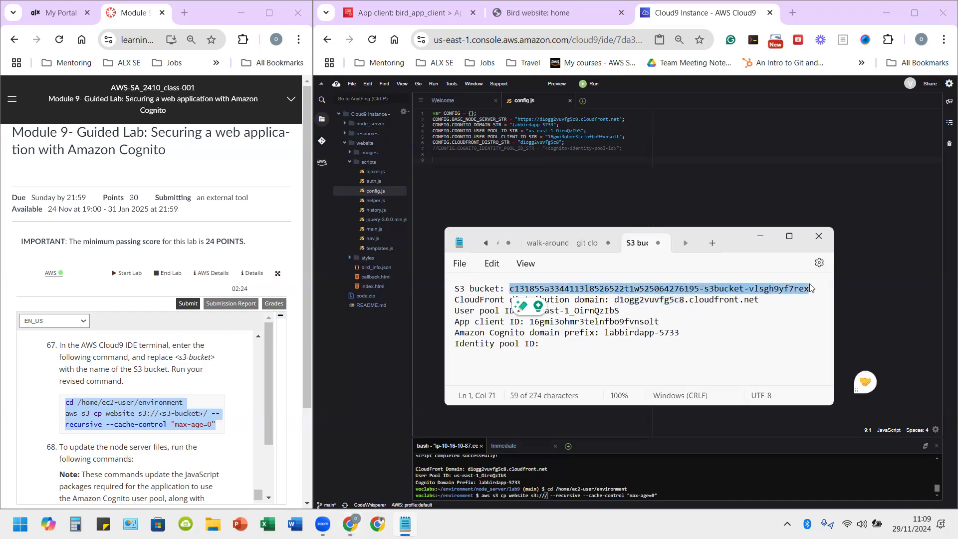
right_click(803, 289)
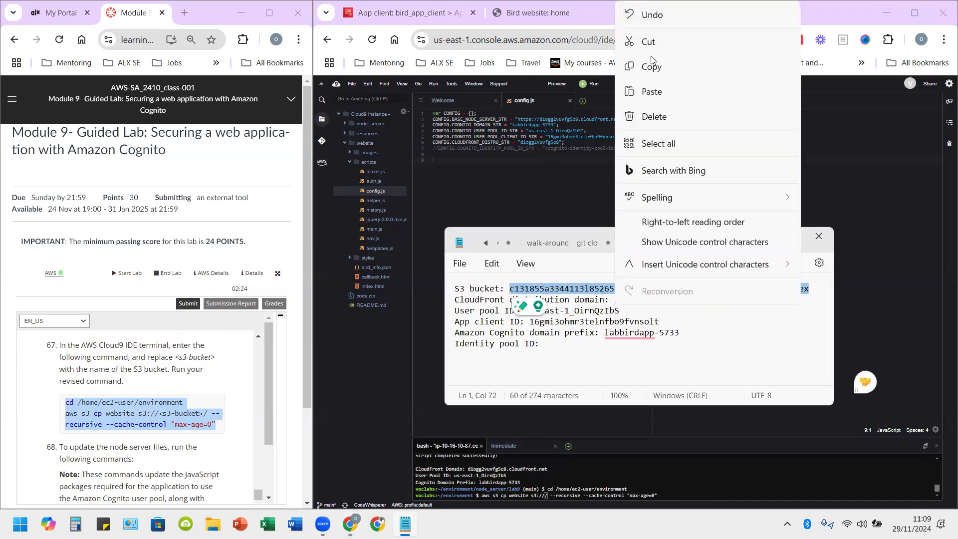
click(655, 71)
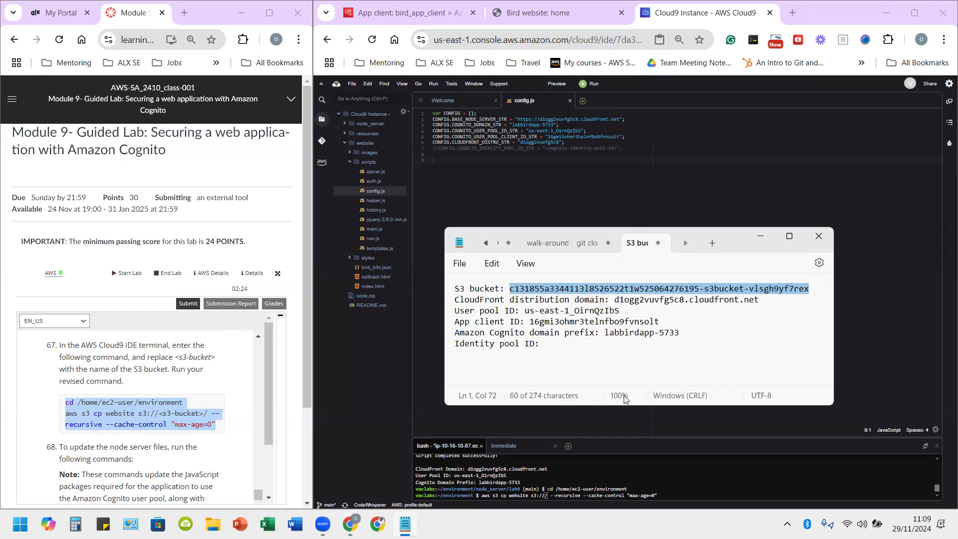
click(569, 480)
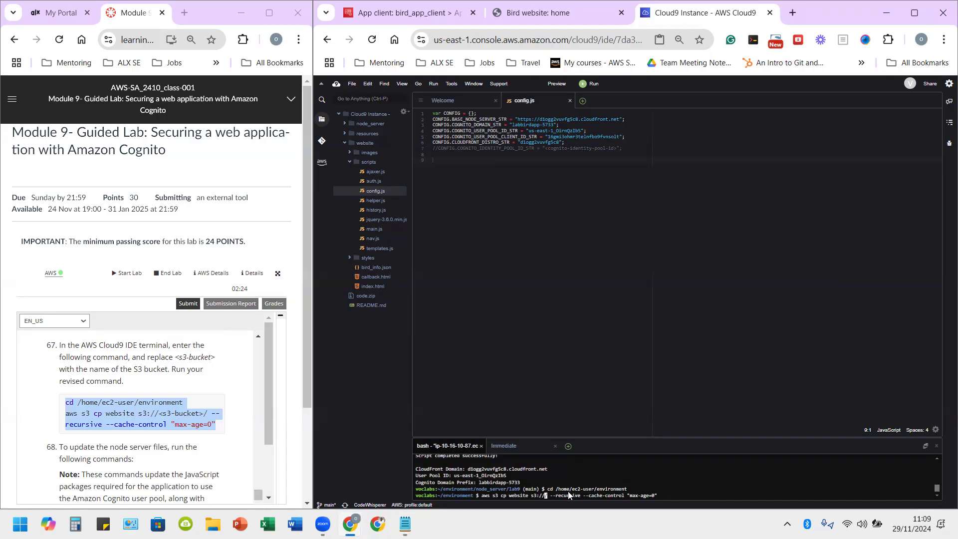
right_click(568, 491)
click(596, 453)
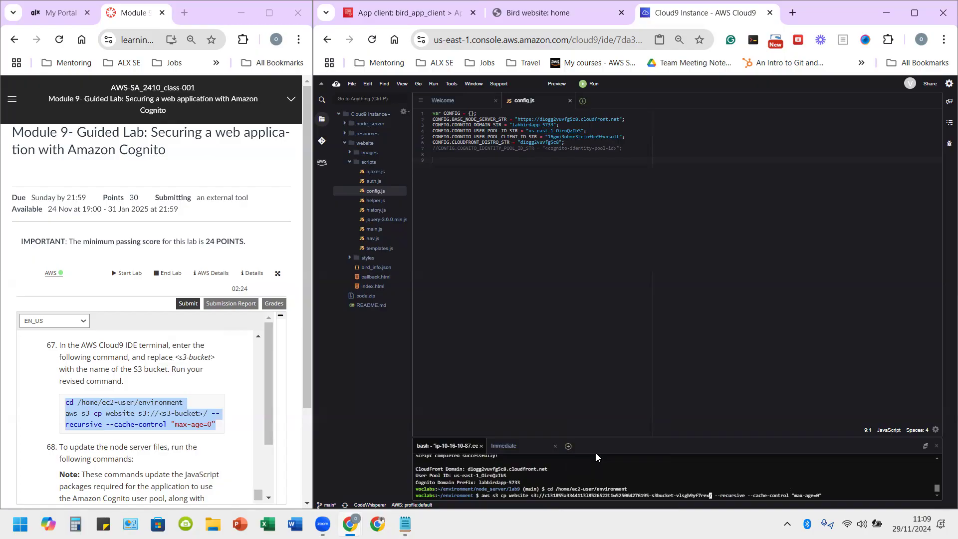
key(Return)
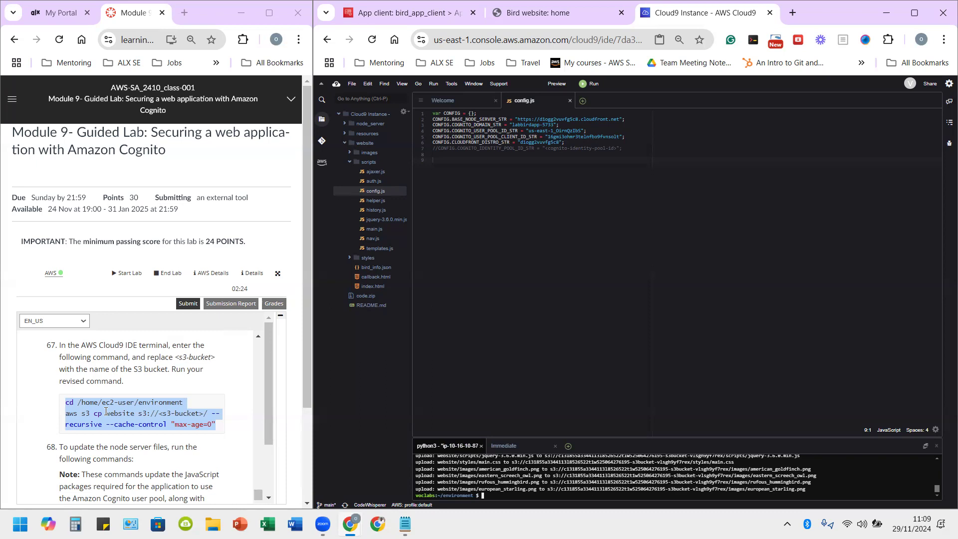
Step: Review the node server update commands in lab step 68 and copy all three lines
scroll(107, 448, down, 3)
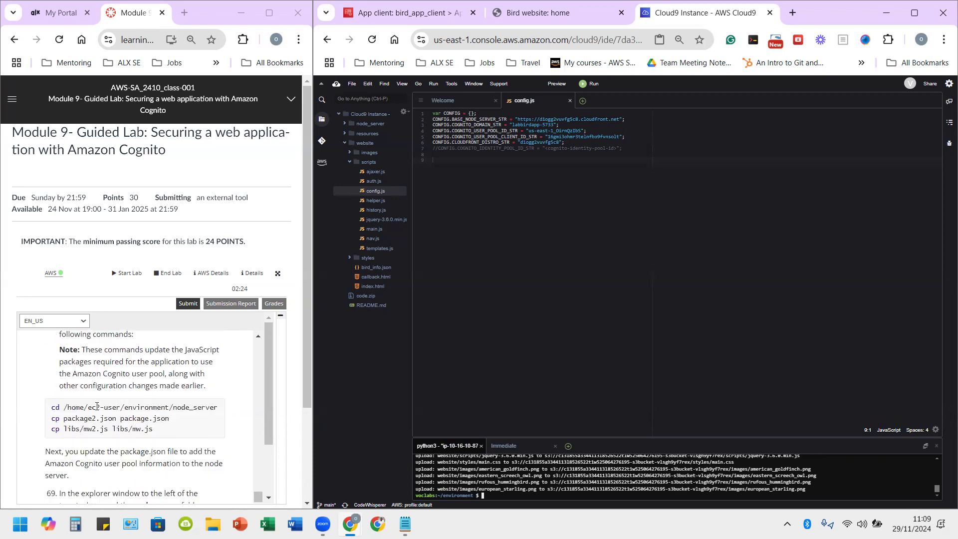
scroll(67, 434, down, 1)
scroll(79, 383, up, 1)
scroll(135, 383, down, 1)
scroll(141, 382, up, 1)
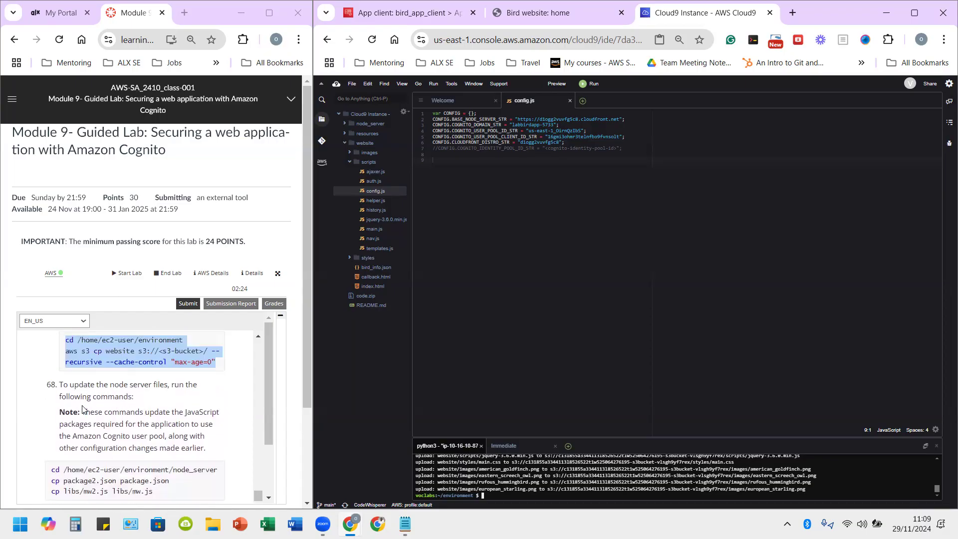
scroll(82, 409, down, 1)
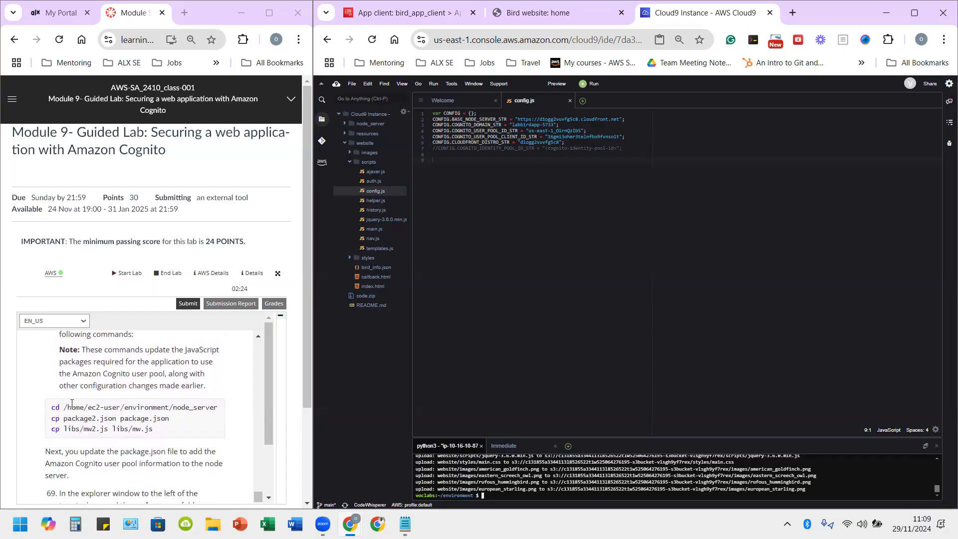
drag(49, 408, 216, 412)
drag(53, 418, 174, 419)
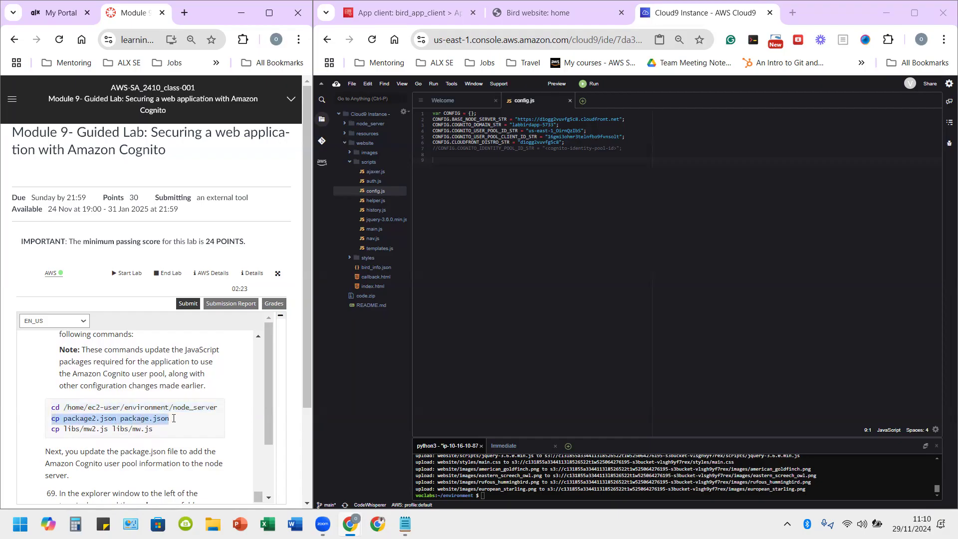
click(68, 419)
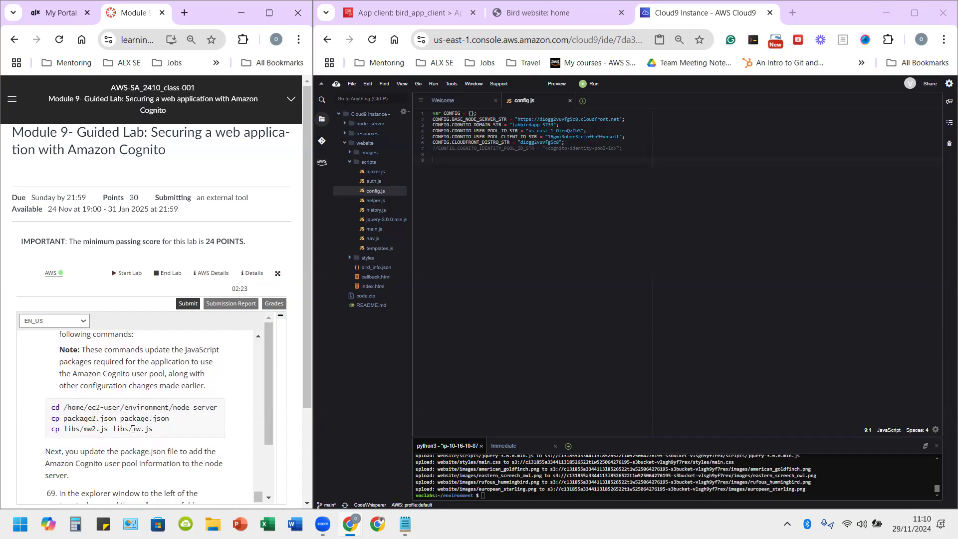
drag(39, 406, 159, 427)
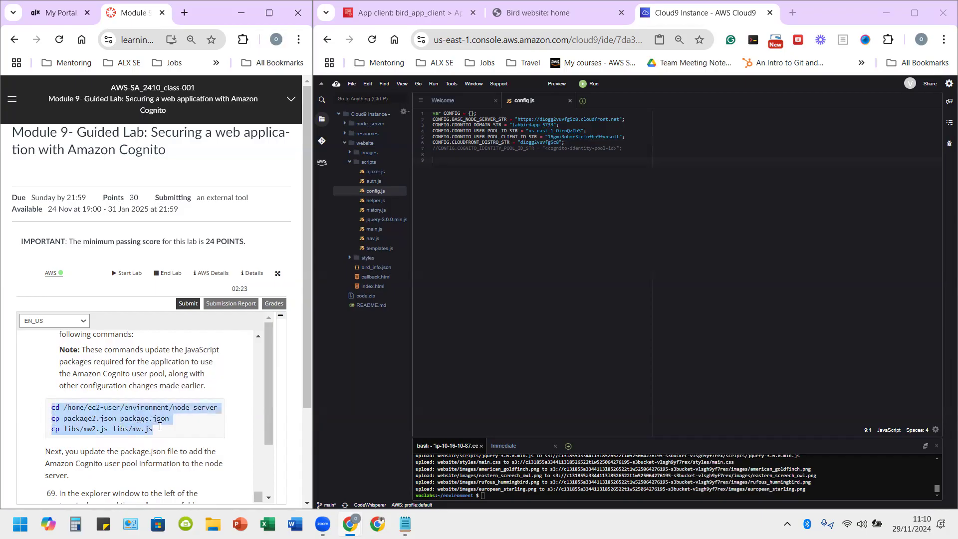
right_click(125, 428)
click(200, 241)
Step: Run the copied commands in the terminal to enter node_server and copy package2.json to package.json and libs/mw2.js to libs/mw.js
click(513, 495)
right_click(513, 495)
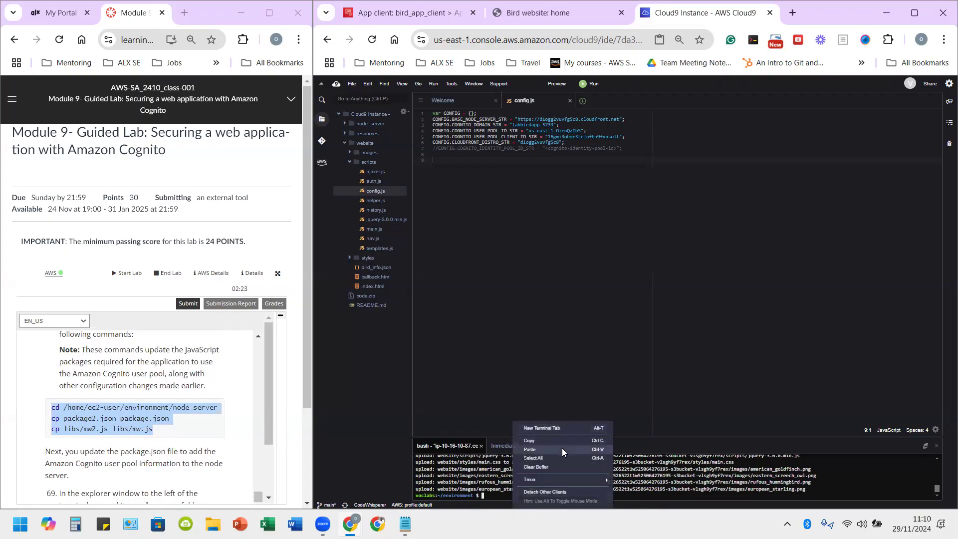
click(561, 448)
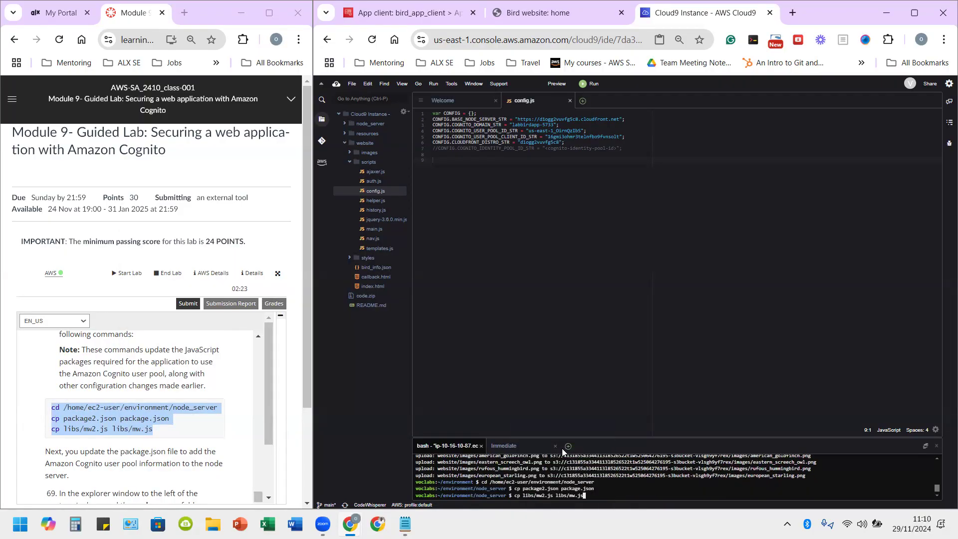
key(Return)
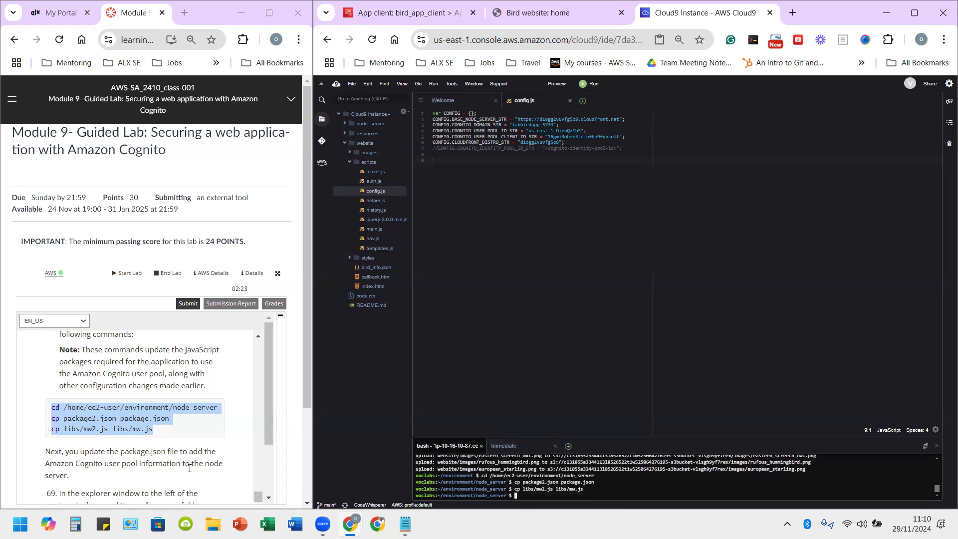
Step: Expand the node_server folder in the file explorer and open package.json
scroll(97, 383, down, 2)
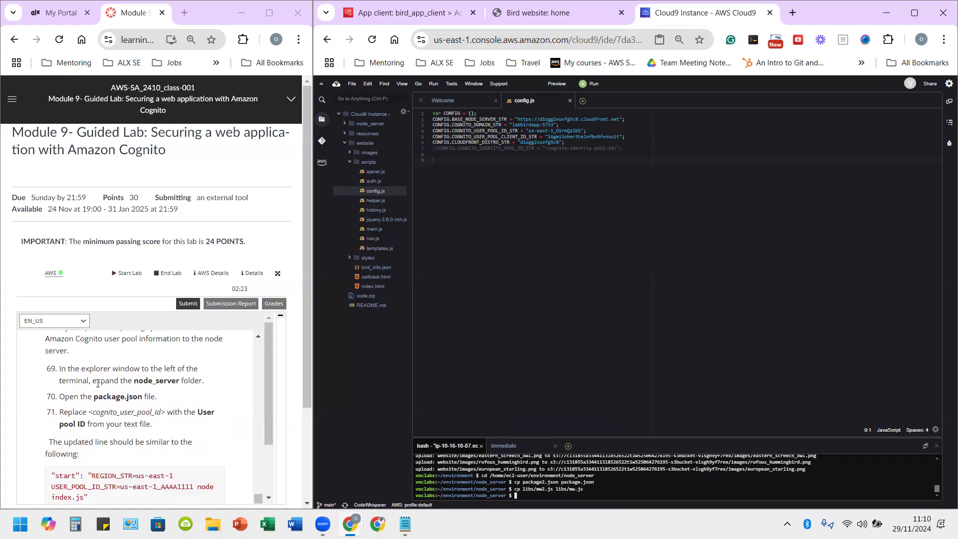
scroll(98, 383, up, 1)
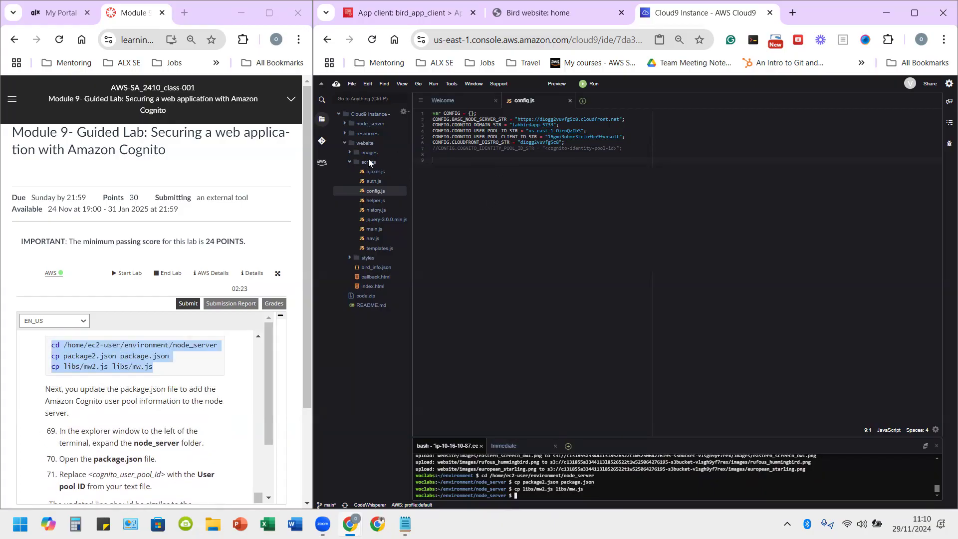
click(344, 124)
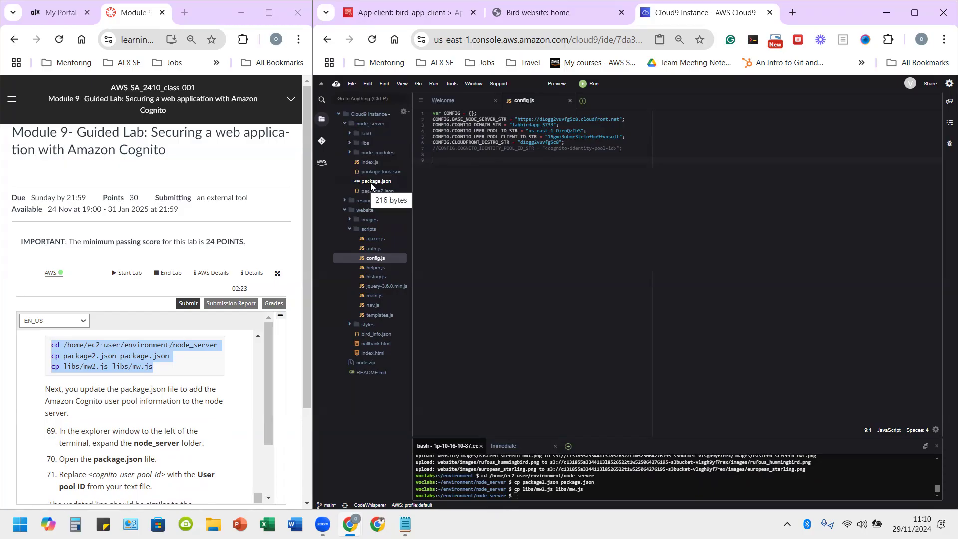
double_click(370, 182)
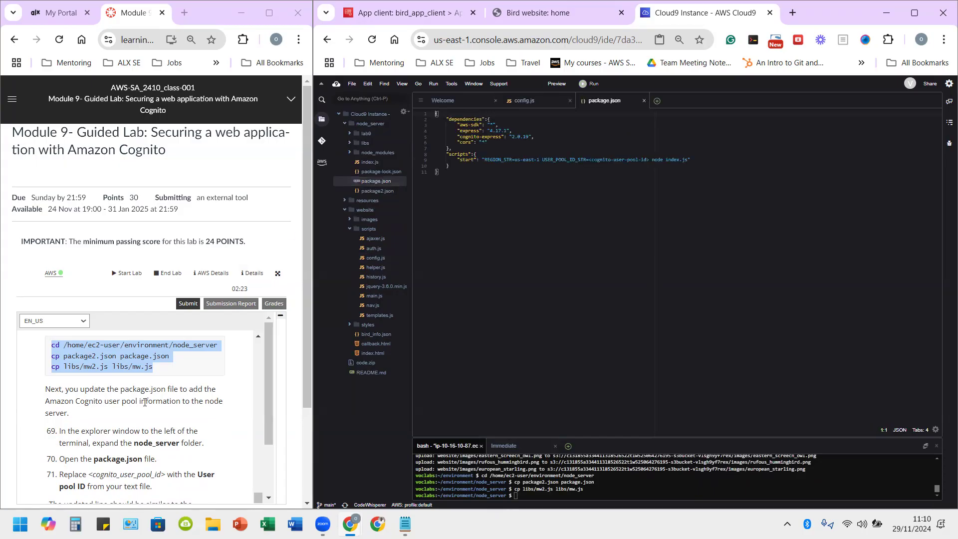
Step: Copy the user pool ID from the Notepad notes and replace the <cognito-user-pool-id> placeholder in package.json's start script with it
scroll(131, 465, down, 2)
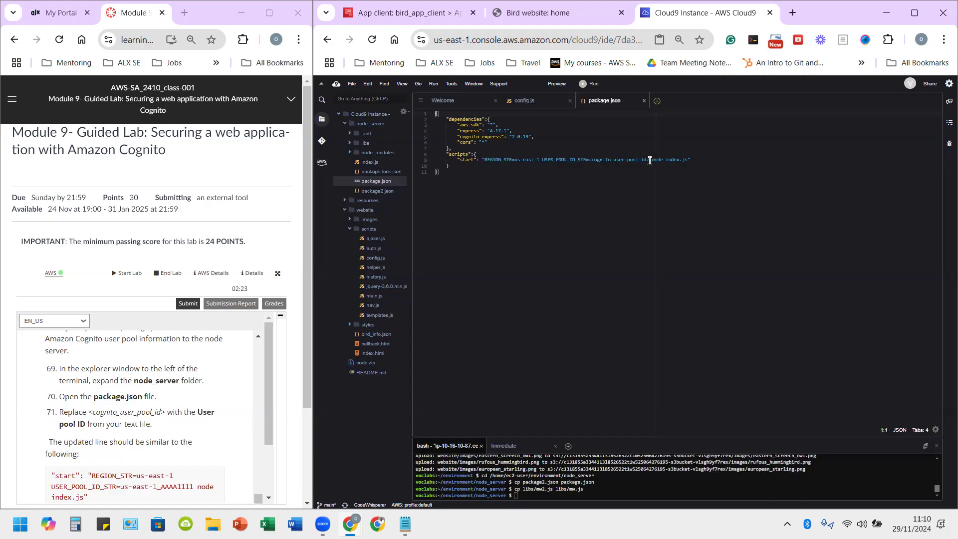
drag(649, 160, 591, 161)
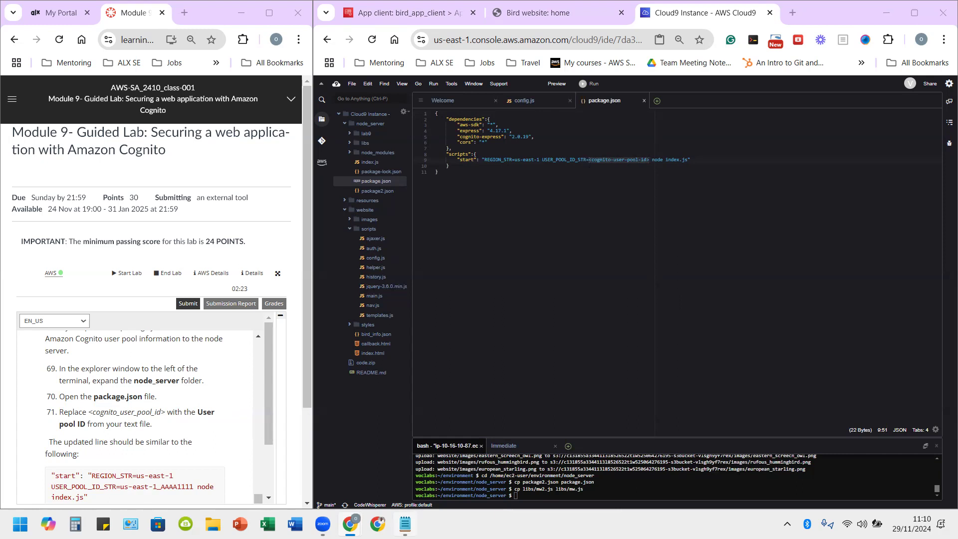
key(alt+Tab)
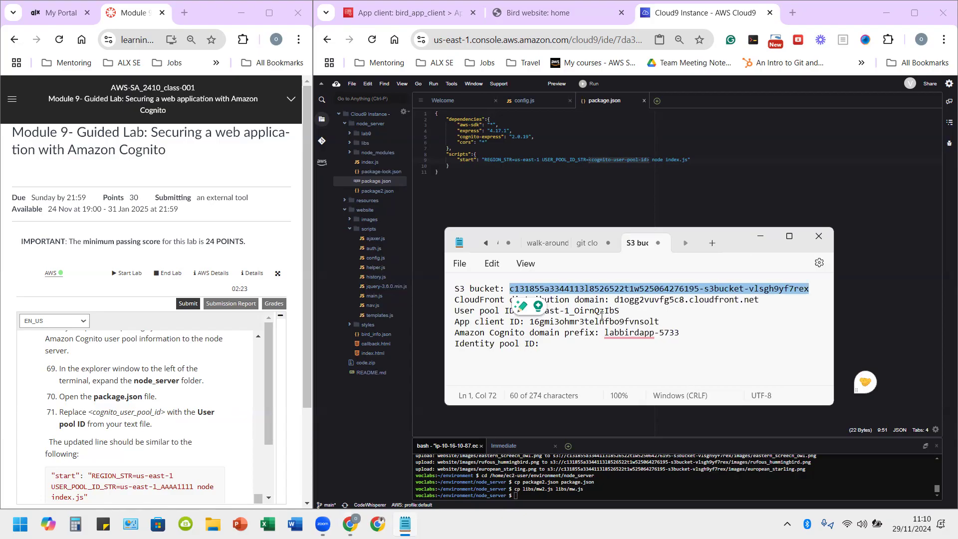
drag(623, 311, 532, 313)
right_click(570, 311)
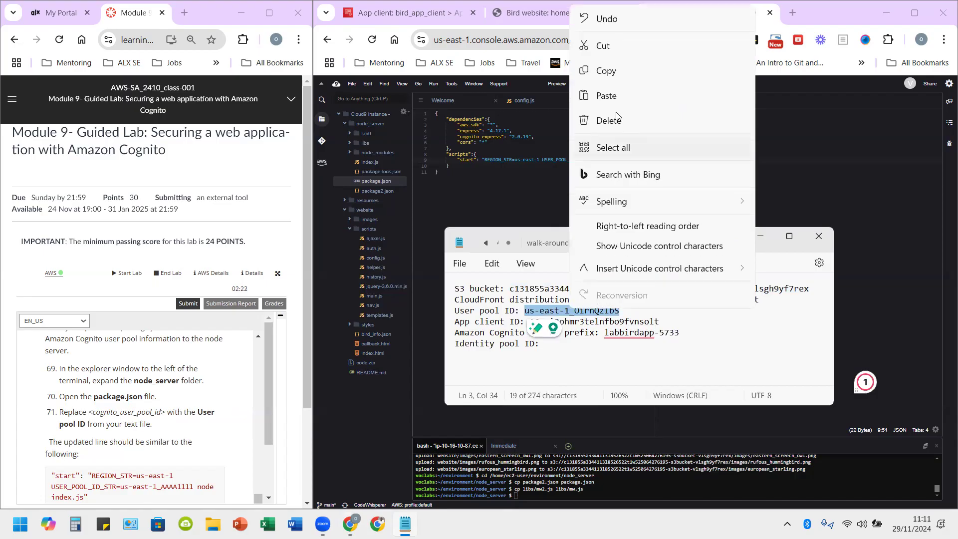
click(608, 74)
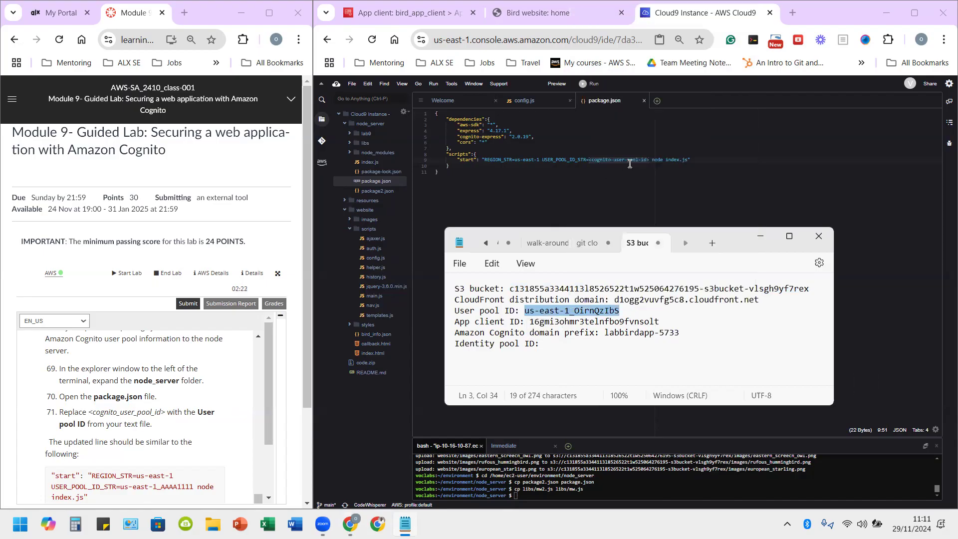
click(629, 162)
right_click(629, 163)
click(652, 187)
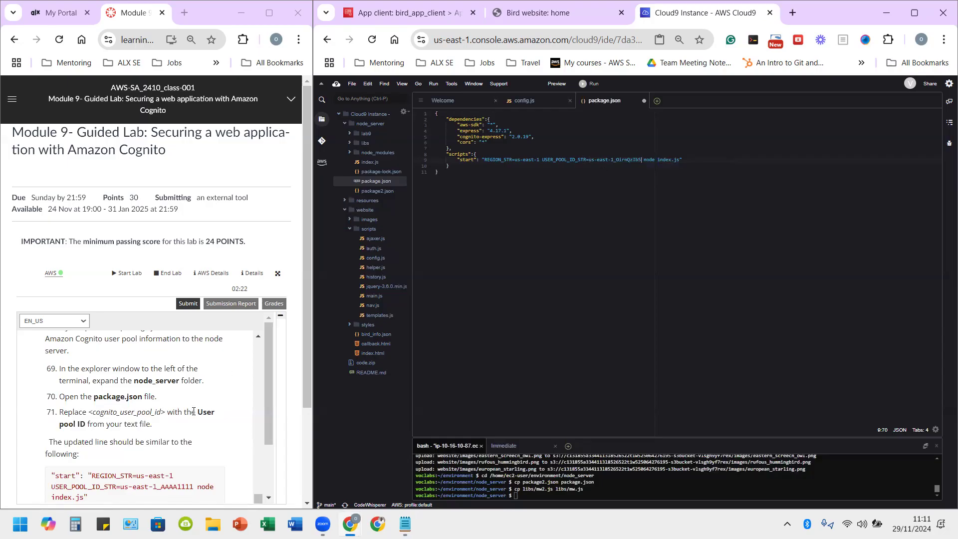
Step: Save the edited package.json file as lab step 72 instructs
scroll(173, 427, down, 1)
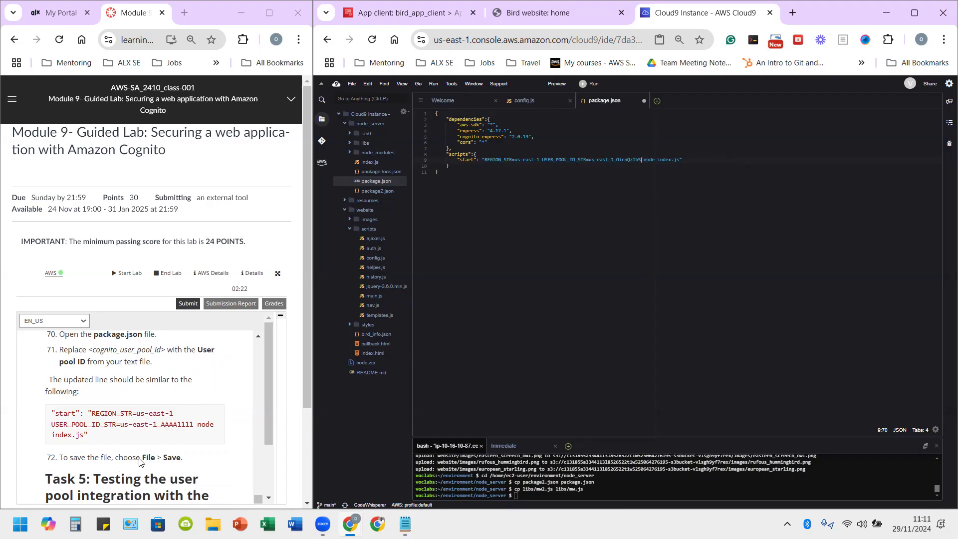
click(351, 84)
click(381, 139)
Step: Copy the npm start command from lab step 73 and run it in the Cloud9 terminal to start the node server
scroll(93, 395, down, 3)
scroll(92, 395, down, 1)
scroll(92, 395, up, 1)
scroll(87, 453, down, 1)
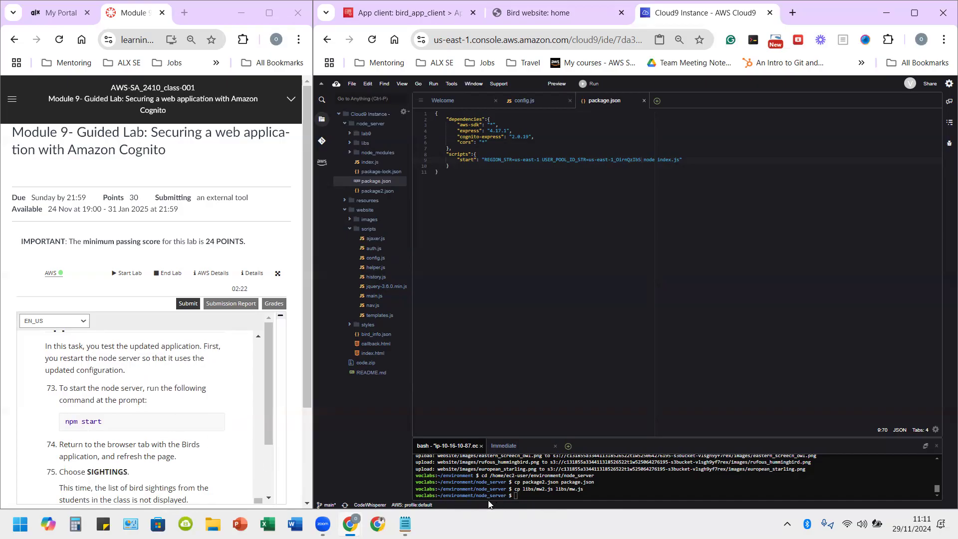
drag(482, 496, 509, 499)
triple_click(67, 420)
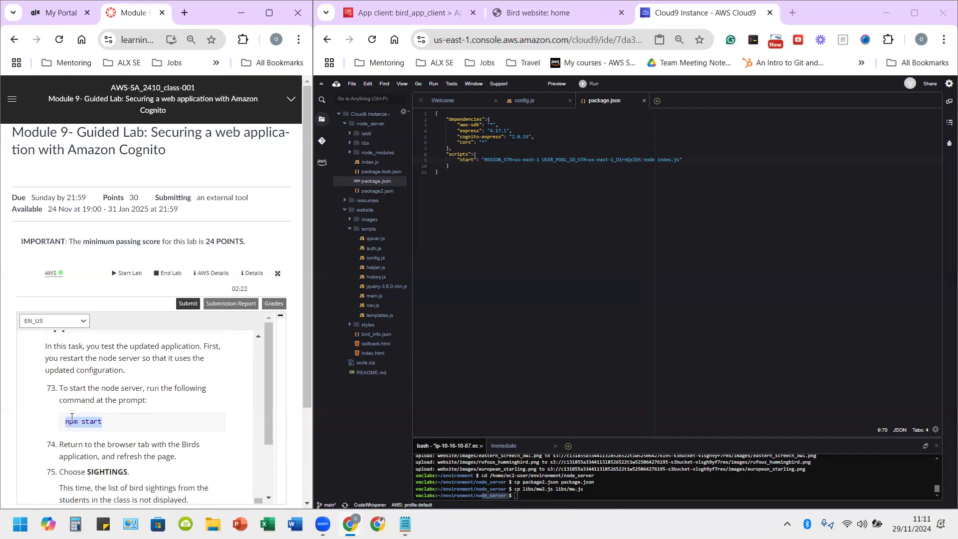
right_click(71, 420)
click(104, 232)
right_click(545, 498)
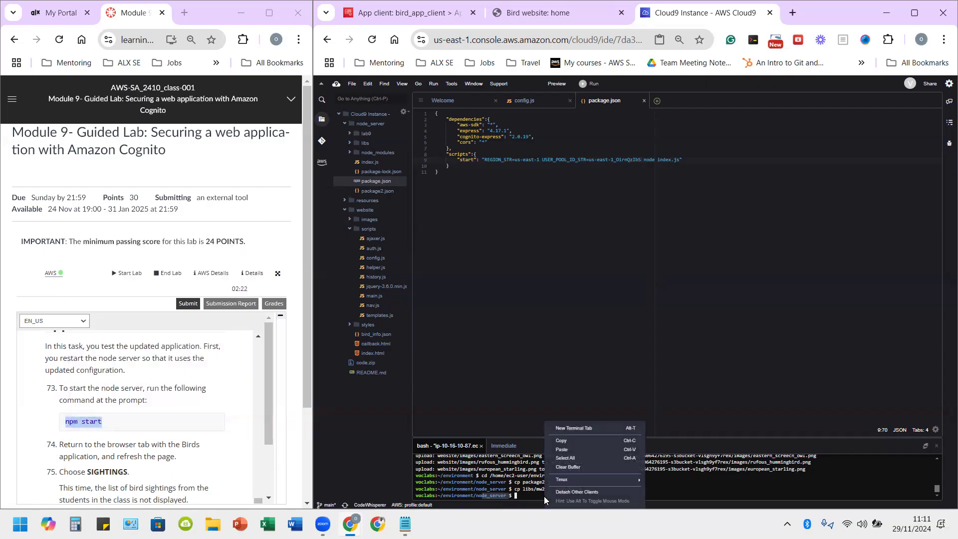
click(575, 450)
key(Return)
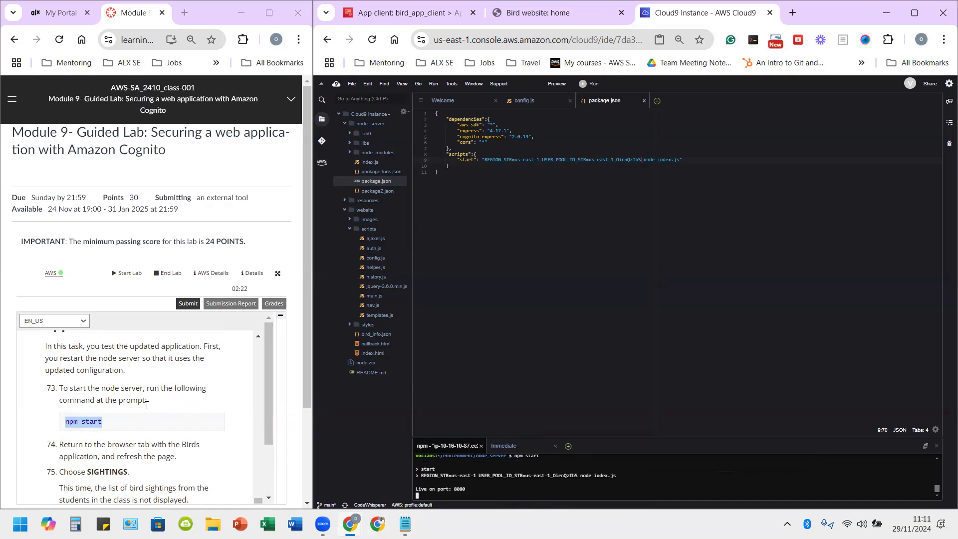
Step: Switch to the Birds website, refresh it, and open the SIGHTINGS page, dismissing the authentication error
scroll(152, 415, down, 1)
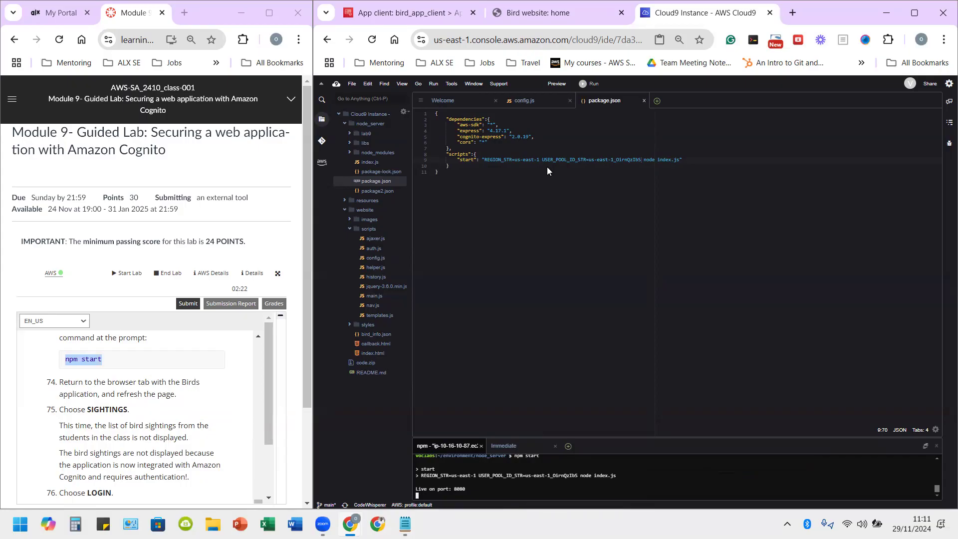
click(538, 13)
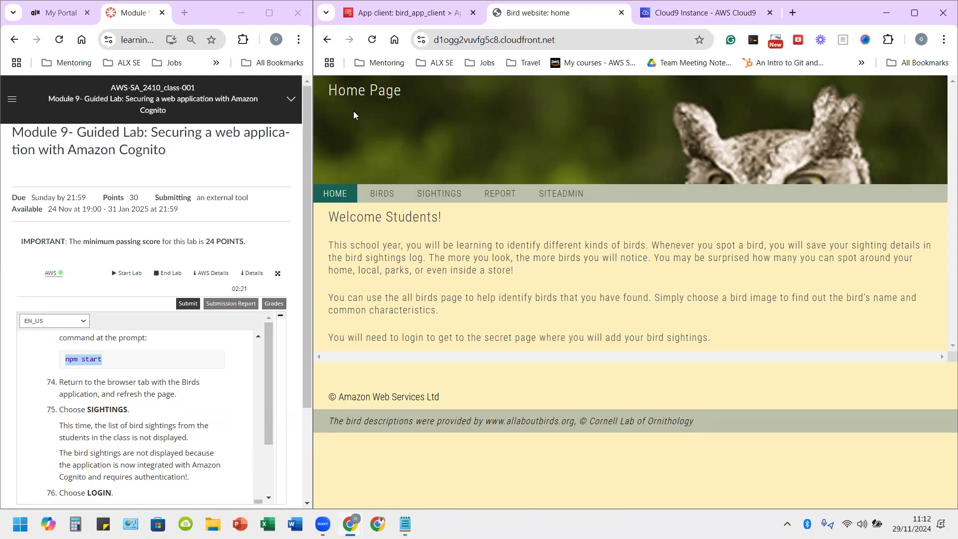
click(370, 40)
click(454, 200)
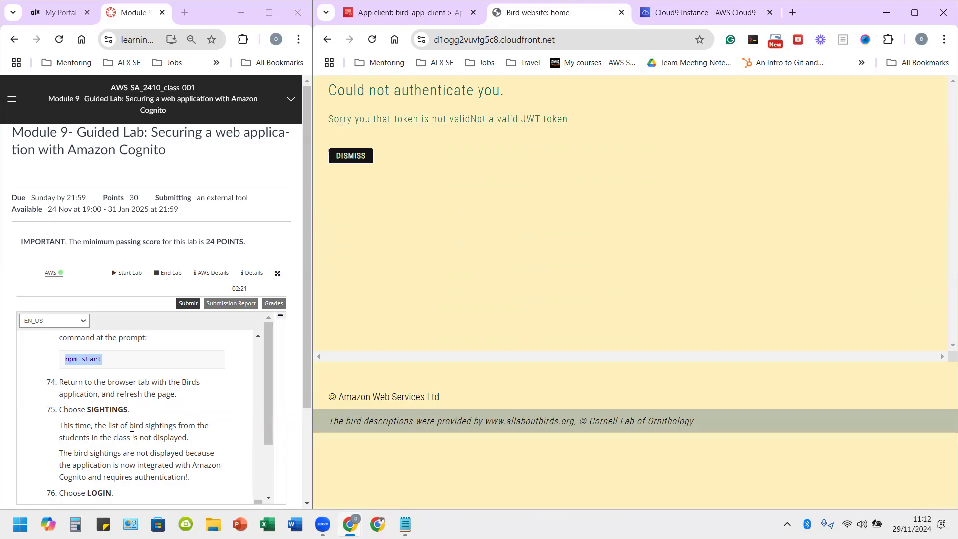
scroll(133, 435, down, 1)
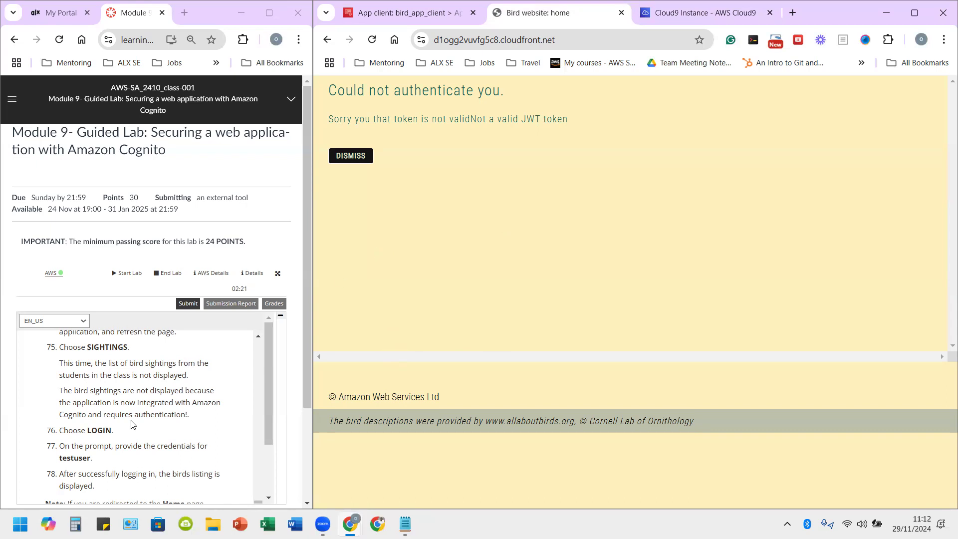
click(350, 156)
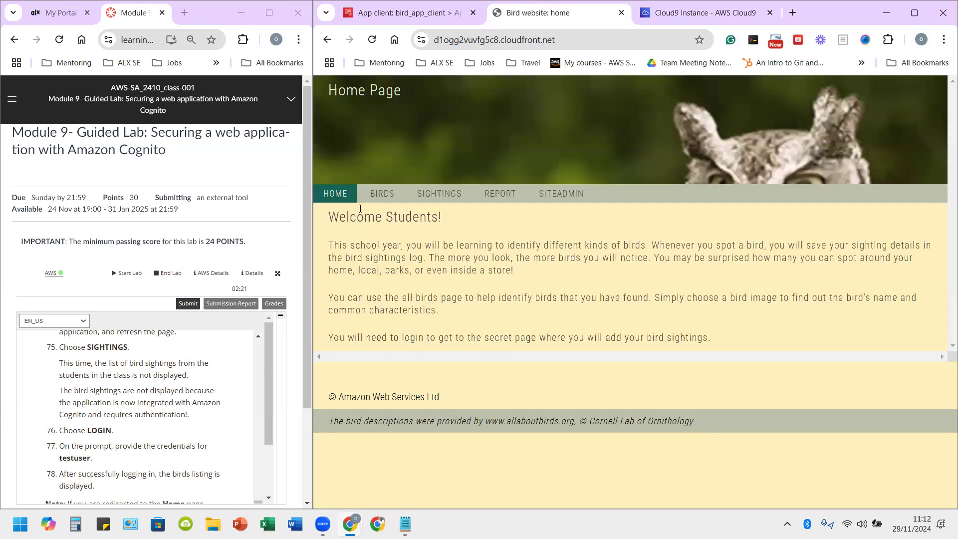
click(439, 193)
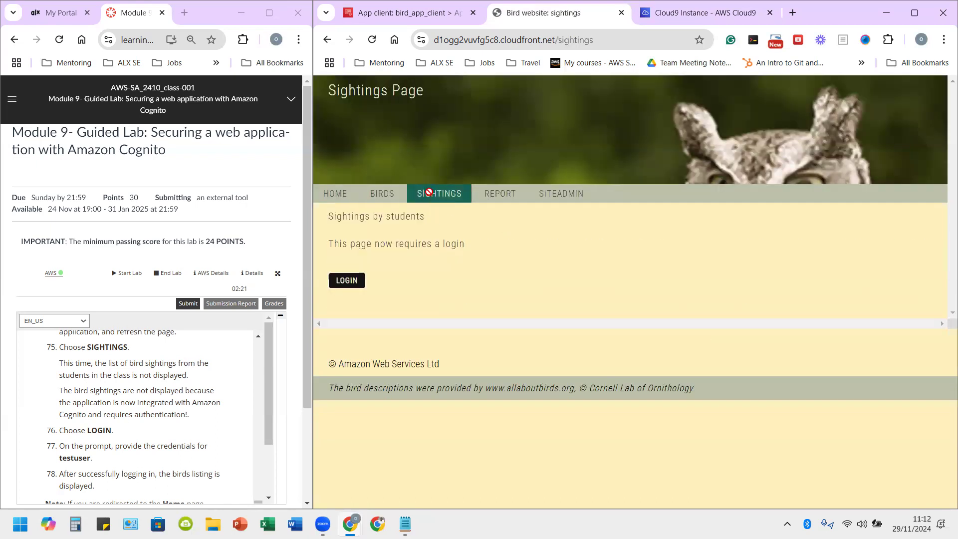
Step: Log in to the Birds website as testuser and return to the SIGHTINGS page
click(348, 282)
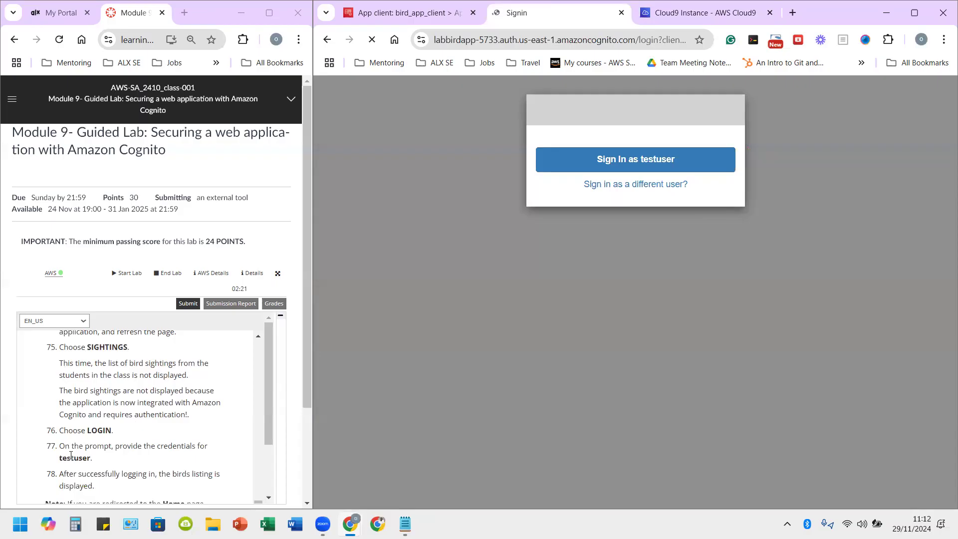
click(664, 161)
scroll(143, 385, down, 1)
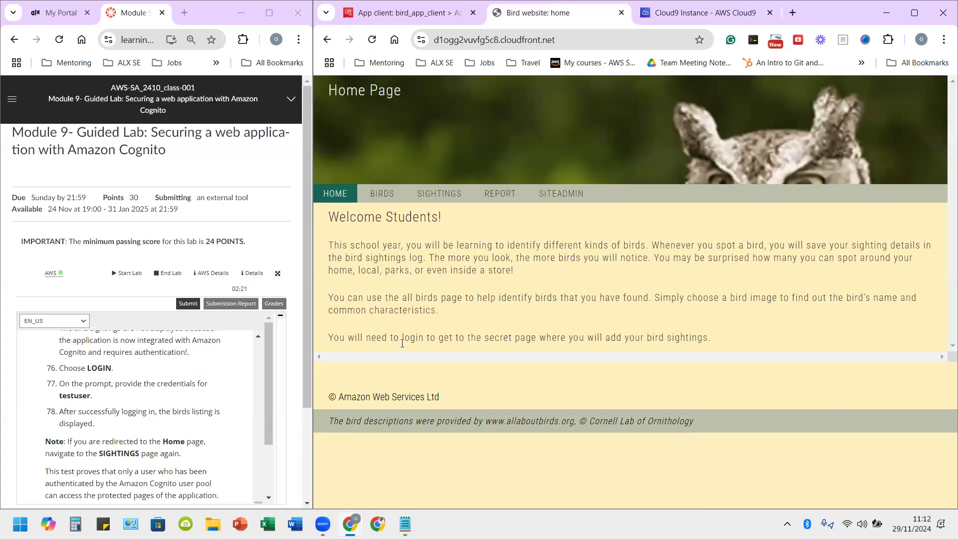
scroll(144, 437, down, 1)
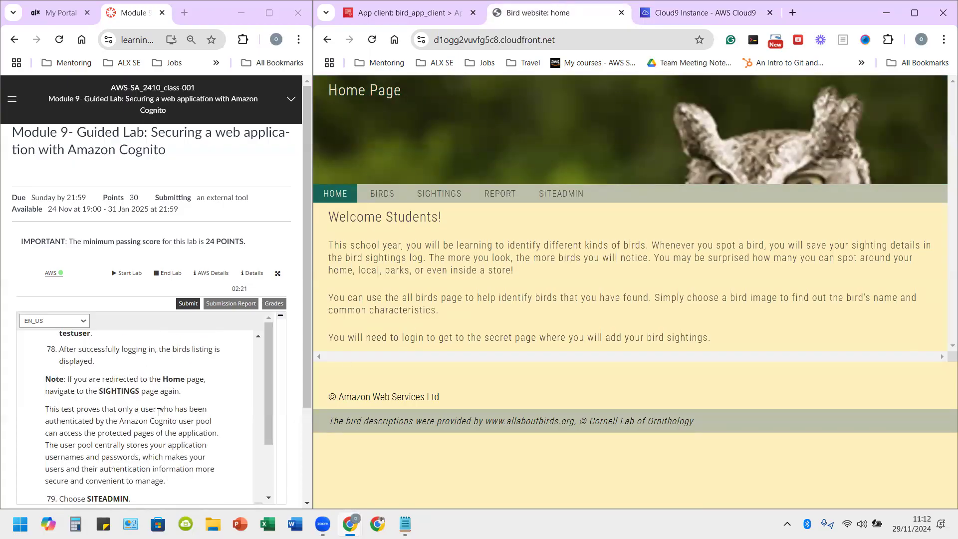
click(437, 194)
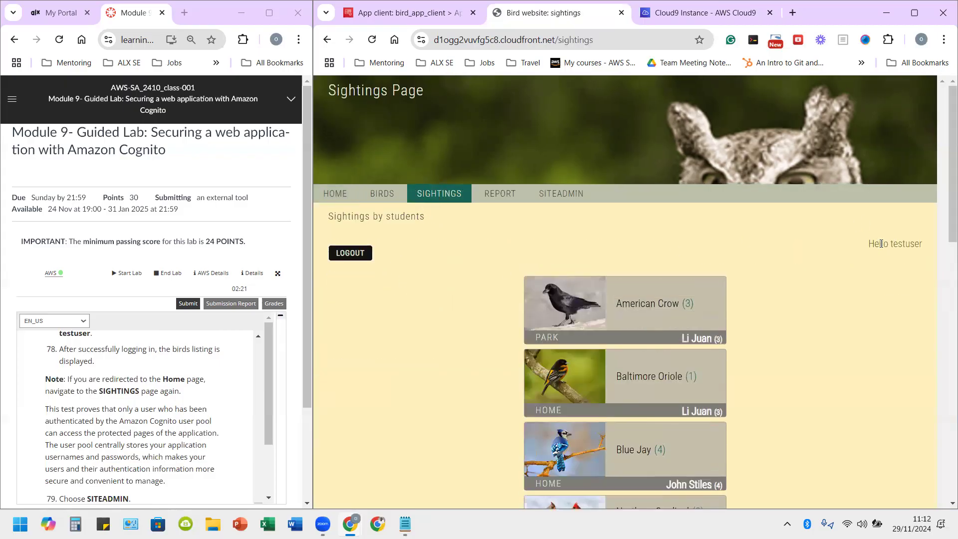
Step: Examine the user greeting and the student sightings list, and read lab steps 78 to 81 about the SITEADMIN test
drag(879, 245, 933, 249)
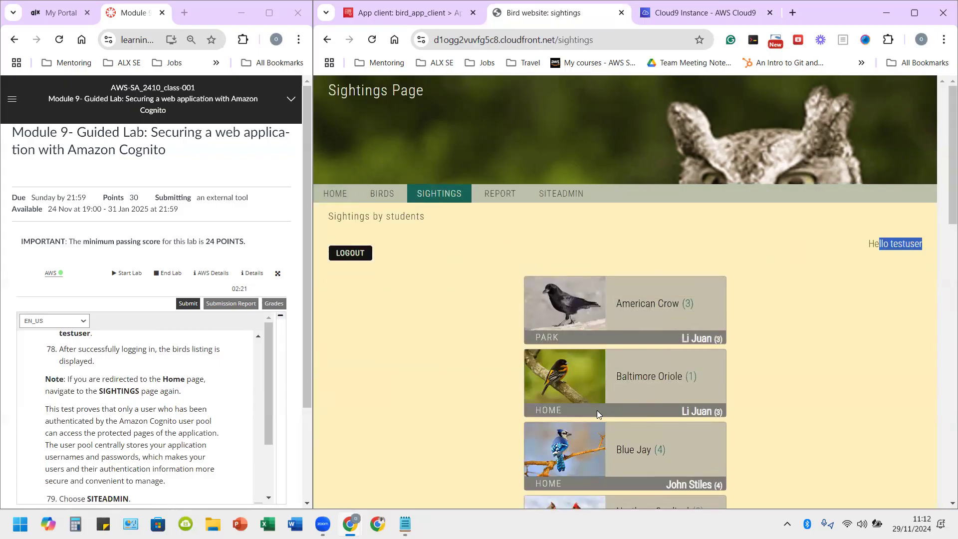
scroll(618, 380, down, 5)
scroll(617, 379, up, 5)
scroll(617, 379, down, 4)
scroll(618, 379, up, 4)
scroll(618, 379, down, 1)
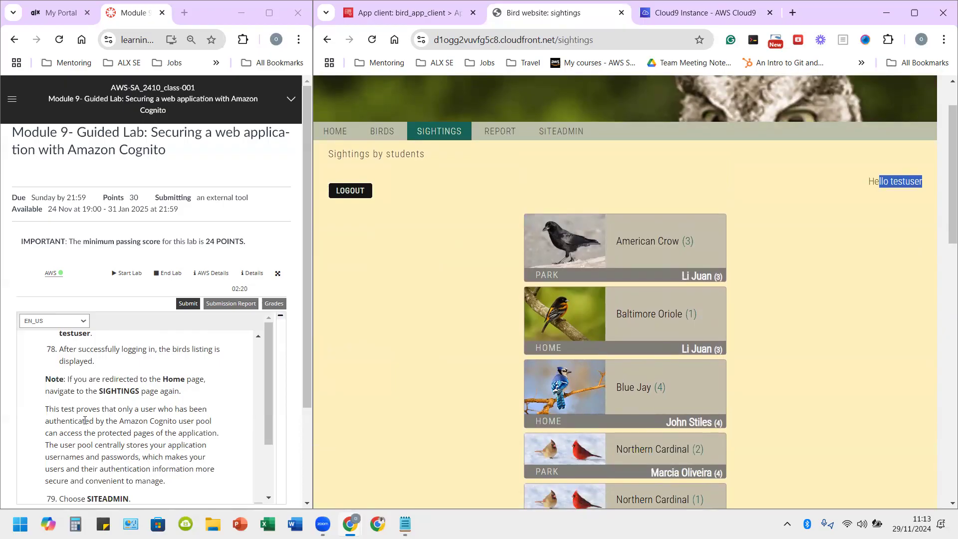
scroll(92, 412, down, 3)
scroll(93, 412, up, 3)
scroll(93, 413, down, 2)
scroll(93, 412, down, 3)
scroll(93, 412, up, 3)
scroll(92, 412, down, 2)
scroll(84, 437, up, 2)
scroll(94, 422, down, 3)
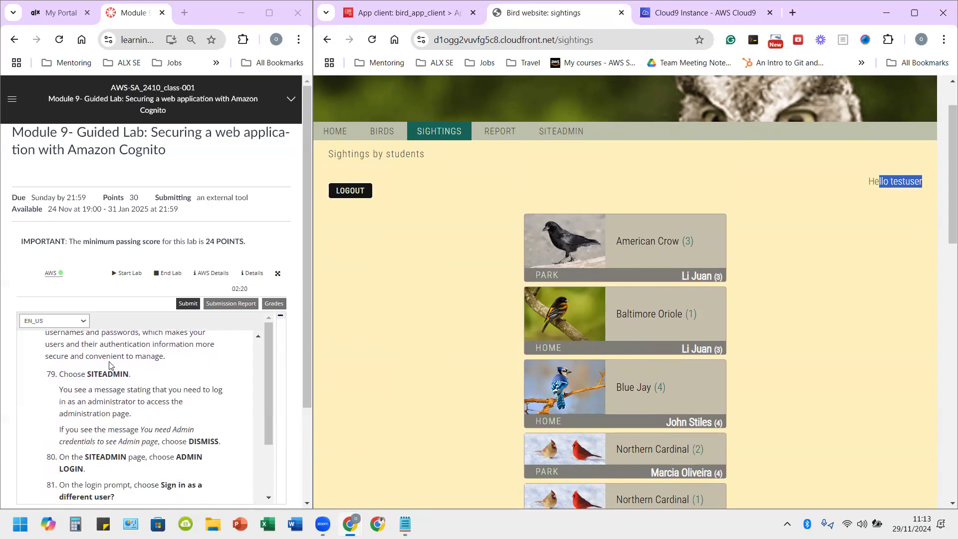
Step: Open the SITEADMIN page and dismiss the admin credentials message
click(572, 128)
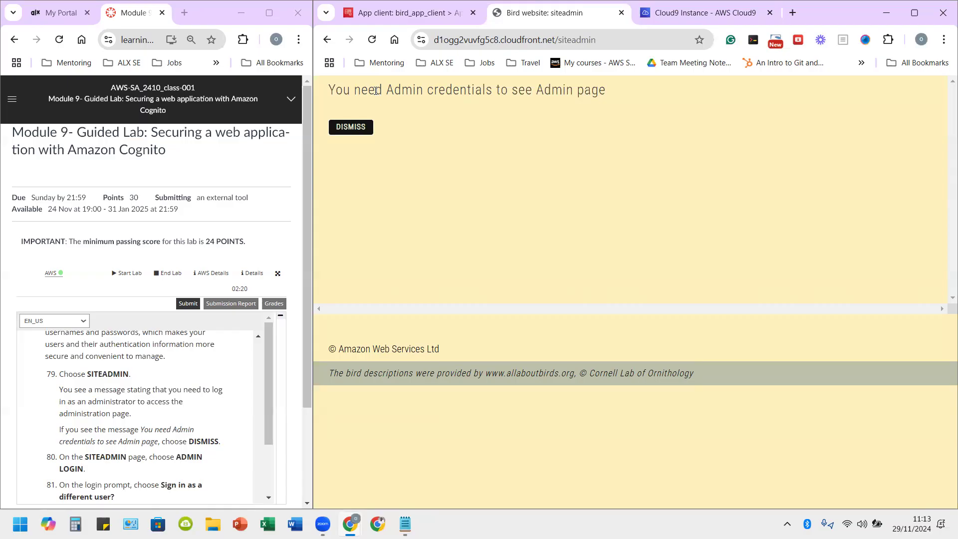
click(355, 127)
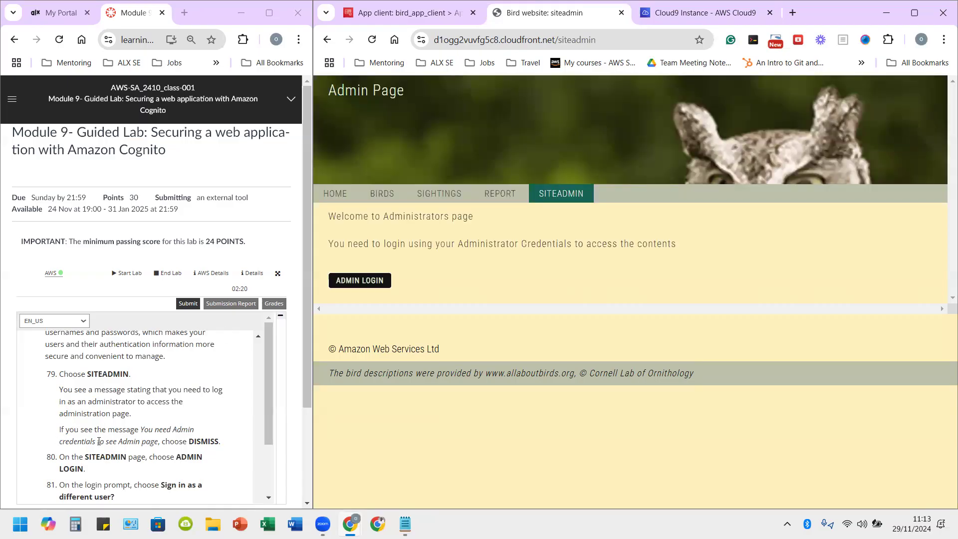
scroll(100, 442, down, 1)
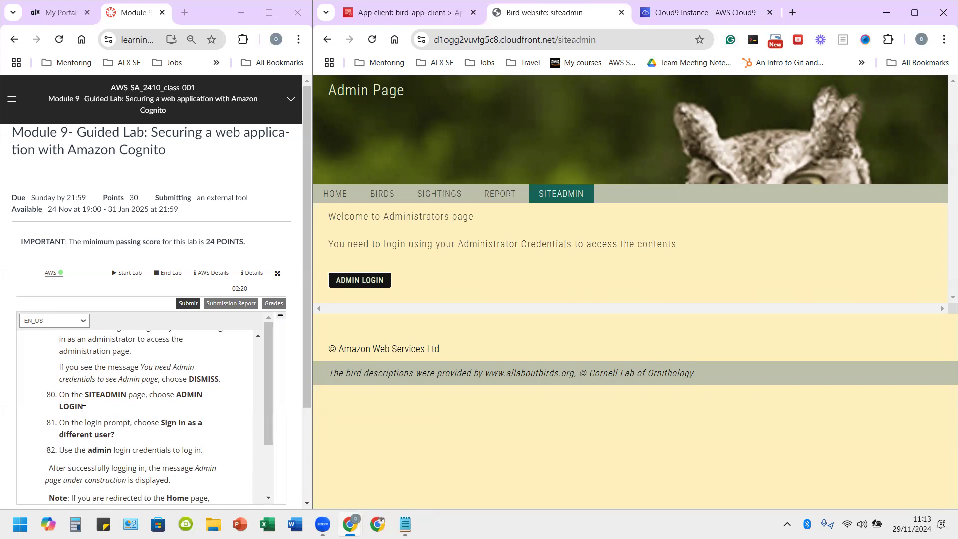
Step: Start the admin login, choose to sign in as a different user, and sign in as admin with the account password from the clipboard history
click(372, 282)
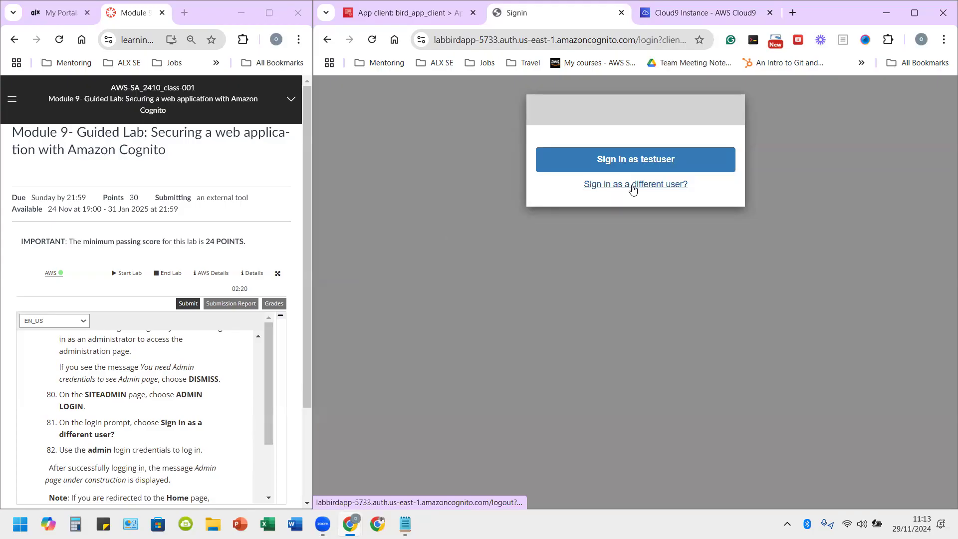
click(632, 187)
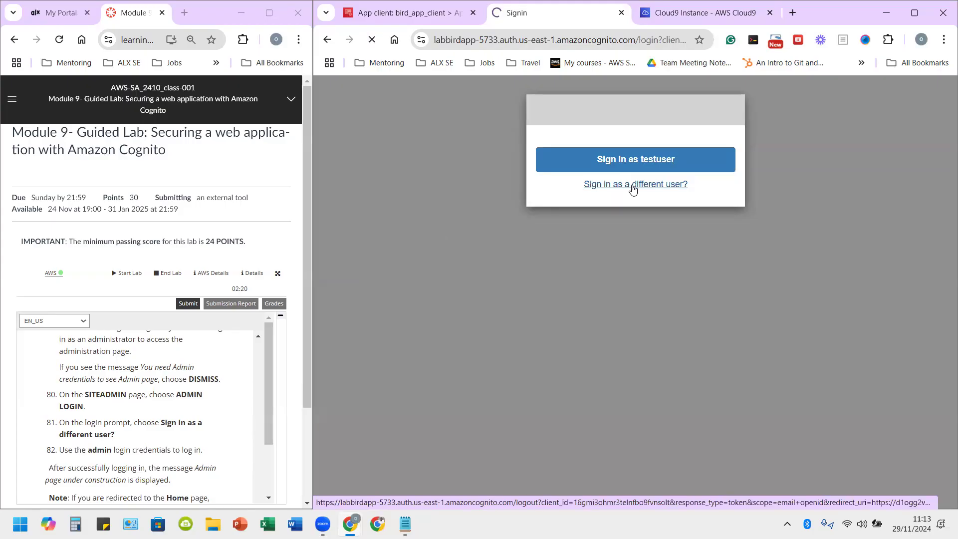
click(599, 189)
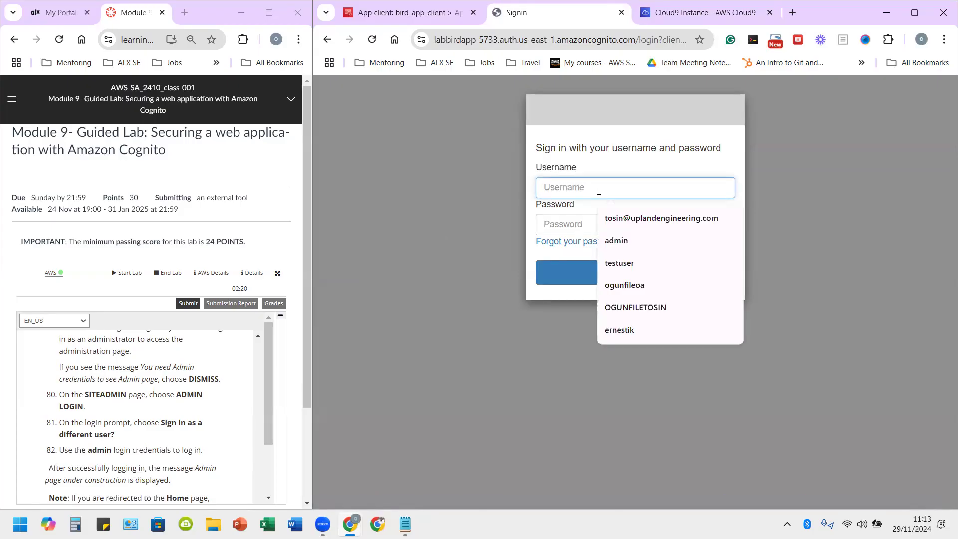
click(615, 240)
click(571, 223)
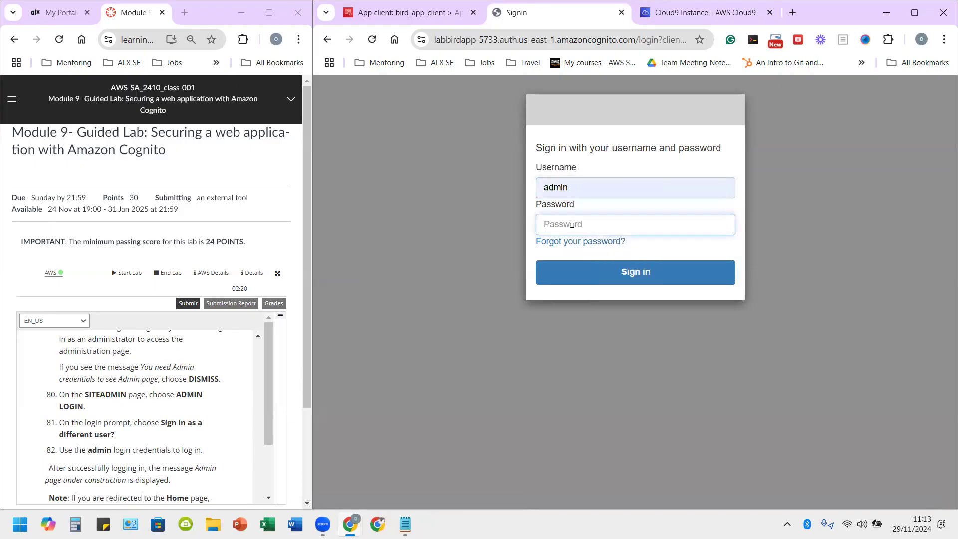
key(super+v)
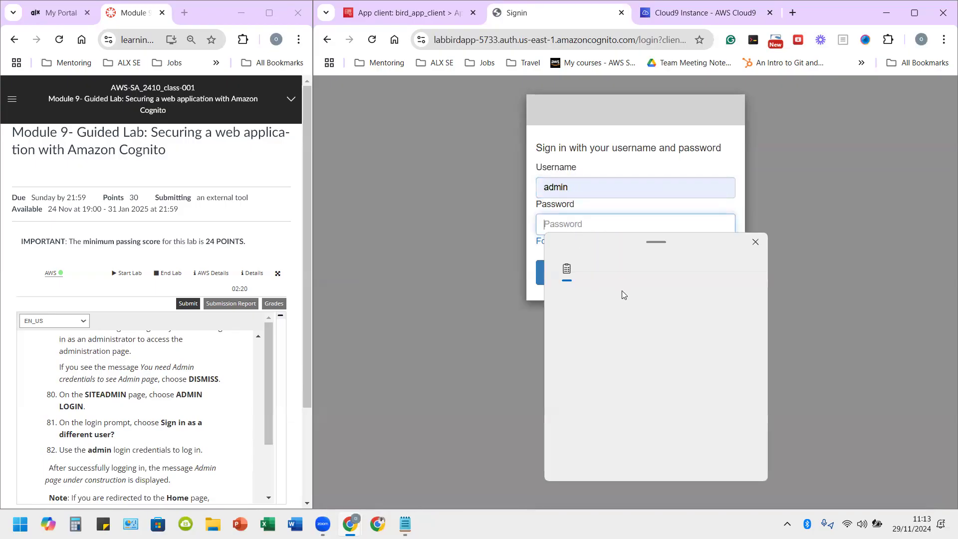
scroll(599, 382, down, 8)
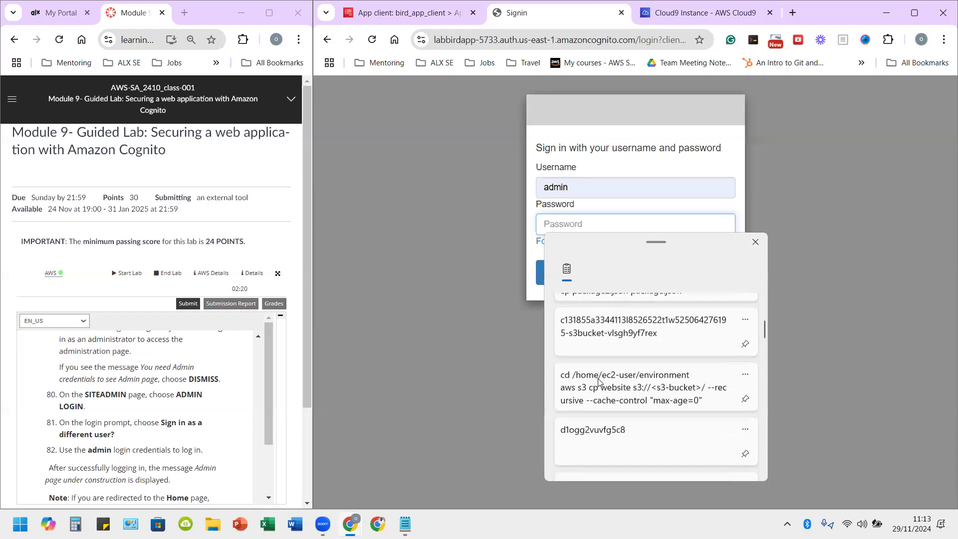
scroll(599, 383, down, 4)
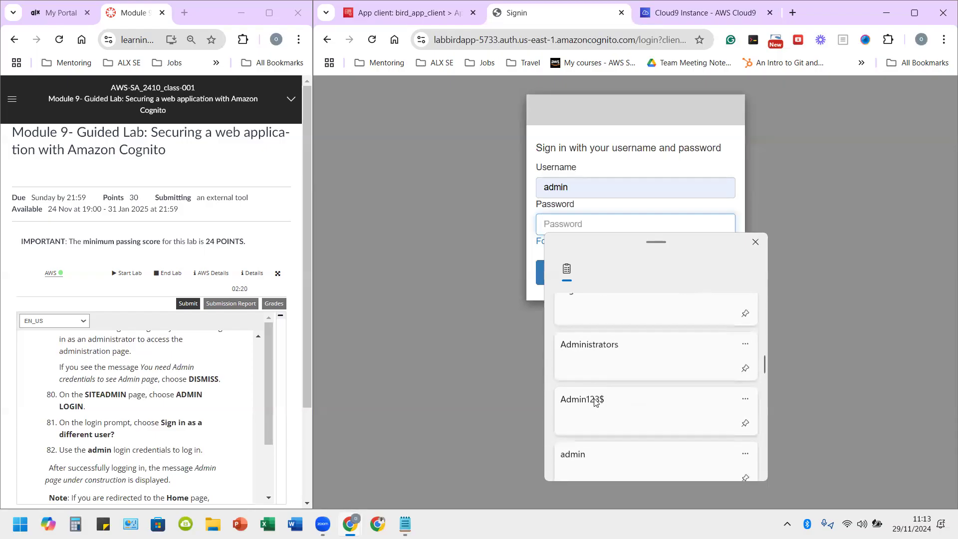
click(595, 400)
click(620, 274)
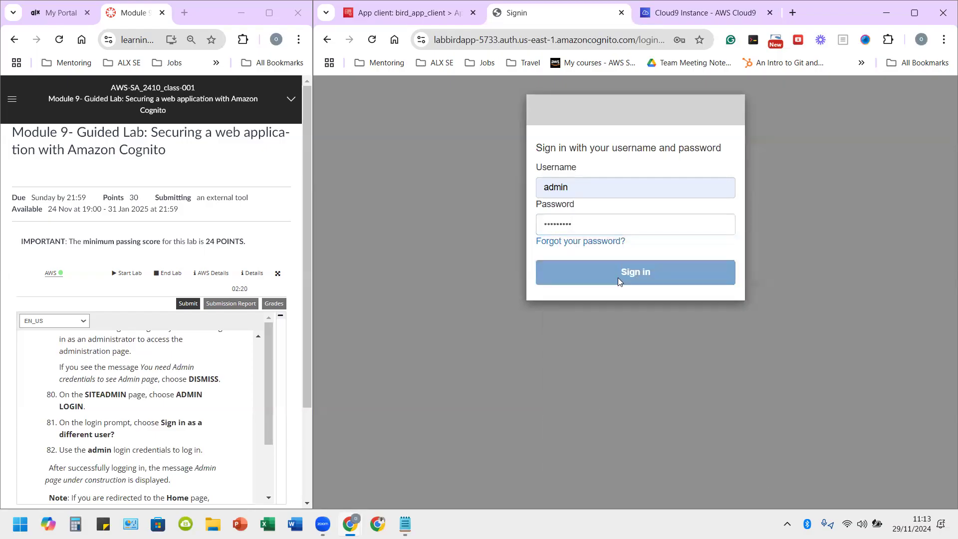
Step: Set a new password for the admin account using the clipboard history entry, fill in the confirmation, and submit the change
scroll(131, 445, down, 1)
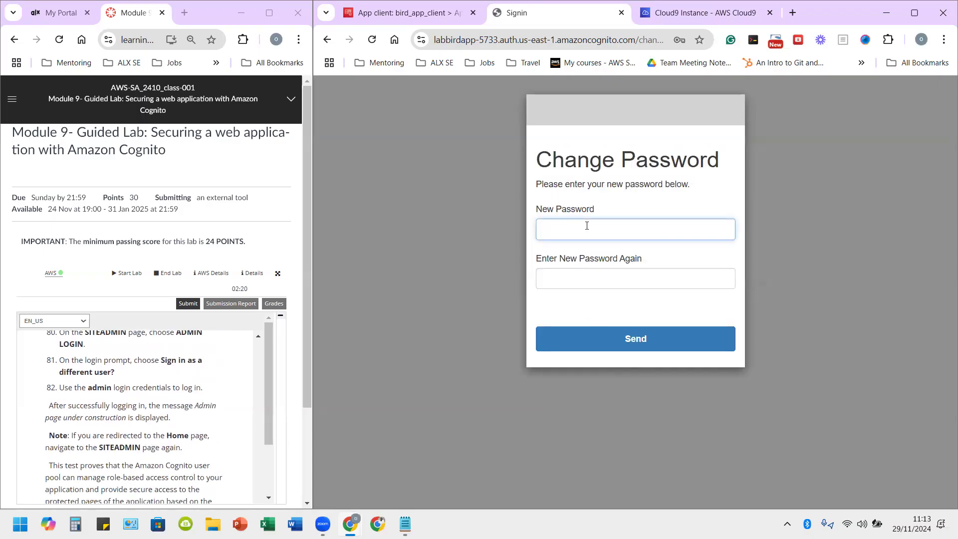
key(super+v)
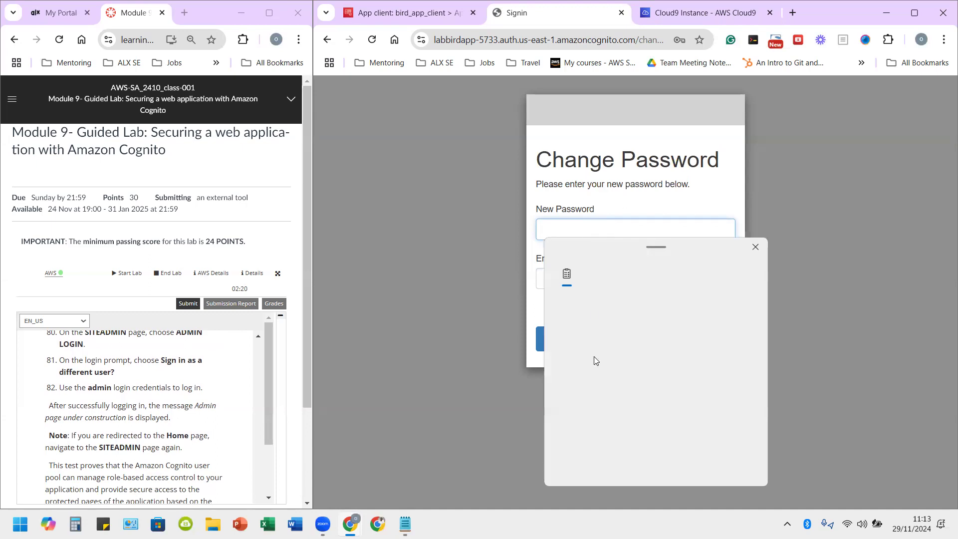
scroll(594, 383, down, 2)
scroll(593, 383, down, 10)
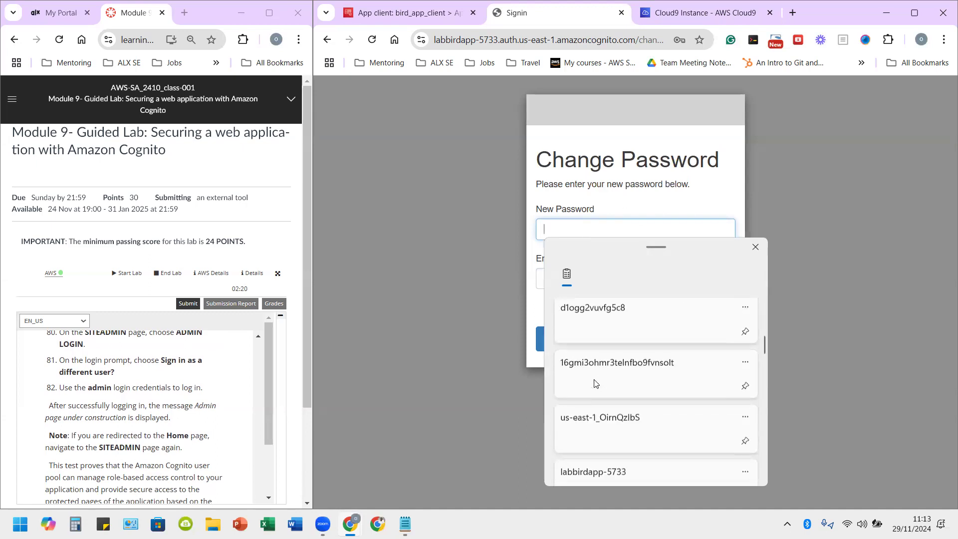
click(594, 387)
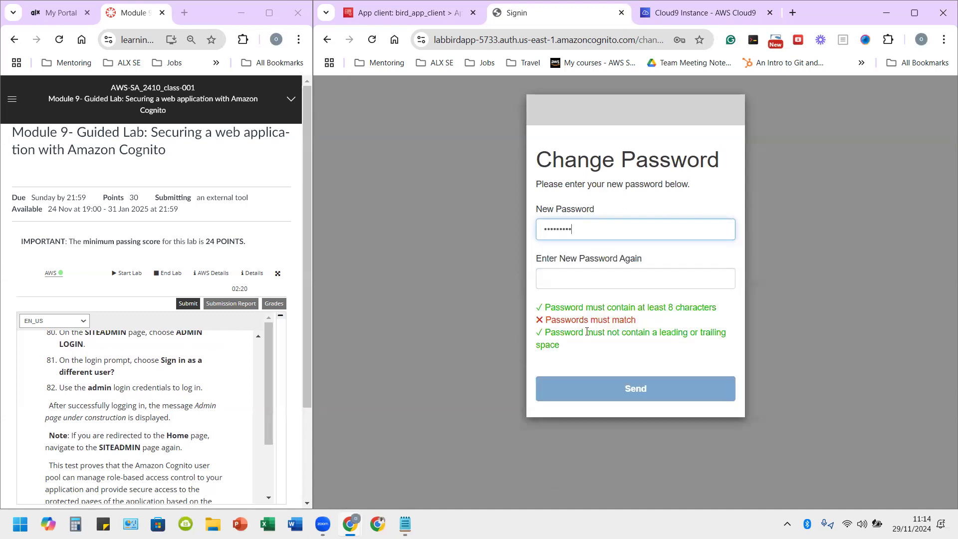
click(577, 285)
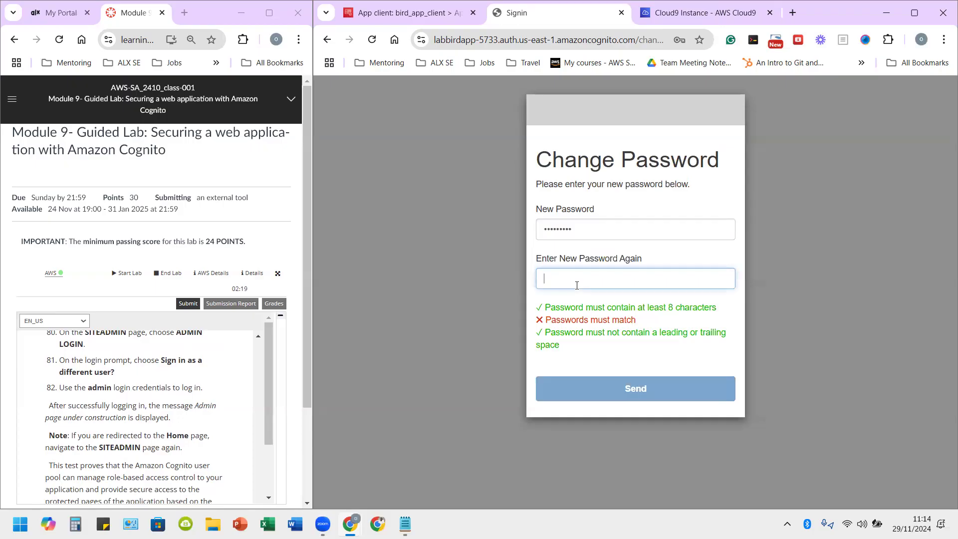
key(super+v)
scroll(639, 433, down, 5)
scroll(639, 432, down, 3)
scroll(638, 432, up, 1)
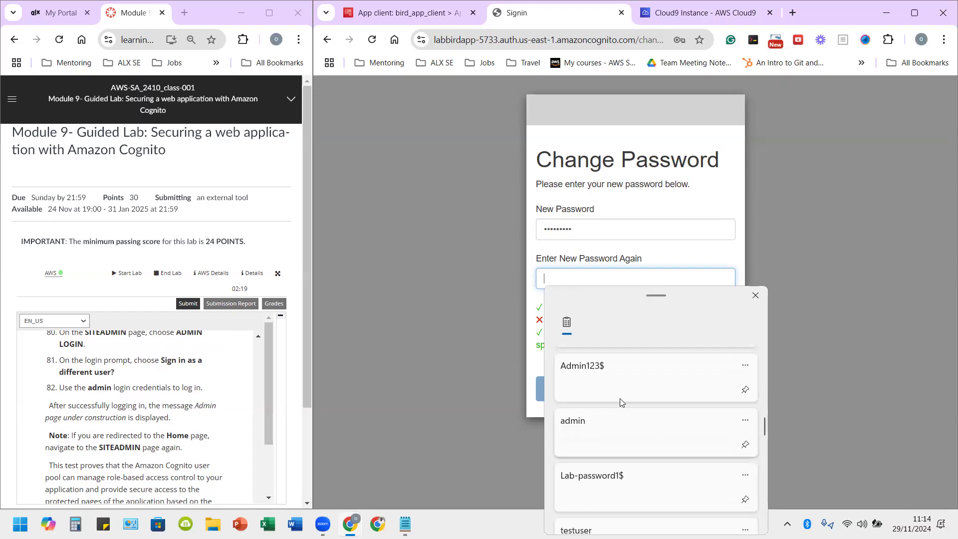
click(617, 389)
click(631, 388)
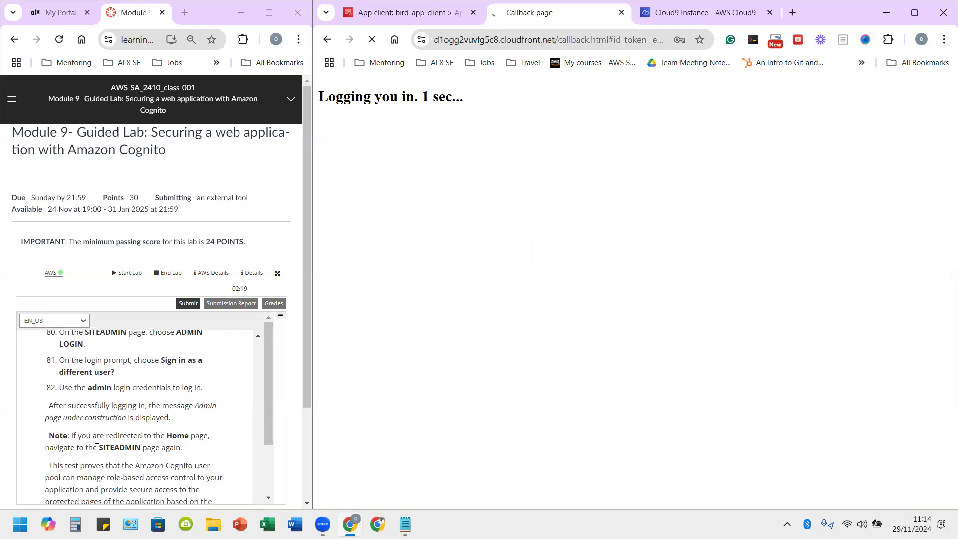
Step: Open the Birds website's SITEADMIN page and check the user greeting and the login status message
scroll(97, 445, down, 1)
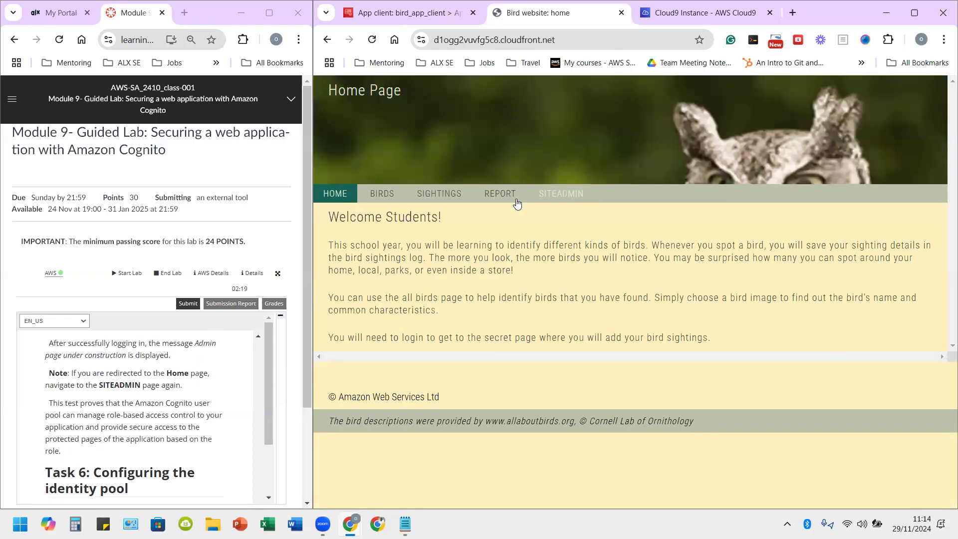
click(556, 192)
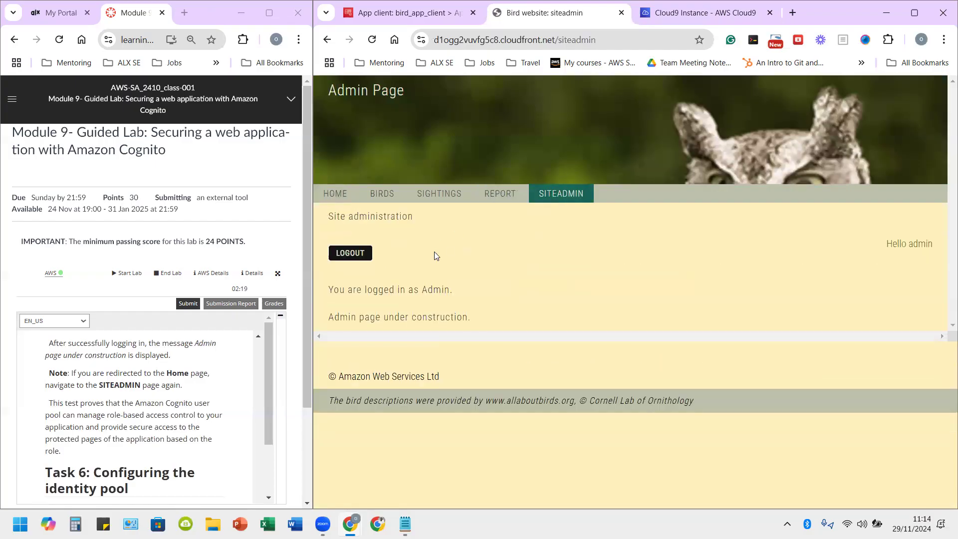
triple_click(940, 250)
drag(322, 297, 452, 291)
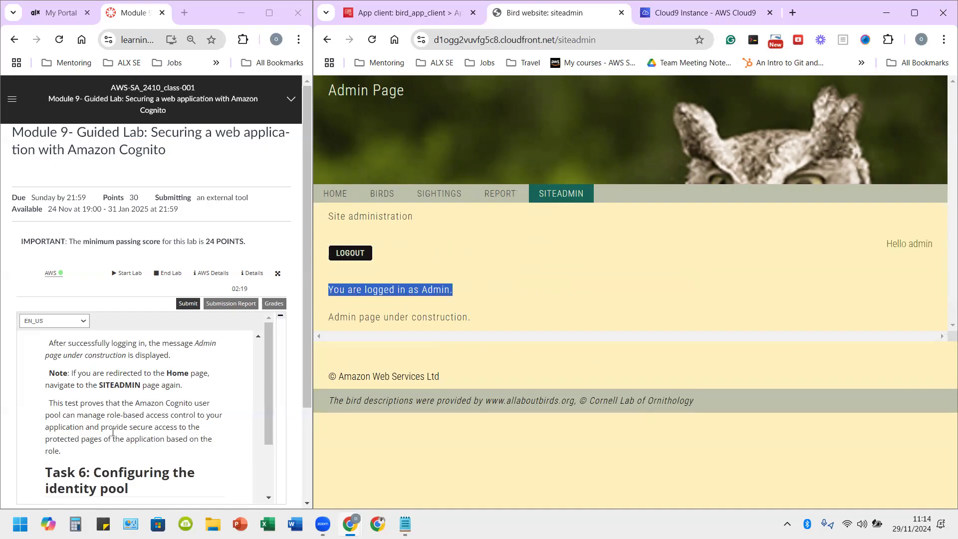
Step: Return to the Amazon Cognito console and open the bird_app_id_pool identity pool, following lab steps 83 and 84
scroll(112, 432, down, 3)
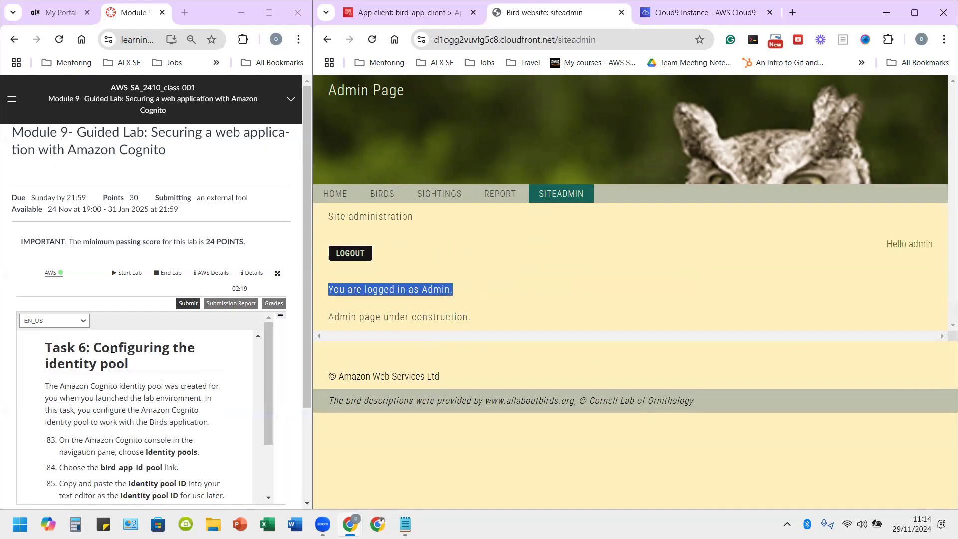
scroll(150, 394, down, 2)
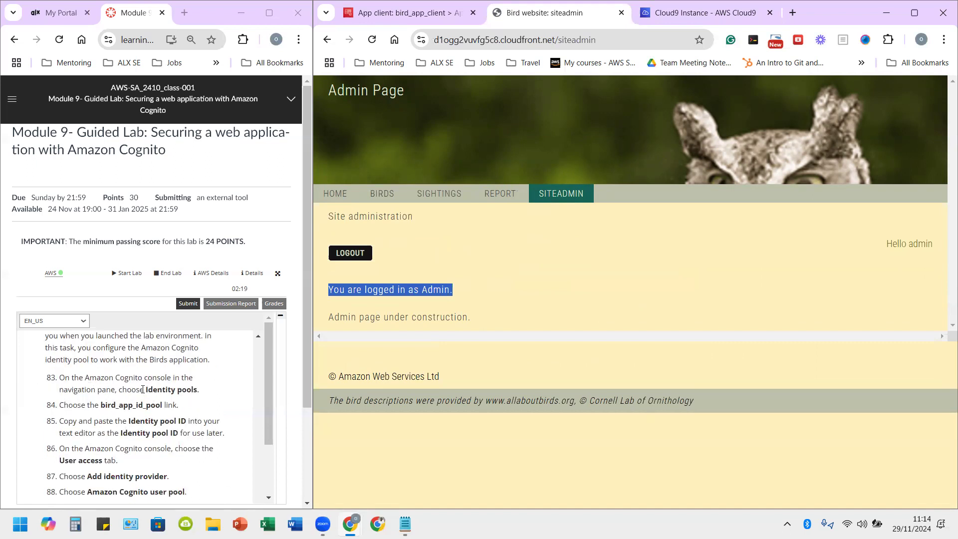
click(393, 12)
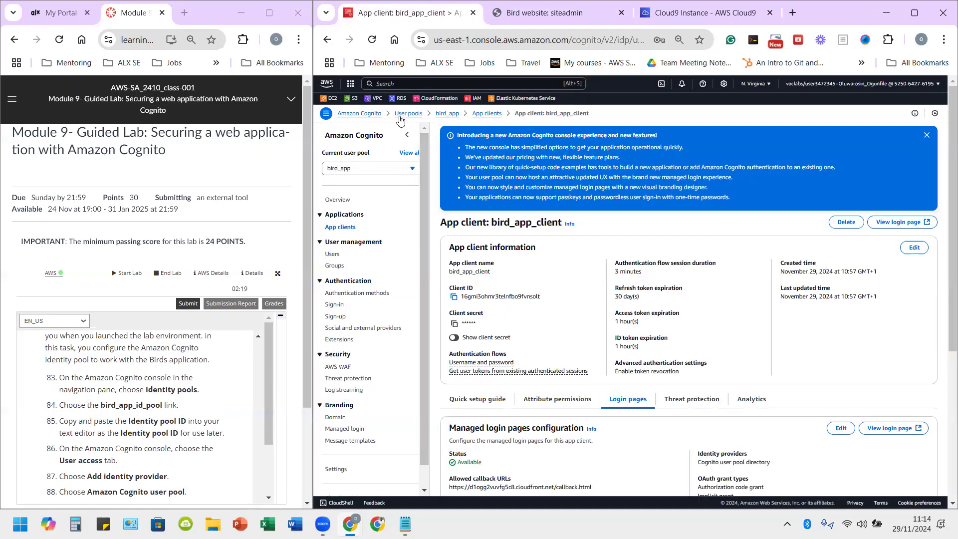
click(372, 114)
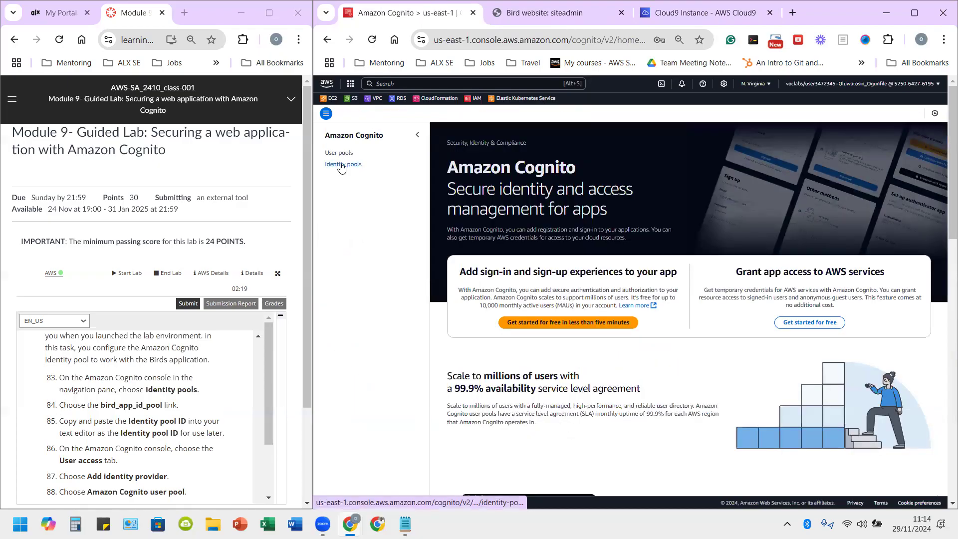
click(341, 166)
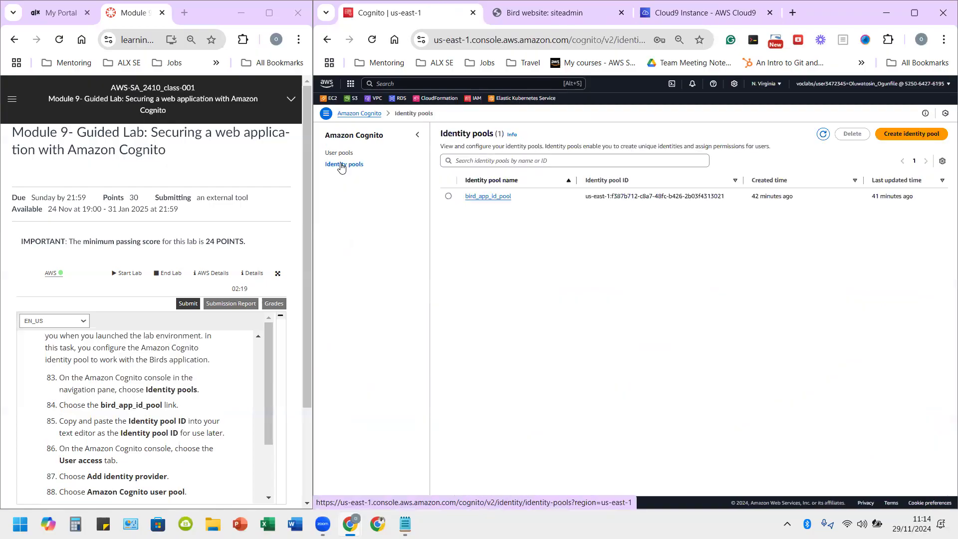
click(484, 197)
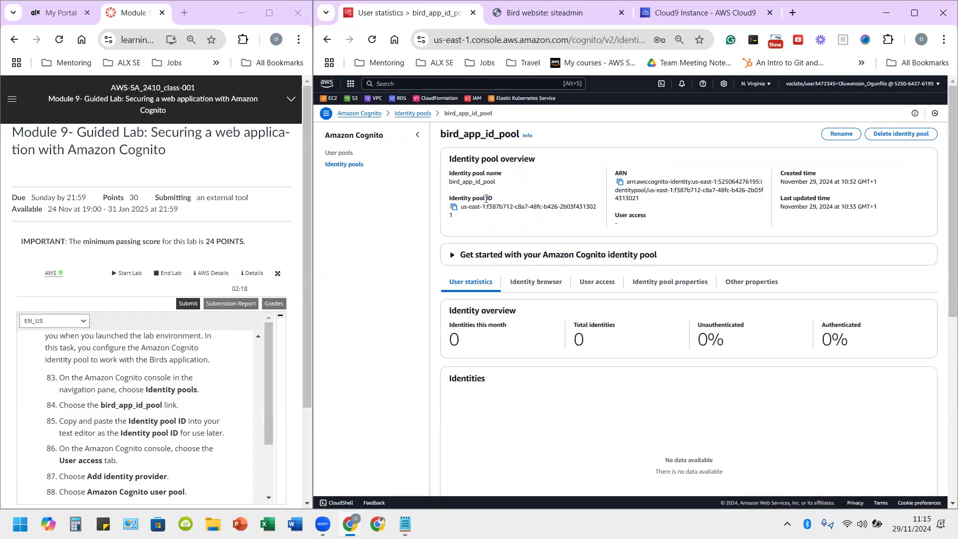
Step: Copy the identity pool ID and paste it after "Identity pool ID:" in the Notepad notes
click(453, 207)
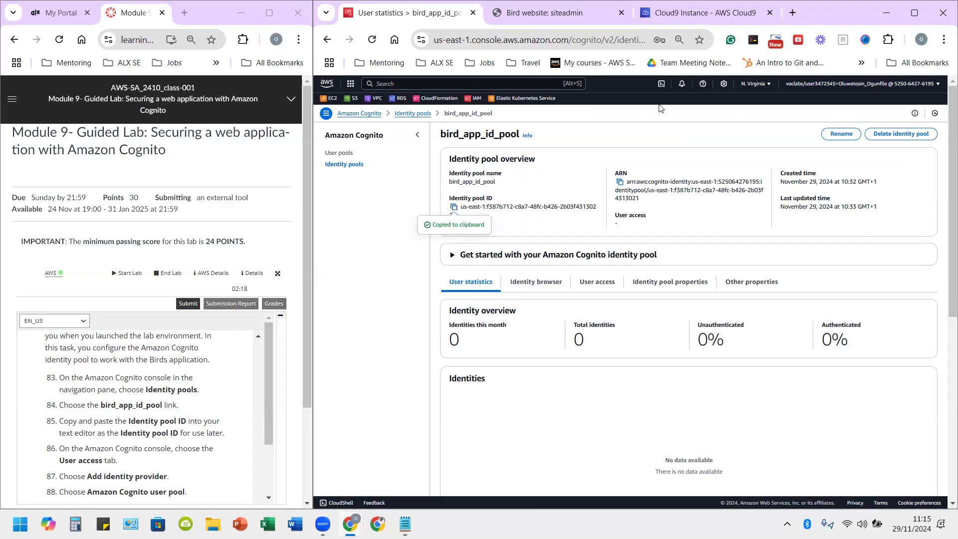
click(406, 523)
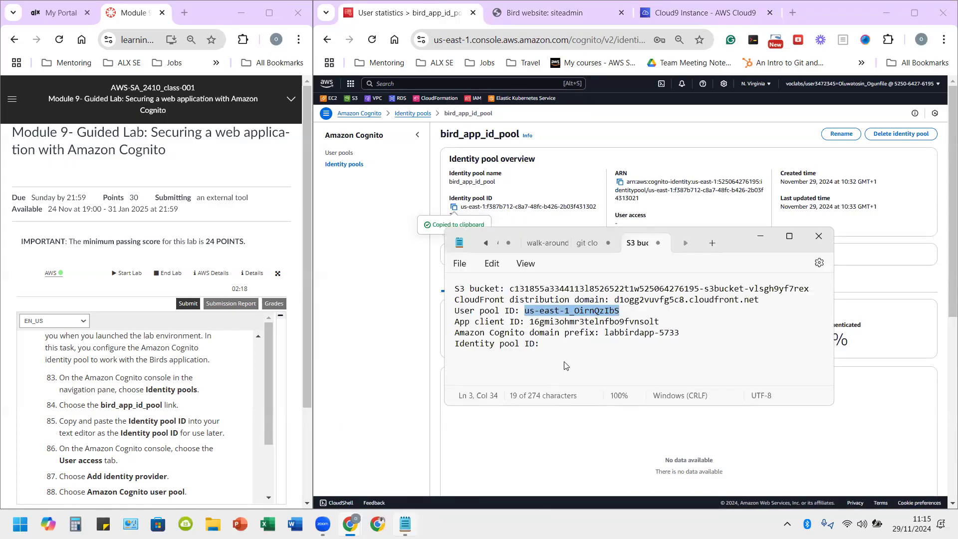
click(565, 342)
right_click(566, 343)
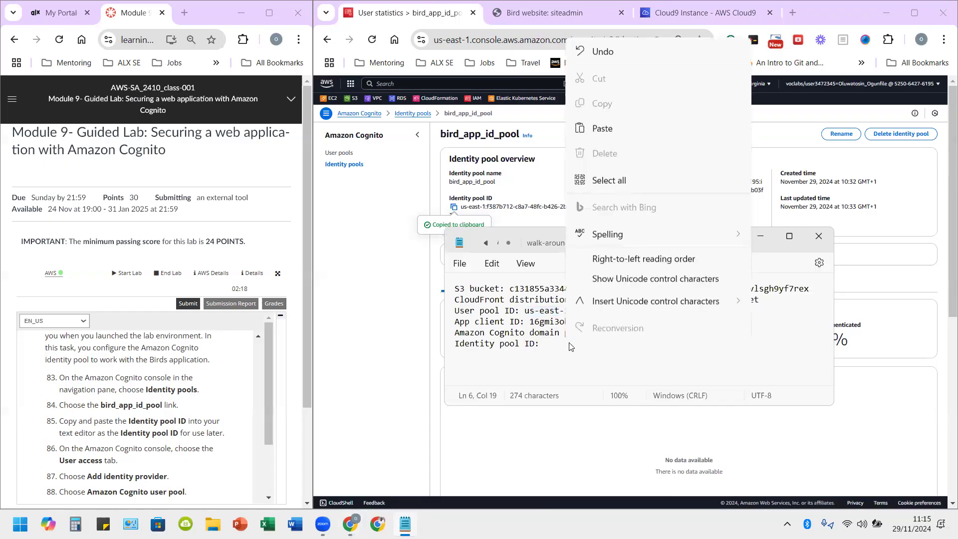
click(586, 128)
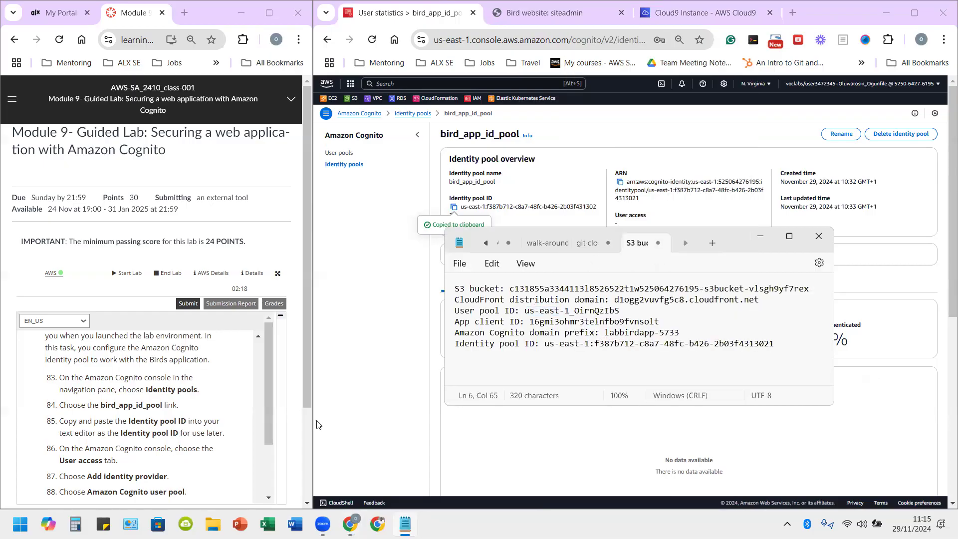
Step: Start adding an identity provider in the user access settings of bird_app_id_pool, with Amazon Cognito user pool as the source
scroll(168, 447, down, 1)
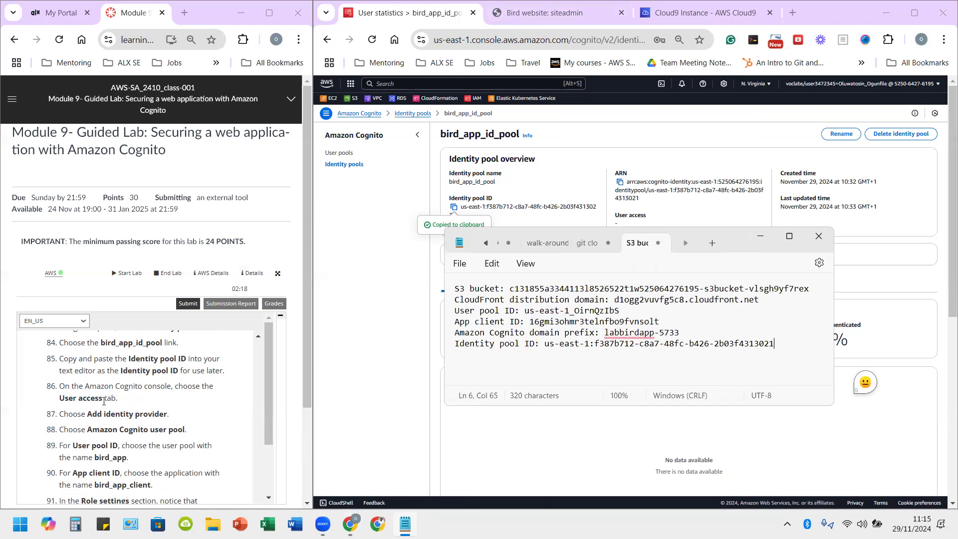
click(375, 246)
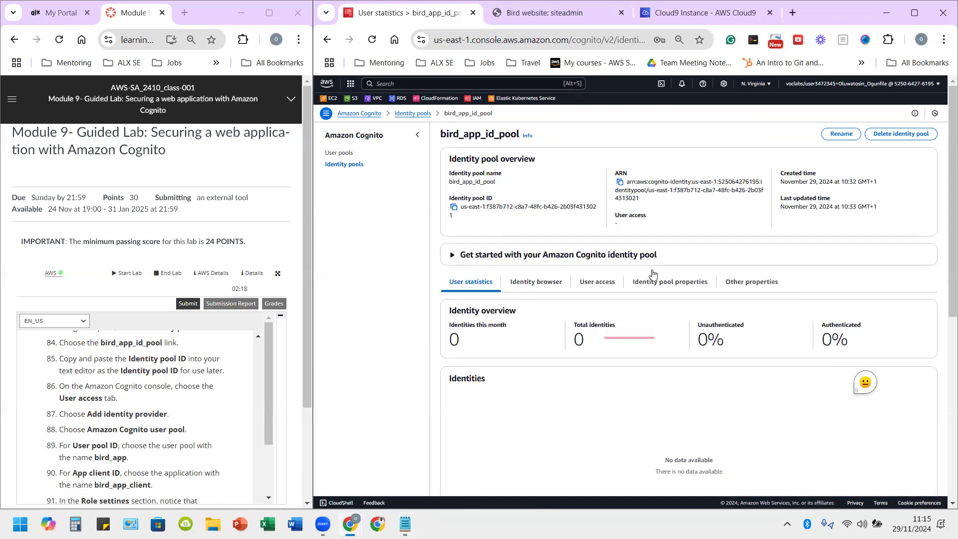
click(592, 284)
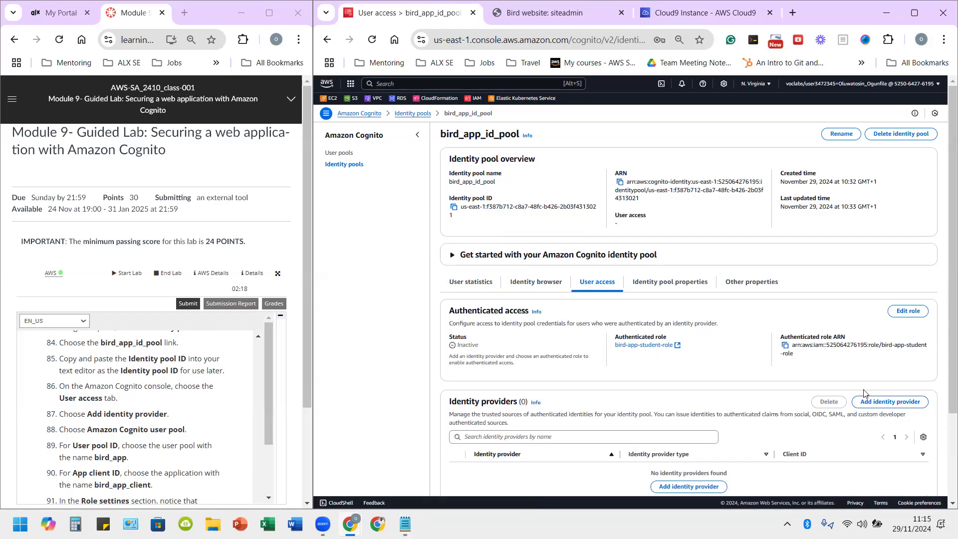
click(878, 403)
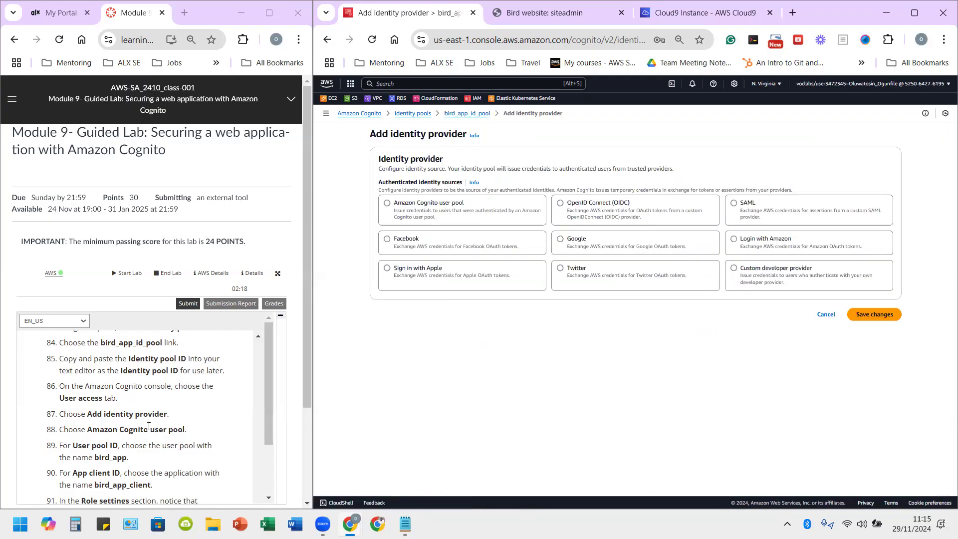
click(413, 205)
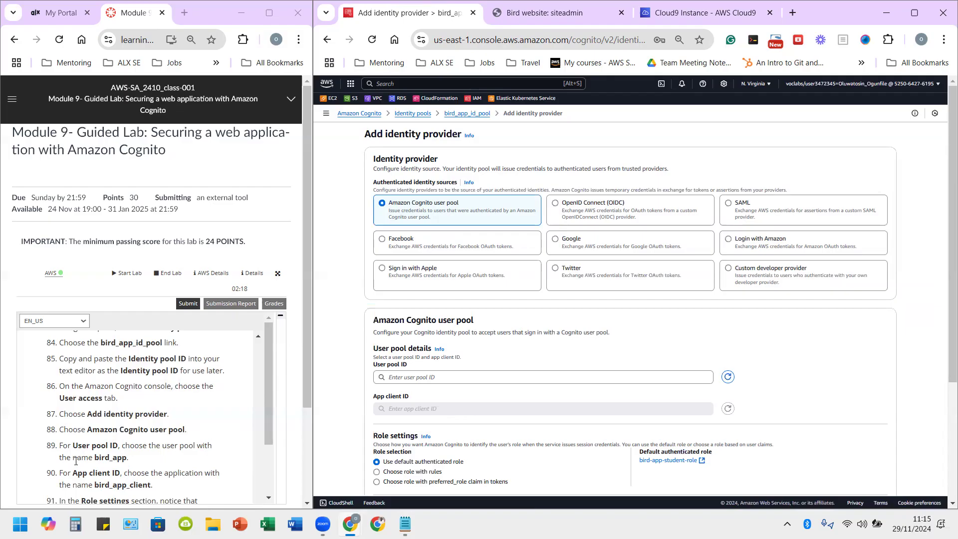
Step: Choose the bird_app user pool as User pool ID and bird_app_client as App client ID
click(483, 381)
click(416, 414)
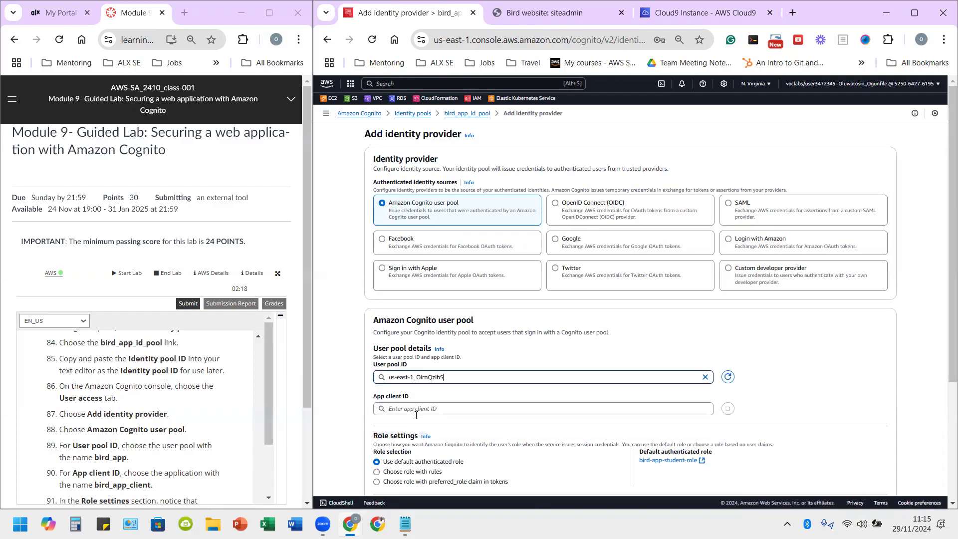
scroll(97, 454, down, 1)
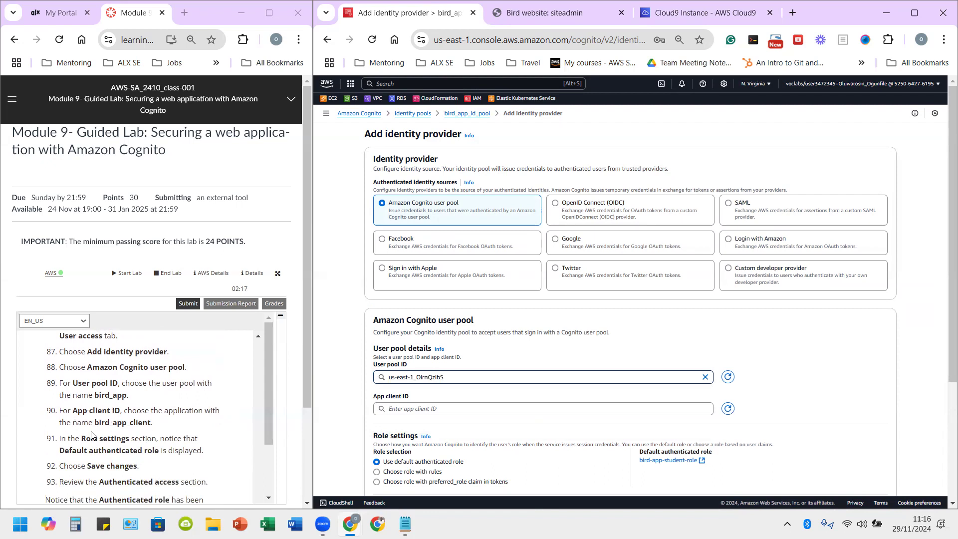
click(463, 410)
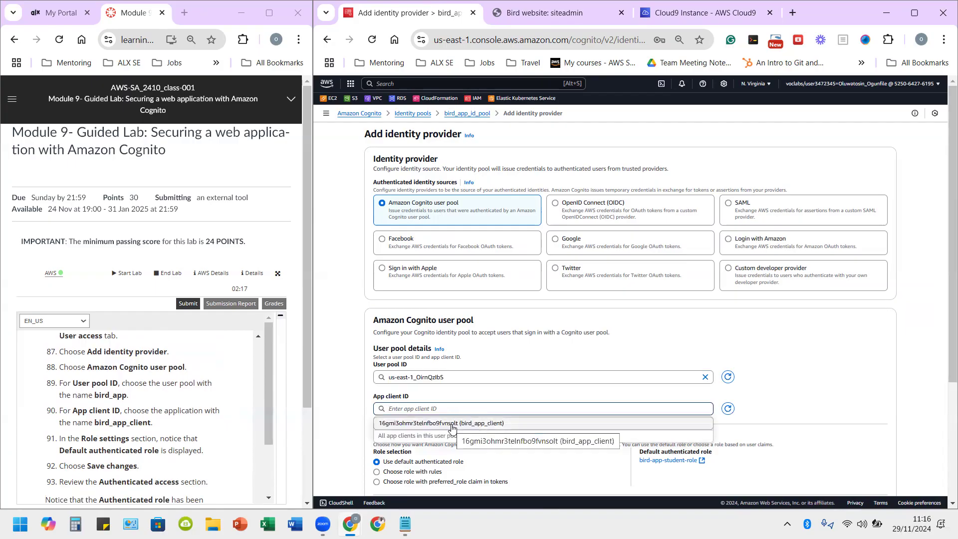
click(467, 424)
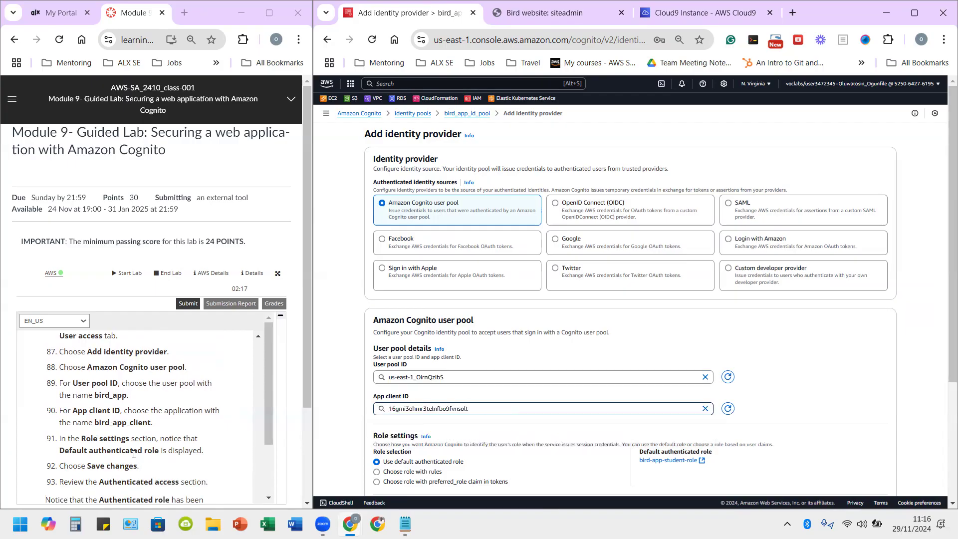
Step: Save the identity provider with the default authenticated role and review the Authenticated access section against lab step 93
scroll(99, 446, down, 2)
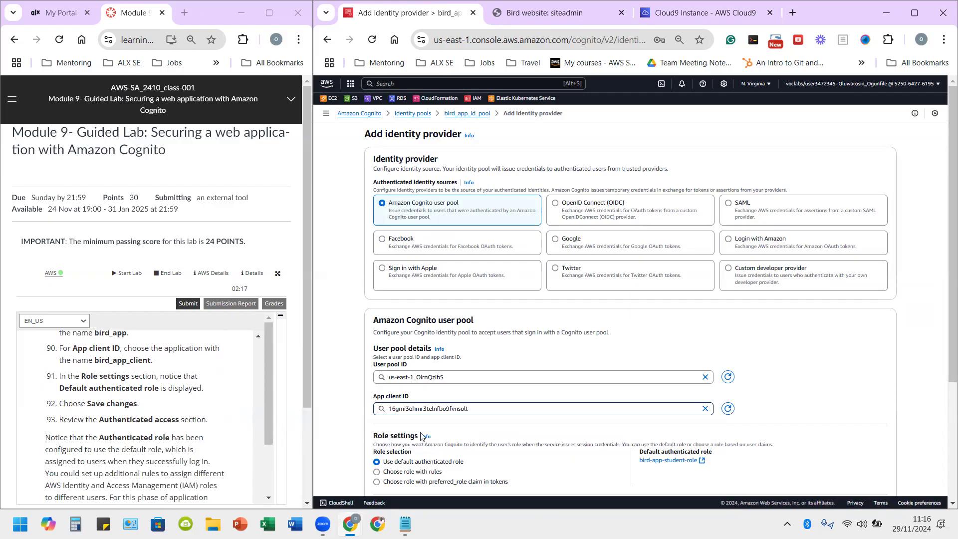
scroll(379, 433, down, 1)
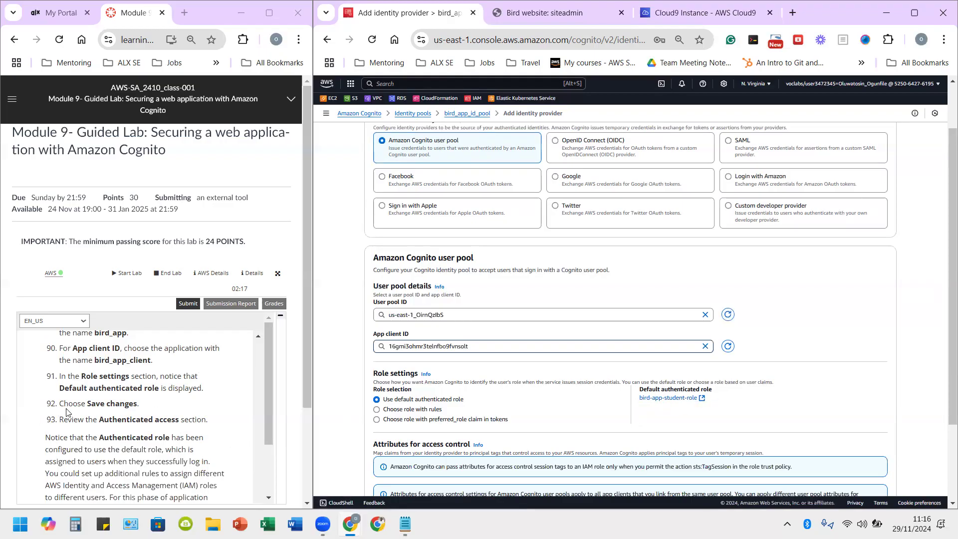
scroll(558, 430, down, 3)
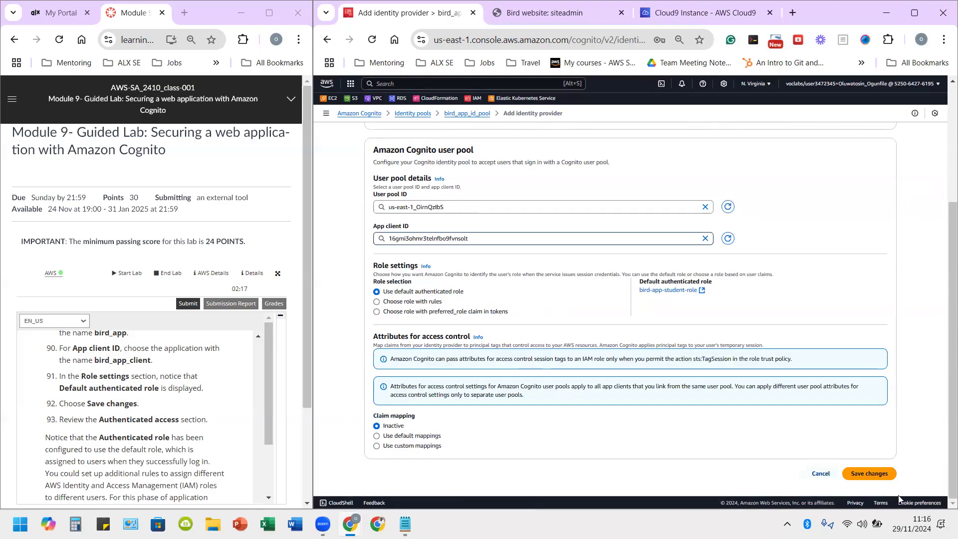
click(885, 481)
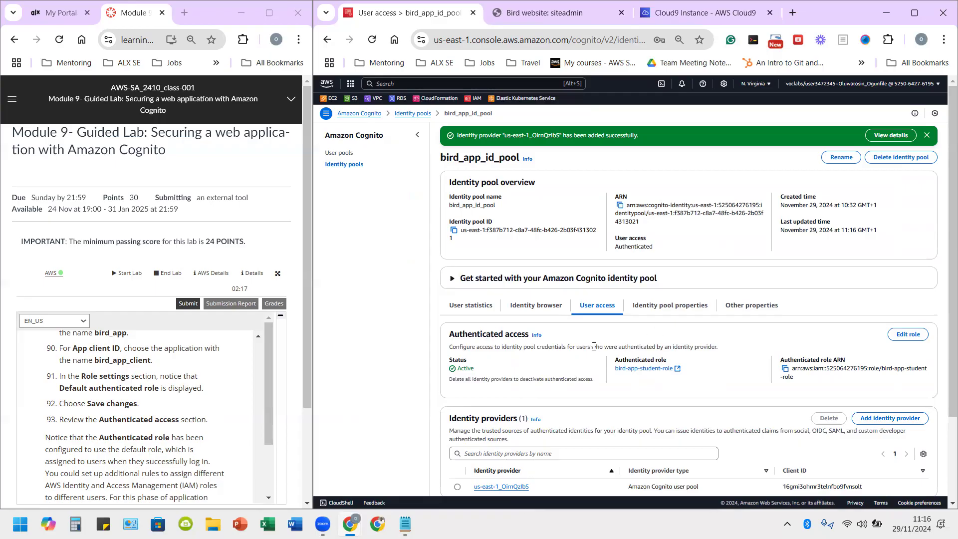
scroll(551, 357, down, 1)
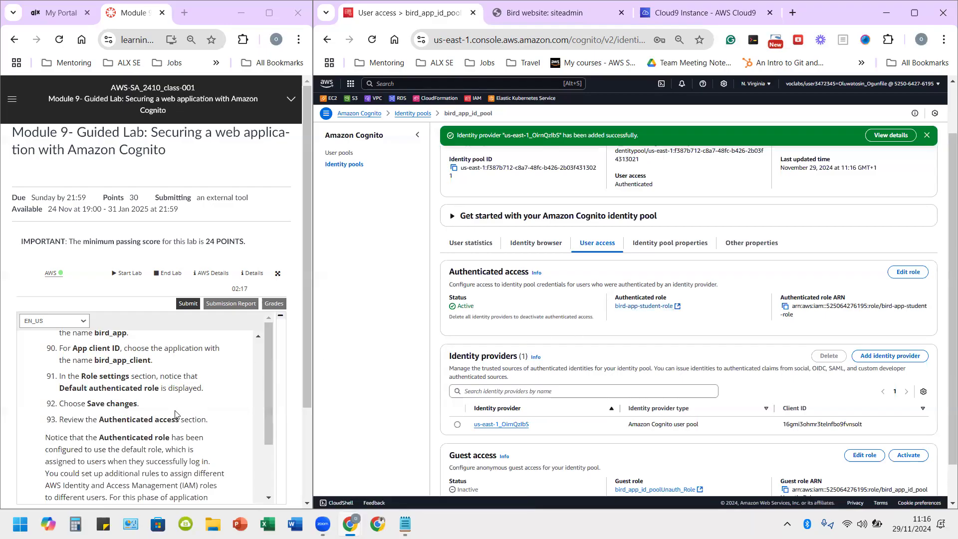
scroll(103, 439, down, 2)
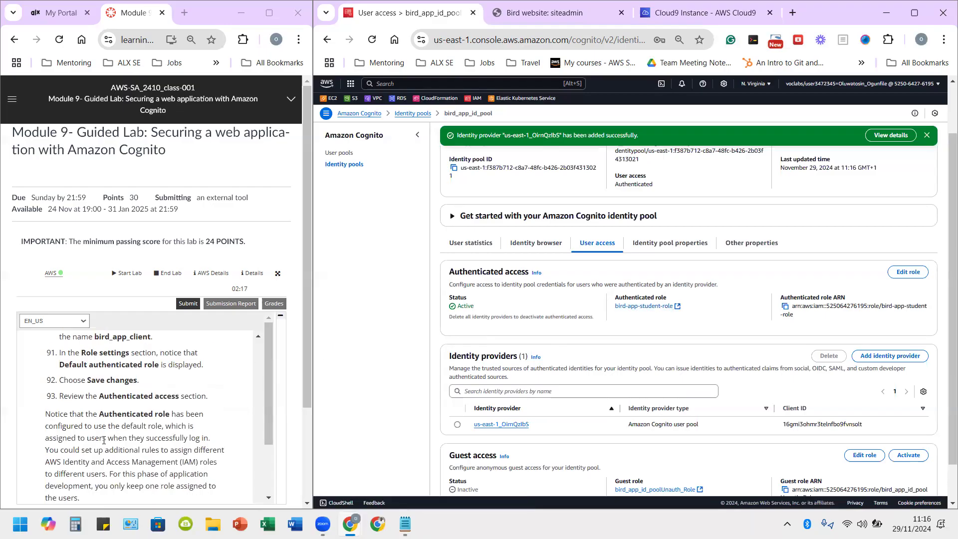
Step: Return to the Cloud9 IDE and stop the running Node.js server in the terminal, as in lab step 95
scroll(103, 439, down, 9)
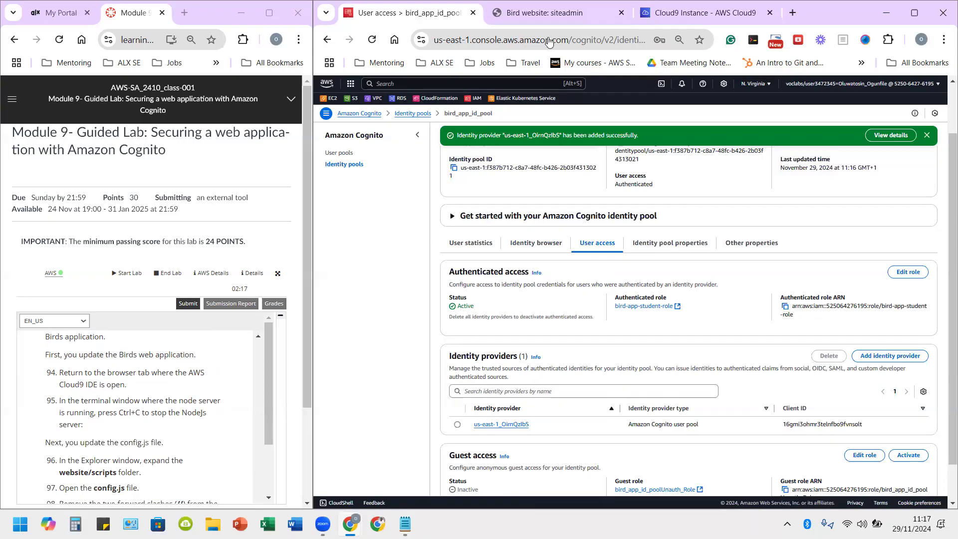
click(678, 16)
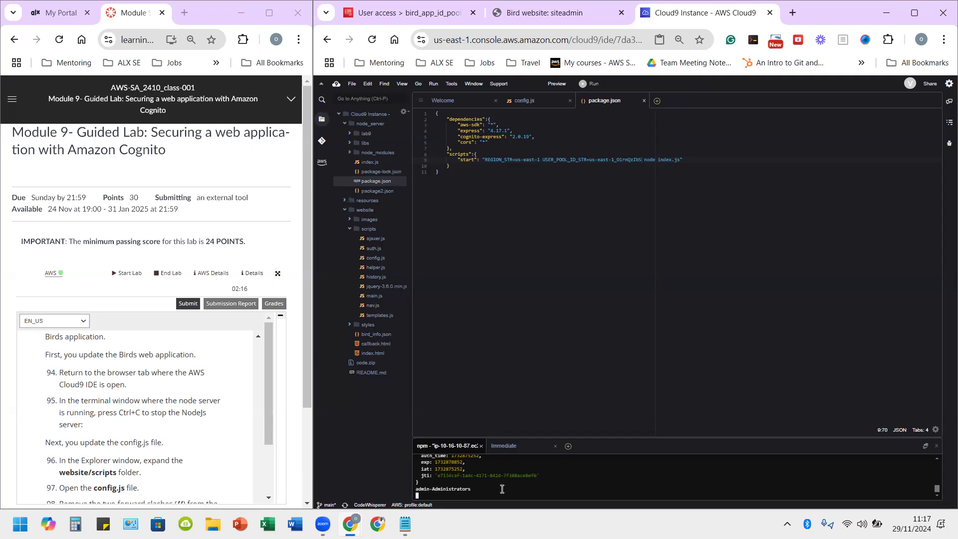
key(ctrl+c)
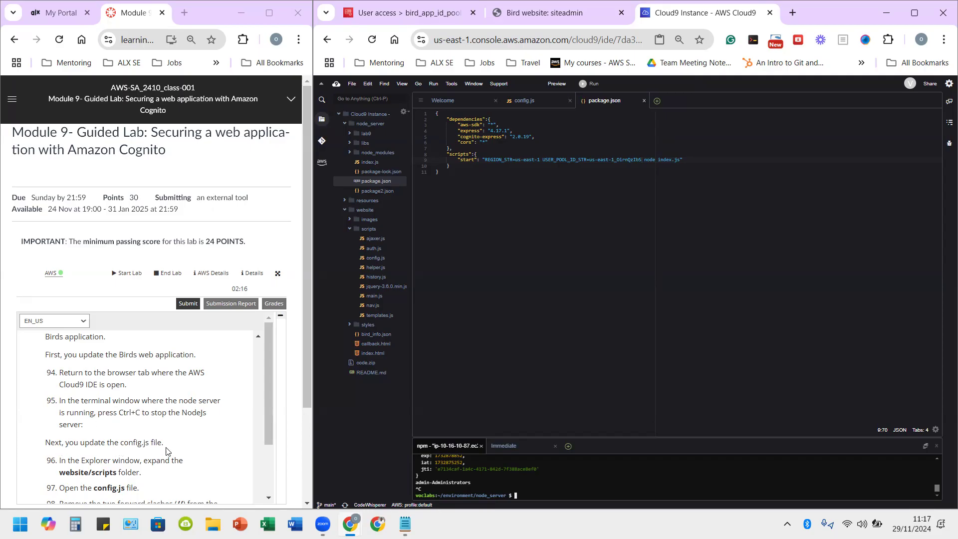
Step: Open config.js from website/scripts and uncomment the last line, CONFIG.COGNITO_IDENTITY_POOL_ID_STR
scroll(146, 446, down, 3)
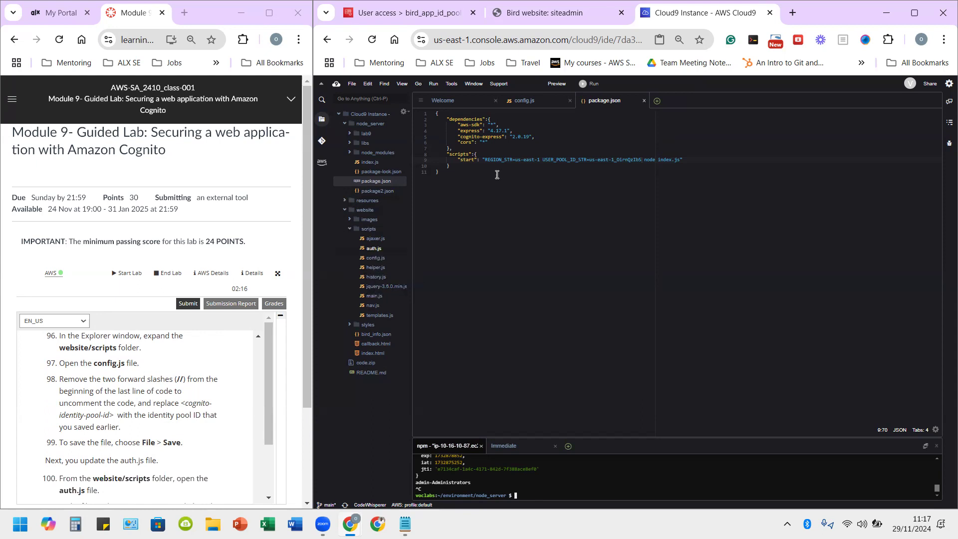
double_click(383, 257)
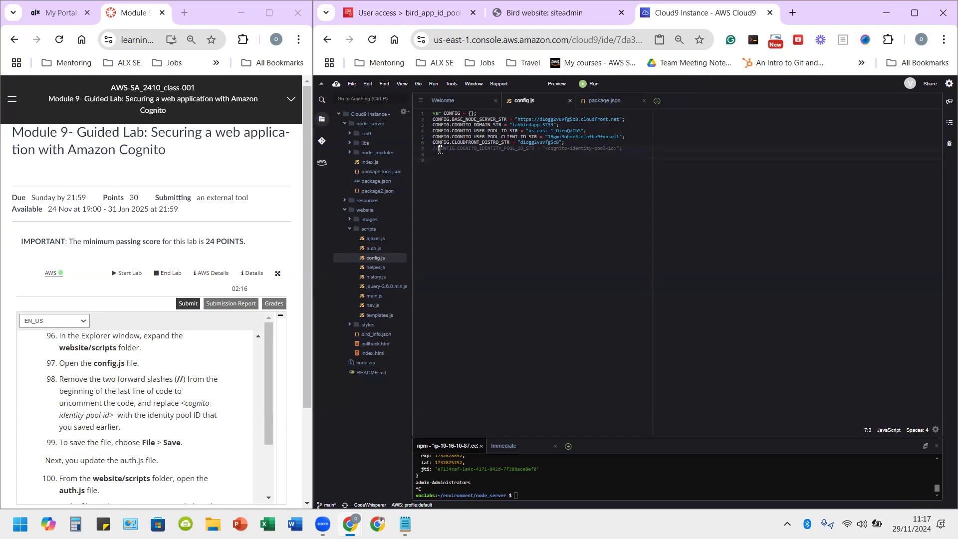
key(BackSpace)
key(BackSpace)
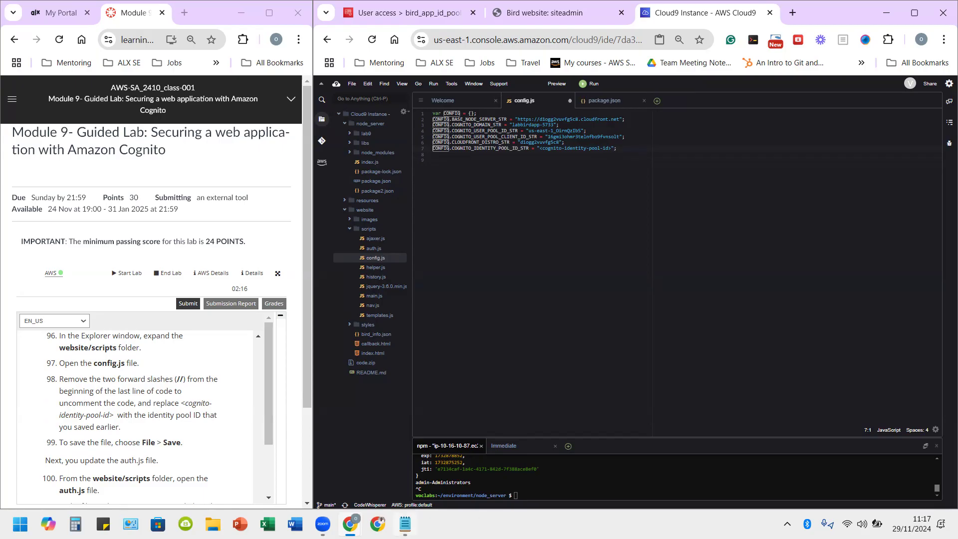
Step: Replace the <cognito-identity-pool-id> placeholder in config.js with the identity pool ID copied from the Notepad notes, and save the file
click(405, 524)
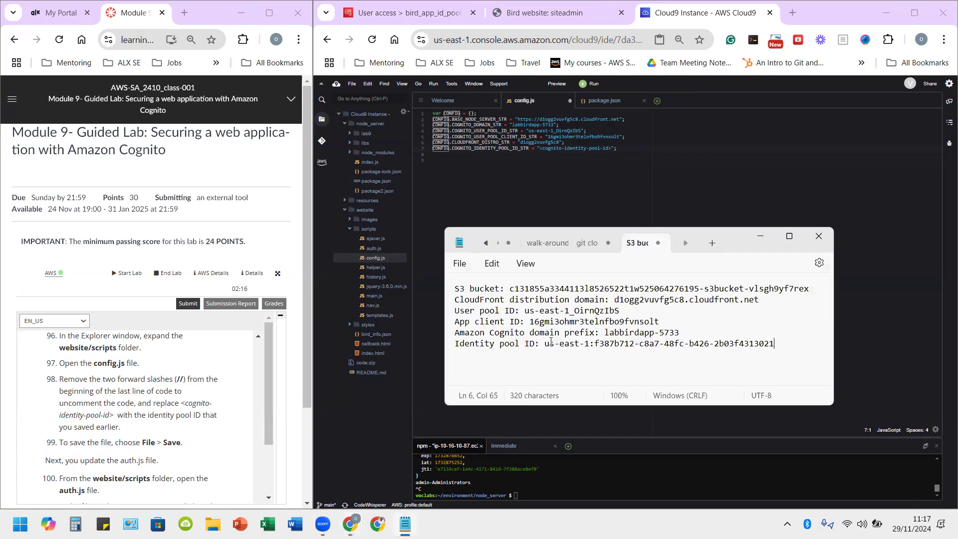
drag(545, 343, 777, 344)
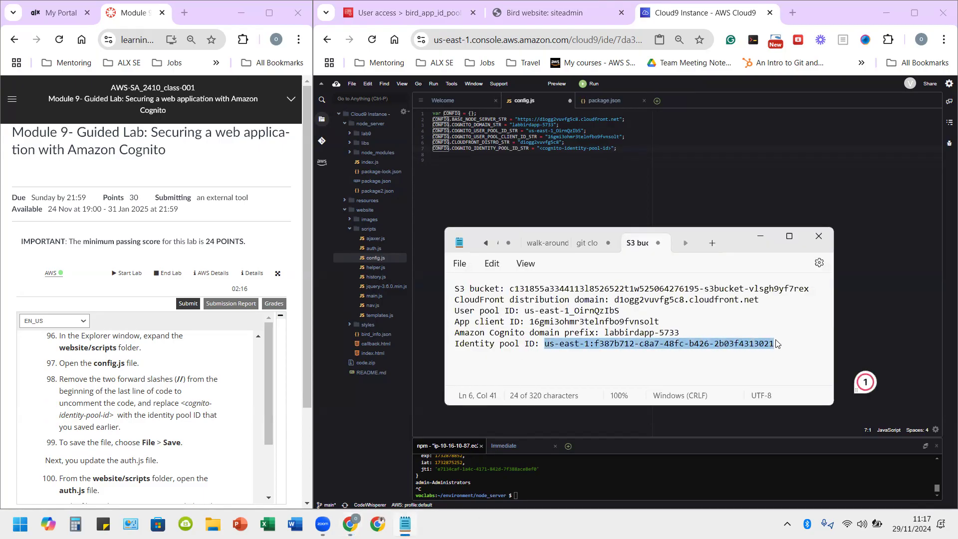
right_click(775, 344)
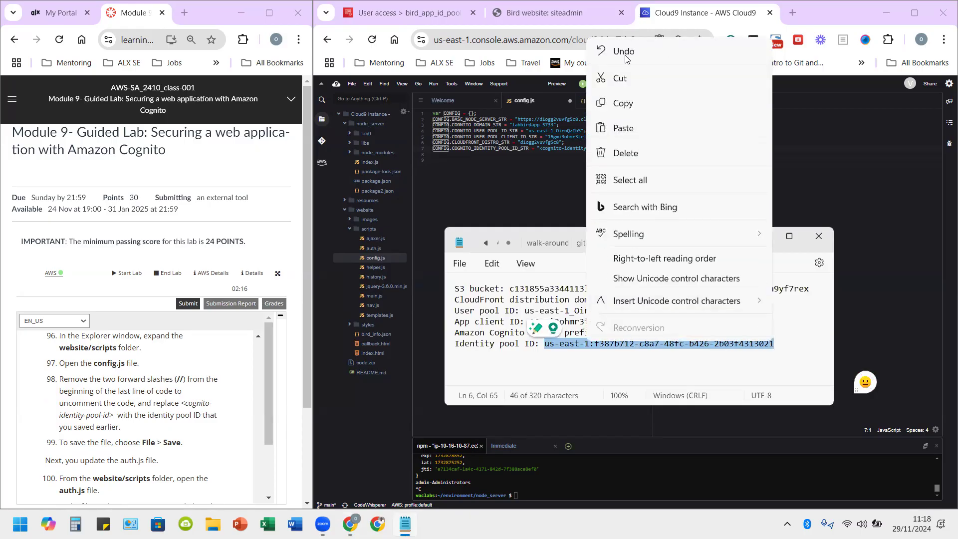
click(638, 101)
click(542, 151)
drag(542, 150, 613, 151)
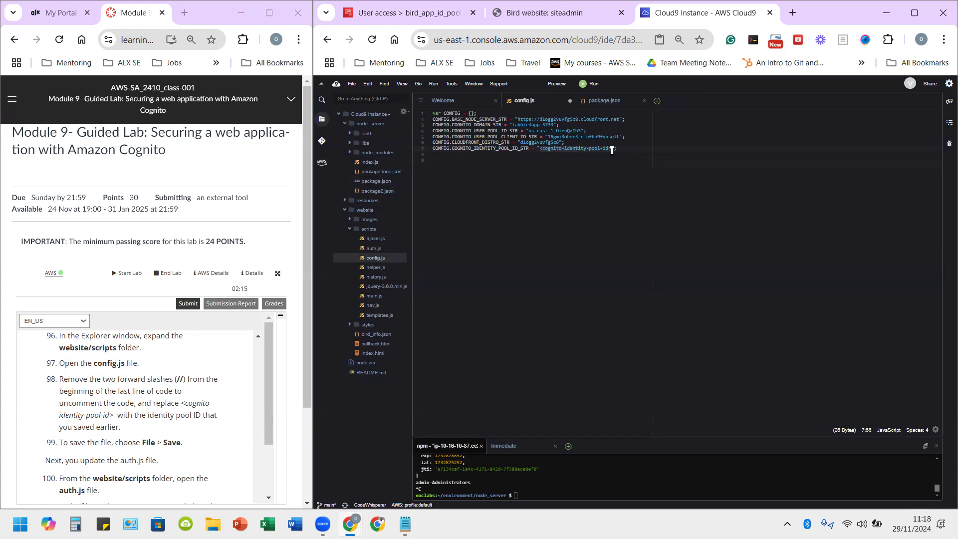
right_click(606, 149)
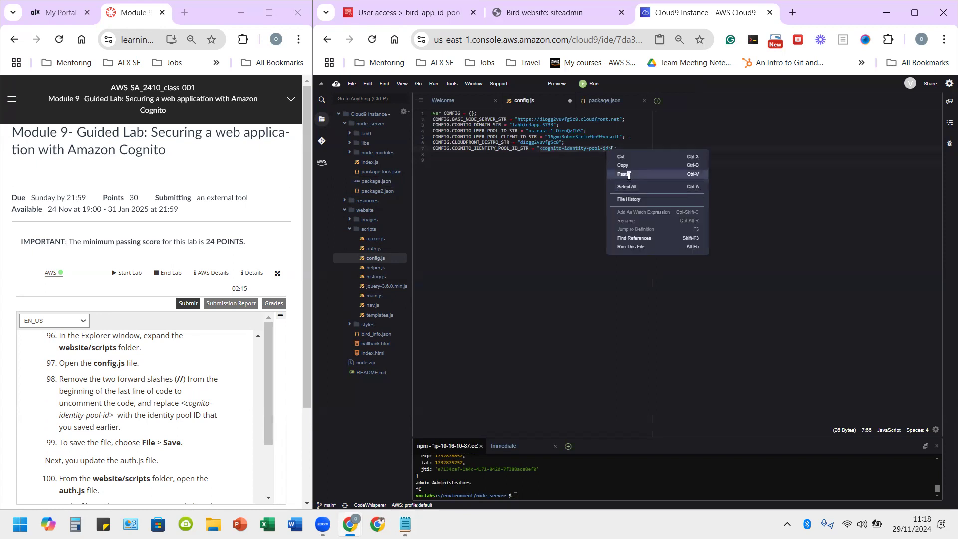
click(629, 175)
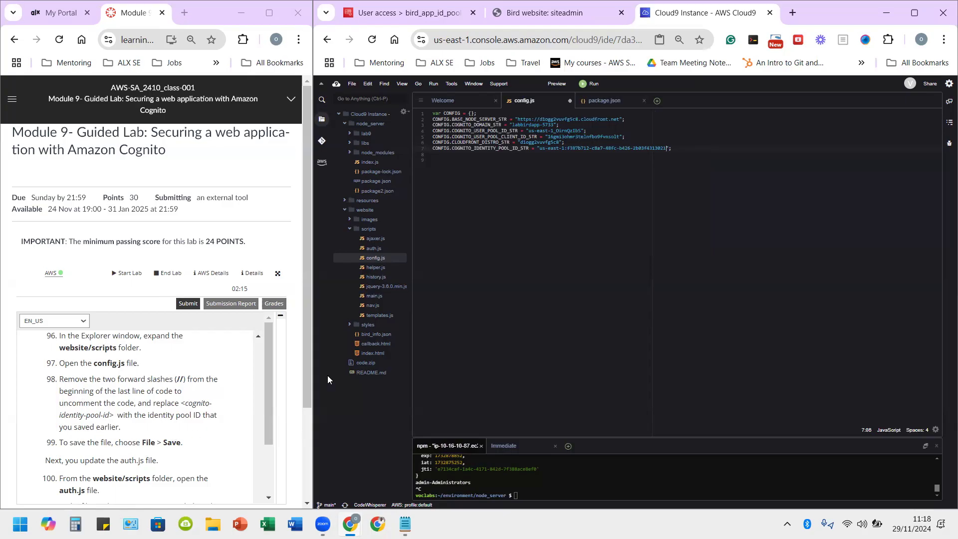
click(351, 84)
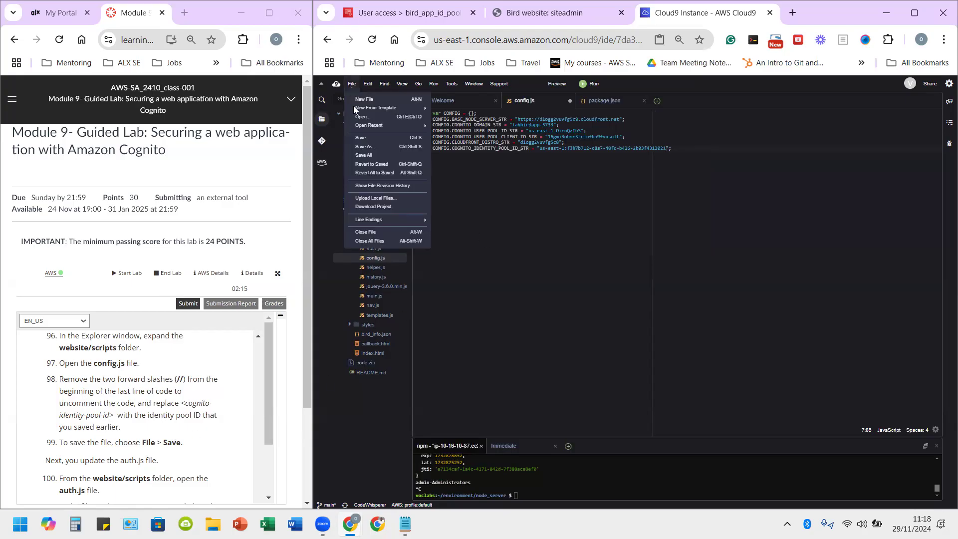
click(374, 137)
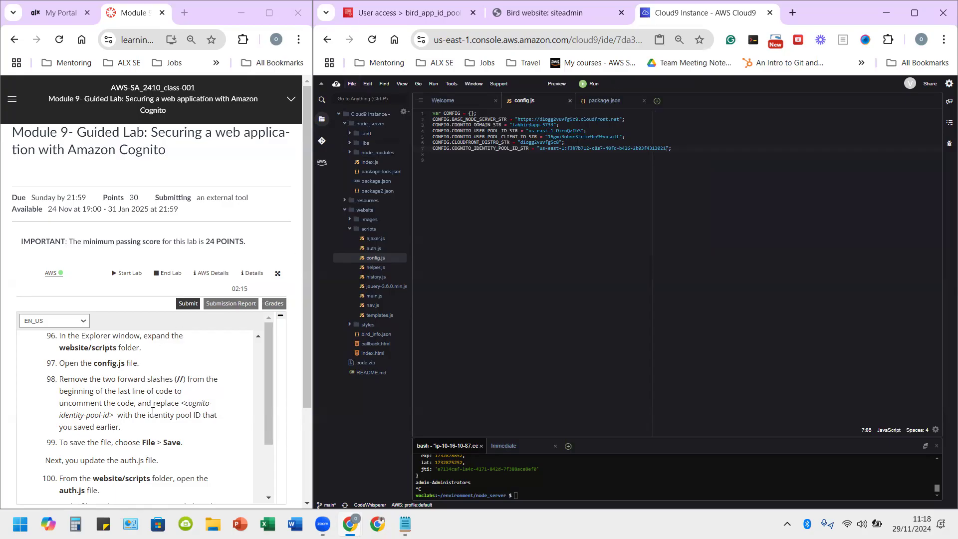
Step: Open auth.js from website/scripts and locate the <cognito-user-pool-id> placeholder on line 91
scroll(142, 415, down, 1)
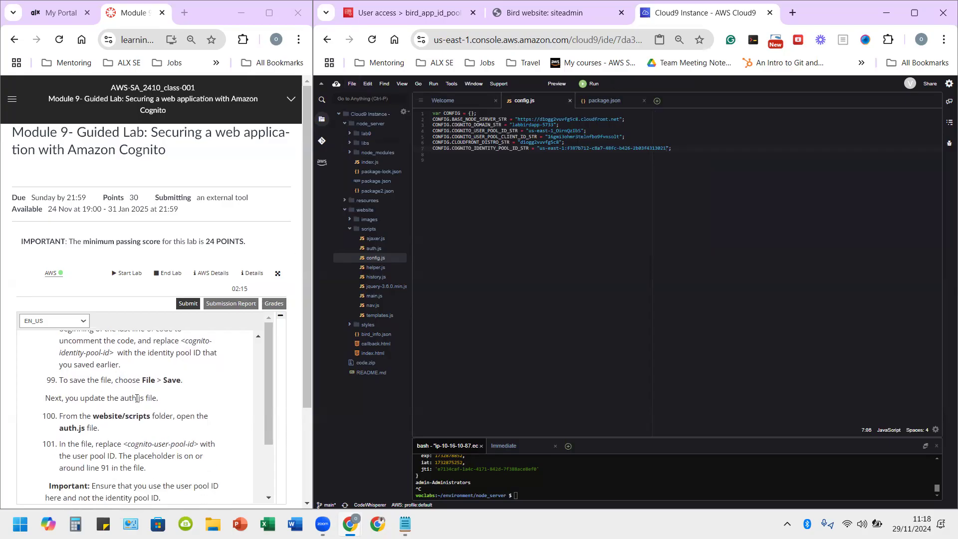
scroll(68, 418, down, 1)
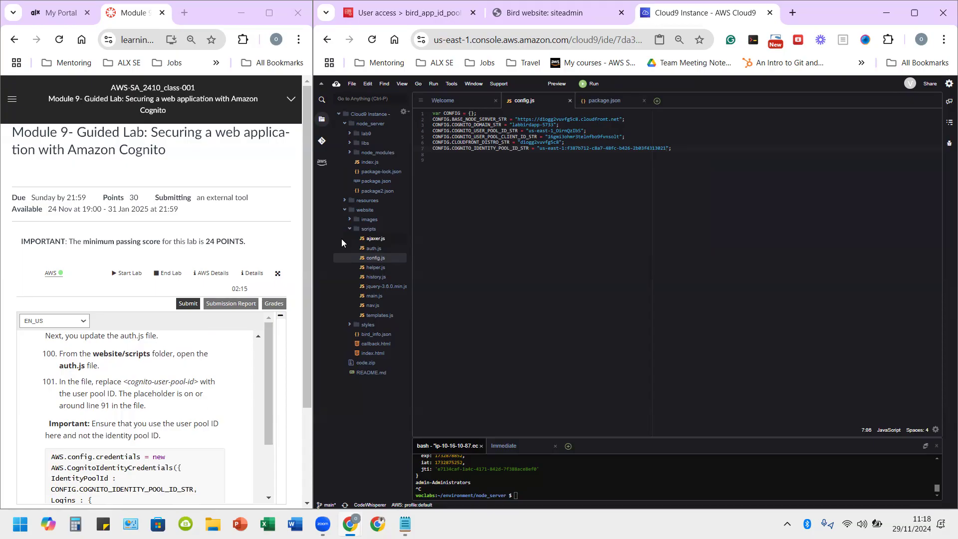
click(374, 249)
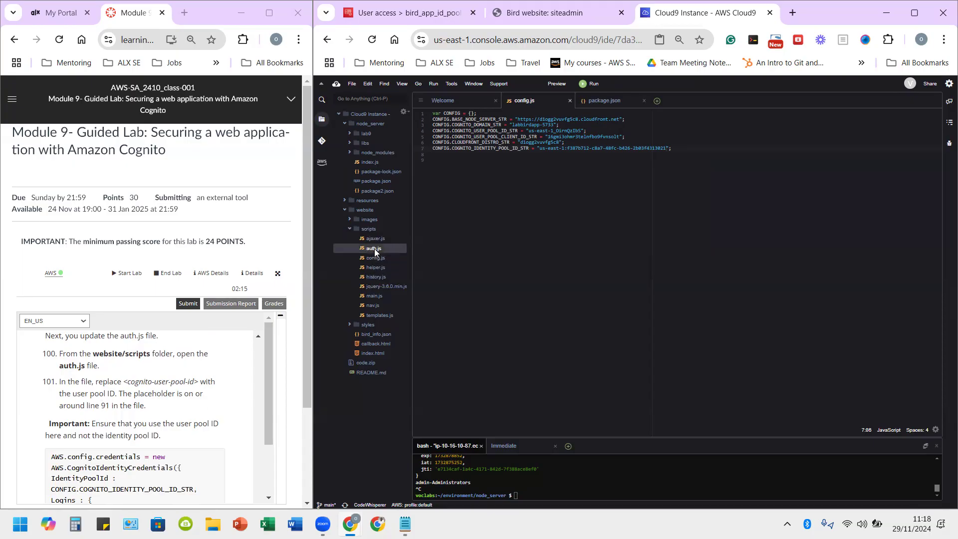
double_click(374, 249)
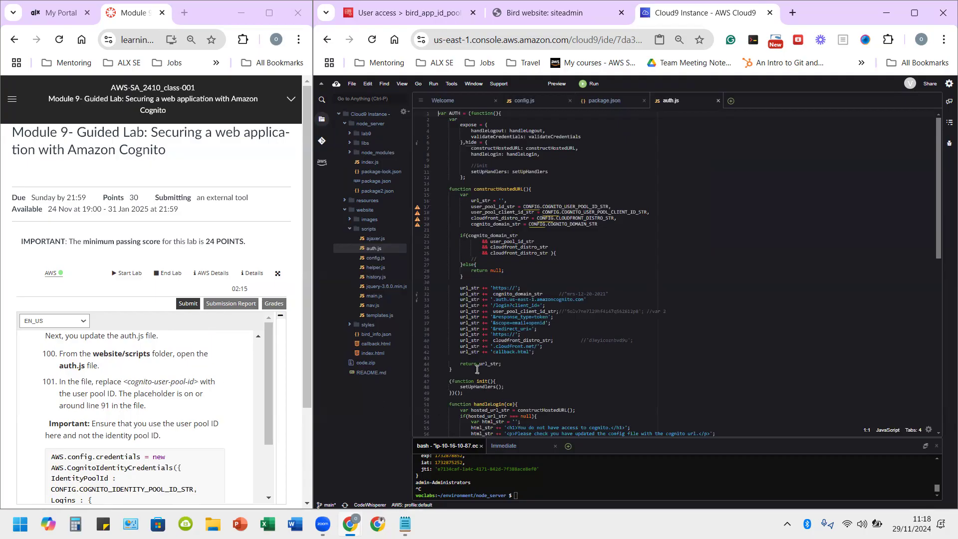
scroll(469, 369, down, 3)
scroll(469, 369, down, 5)
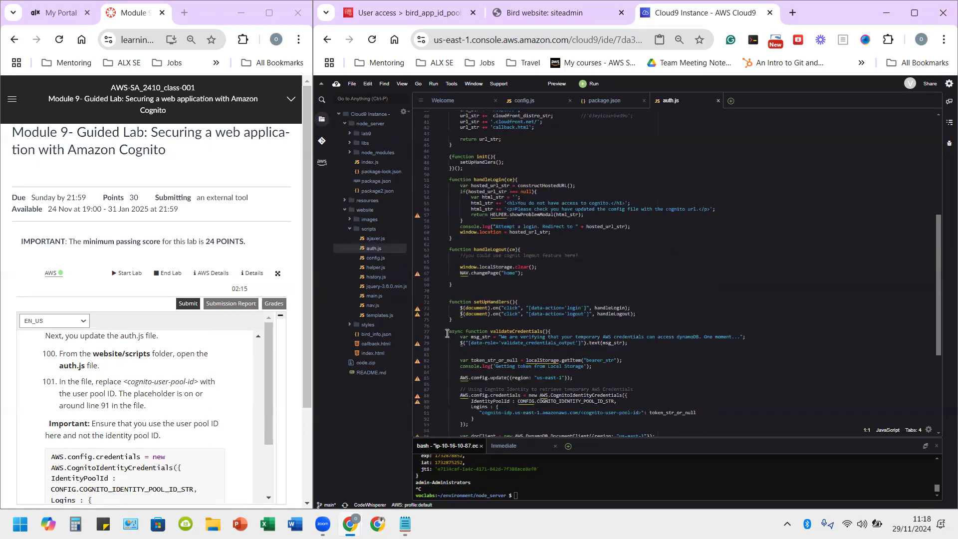
scroll(447, 333, down, 2)
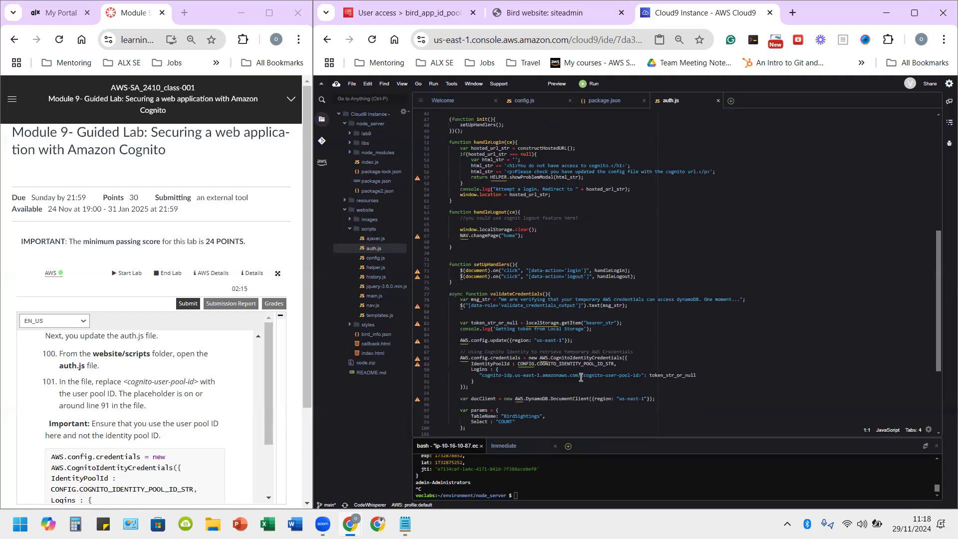
Step: Check the example code in lab step 101 and copy the user pool ID from the Notepad notes
drag(581, 378, 642, 375)
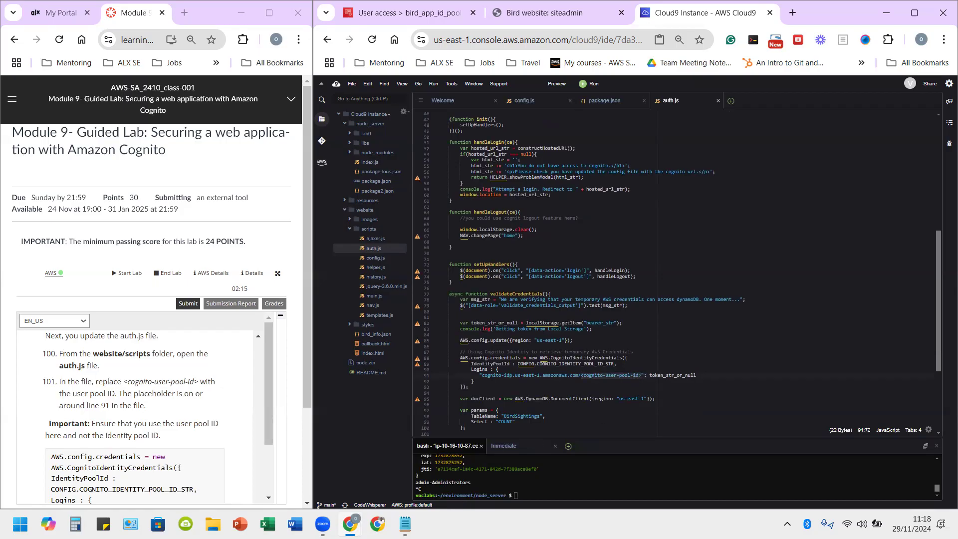
key(alt+Tab)
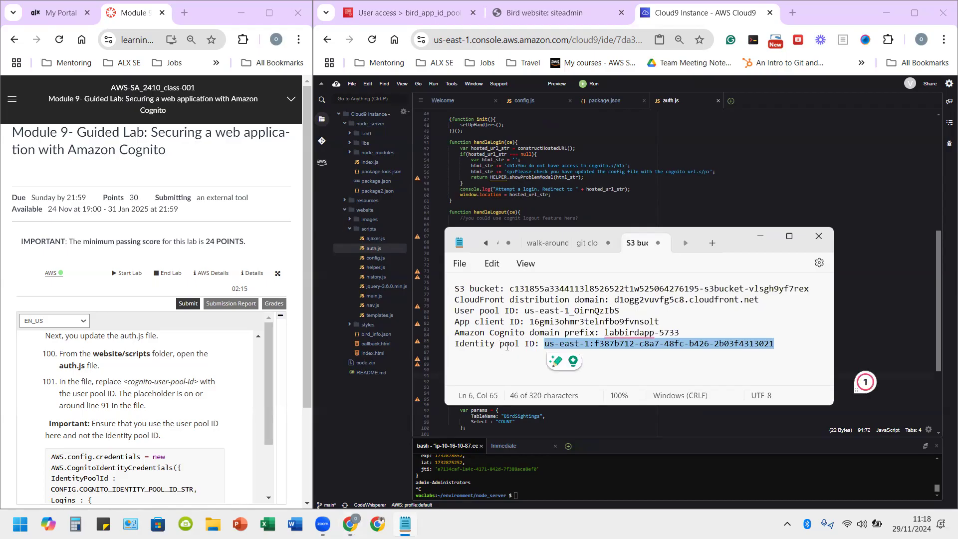
scroll(102, 404, down, 2)
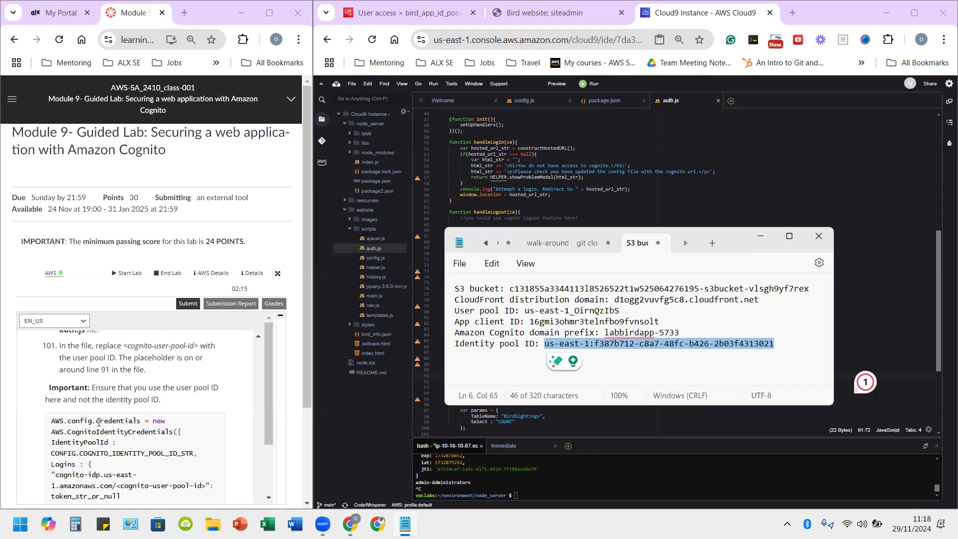
scroll(103, 408, up, 2)
scroll(103, 411, down, 3)
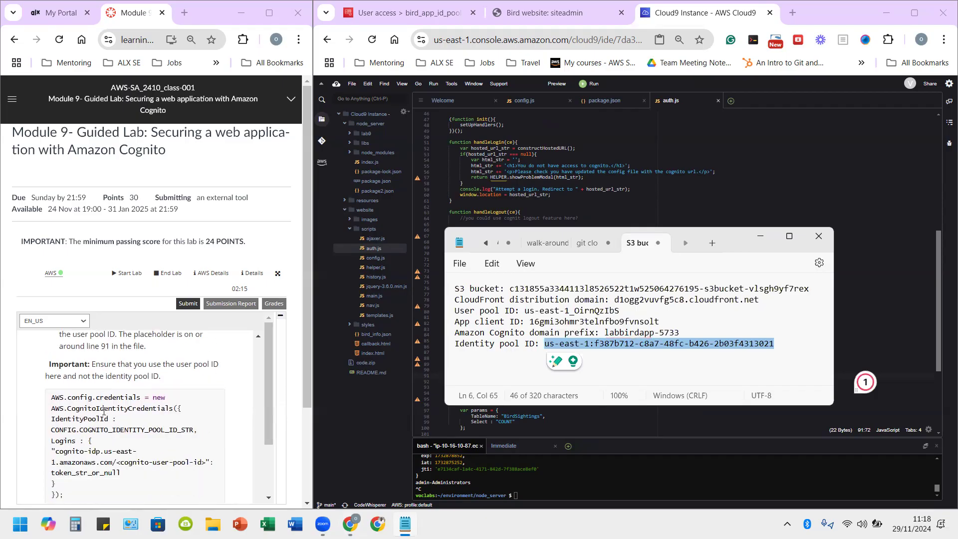
scroll(103, 411, up, 1)
scroll(103, 411, down, 1)
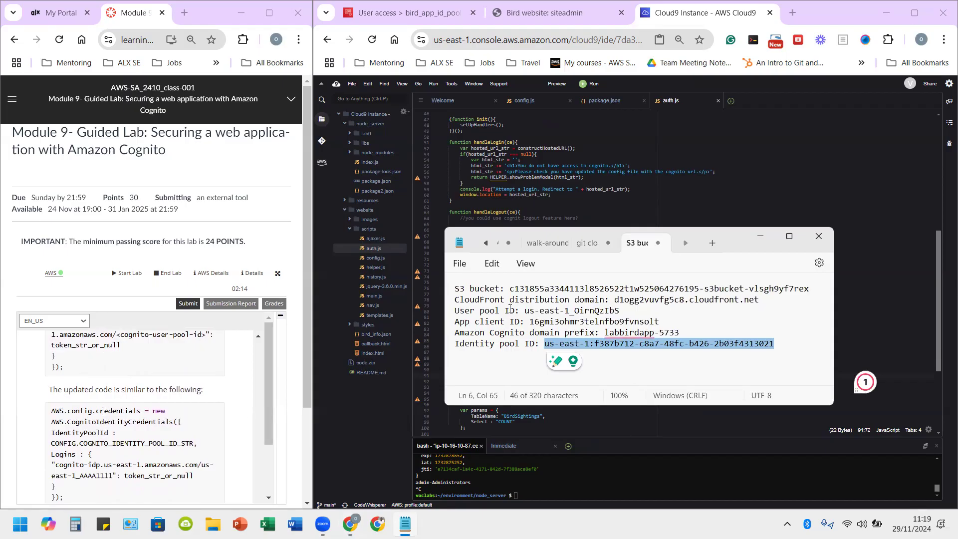
drag(526, 308, 613, 312)
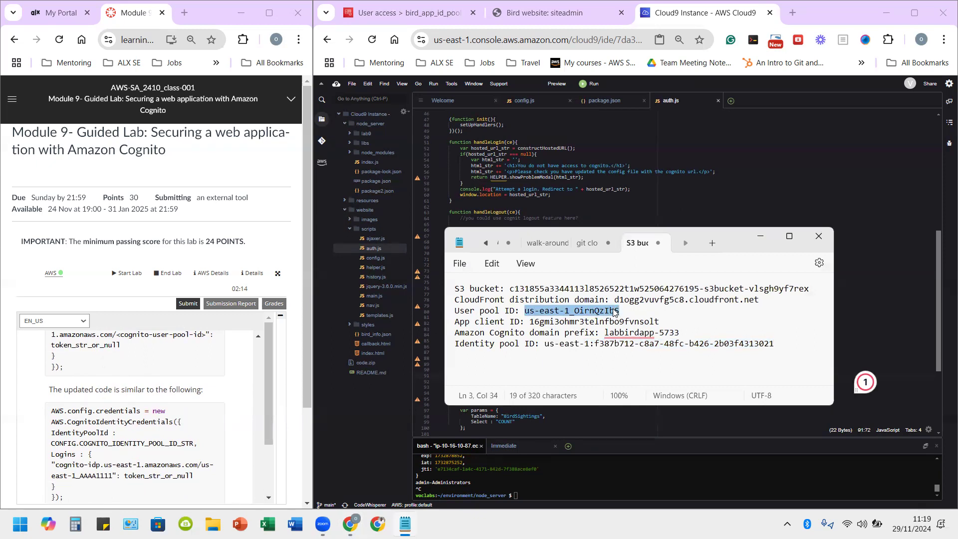
right_click(614, 311)
click(649, 68)
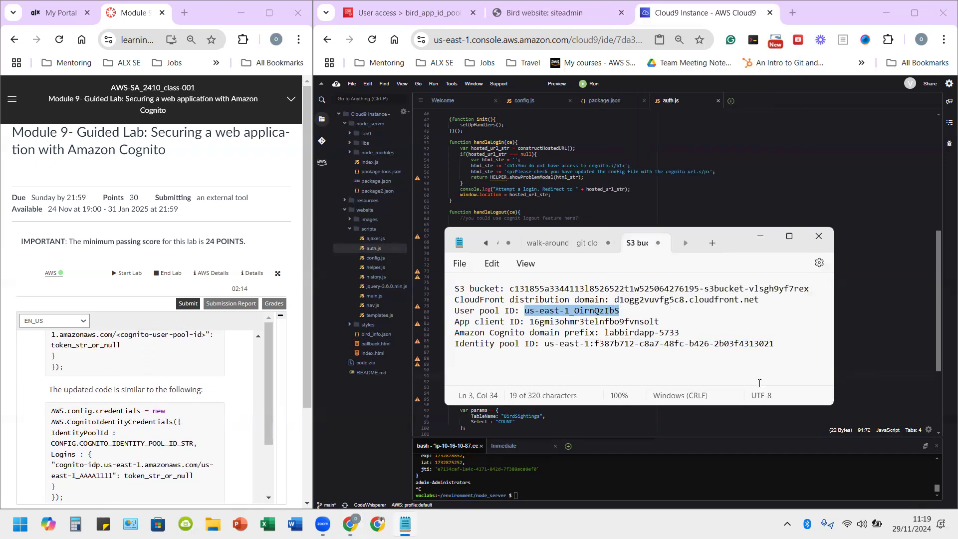
Step: Replace <cognito-user-pool-id> on line 91 of auth.js with the copied user pool ID and compare it with the lab's updated code example
click(863, 358)
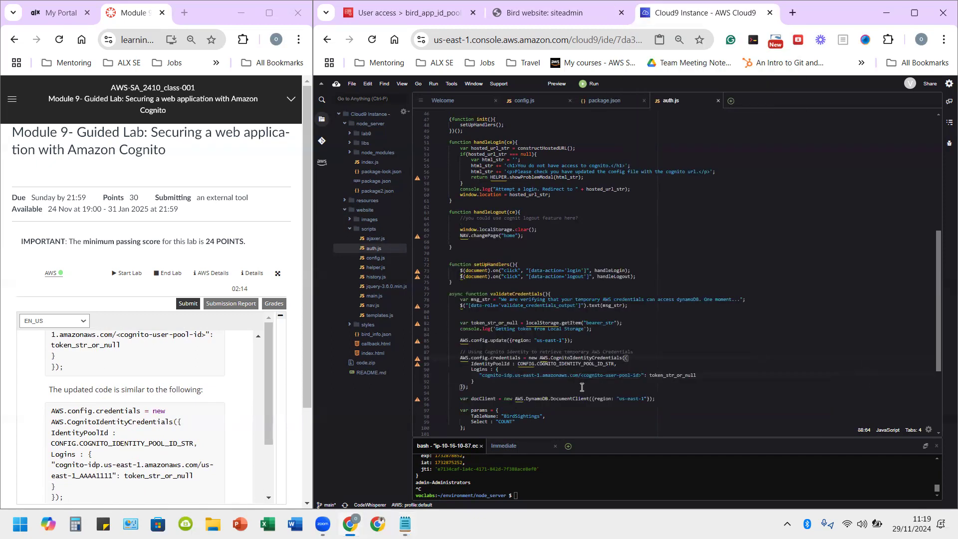
click(583, 376)
drag(636, 376, 642, 376)
right_click(642, 376)
click(660, 396)
drag(201, 464, 112, 476)
click(669, 387)
Step: Read on to lab step 102 and save auth.js
scroll(170, 432, down, 3)
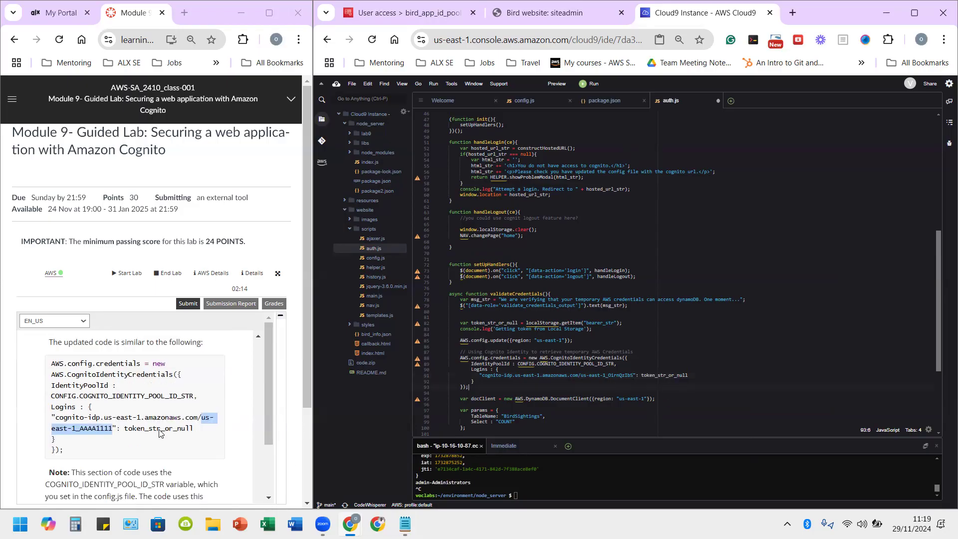
scroll(108, 431, down, 3)
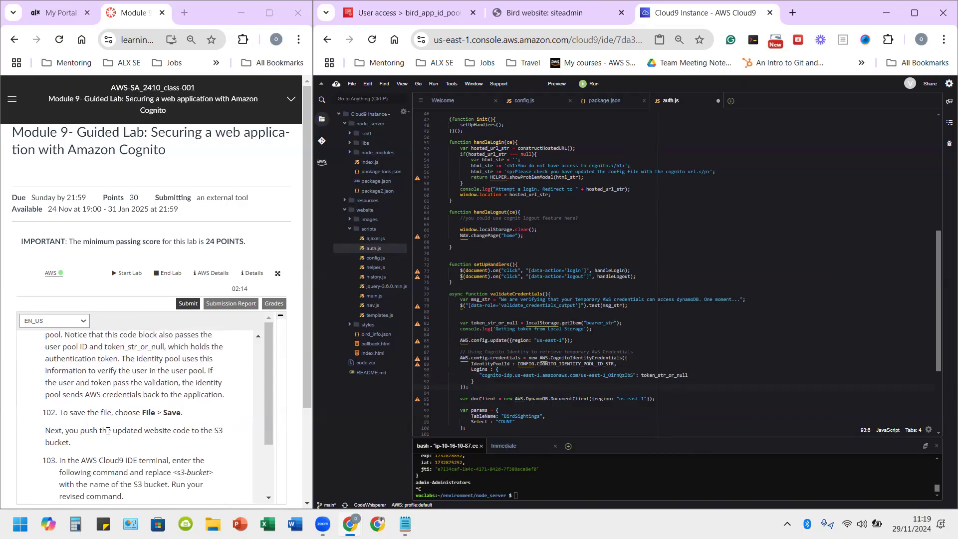
click(690, 350)
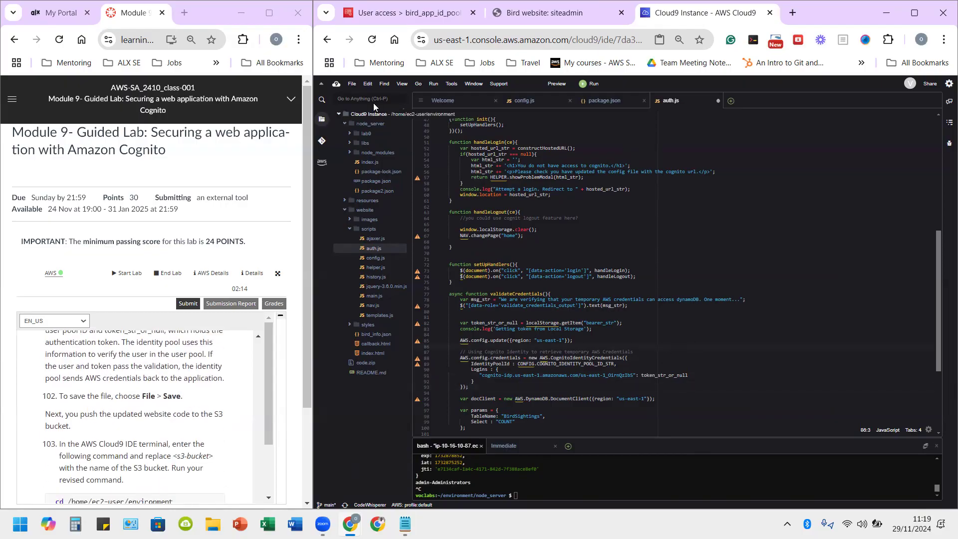
click(352, 85)
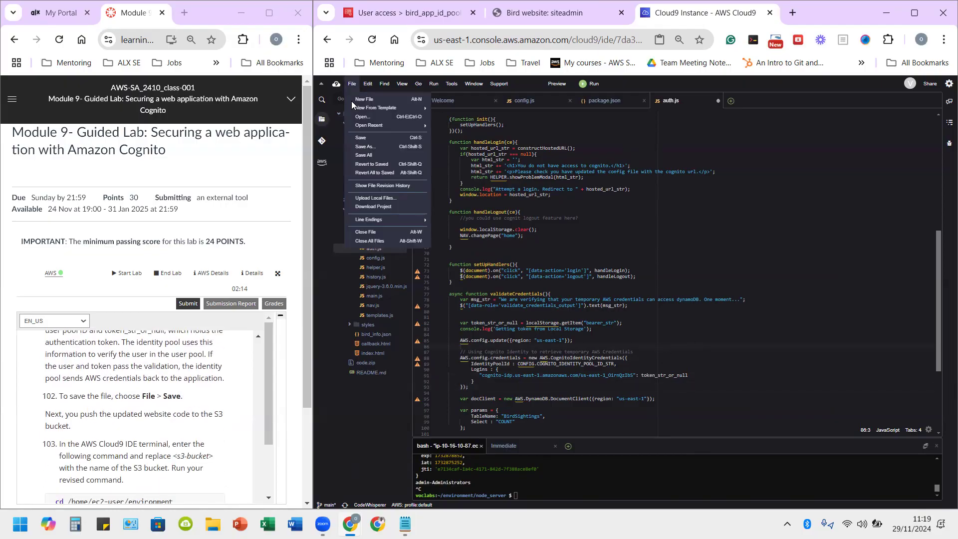
click(356, 139)
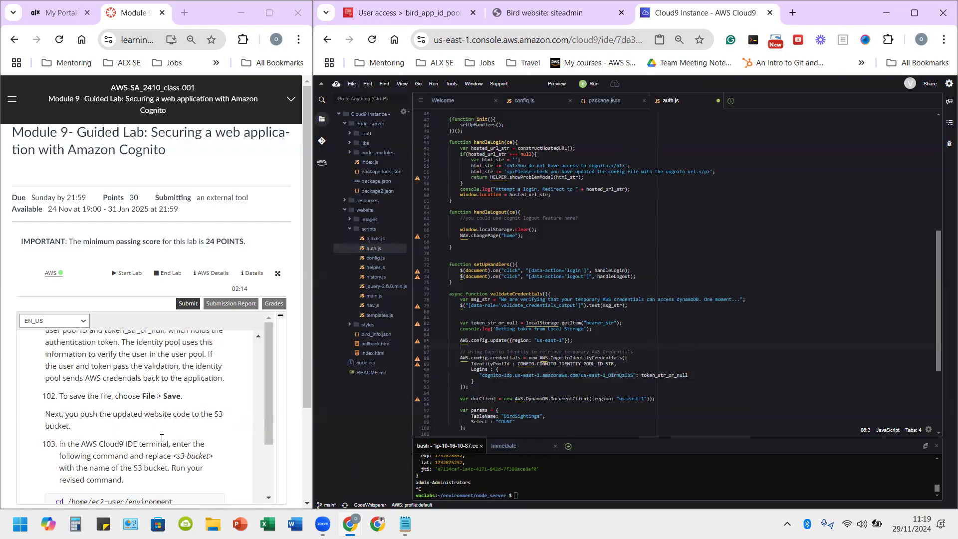
Step: Copy the cd /home/ec2-user/environment and aws s3 cp website commands from lab step 103
scroll(120, 418, down, 1)
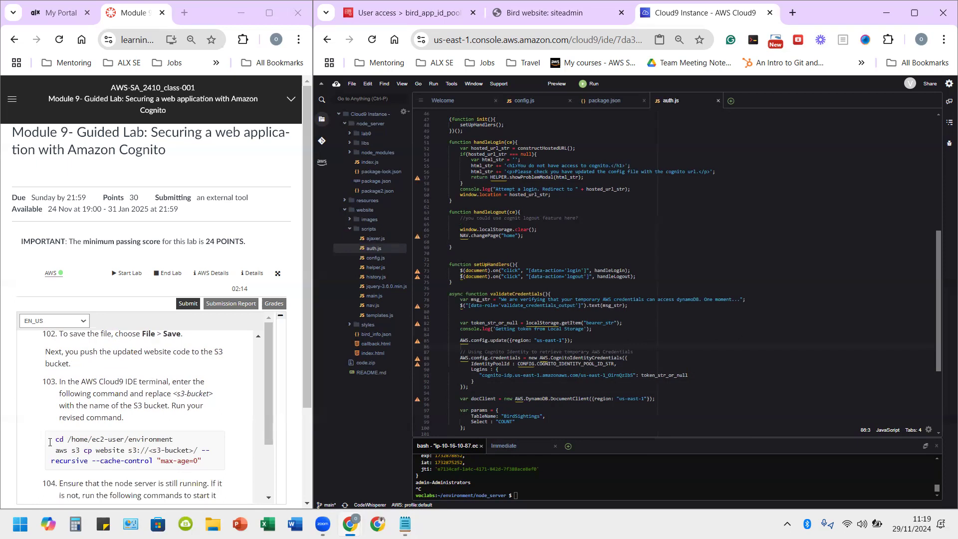
drag(52, 440, 195, 456)
right_click(195, 456)
click(267, 272)
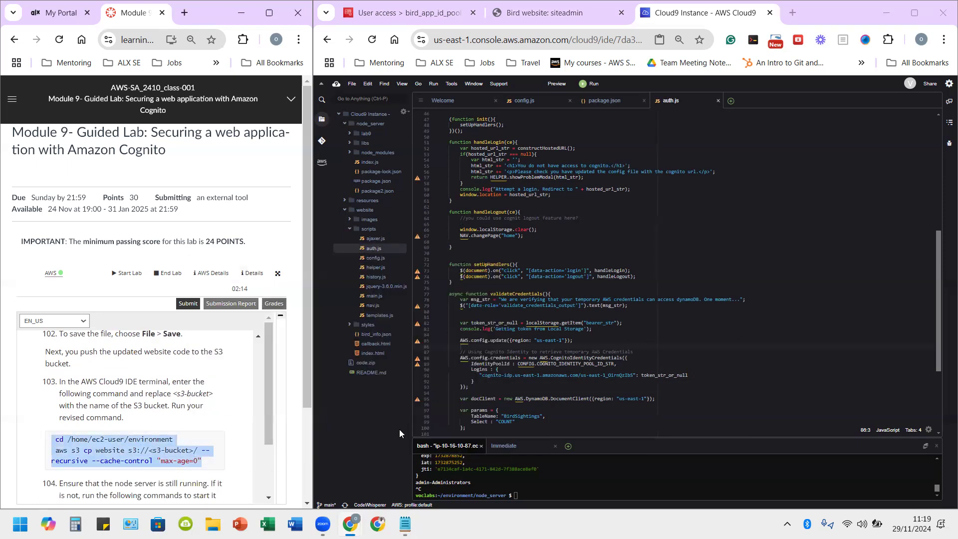
Step: Paste the copied cd and aws s3 cp commands into the Cloud9 terminal and copy the S3 bucket name from the Notepad notes
right_click(543, 486)
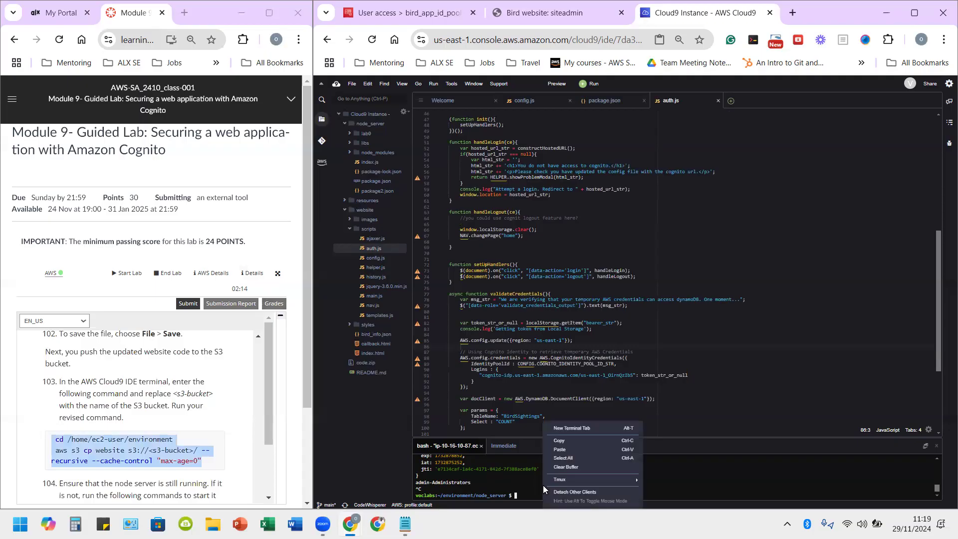
click(576, 448)
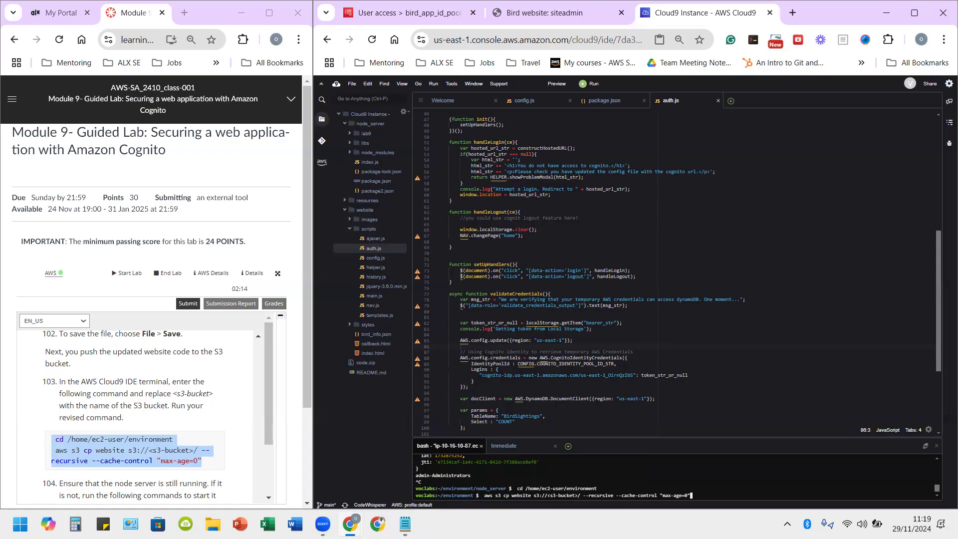
click(405, 524)
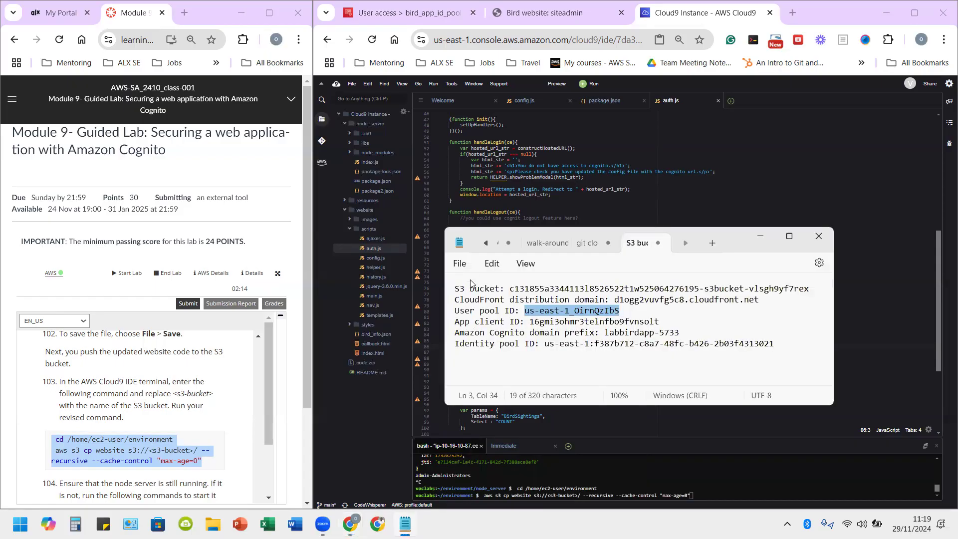
drag(509, 289, 812, 290)
right_click(789, 291)
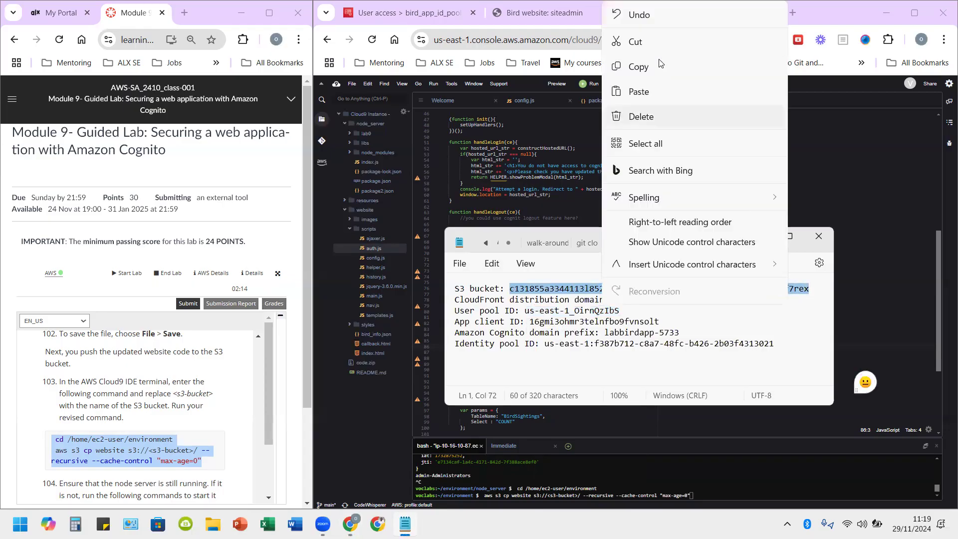
click(657, 70)
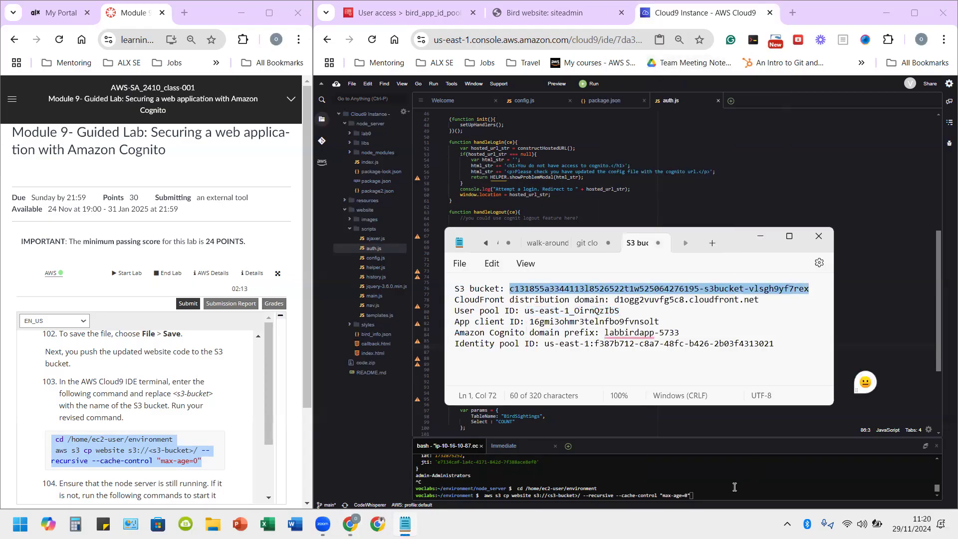
Step: Replace <s3-bucket> in the aws s3 cp website command with the copied bucket name, keeping the trailing slash, and run it
click(693, 495)
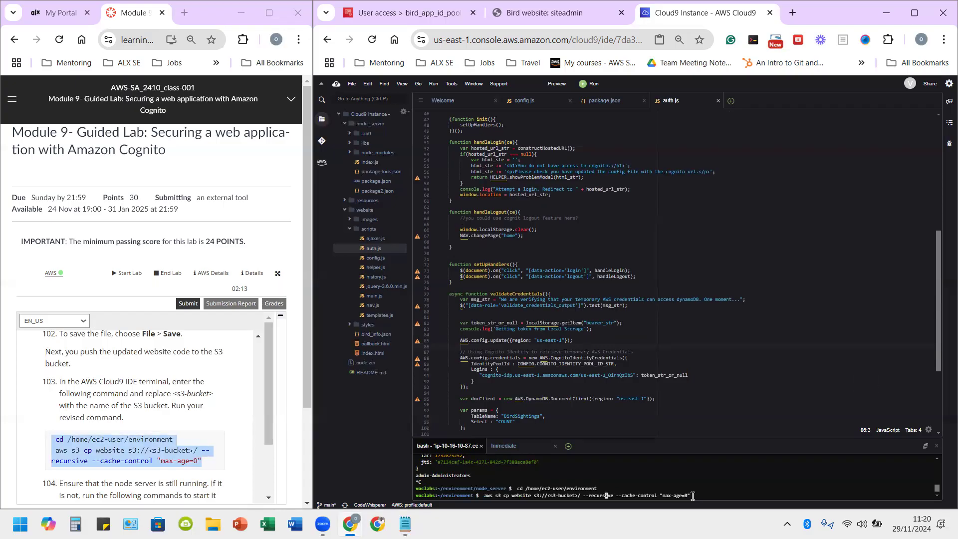
key(Left)
key(BackSpace)
key(BackSpace)
key(BackSpace)
key(BackSpace)
key(BackSpace)
key(BackSpace)
key(BackSpace)
key(BackSpace)
key(BackSpace)
key(BackSpace)
key(BackSpace)
key(ctrl+v)
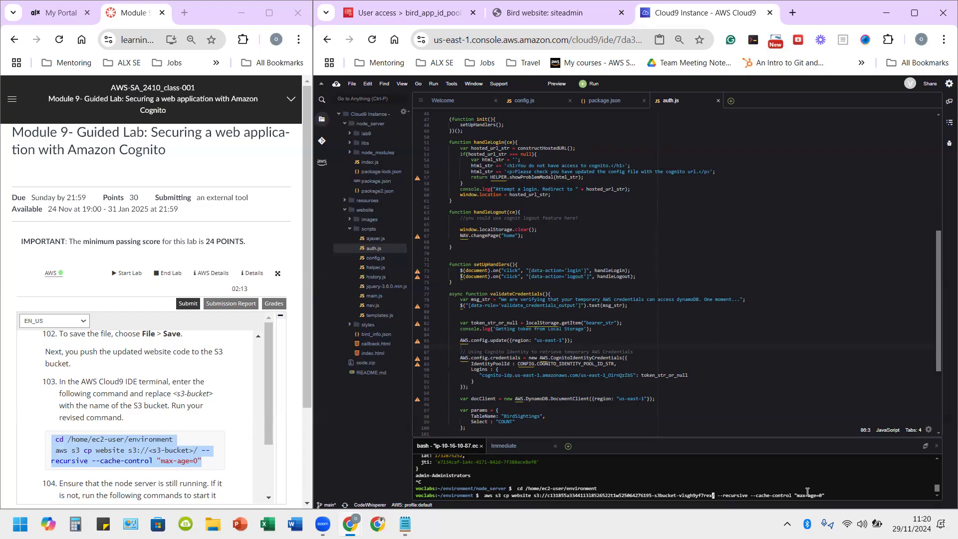
text(/)
key(Return)
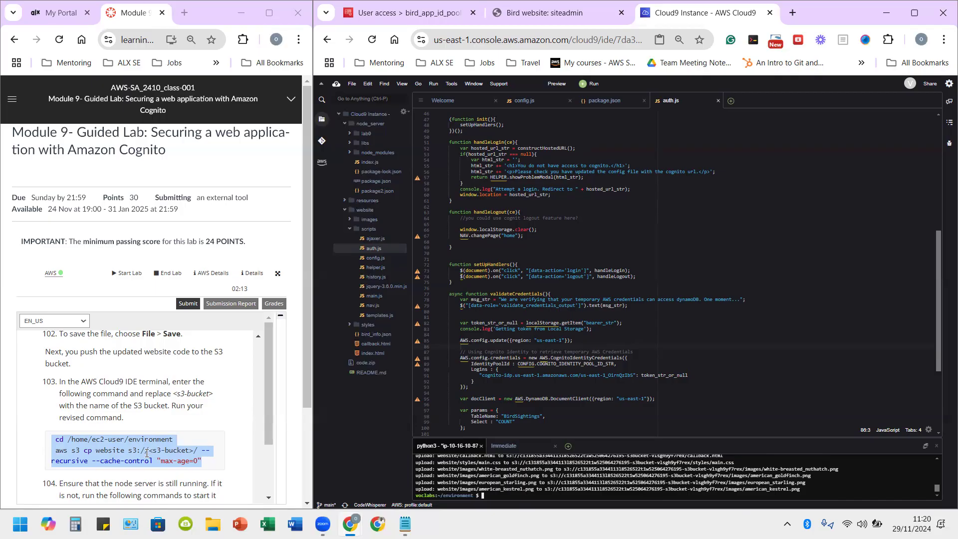
Step: Copy the cd /home/ec2-user/environment/node_server and npm start commands from lab step 104 and run them in the Cloud9 terminal
scroll(134, 439, down, 2)
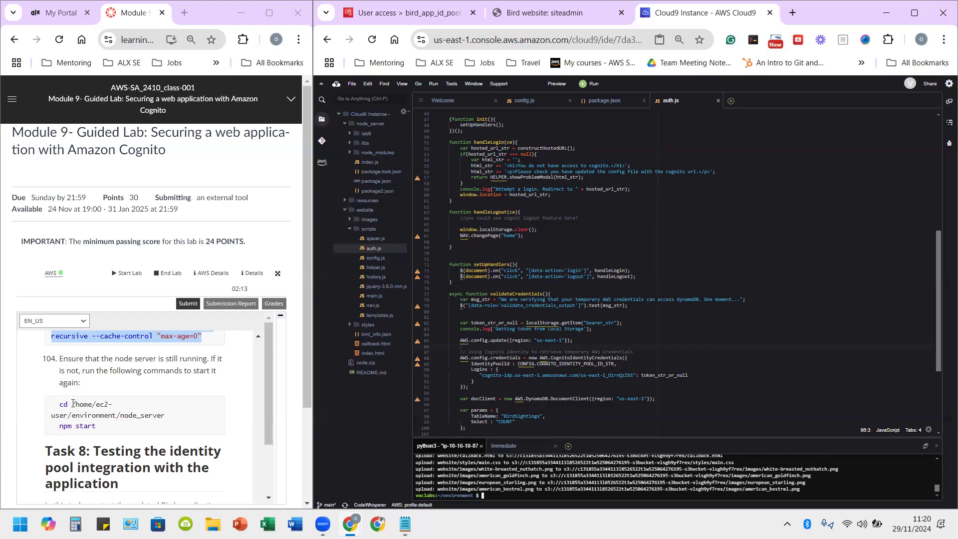
drag(60, 404, 100, 429)
right_click(121, 418)
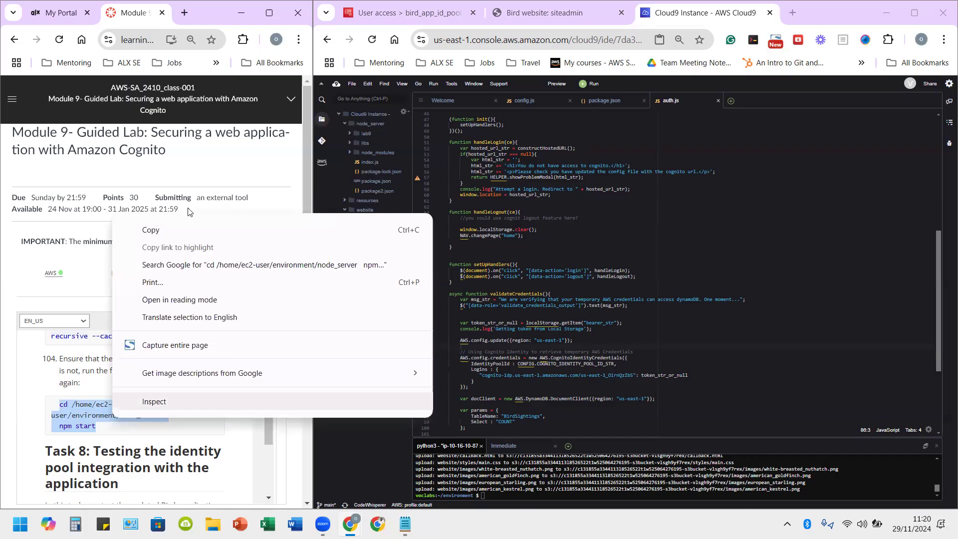
click(170, 238)
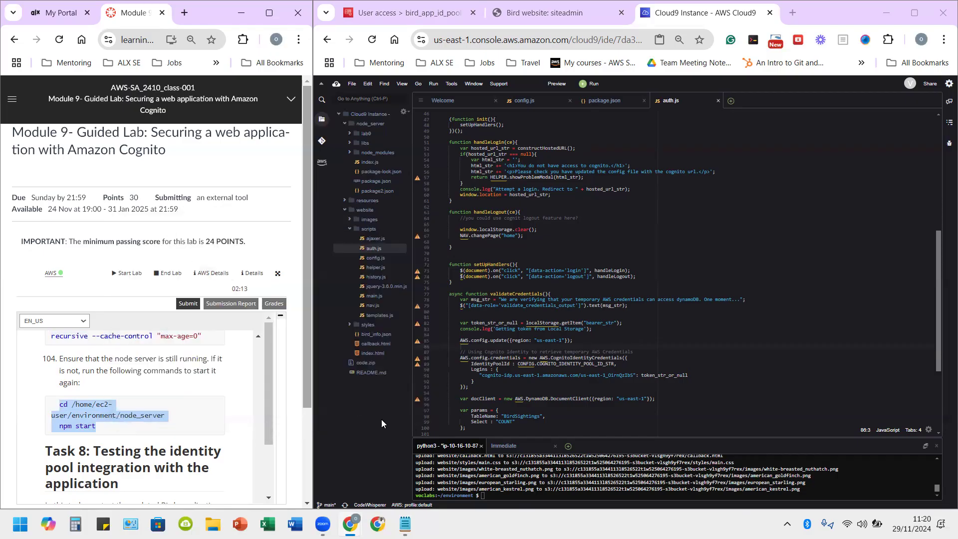
right_click(515, 495)
click(534, 450)
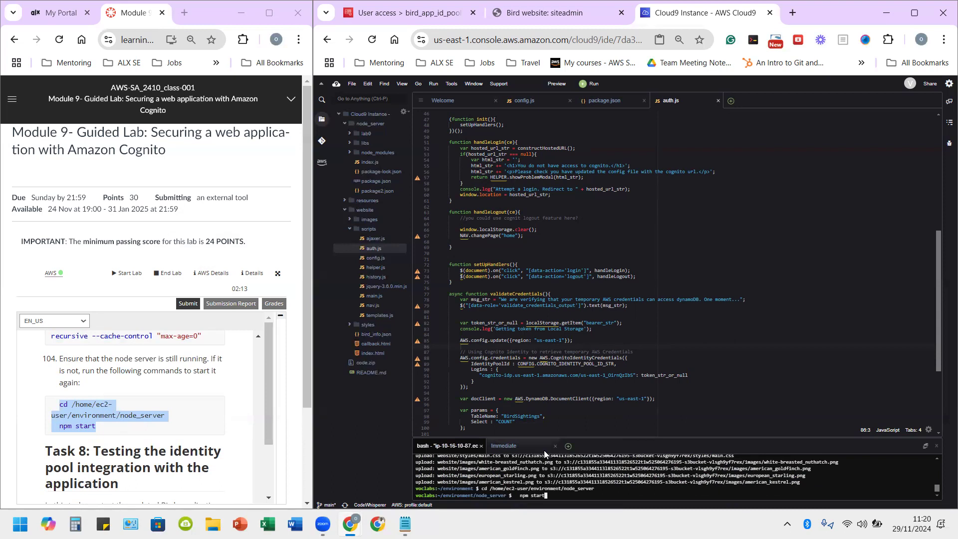
key(Return)
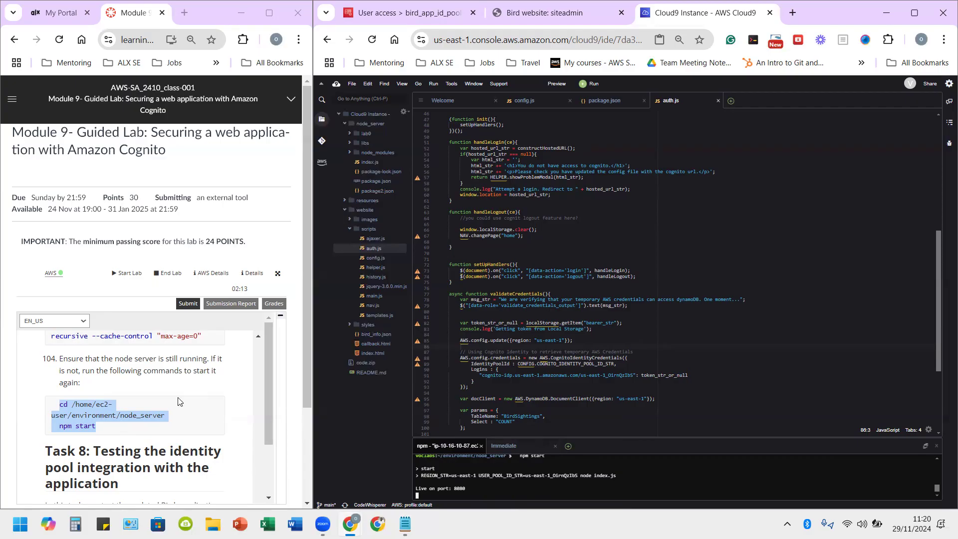
Step: Read lab steps 105 to 108, return to the Birds website, and open and refresh its Home page
scroll(179, 401, down, 5)
scroll(195, 399, down, 1)
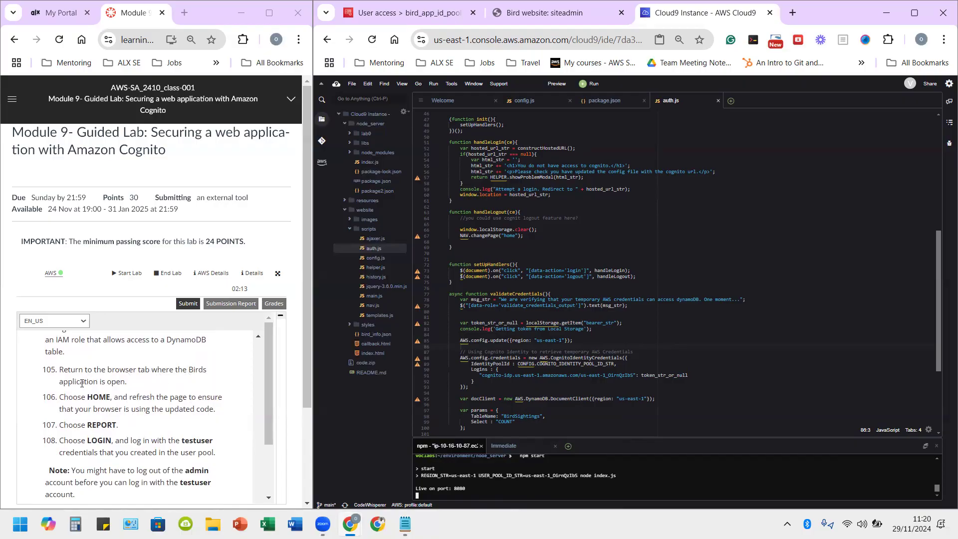
click(577, 17)
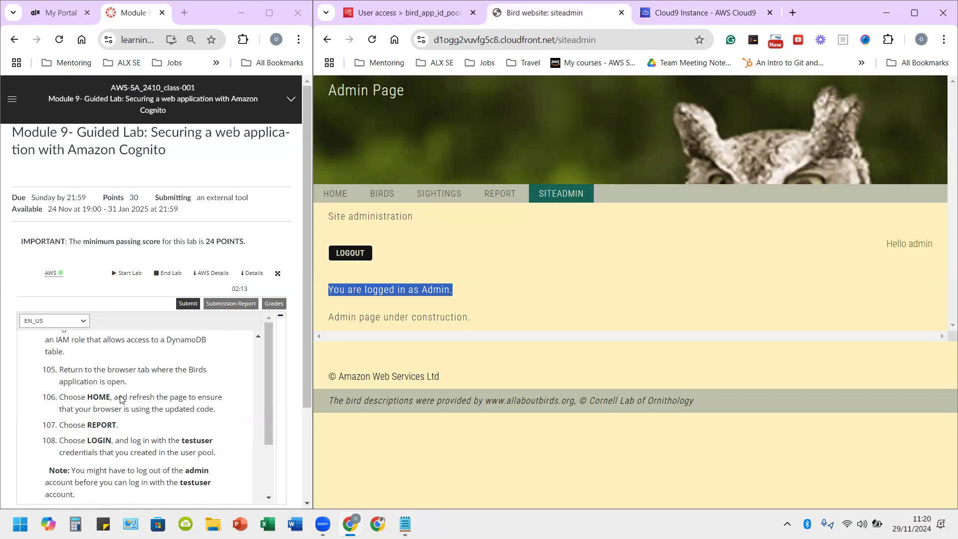
click(346, 198)
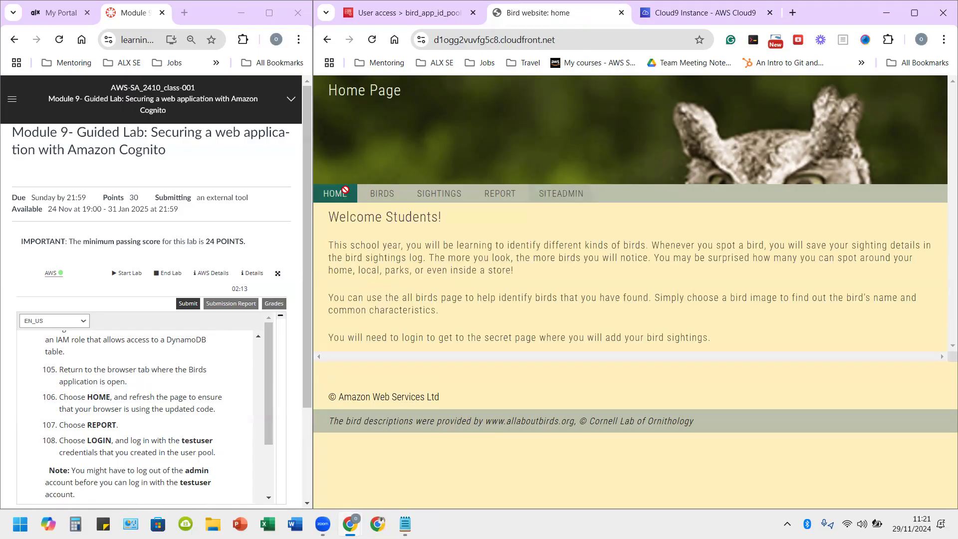
click(371, 41)
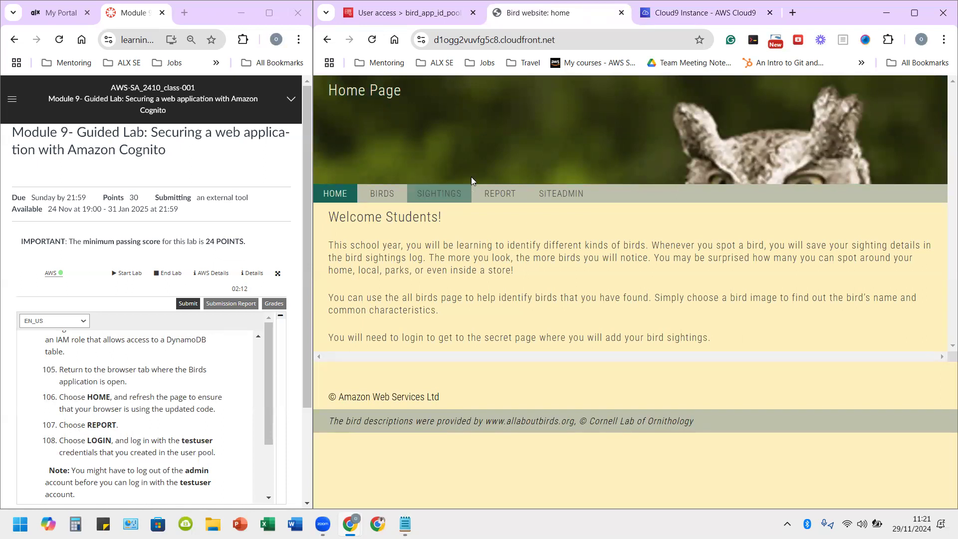
Step: Log out of the admin account on the Report page and start a new login as a different user
click(487, 193)
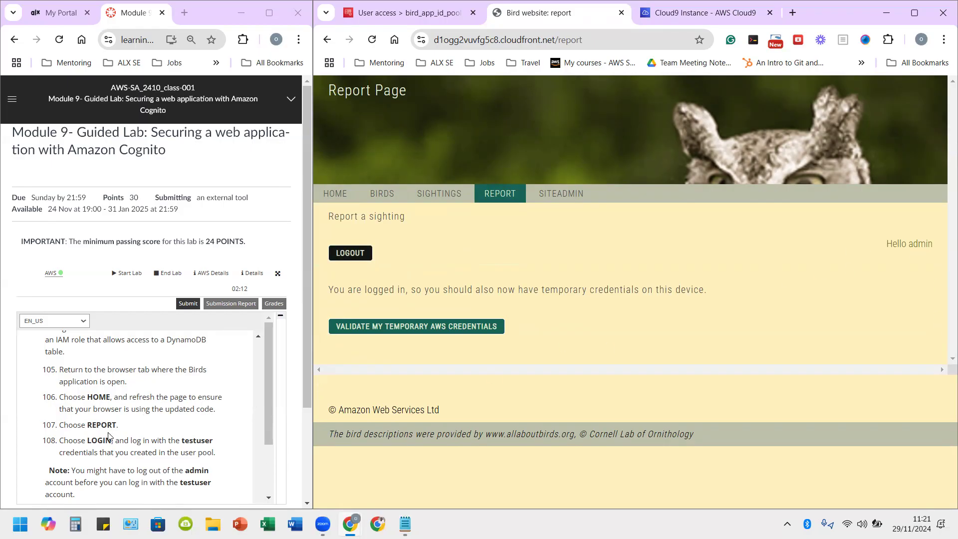
click(351, 253)
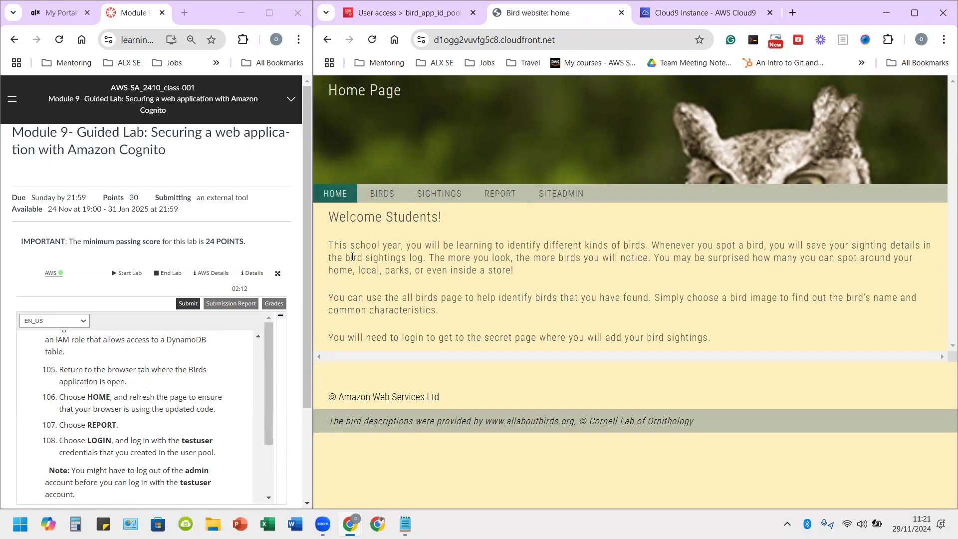
click(500, 194)
click(349, 282)
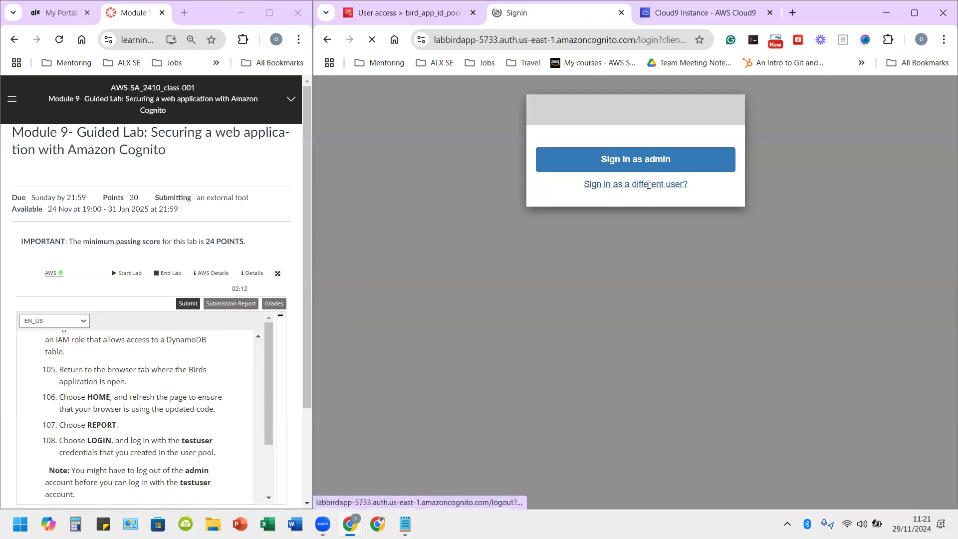
click(648, 184)
Step: Sign in to the Birds application as testuser, filling in the account password from the clipboard history
click(610, 188)
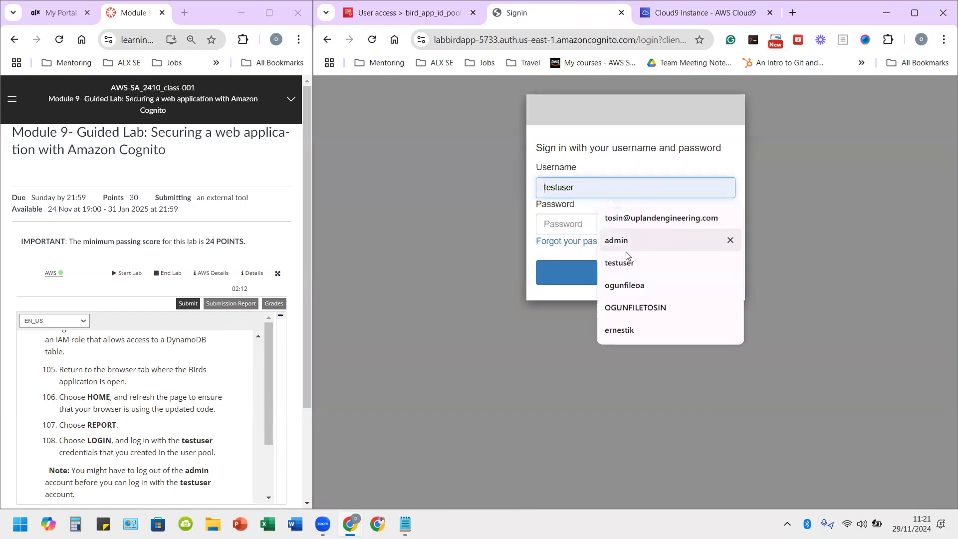
click(625, 262)
click(599, 225)
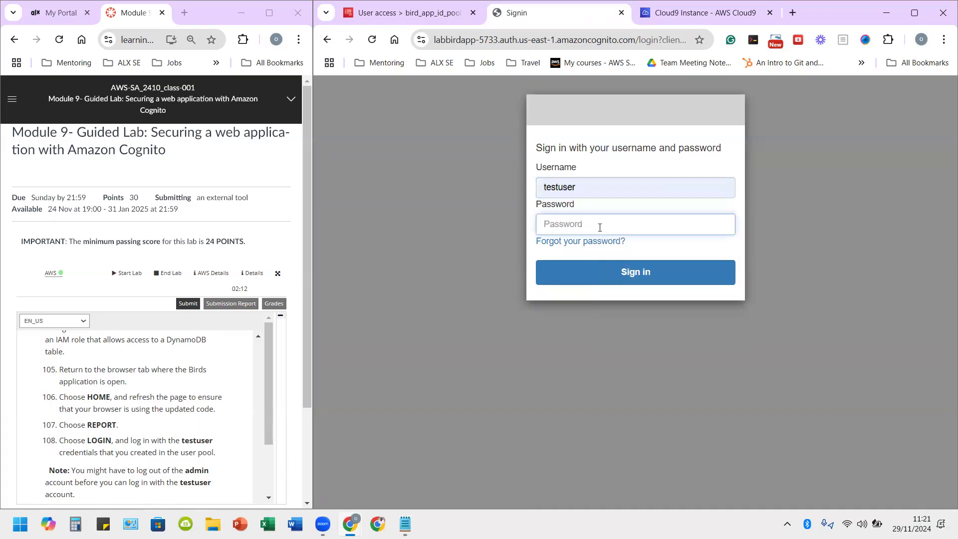
key(super+v)
scroll(597, 375, down, 5)
scroll(597, 378, down, 5)
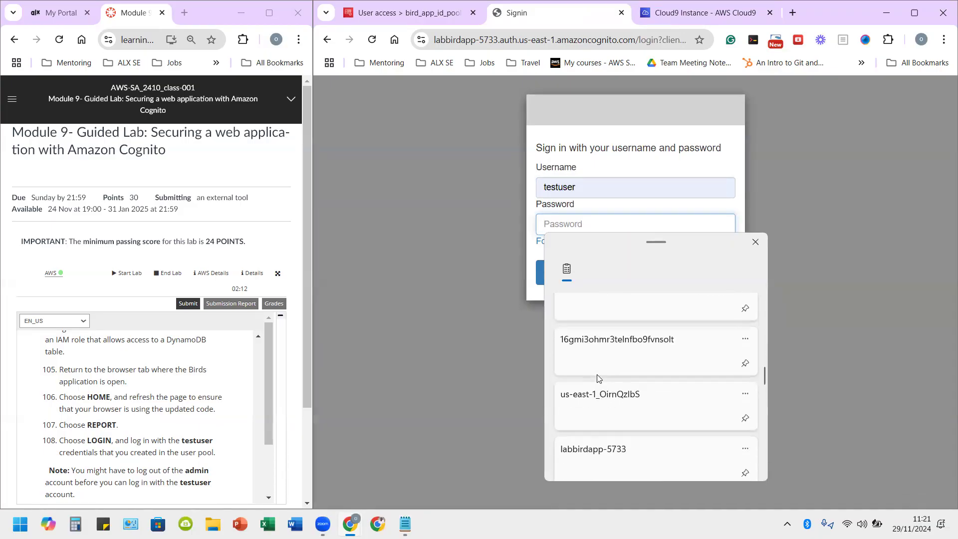
scroll(596, 406, down, 3)
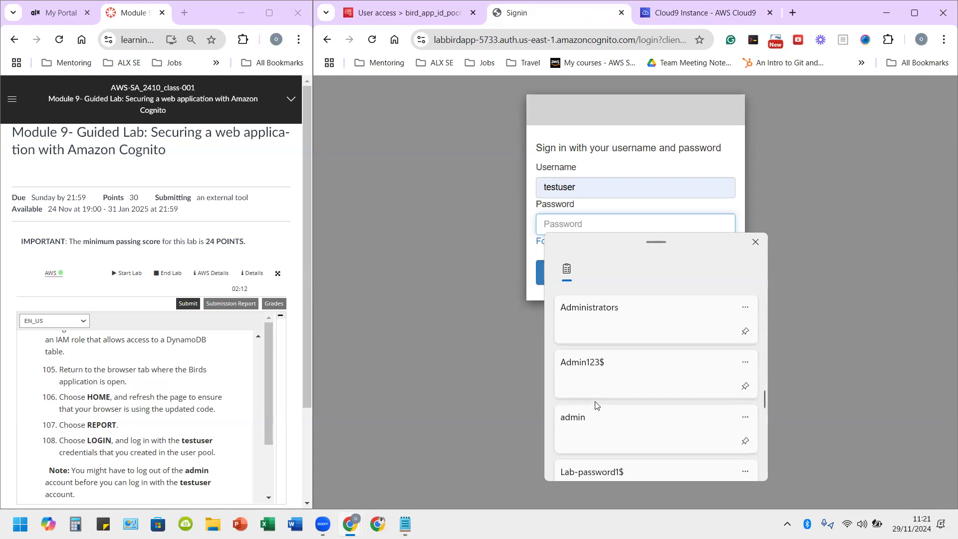
click(603, 418)
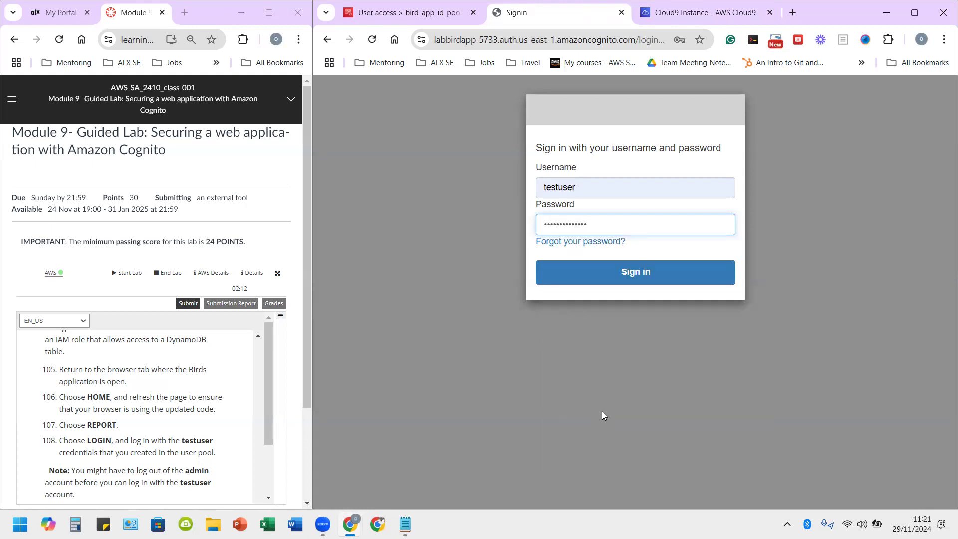
click(621, 285)
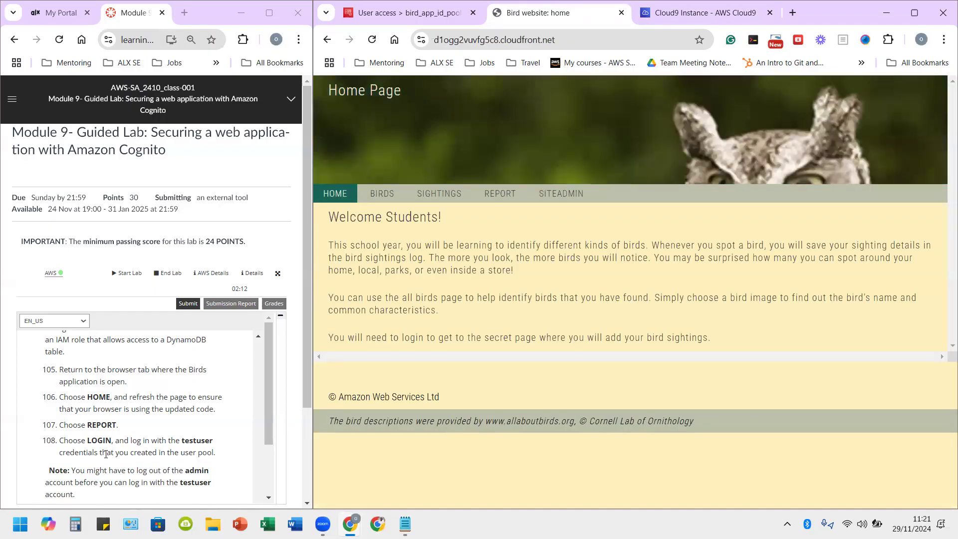
Step: Read on to lab step 109, reopen the Birds site's Report page and check the greeting for the signed-in user
scroll(102, 465, down, 1)
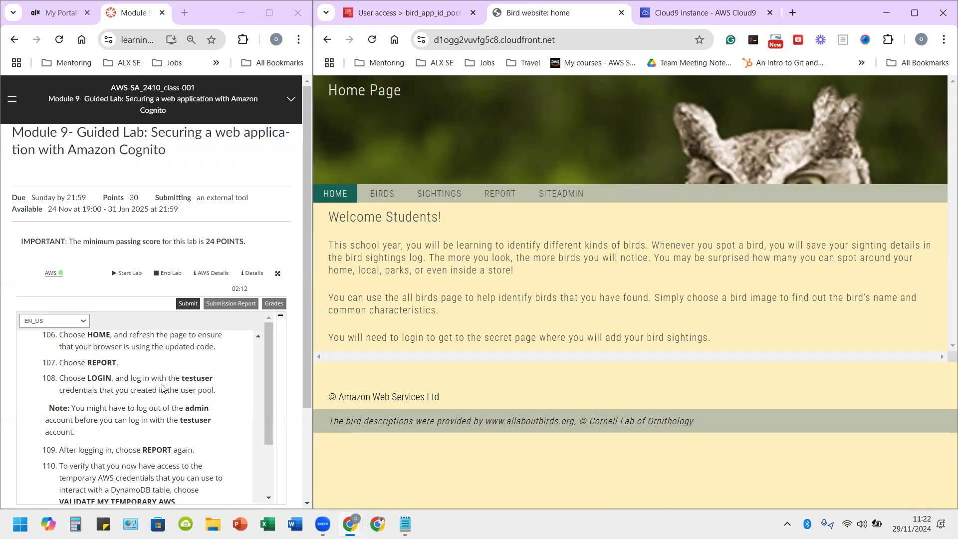
scroll(165, 388, up, 1)
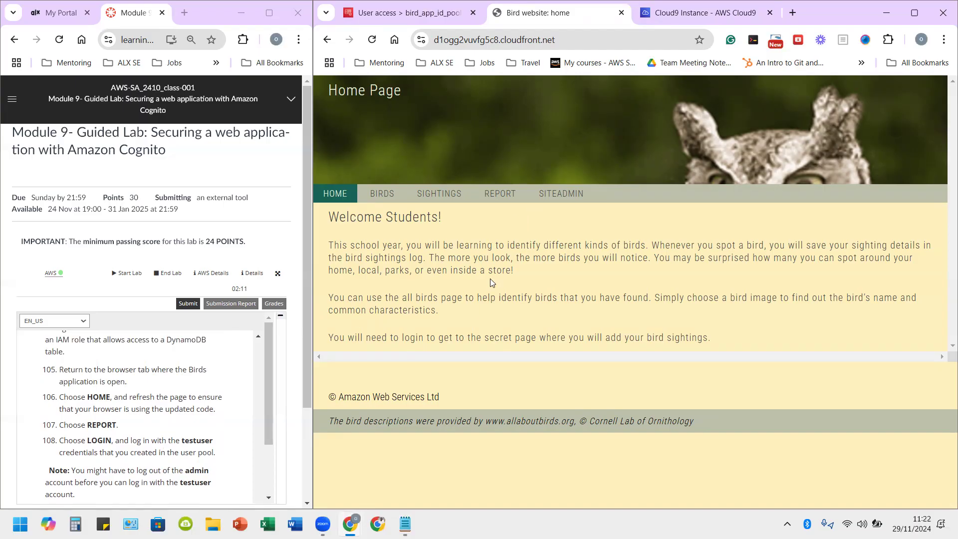
scroll(146, 479, down, 1)
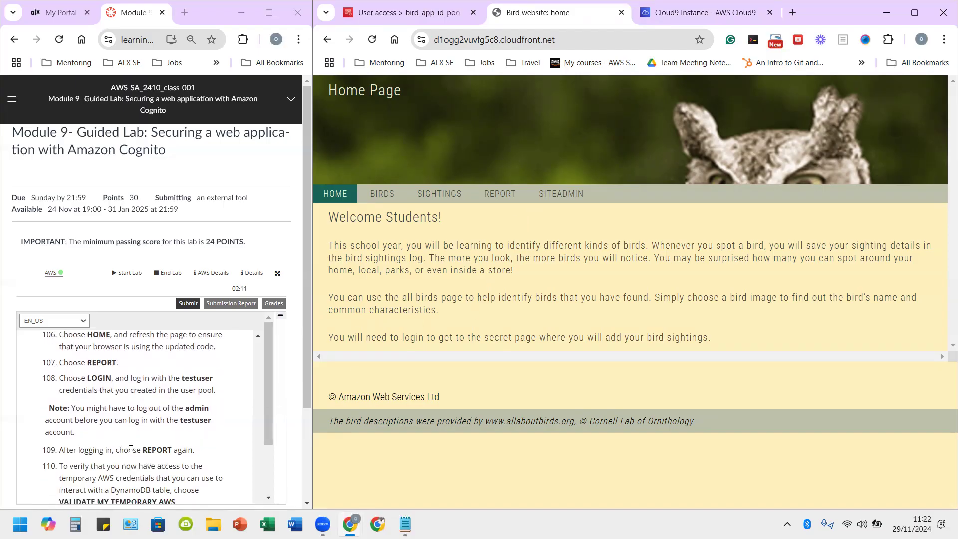
click(498, 195)
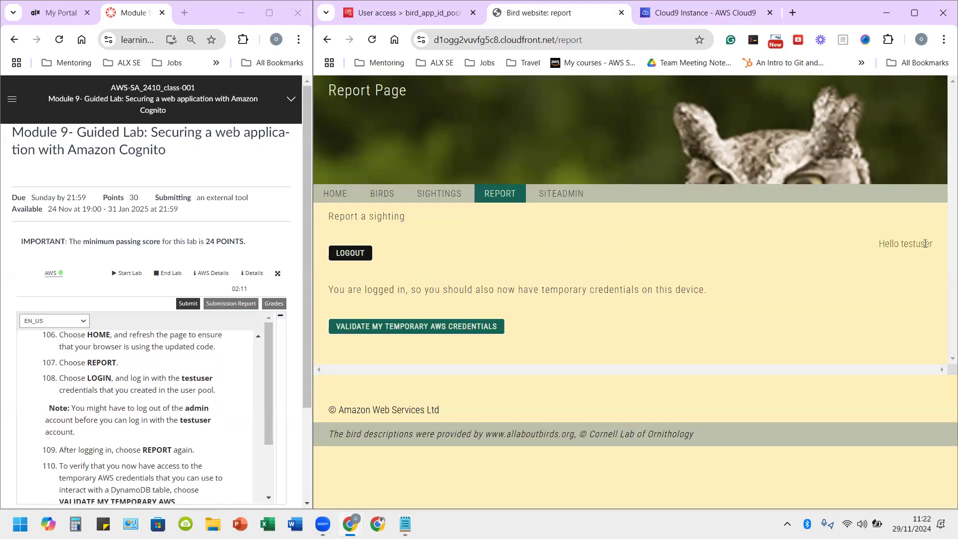
drag(878, 243, 929, 245)
Step: Validate the temporary AWS credentials as described in lab step 110 and compare the response with the lab's expected message
scroll(111, 462, down, 1)
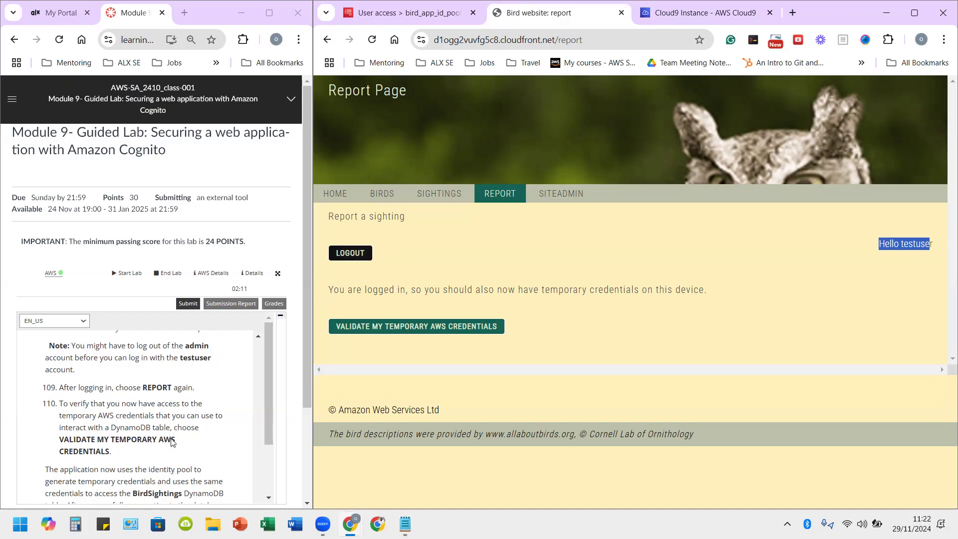
click(393, 330)
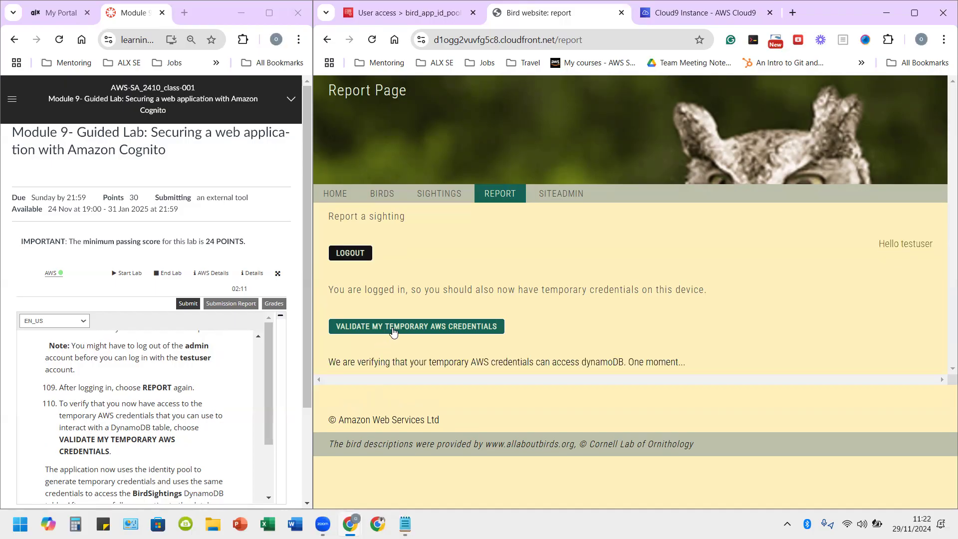
scroll(48, 467, down, 1)
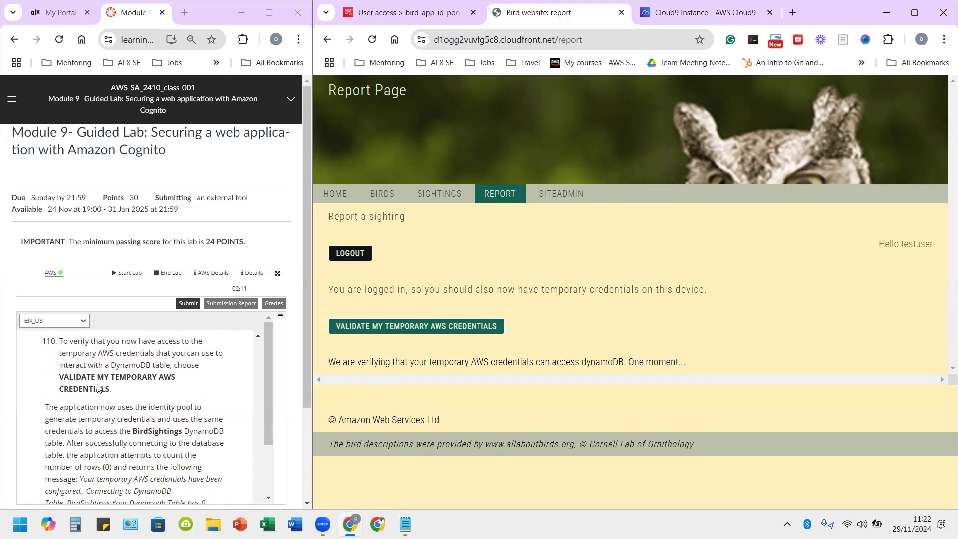
scroll(78, 403, down, 1)
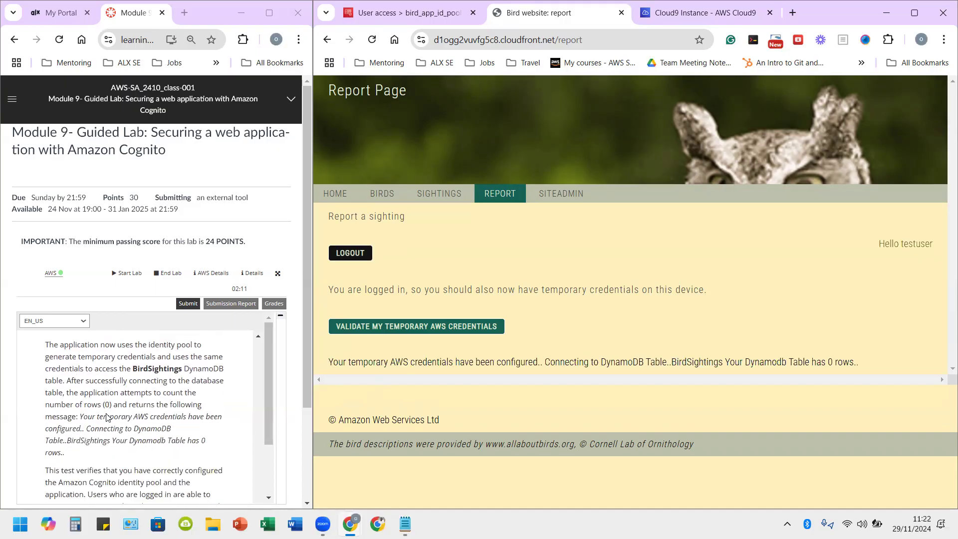
drag(134, 422, 206, 456)
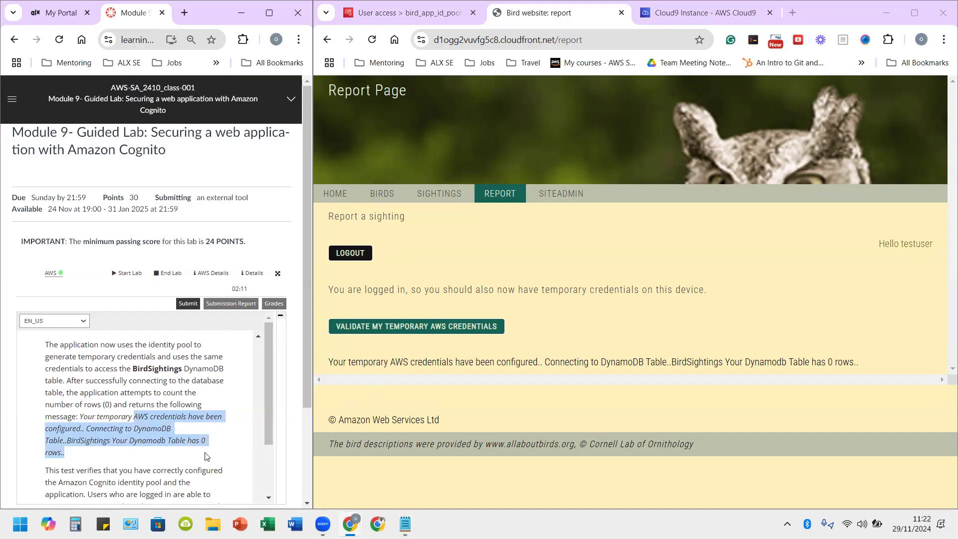
Step: Recheck the DynamoDB connection message and its row count on the Report page, and read the lab's note about verifying the table
drag(857, 360, 641, 354)
click(594, 361)
drag(569, 361, 729, 361)
click(756, 362)
drag(812, 361, 852, 361)
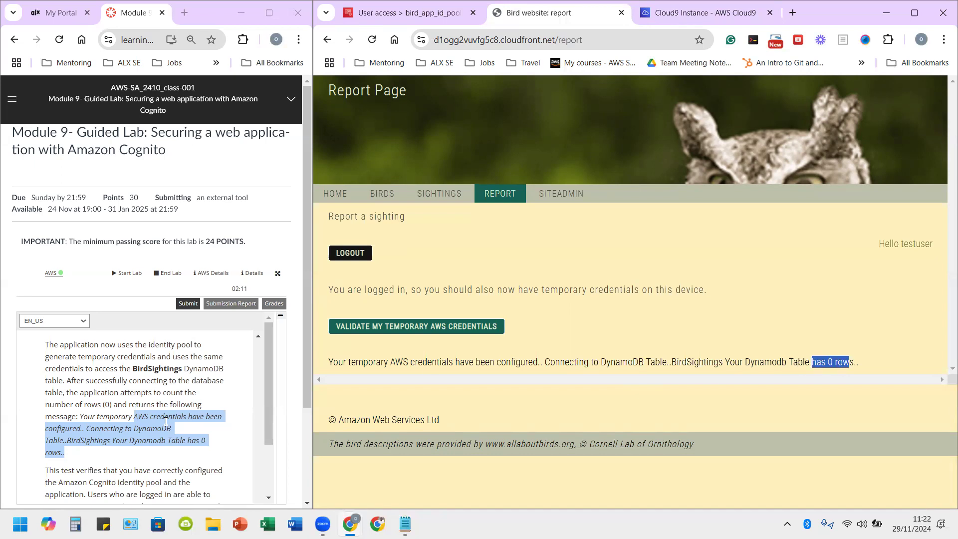
scroll(165, 419, down, 1)
scroll(69, 409, down, 1)
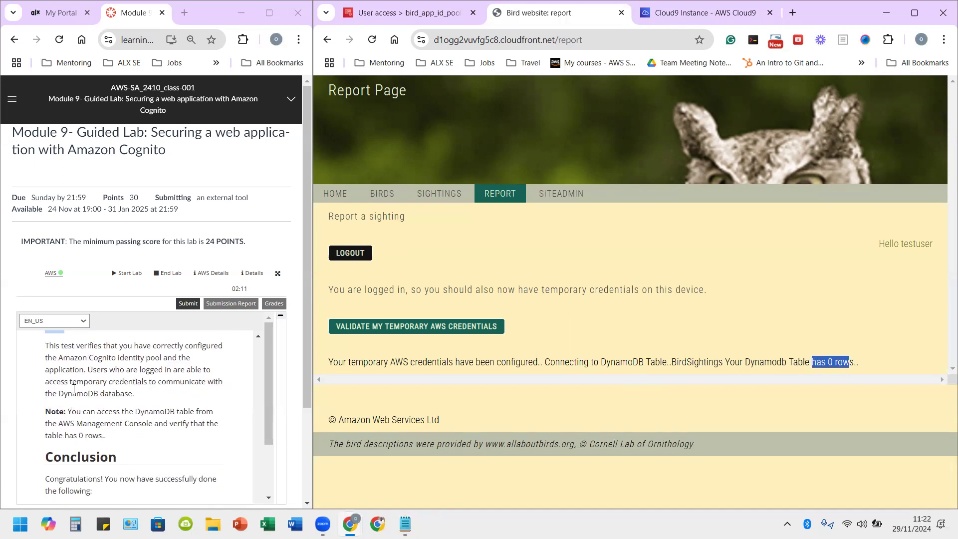
click(144, 348)
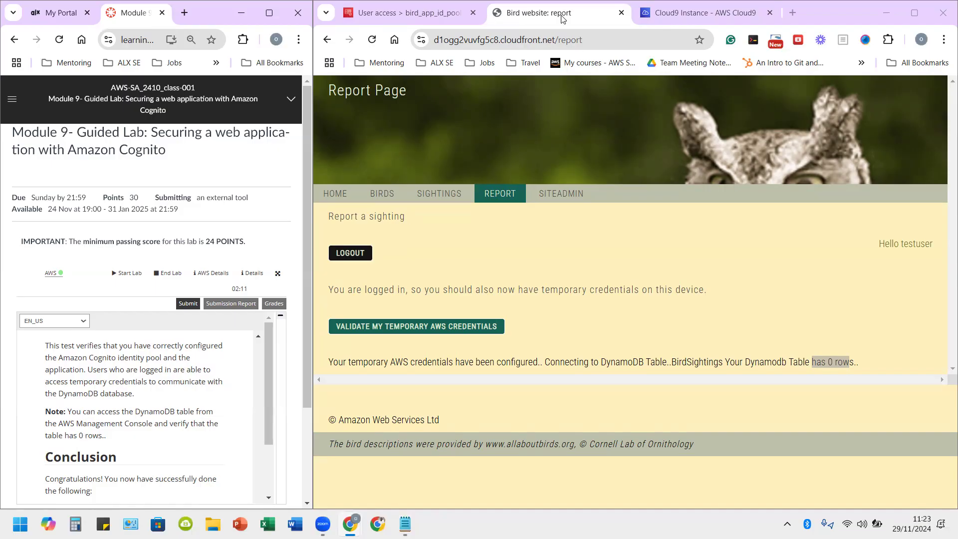
Step: Switch to the AWS console, find the DynamoDB service and open the BirdSightings table's details
click(412, 15)
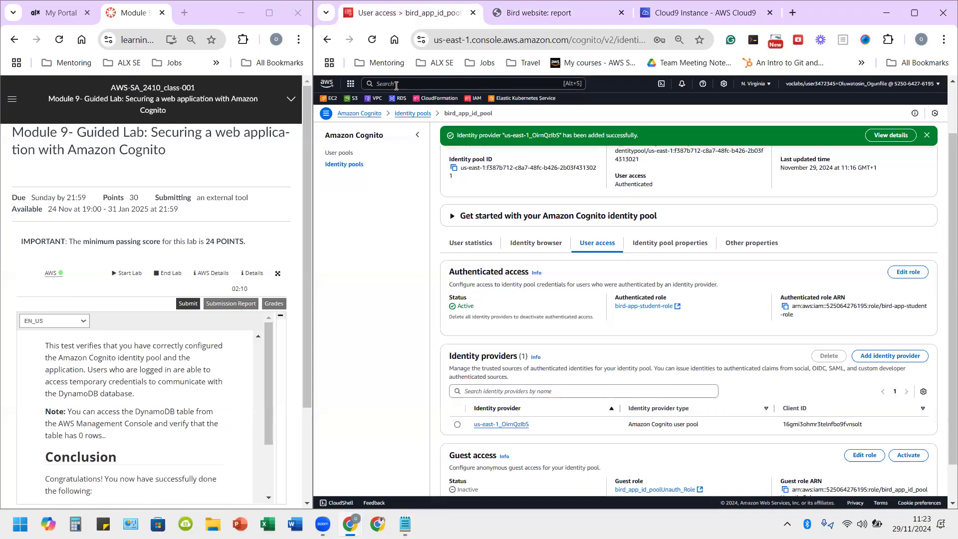
click(403, 85)
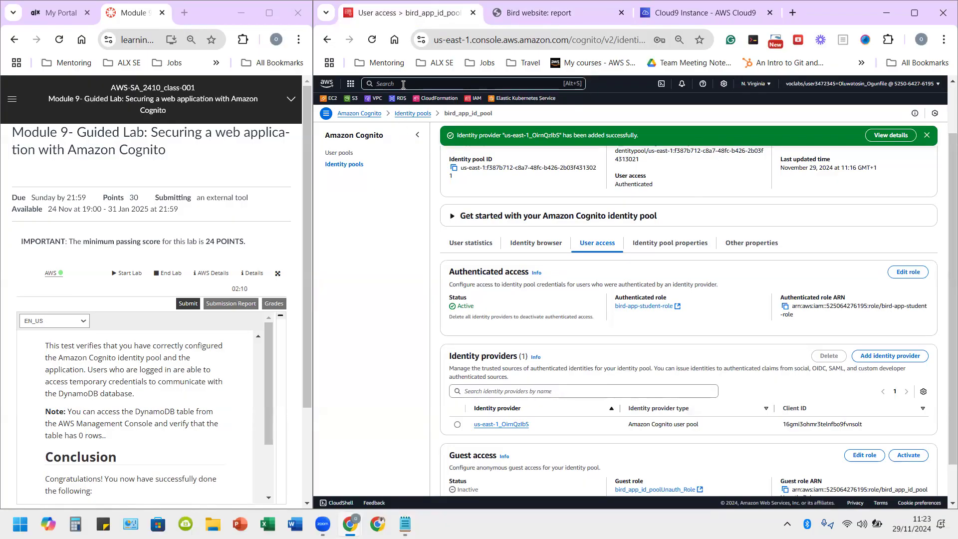
text(dynam)
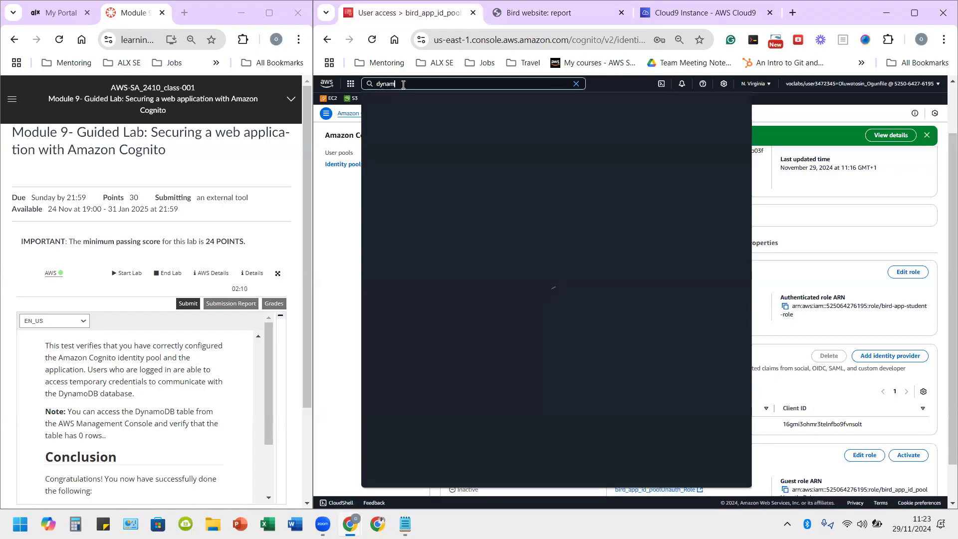
text(oDB)
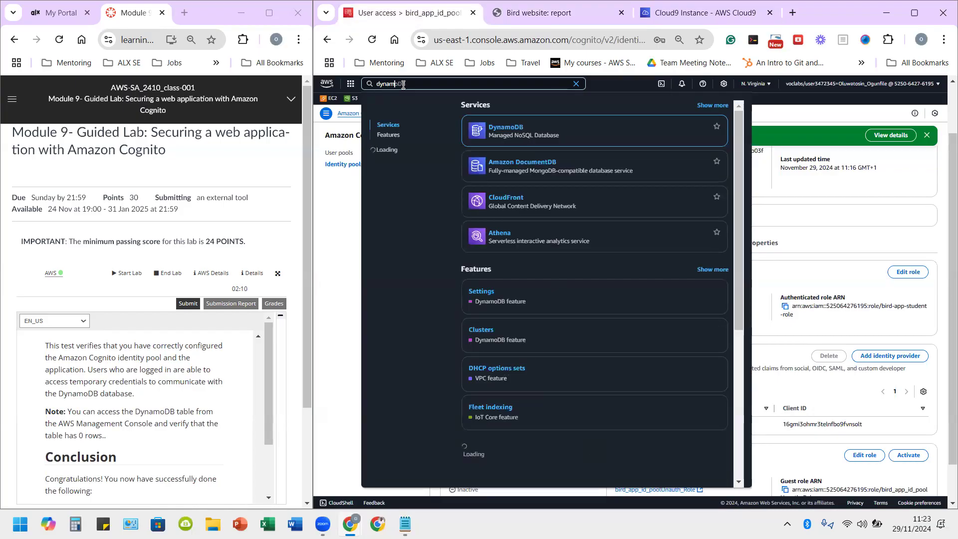
click(496, 131)
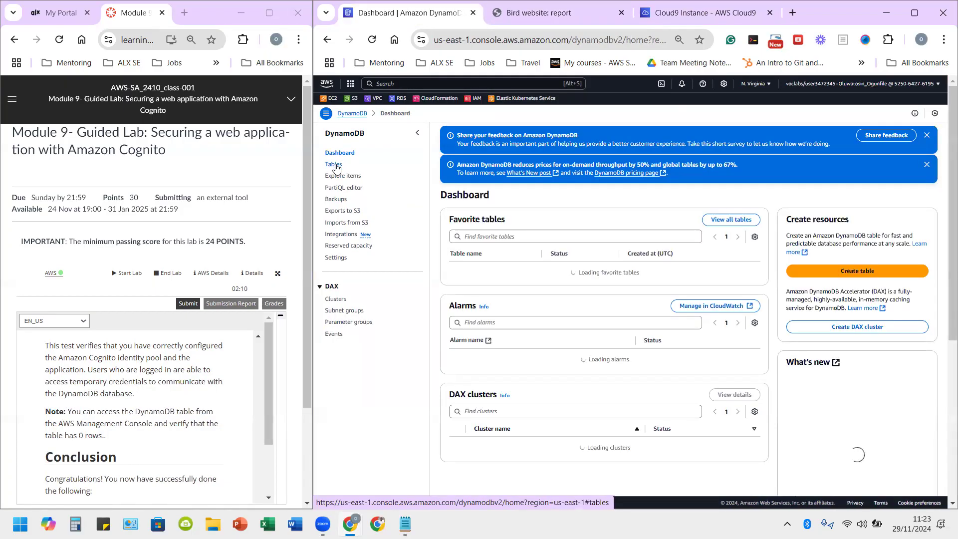
click(335, 165)
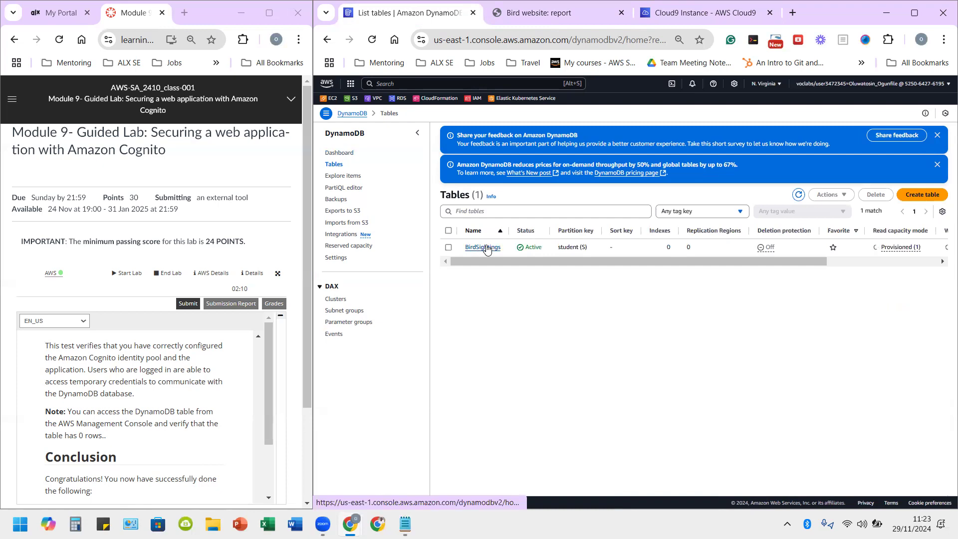
click(483, 247)
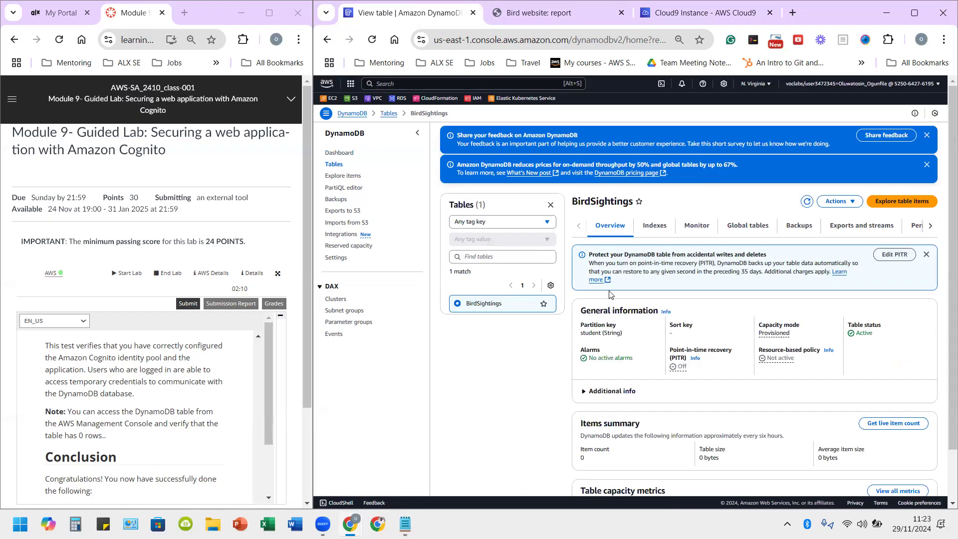
Step: Look through the BirdSightings table's overview and indexes, and check the item count in the items summary against the lab's note
scroll(609, 294, down, 1)
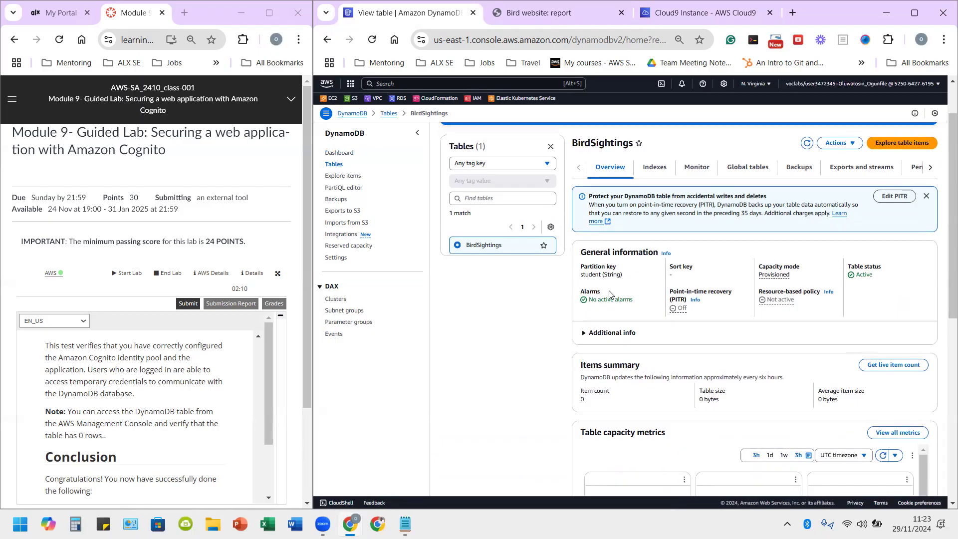
scroll(610, 294, down, 3)
scroll(647, 287, up, 4)
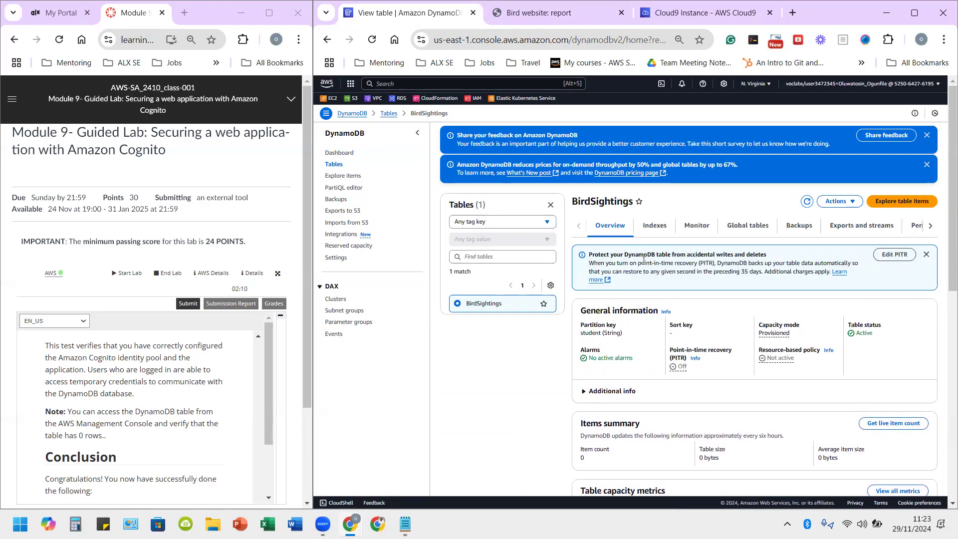
click(658, 229)
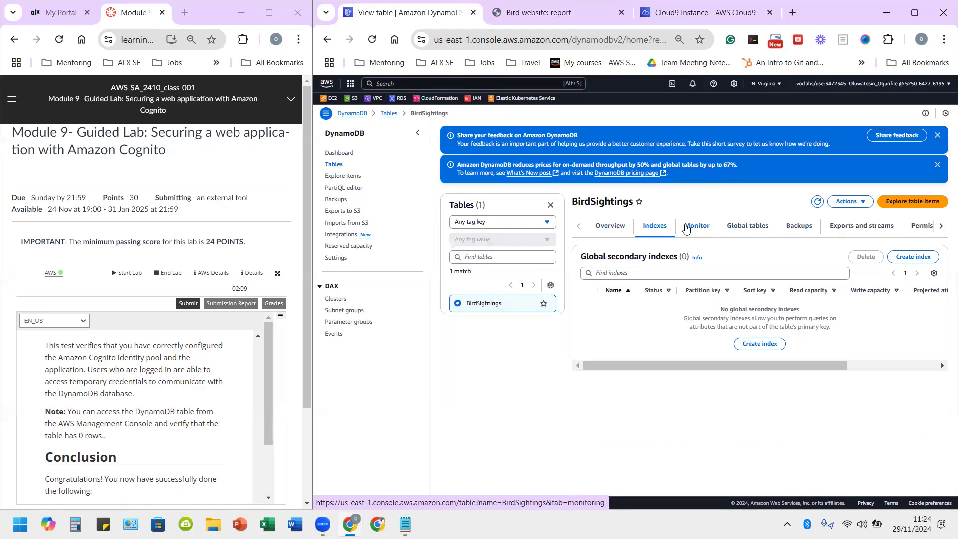
click(609, 226)
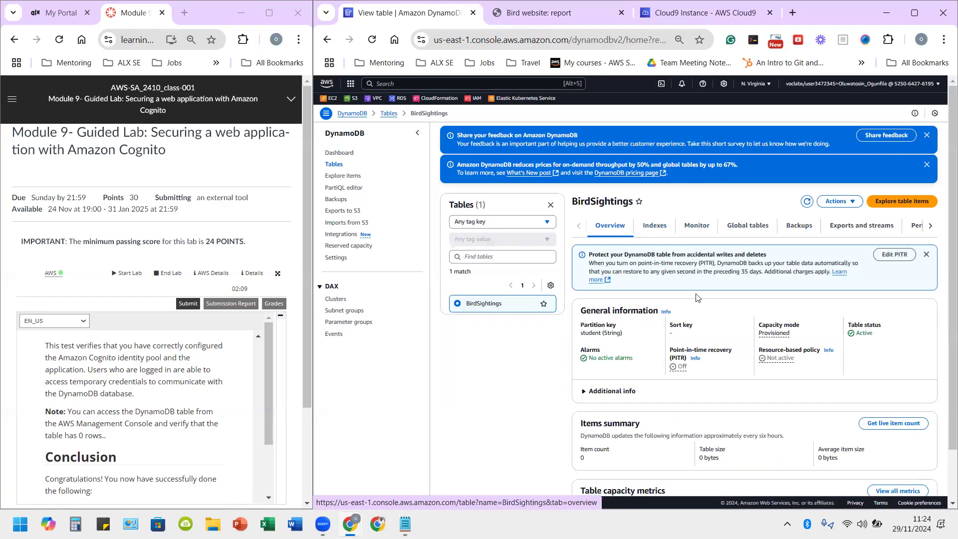
scroll(737, 319, down, 1)
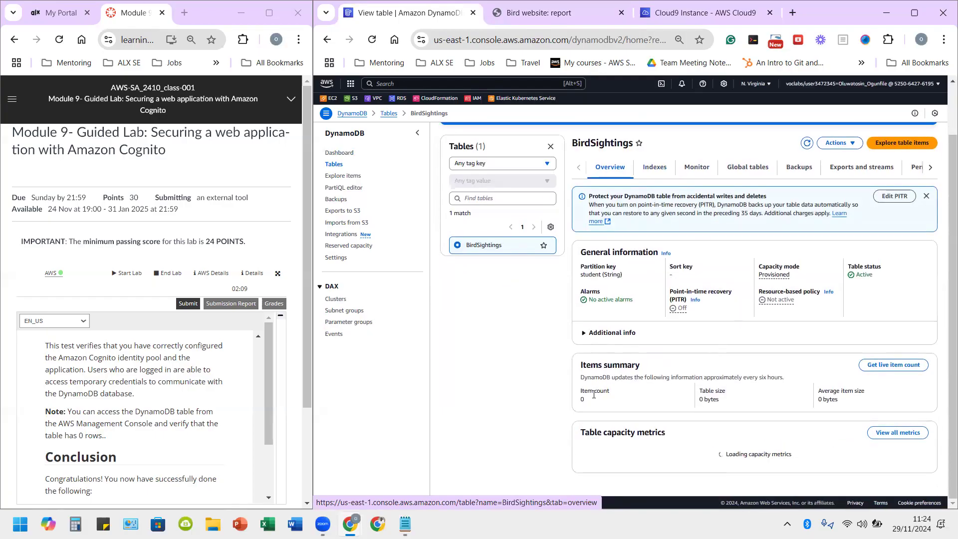
double_click(574, 401)
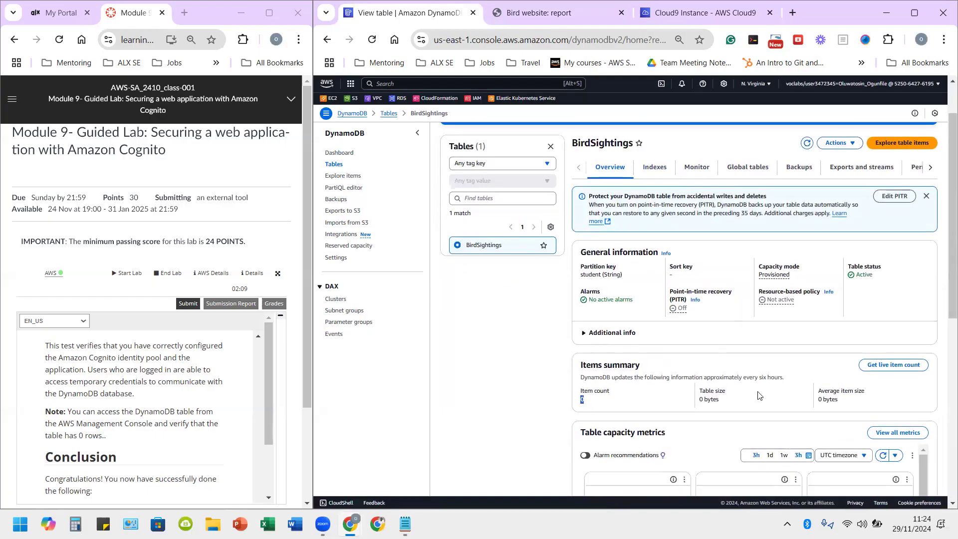
scroll(774, 395, down, 1)
scroll(711, 360, up, 1)
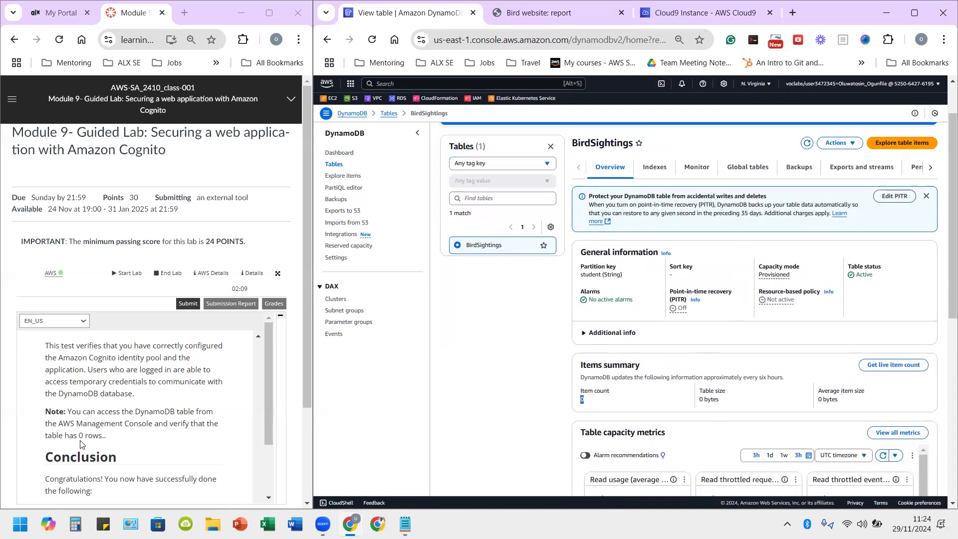
Step: Read on to the lab's conclusion, submit the work as described in step 111 and confirm the submission
scroll(70, 440, down, 1)
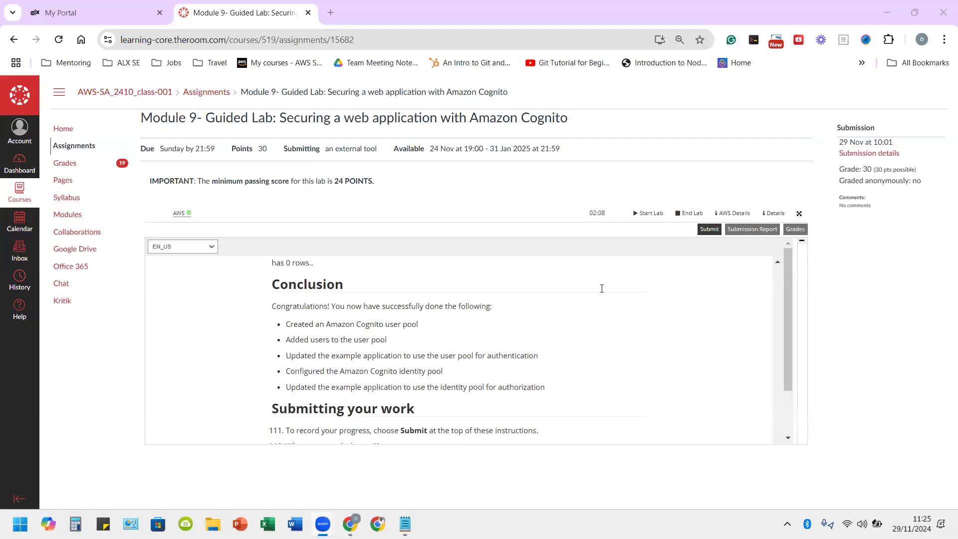
click(710, 232)
click(711, 231)
click(666, 273)
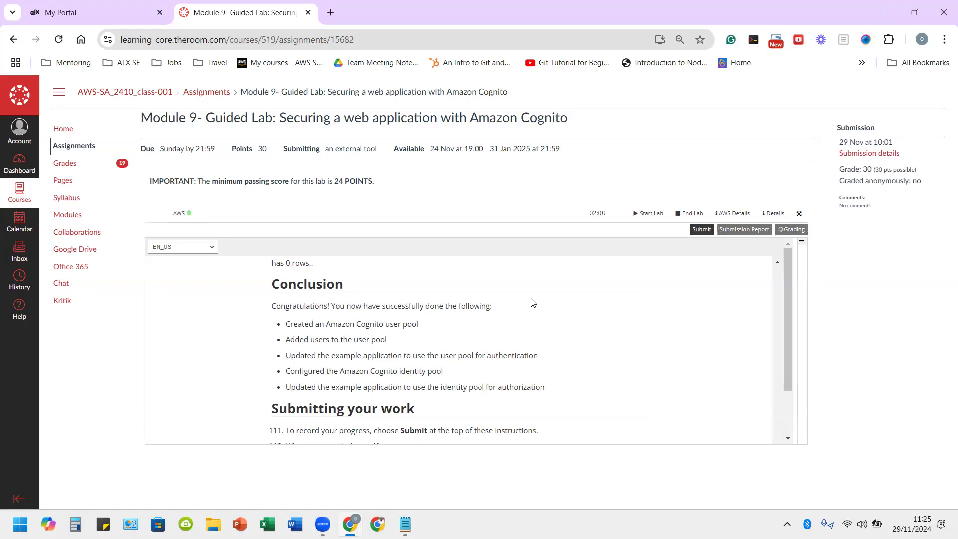
Step: Show the lab's grading results, widen their pane and review the total score and the individual task scores
click(803, 243)
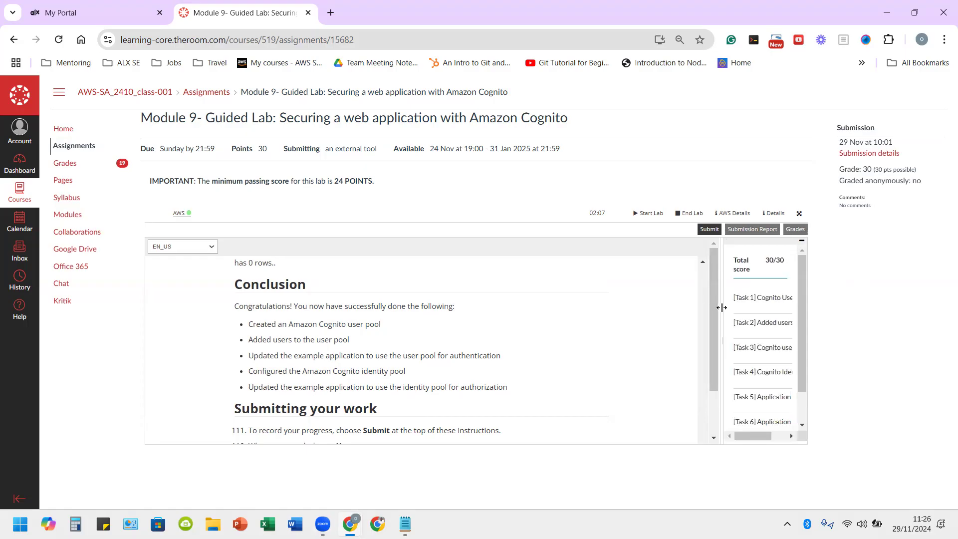
drag(694, 315, 573, 314)
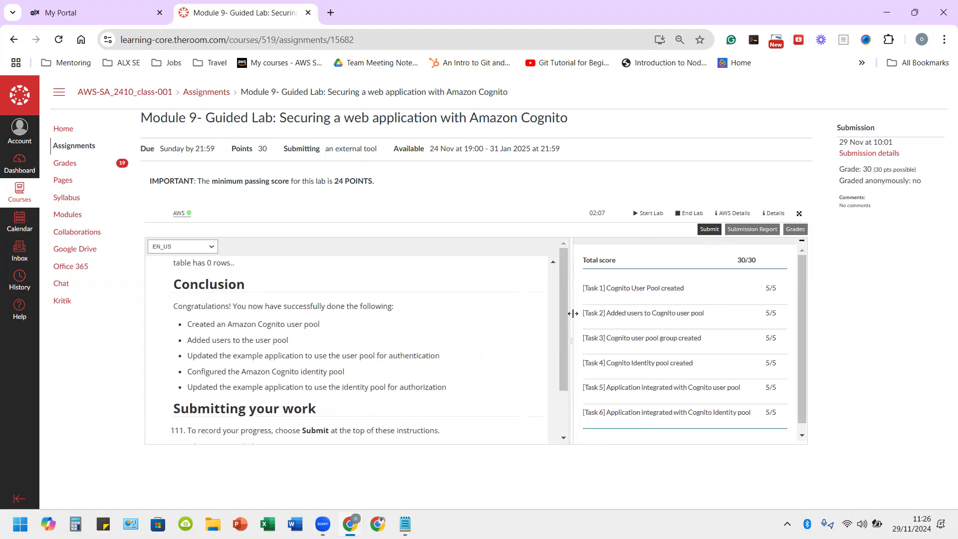
drag(727, 263, 760, 266)
click(767, 266)
Step: End the lab and confirm the permanent deletion of its AWS resources and data
click(692, 214)
click(672, 294)
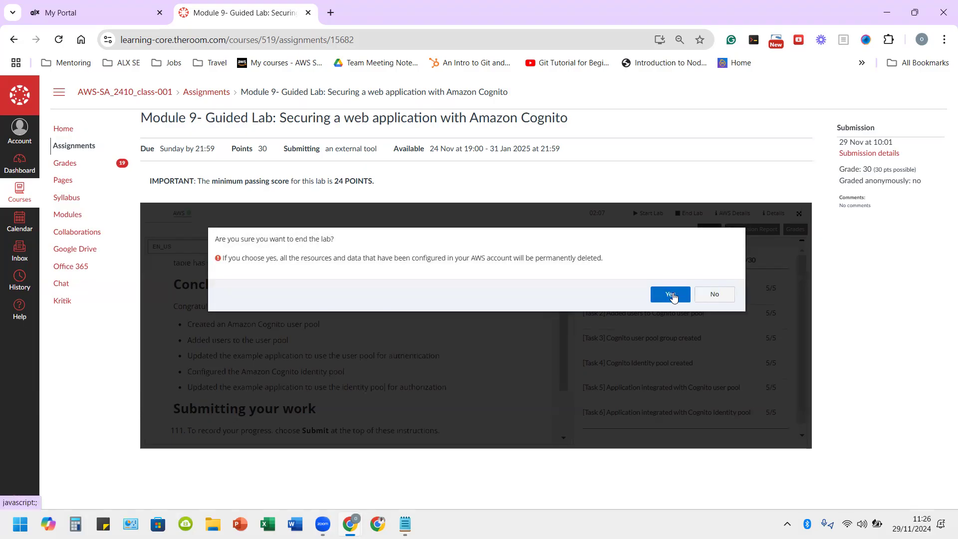